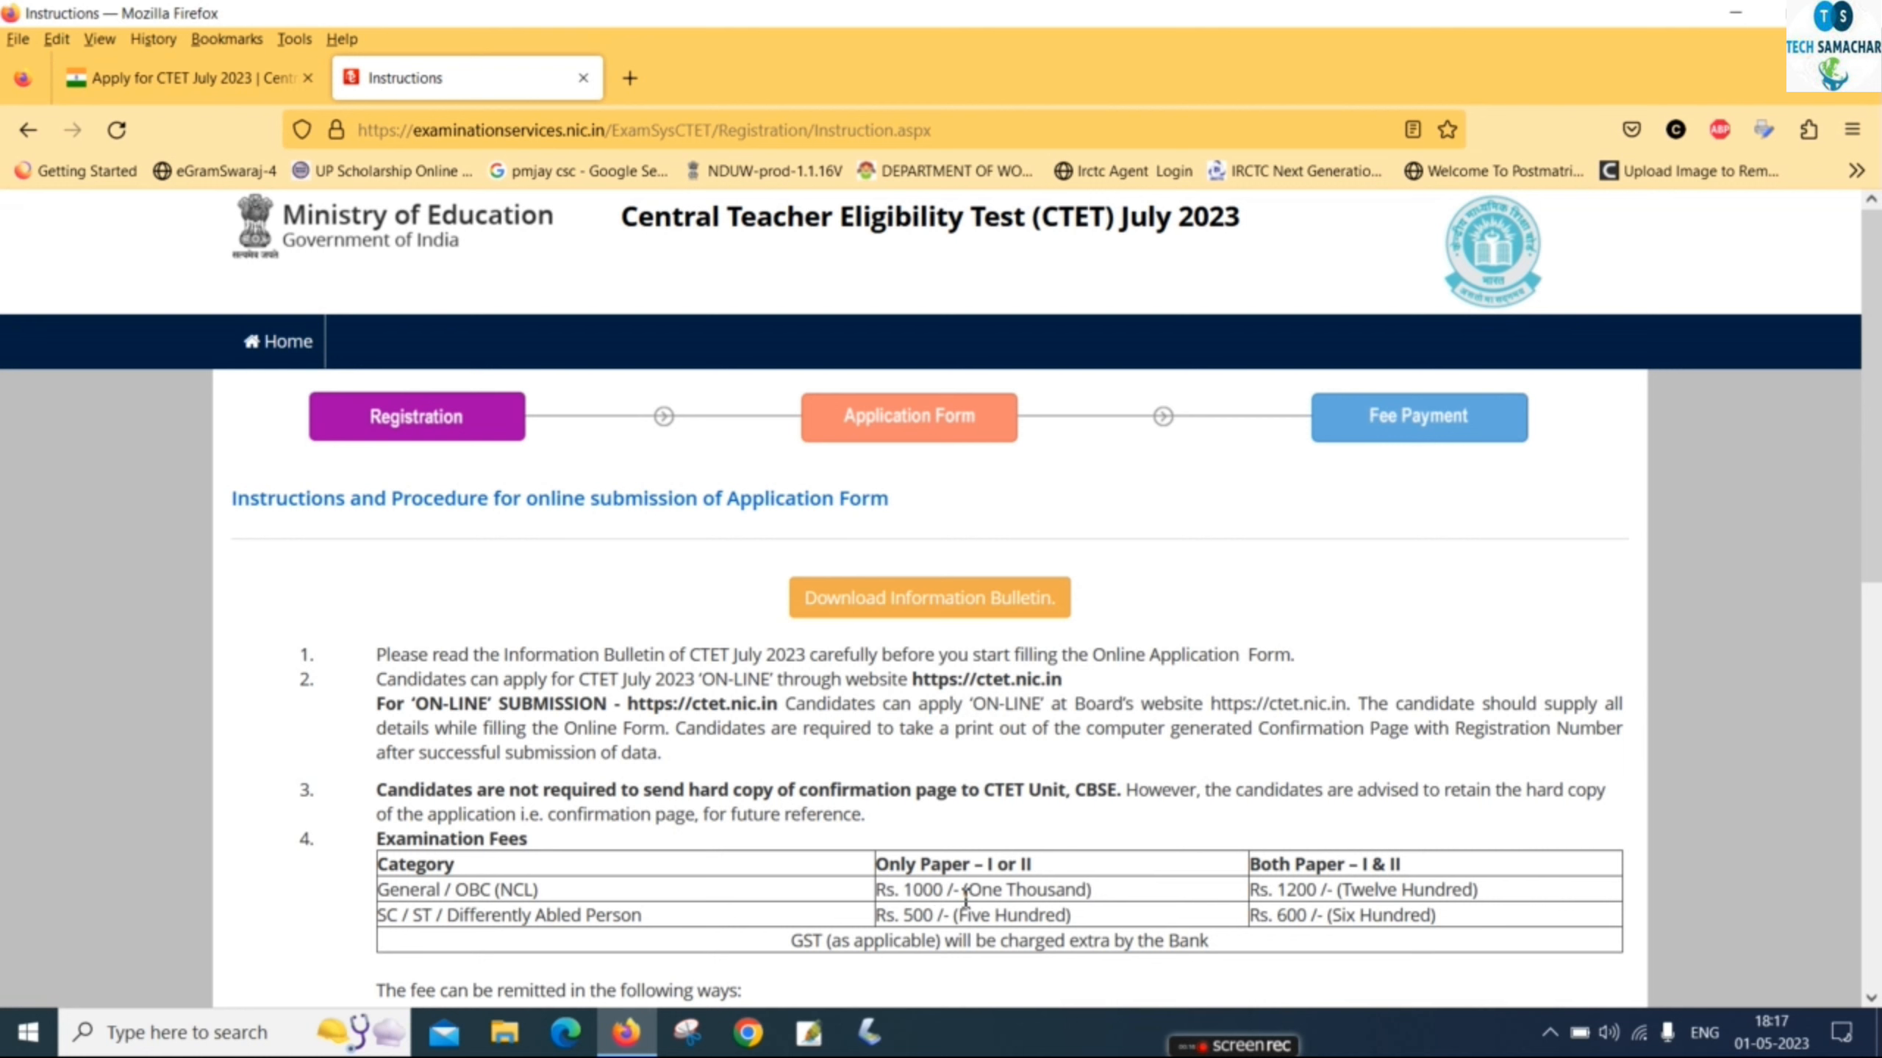
Read through the instructions, tick the declaration that they were read, and proceed to the form
scroll(641, 946, down, 2)
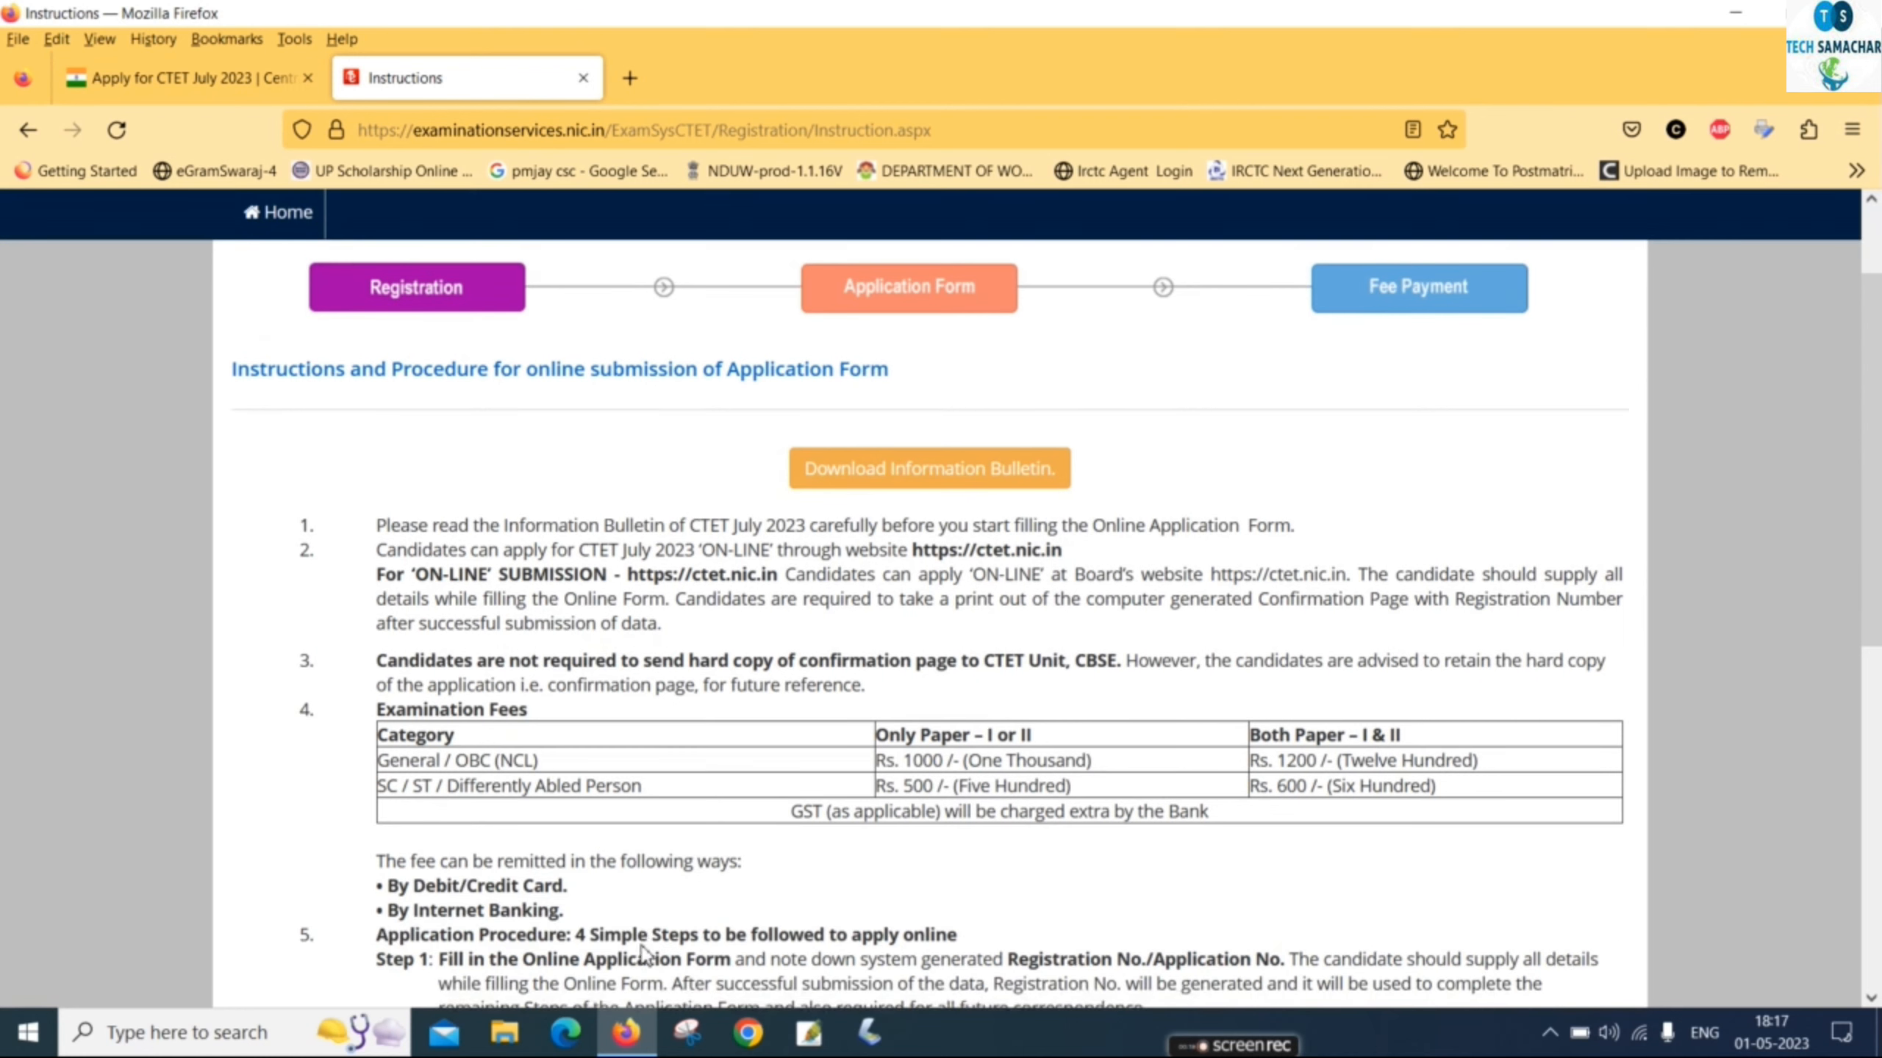
scroll(643, 946, down, 7)
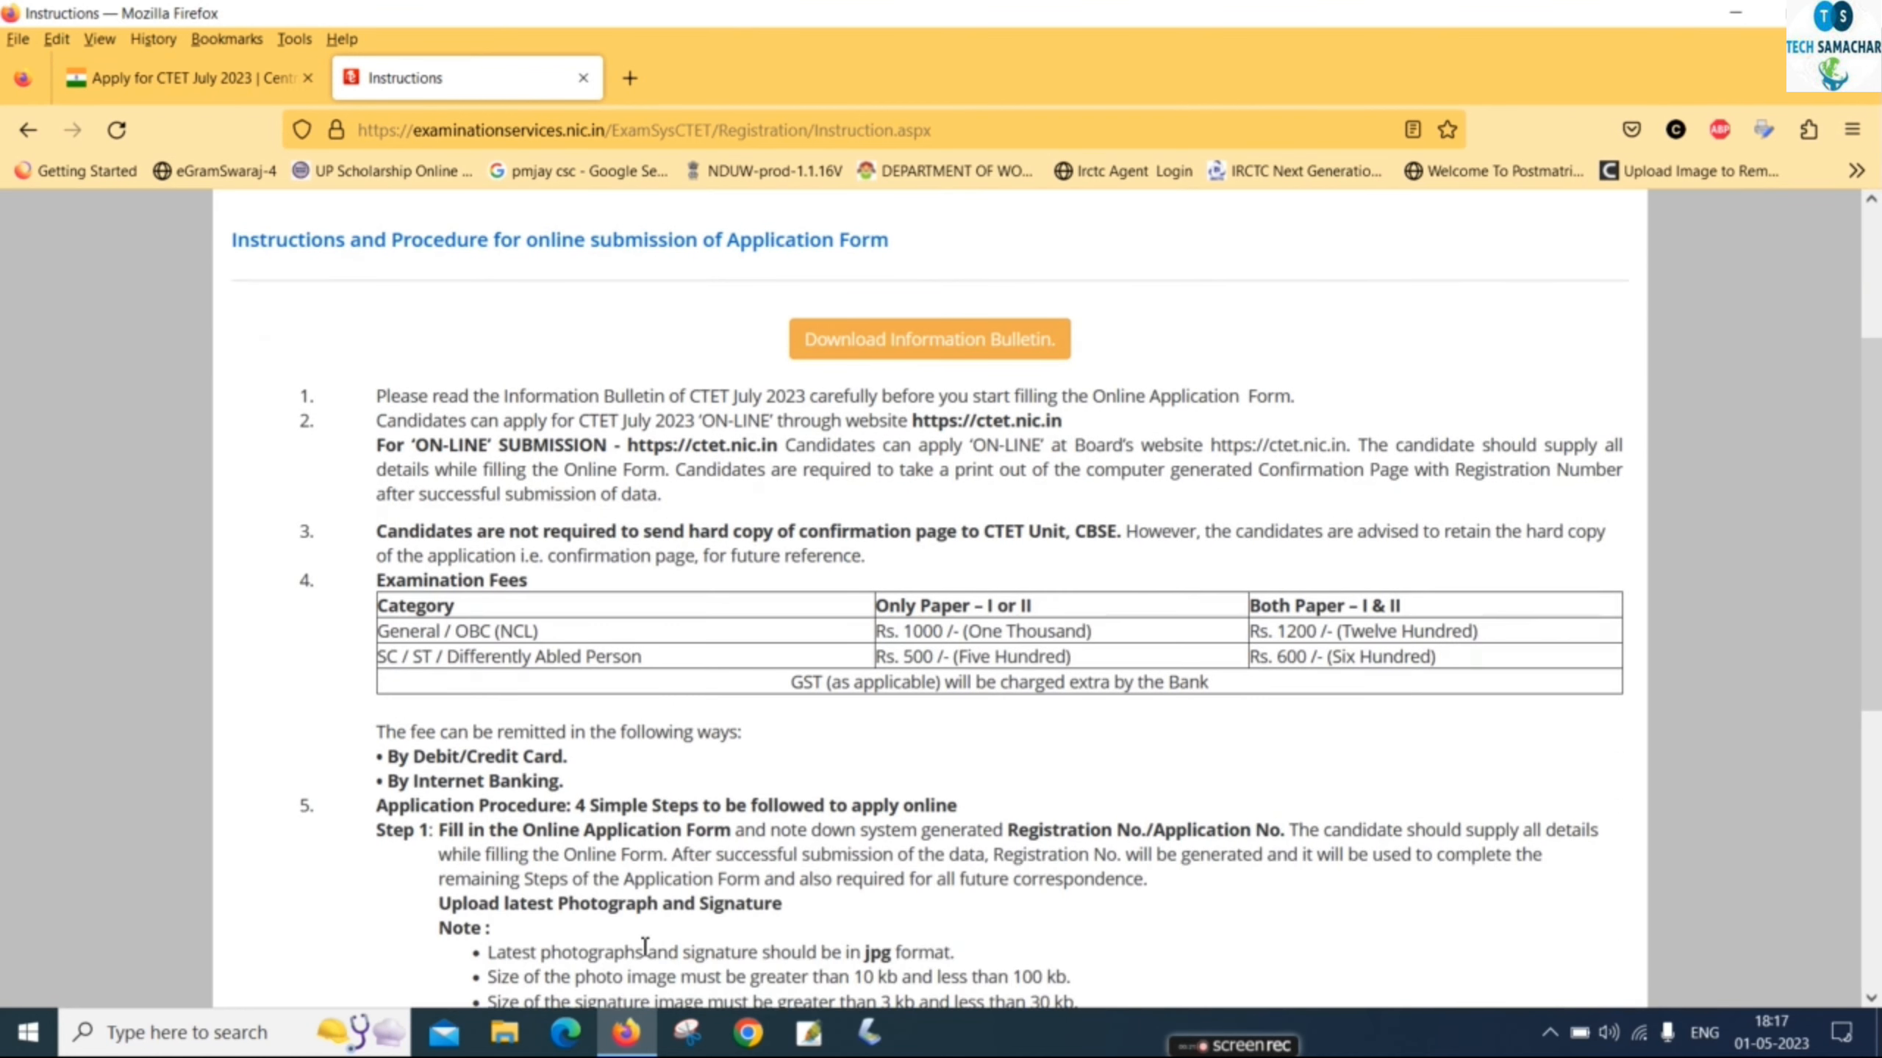
scroll(645, 947, down, 3)
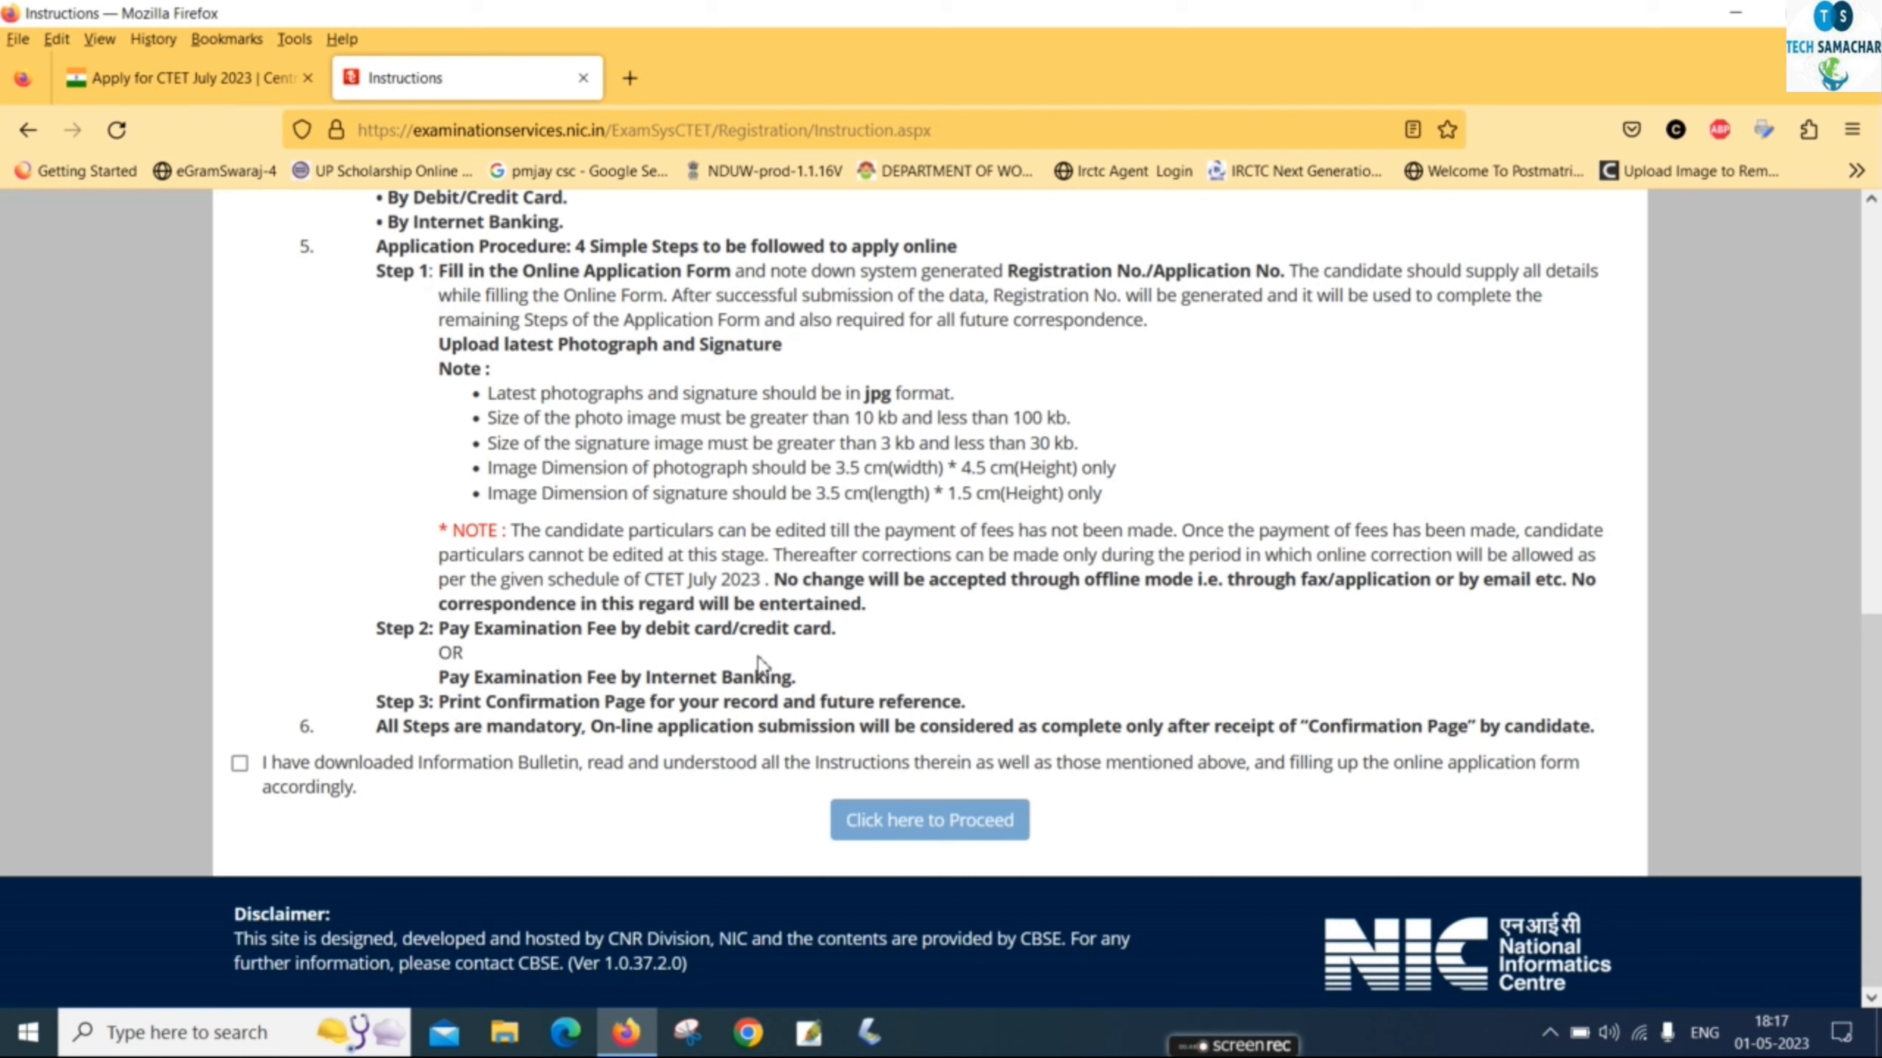
click(240, 764)
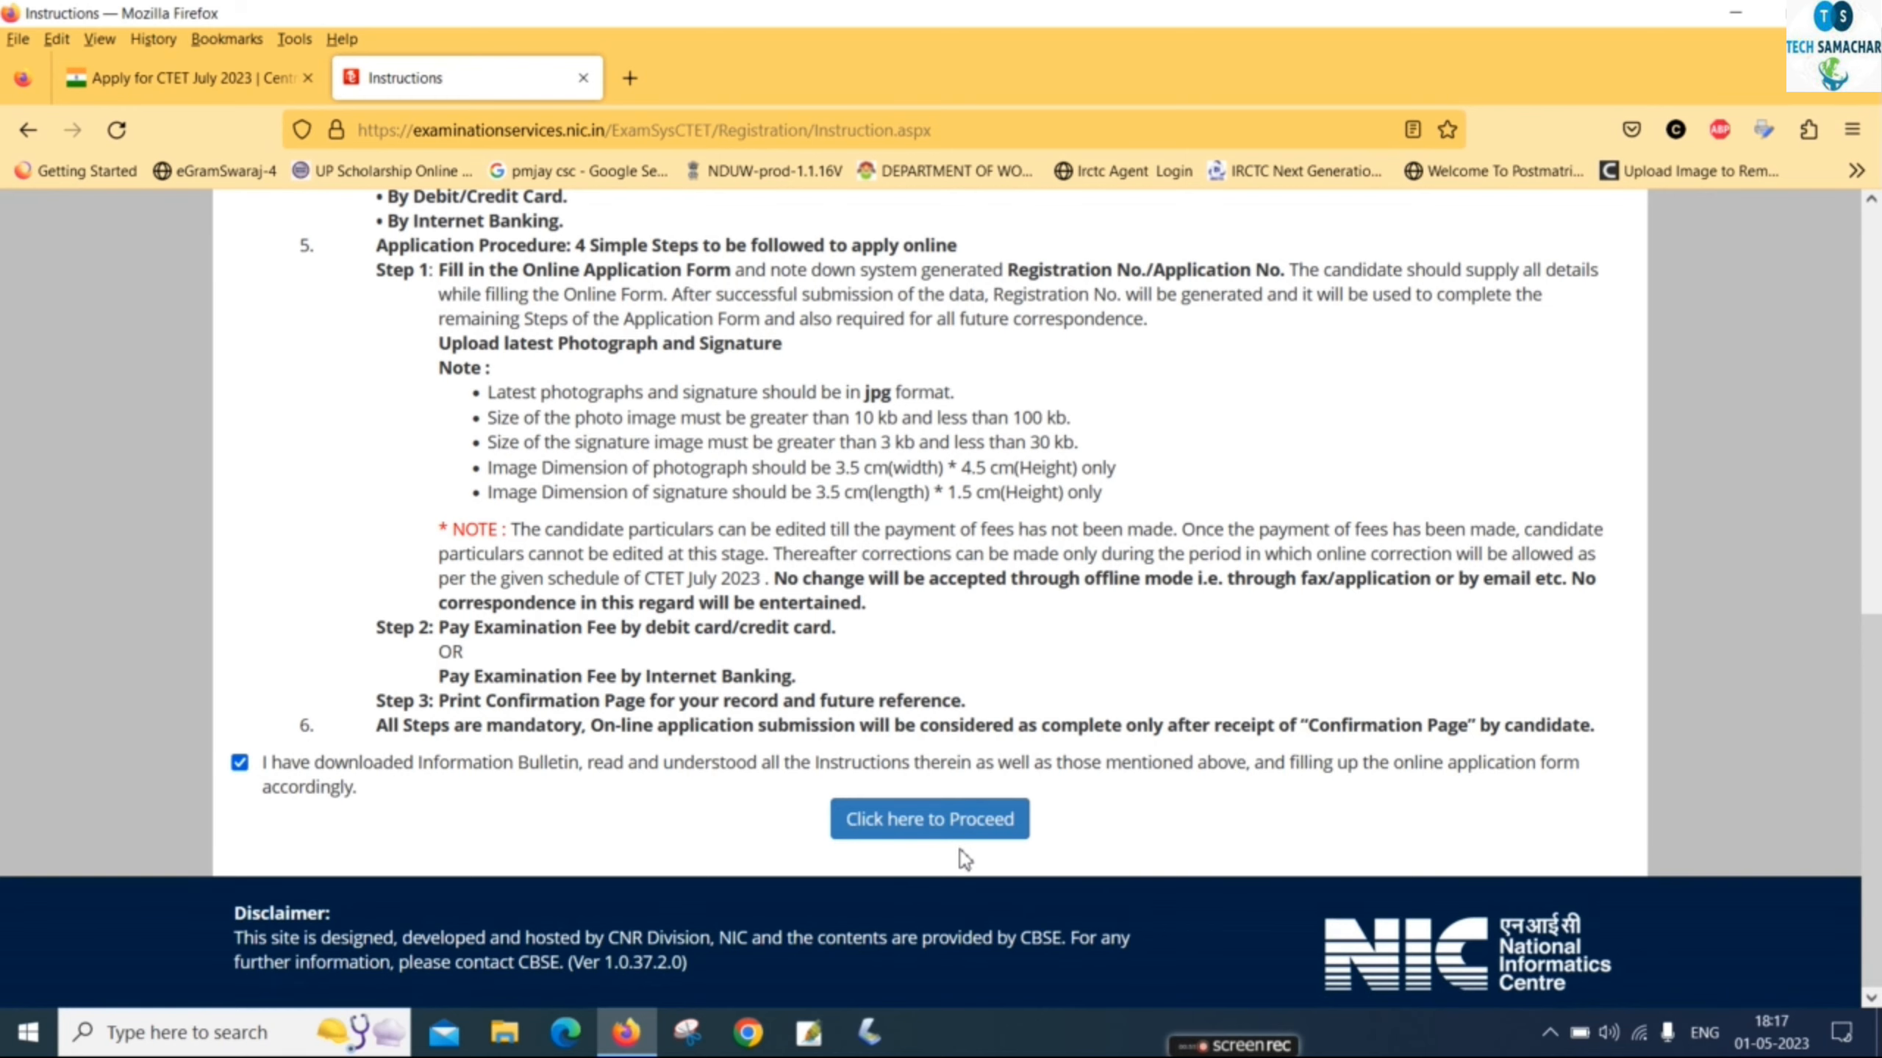
click(961, 822)
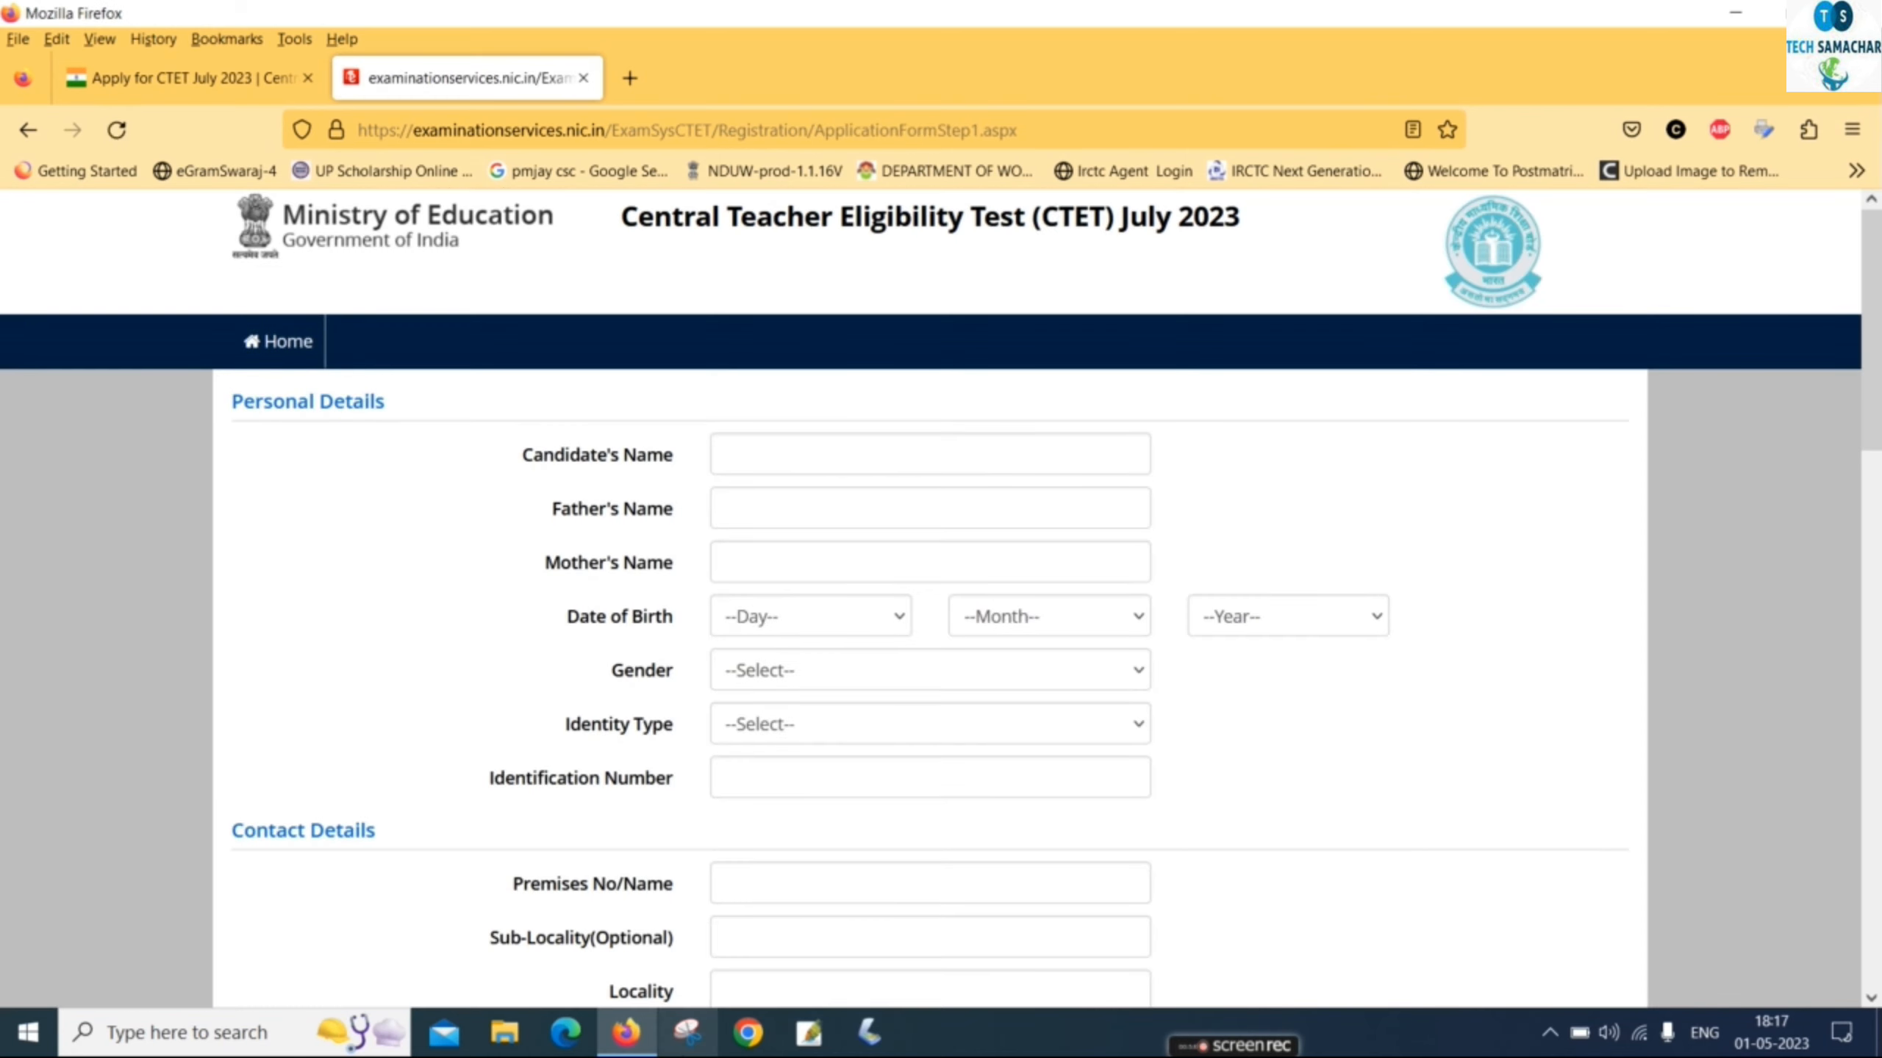
Enter the candidate's full name, correcting a letter in its first word
mouse_move(626, 1033)
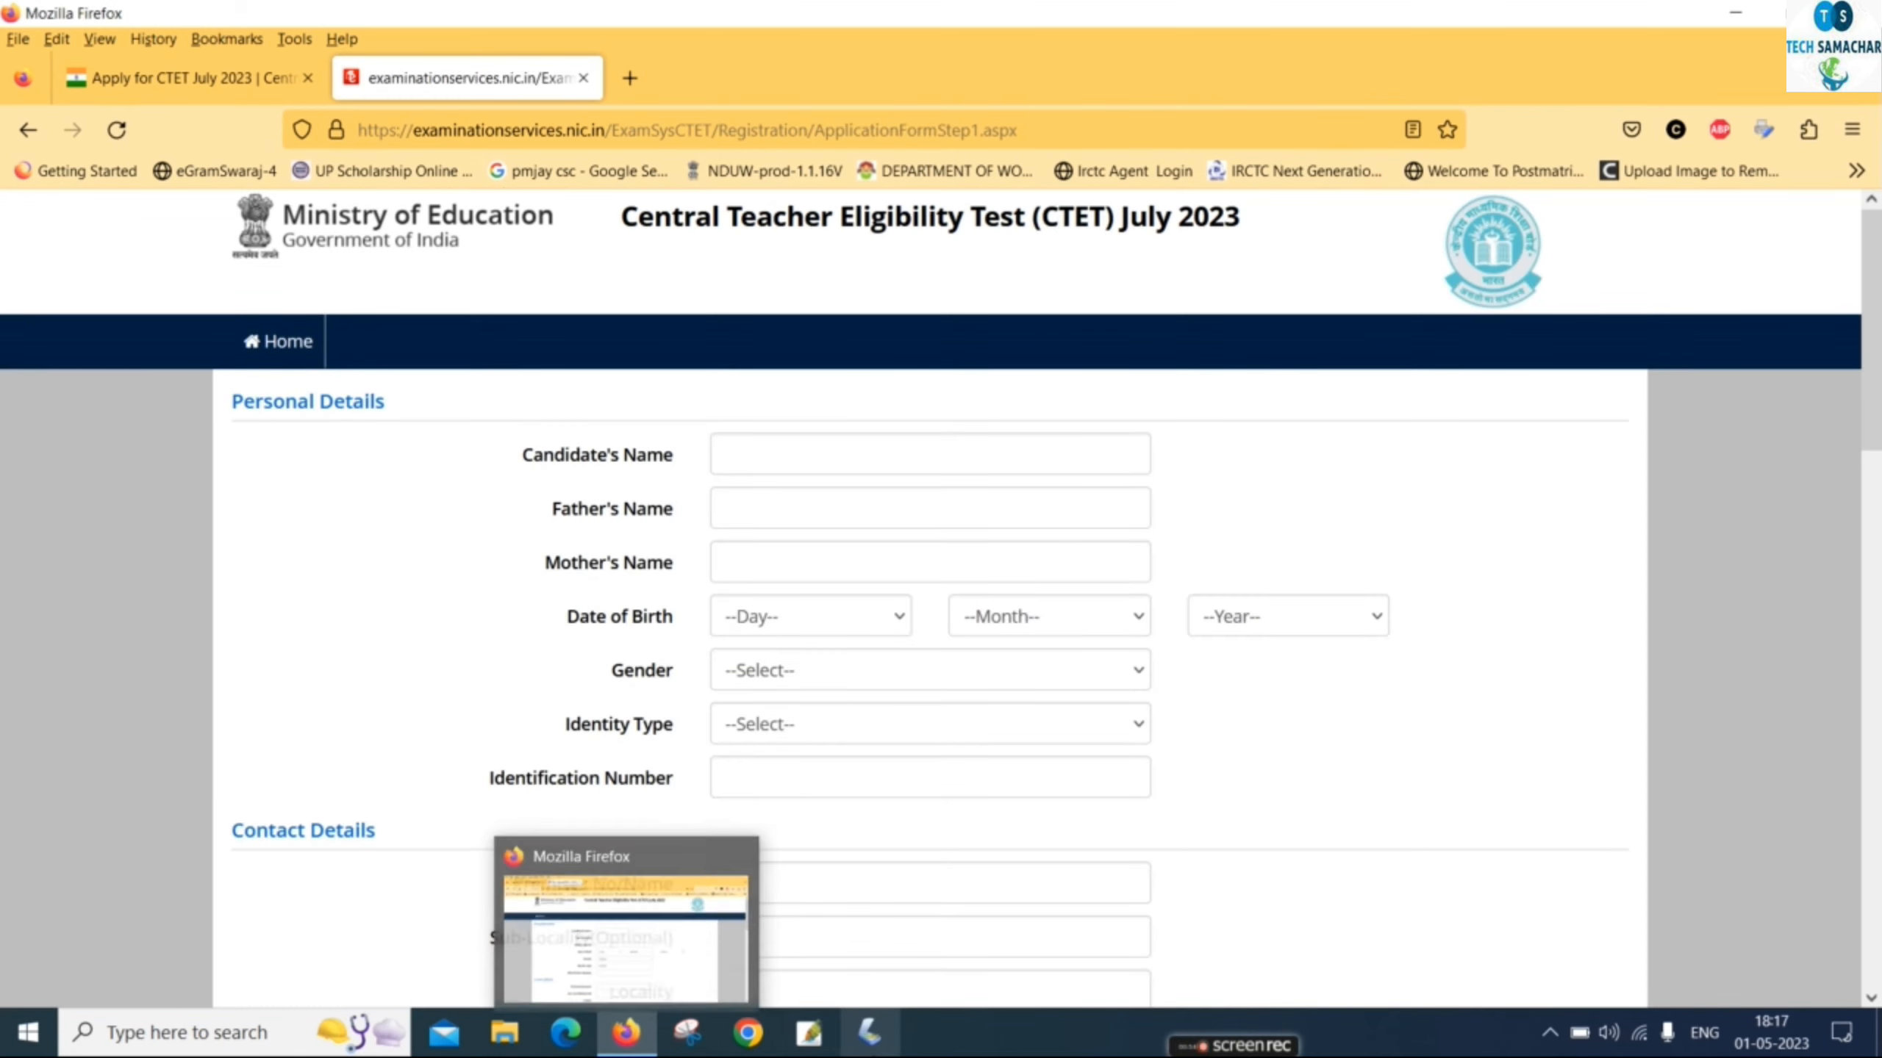
click(1026, 453)
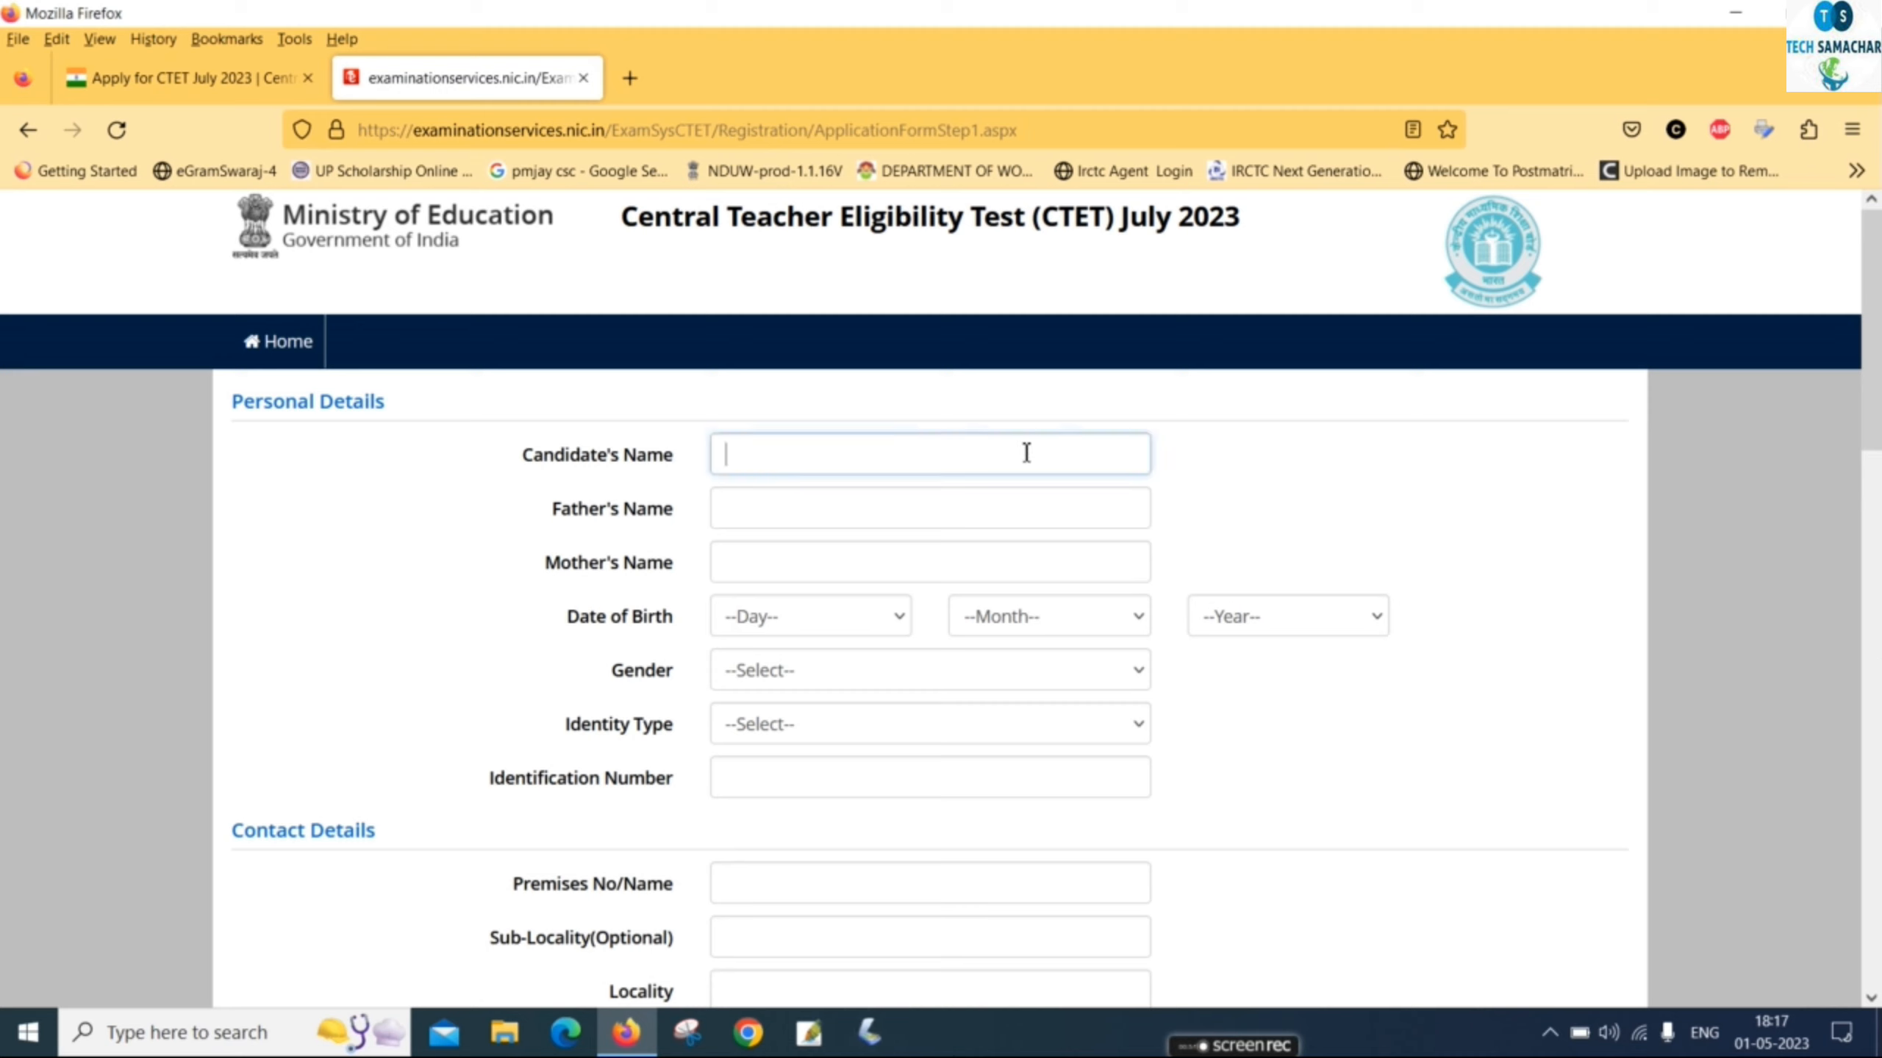
text(*****)
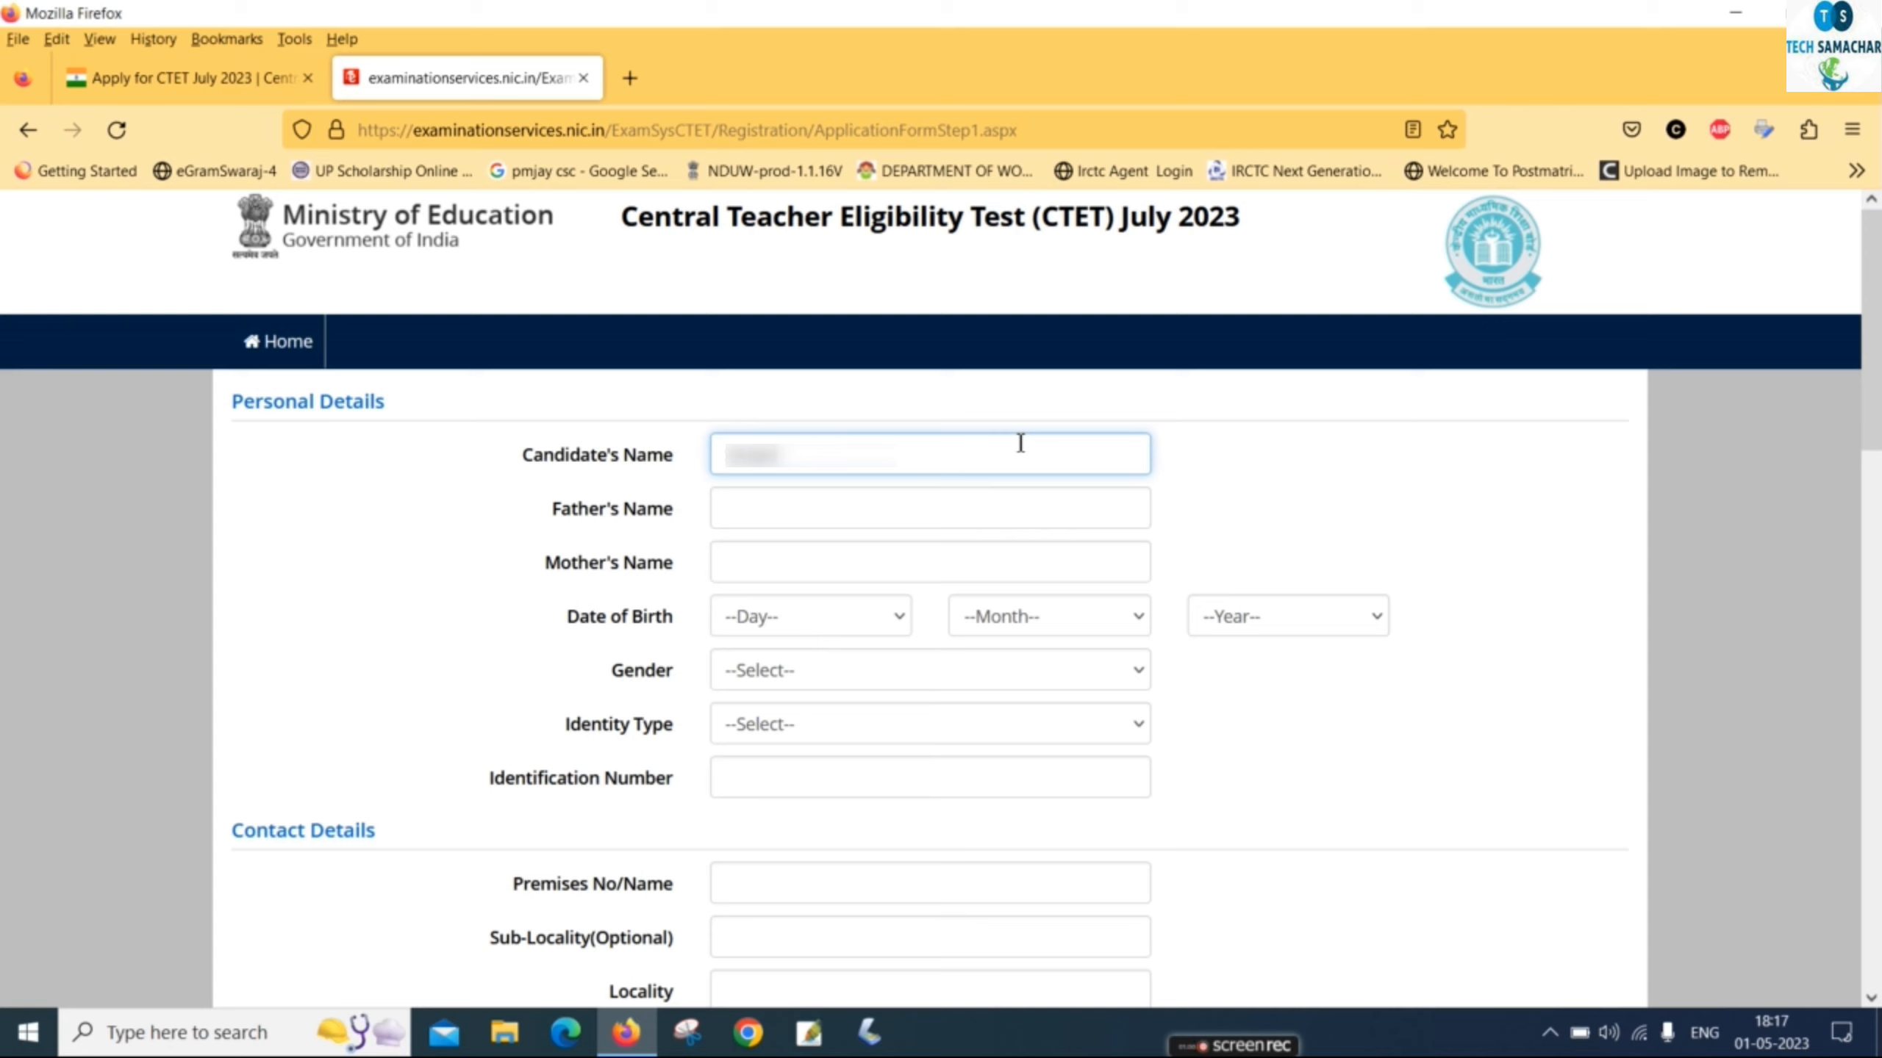
text(******)
double_click(778, 455)
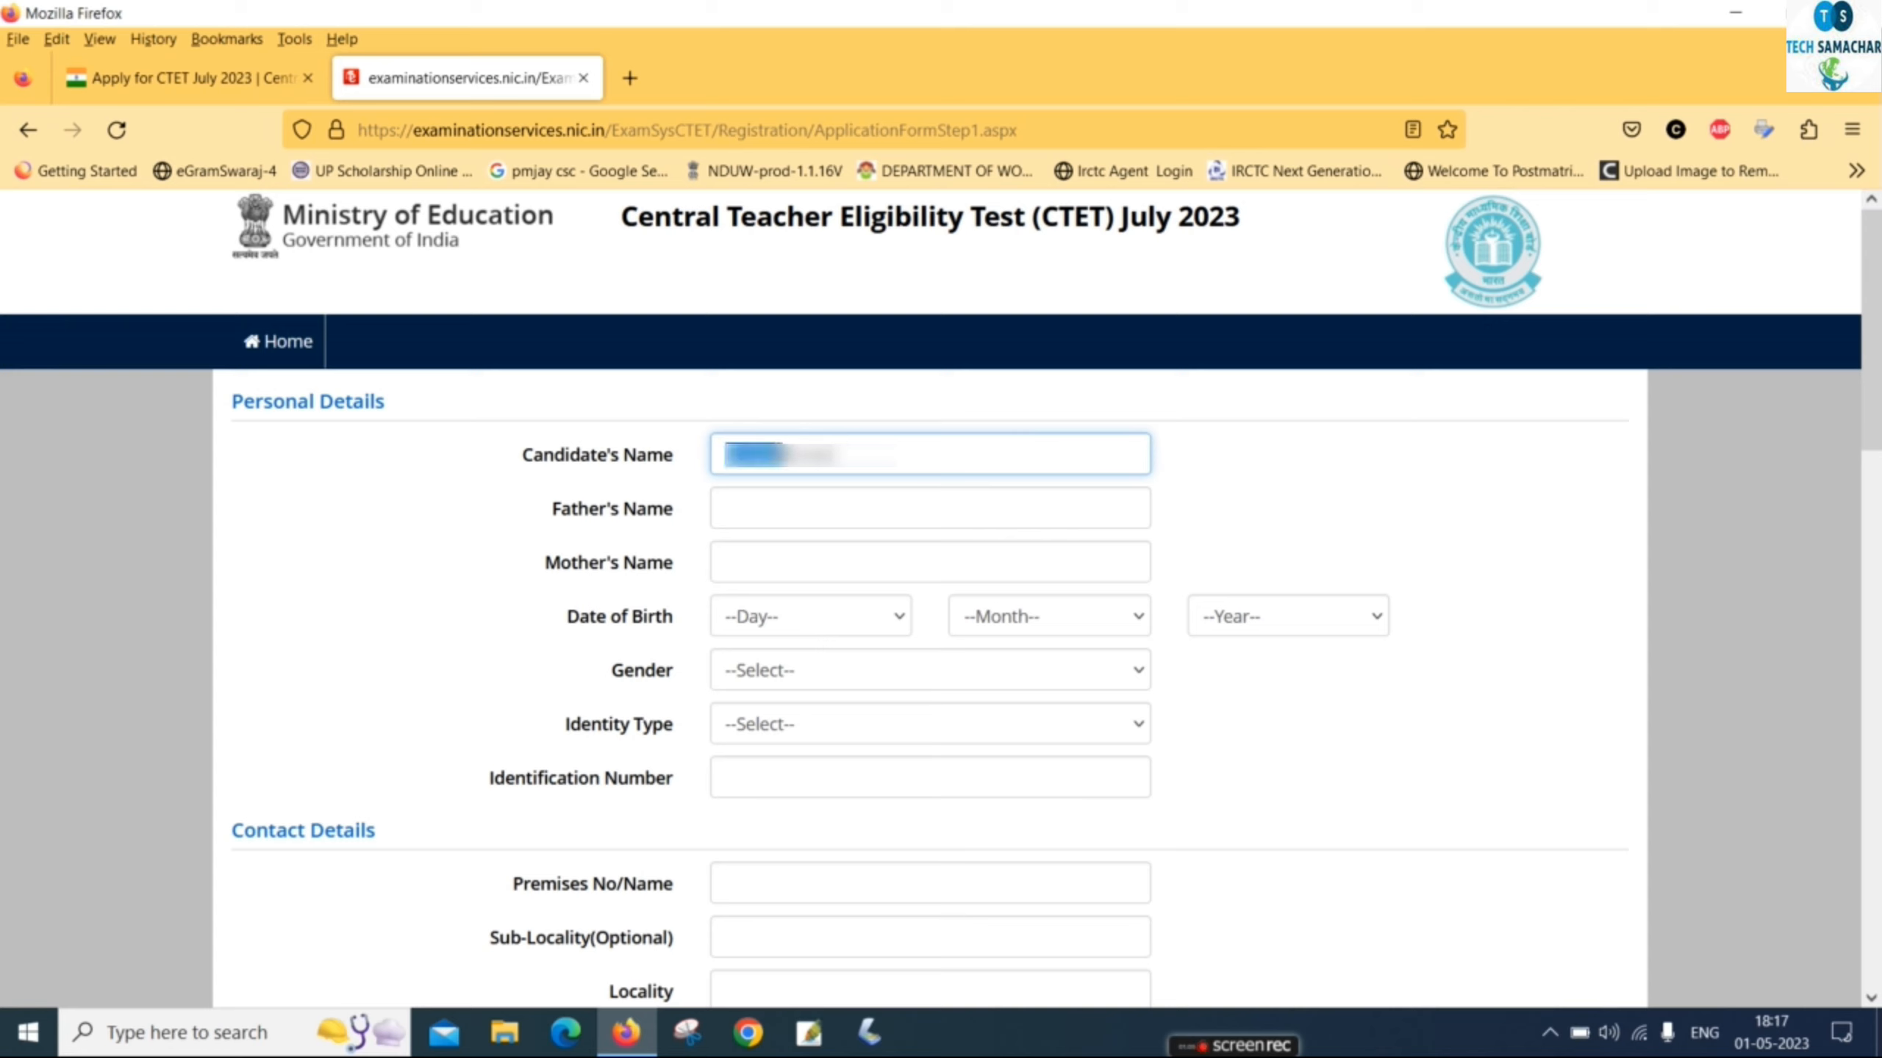
double_click(778, 454)
click(779, 452)
text(*)
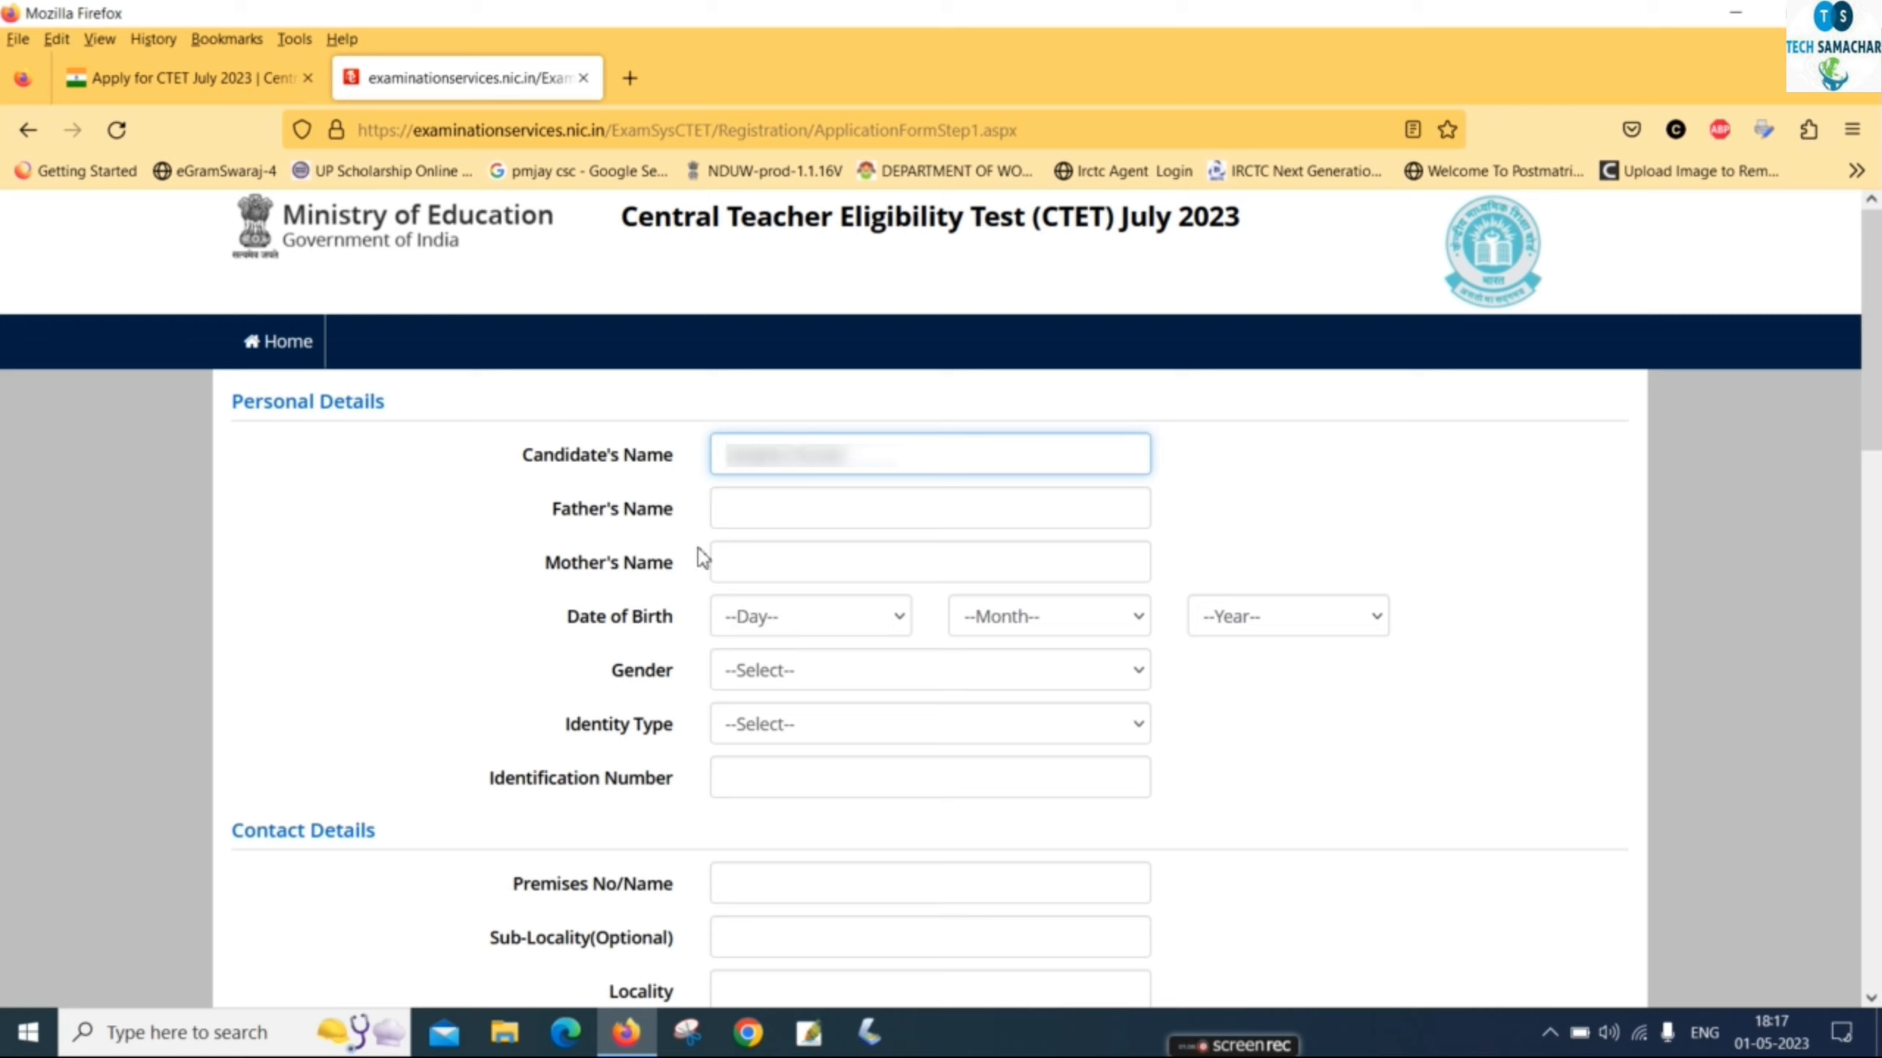
Enter the father's and mother's names, set the date of birth and choose gender Male
click(794, 504)
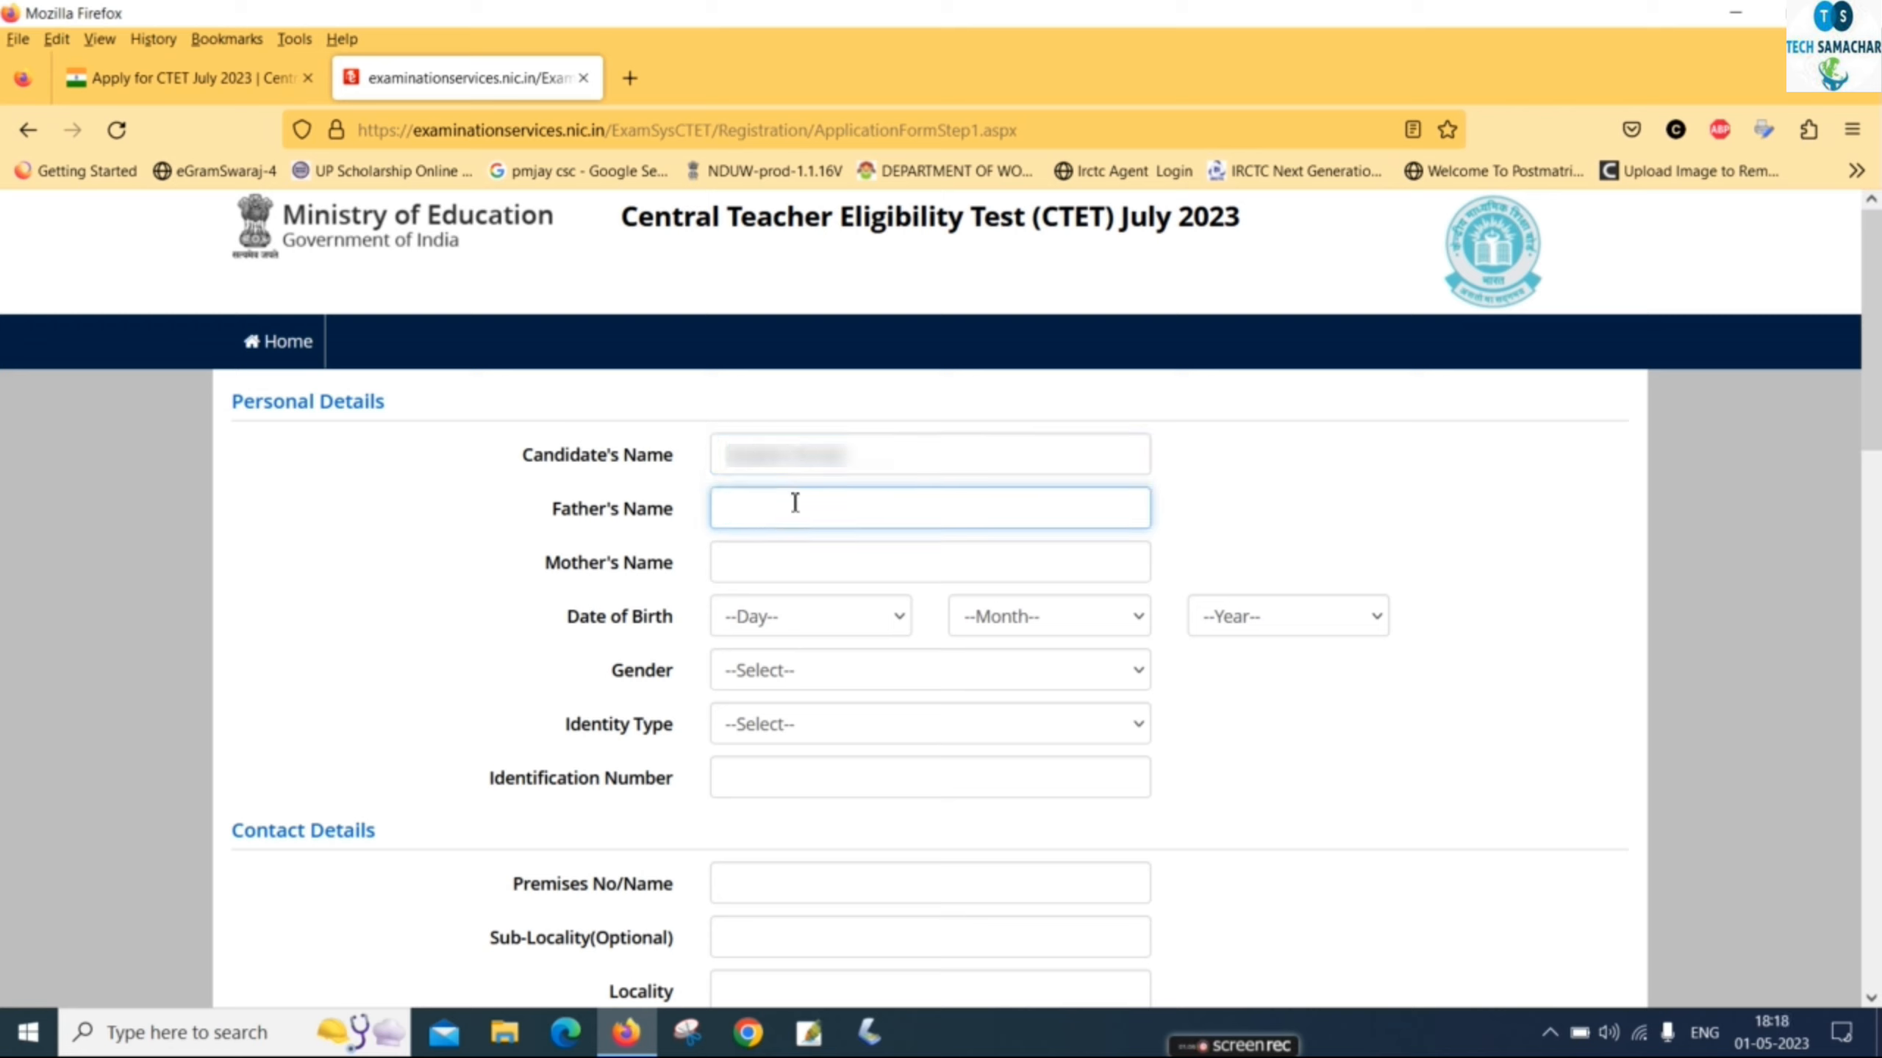
text(**********)
click(776, 565)
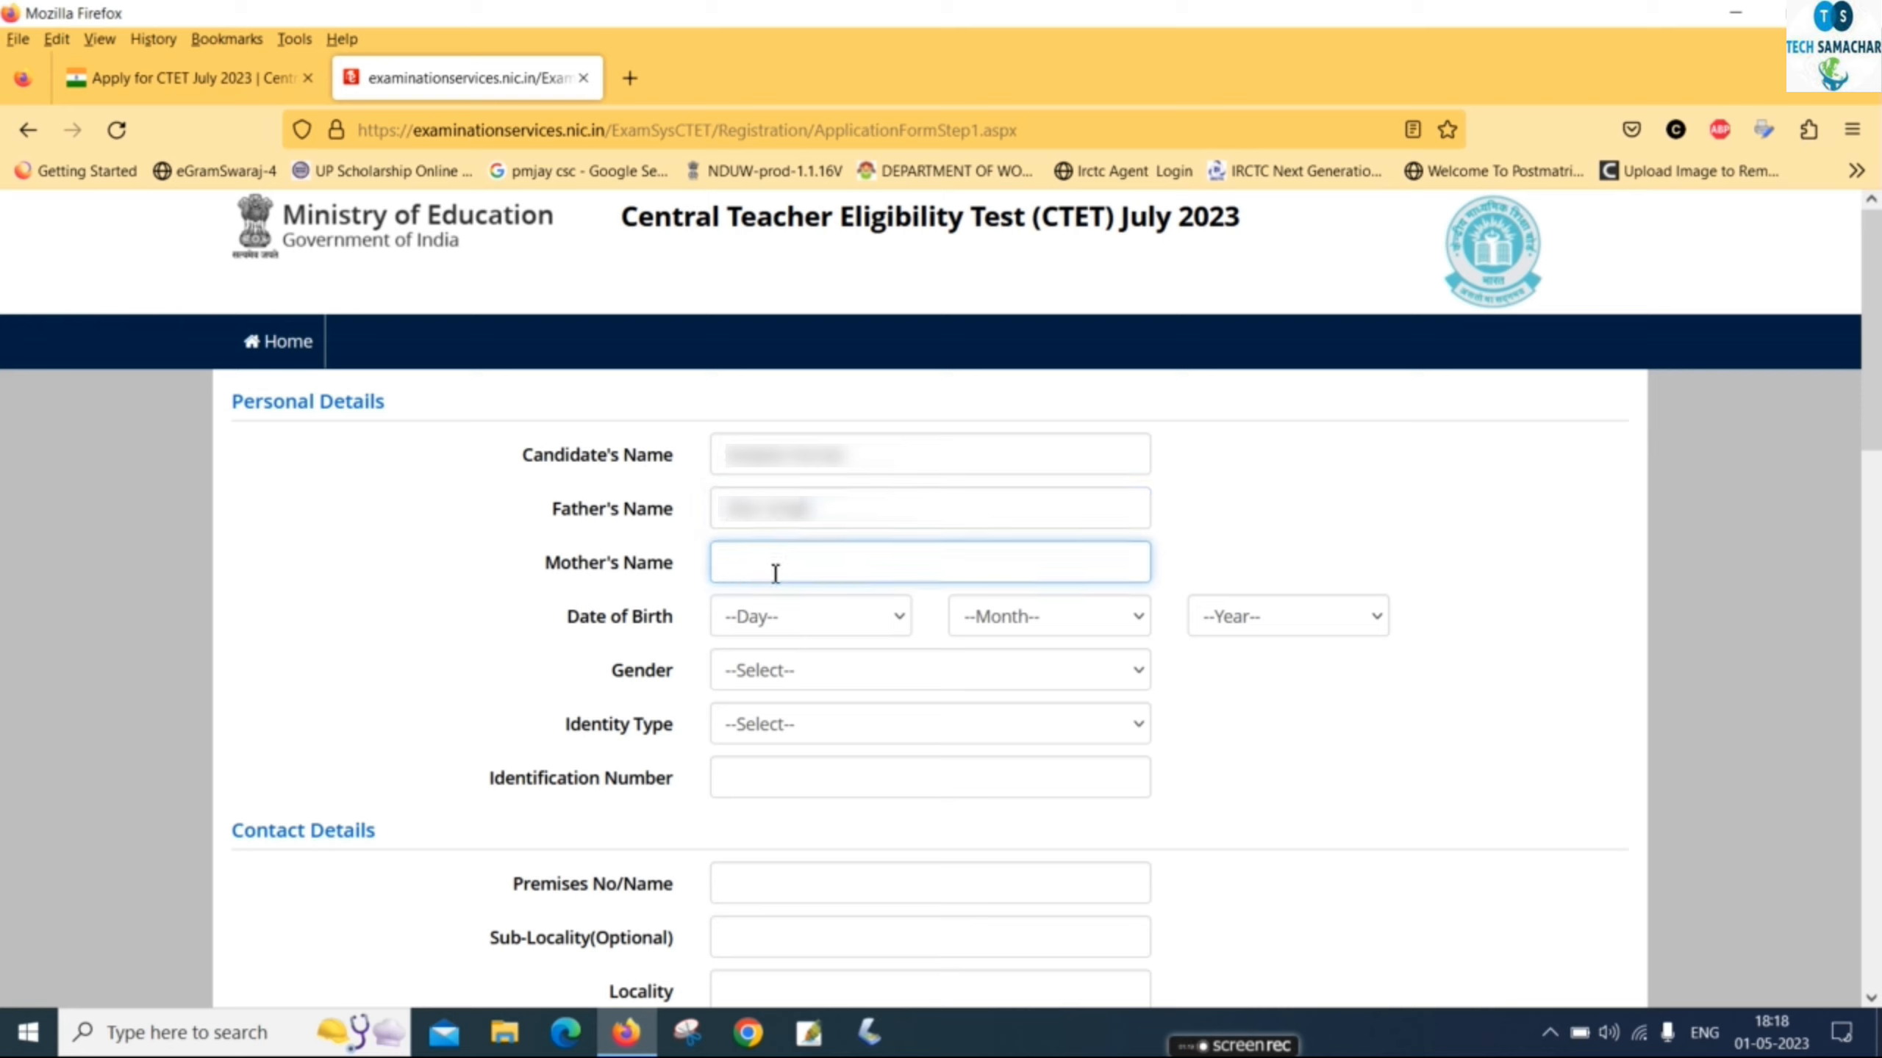
text(**************)
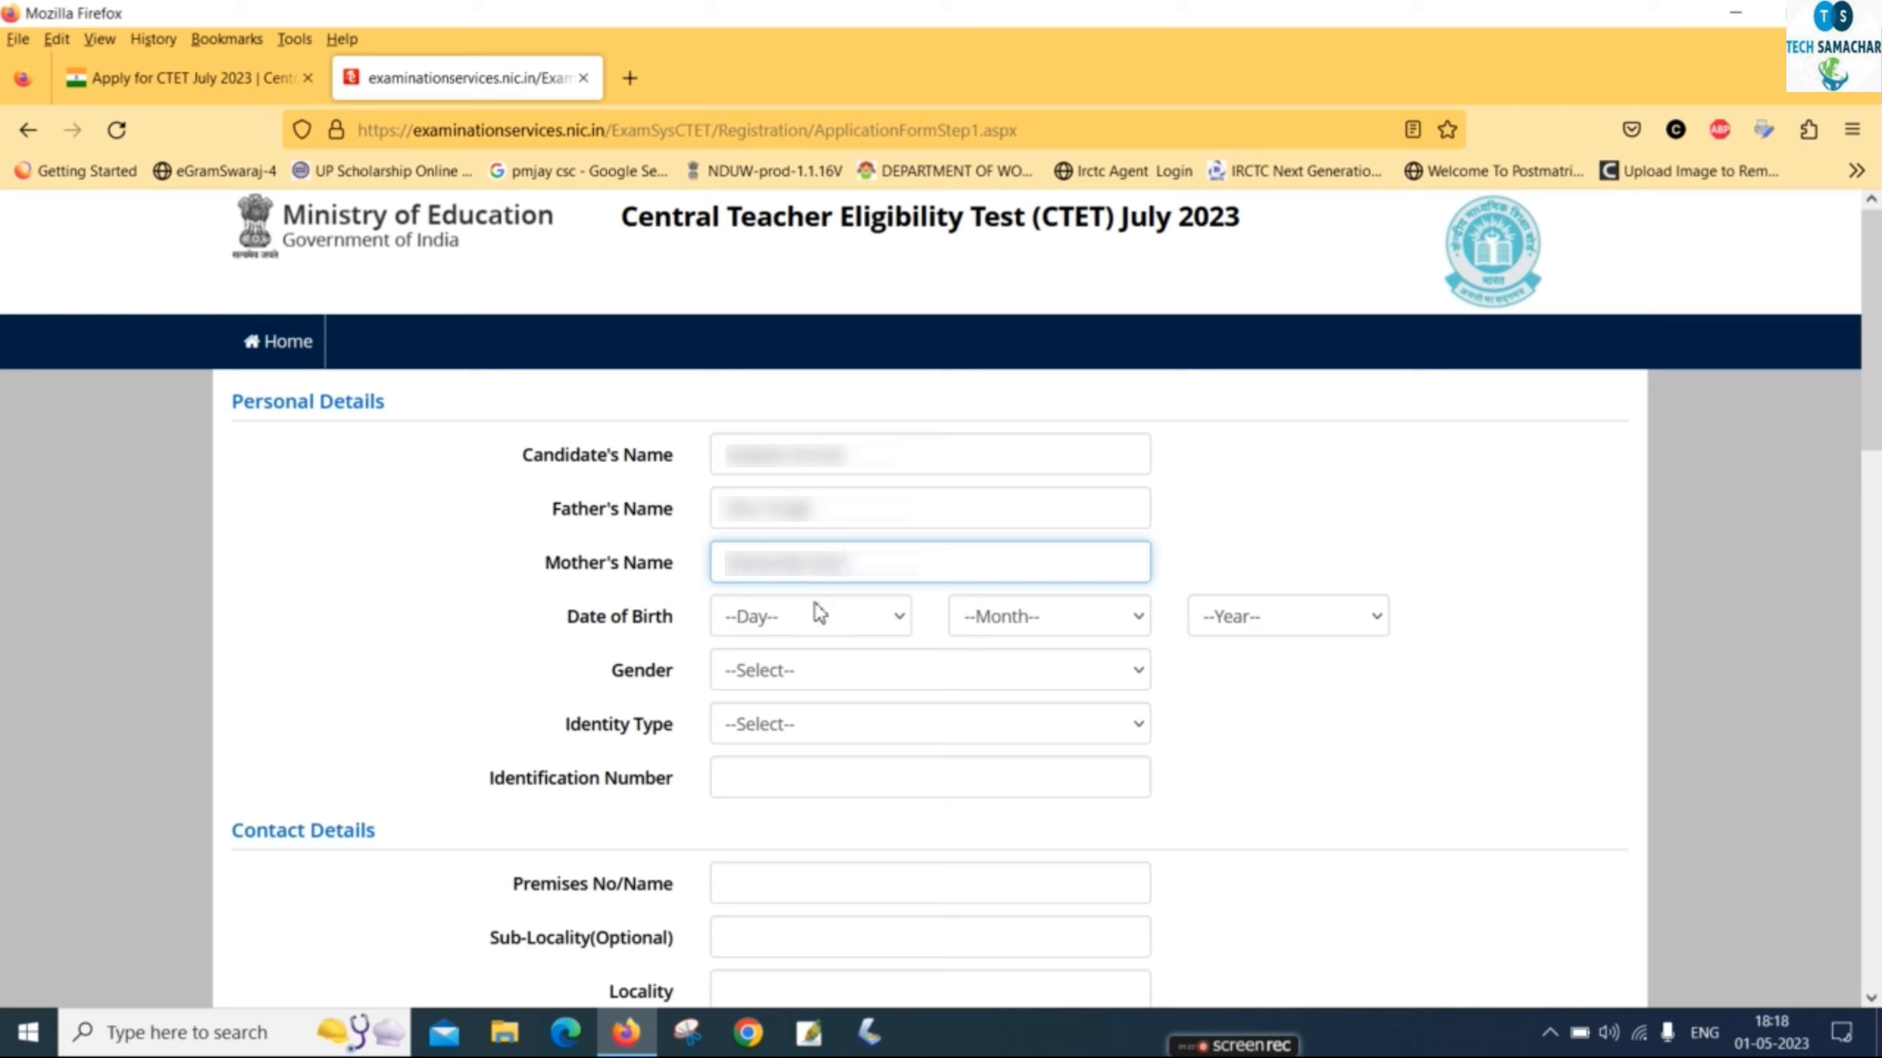
click(815, 613)
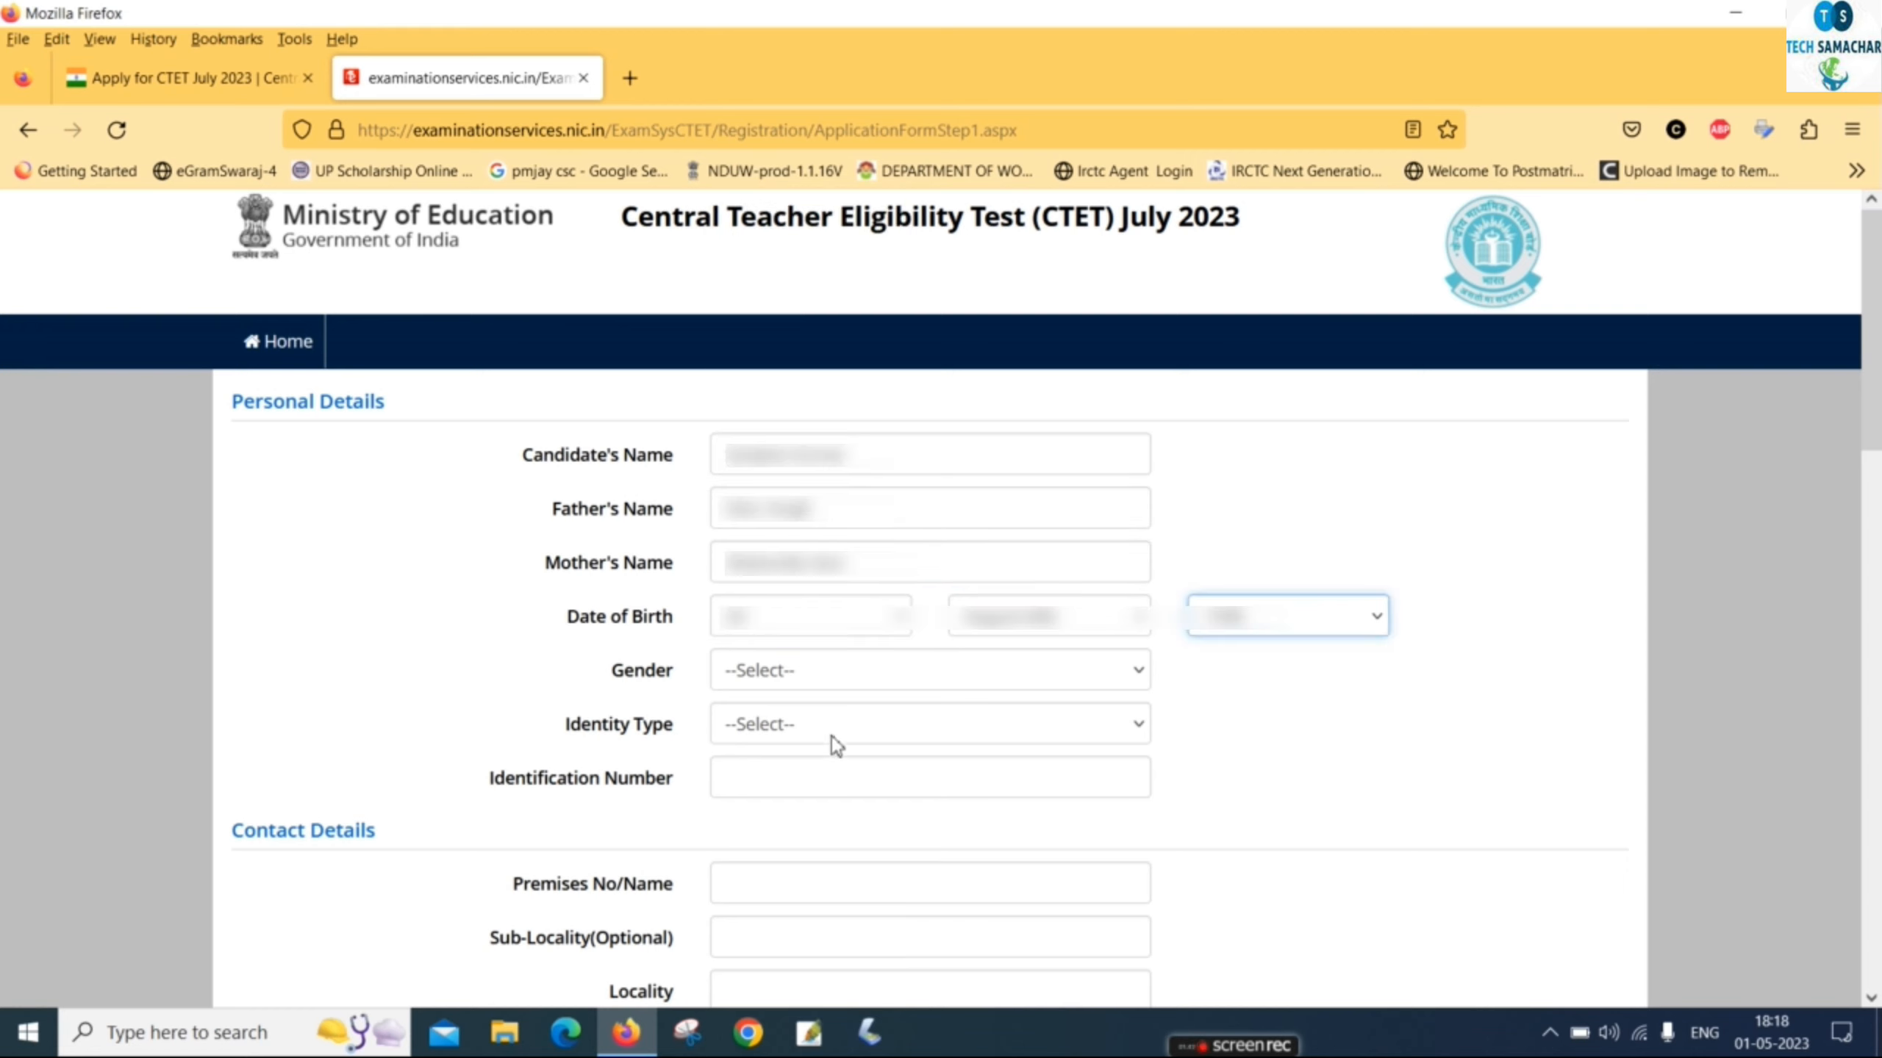
click(807, 672)
click(761, 741)
Choose 'Any Other Valid Govt Identity with photograph' as identity type and enter its ID number
click(763, 738)
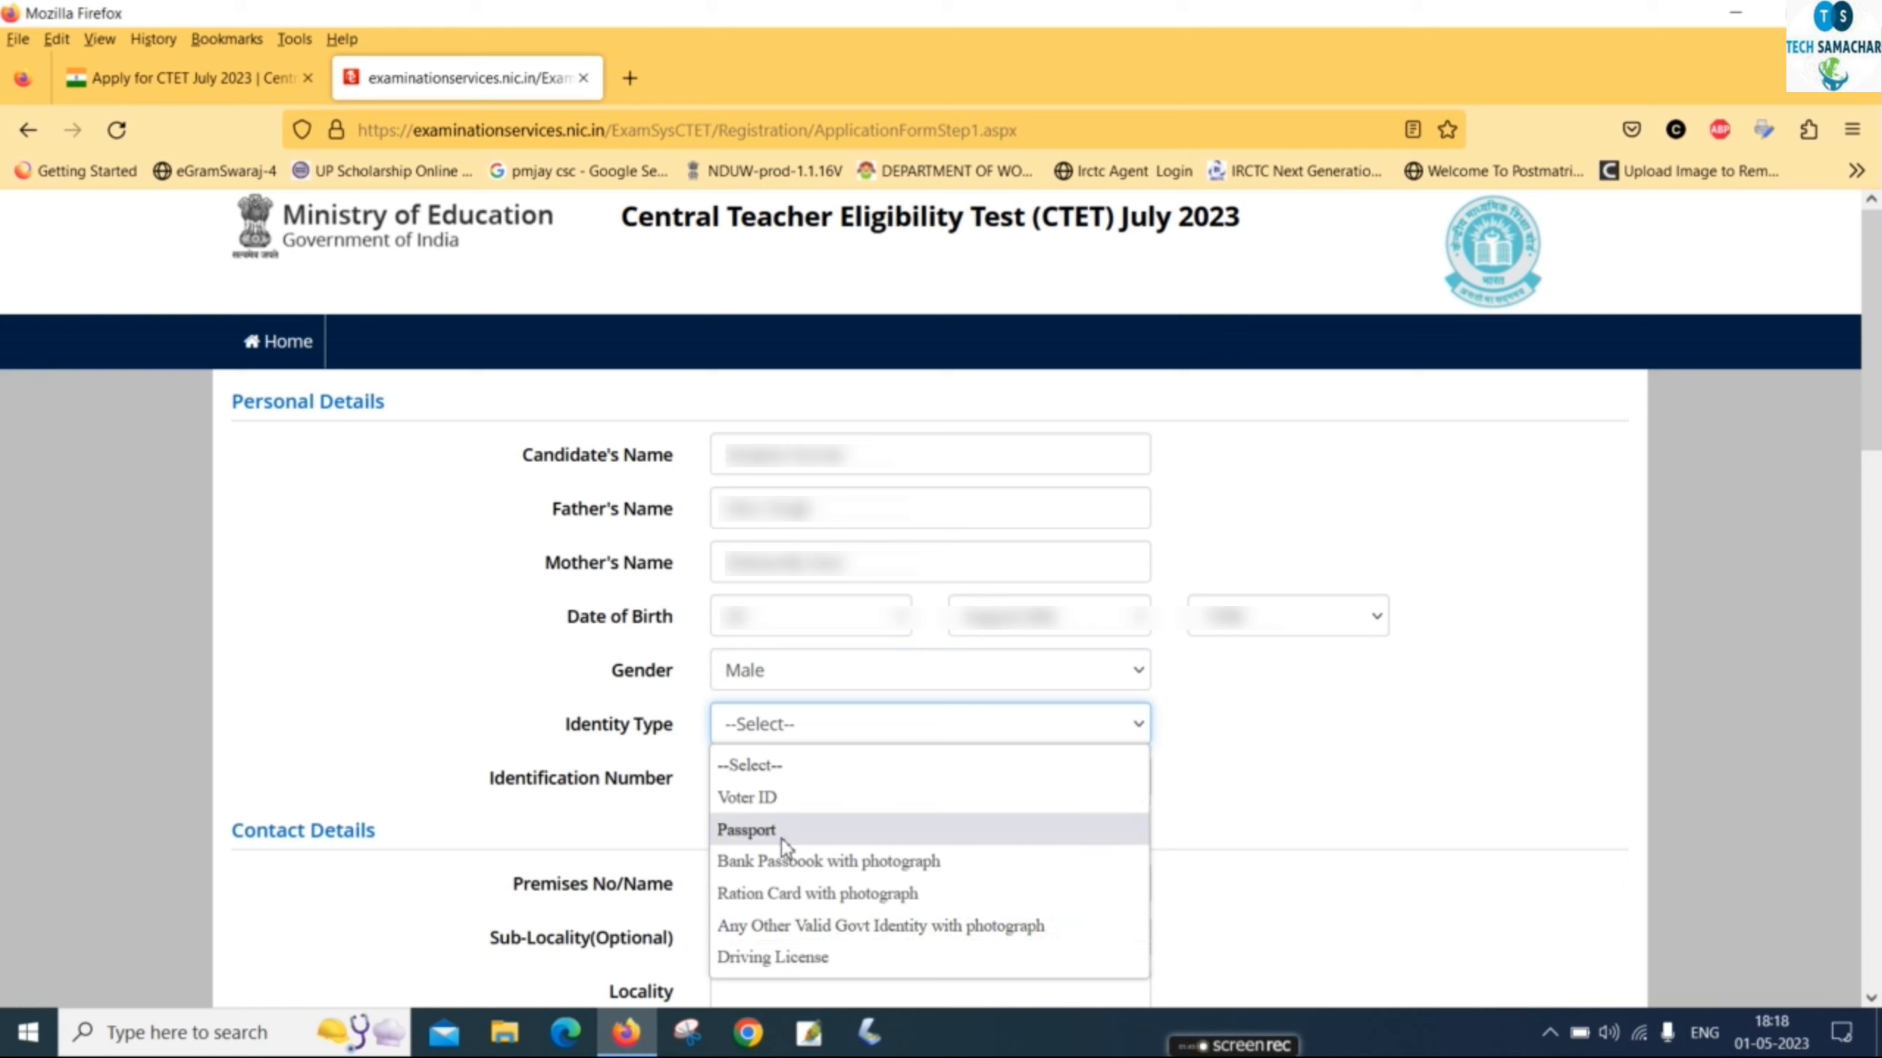
click(806, 935)
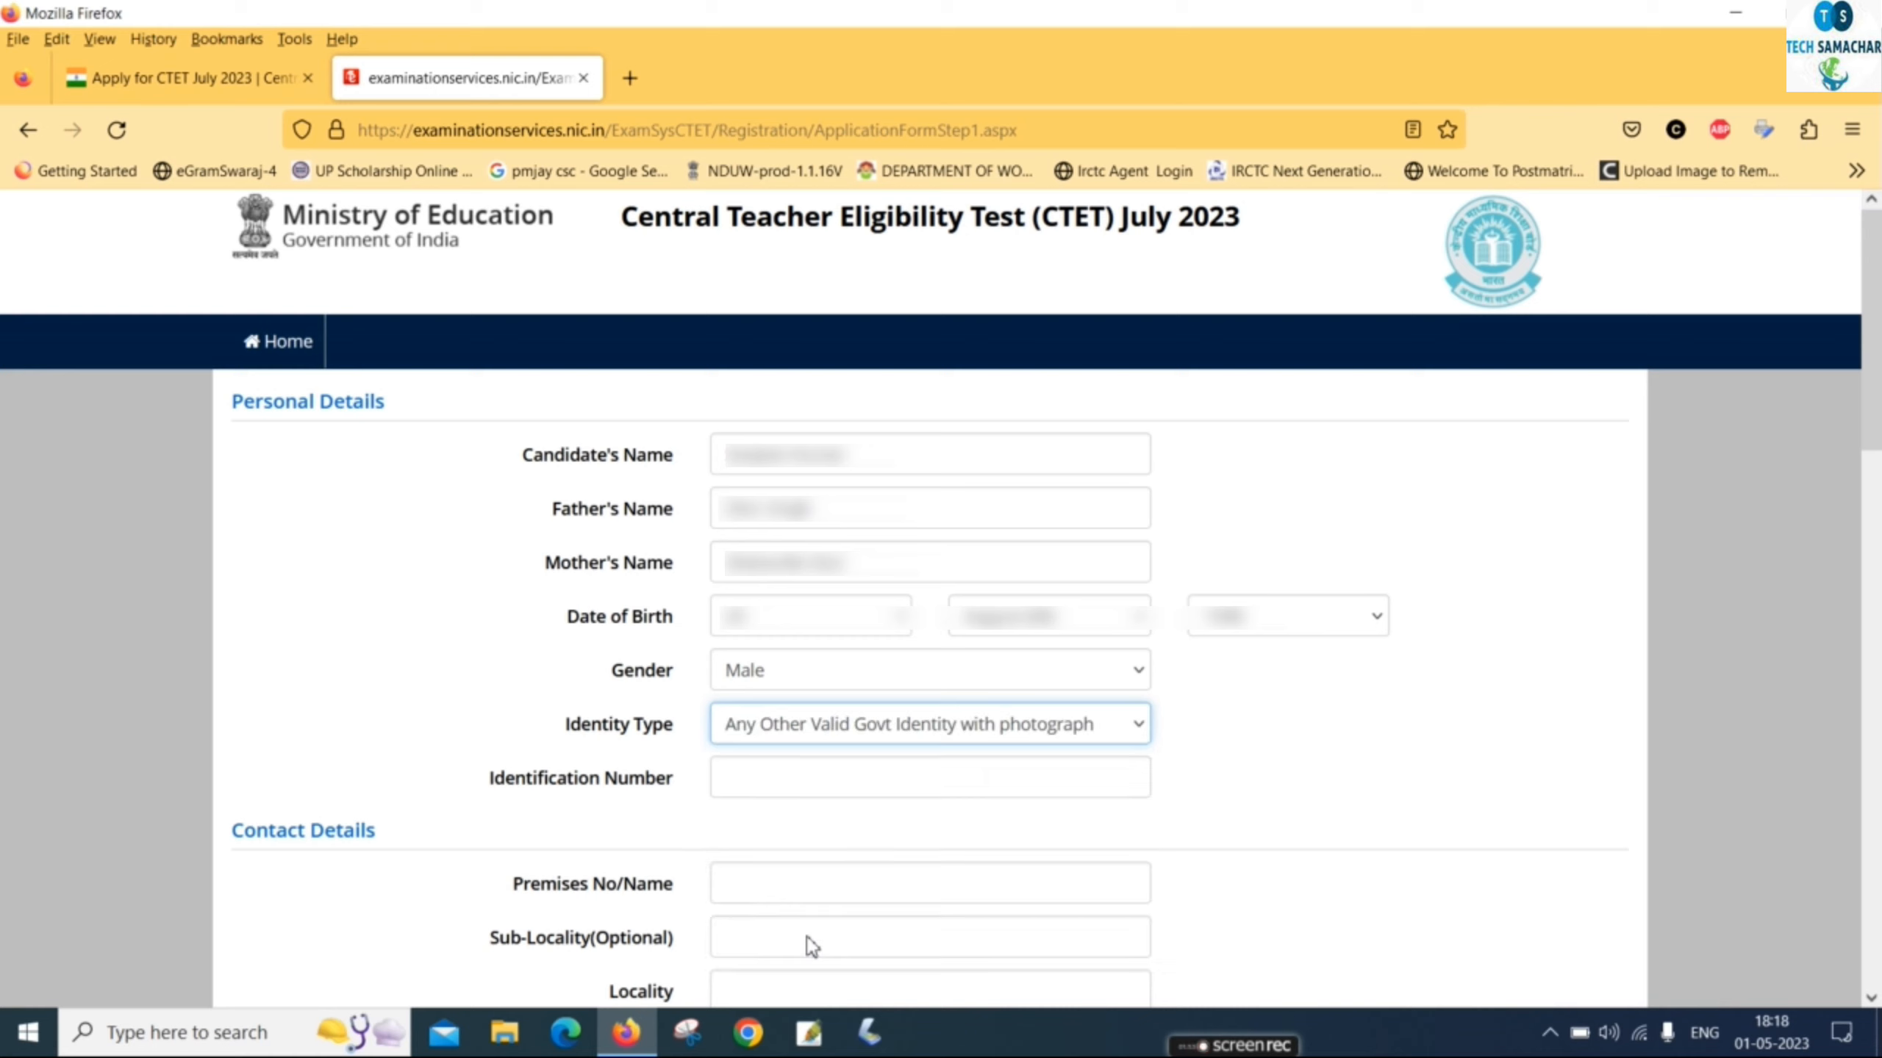
click(804, 796)
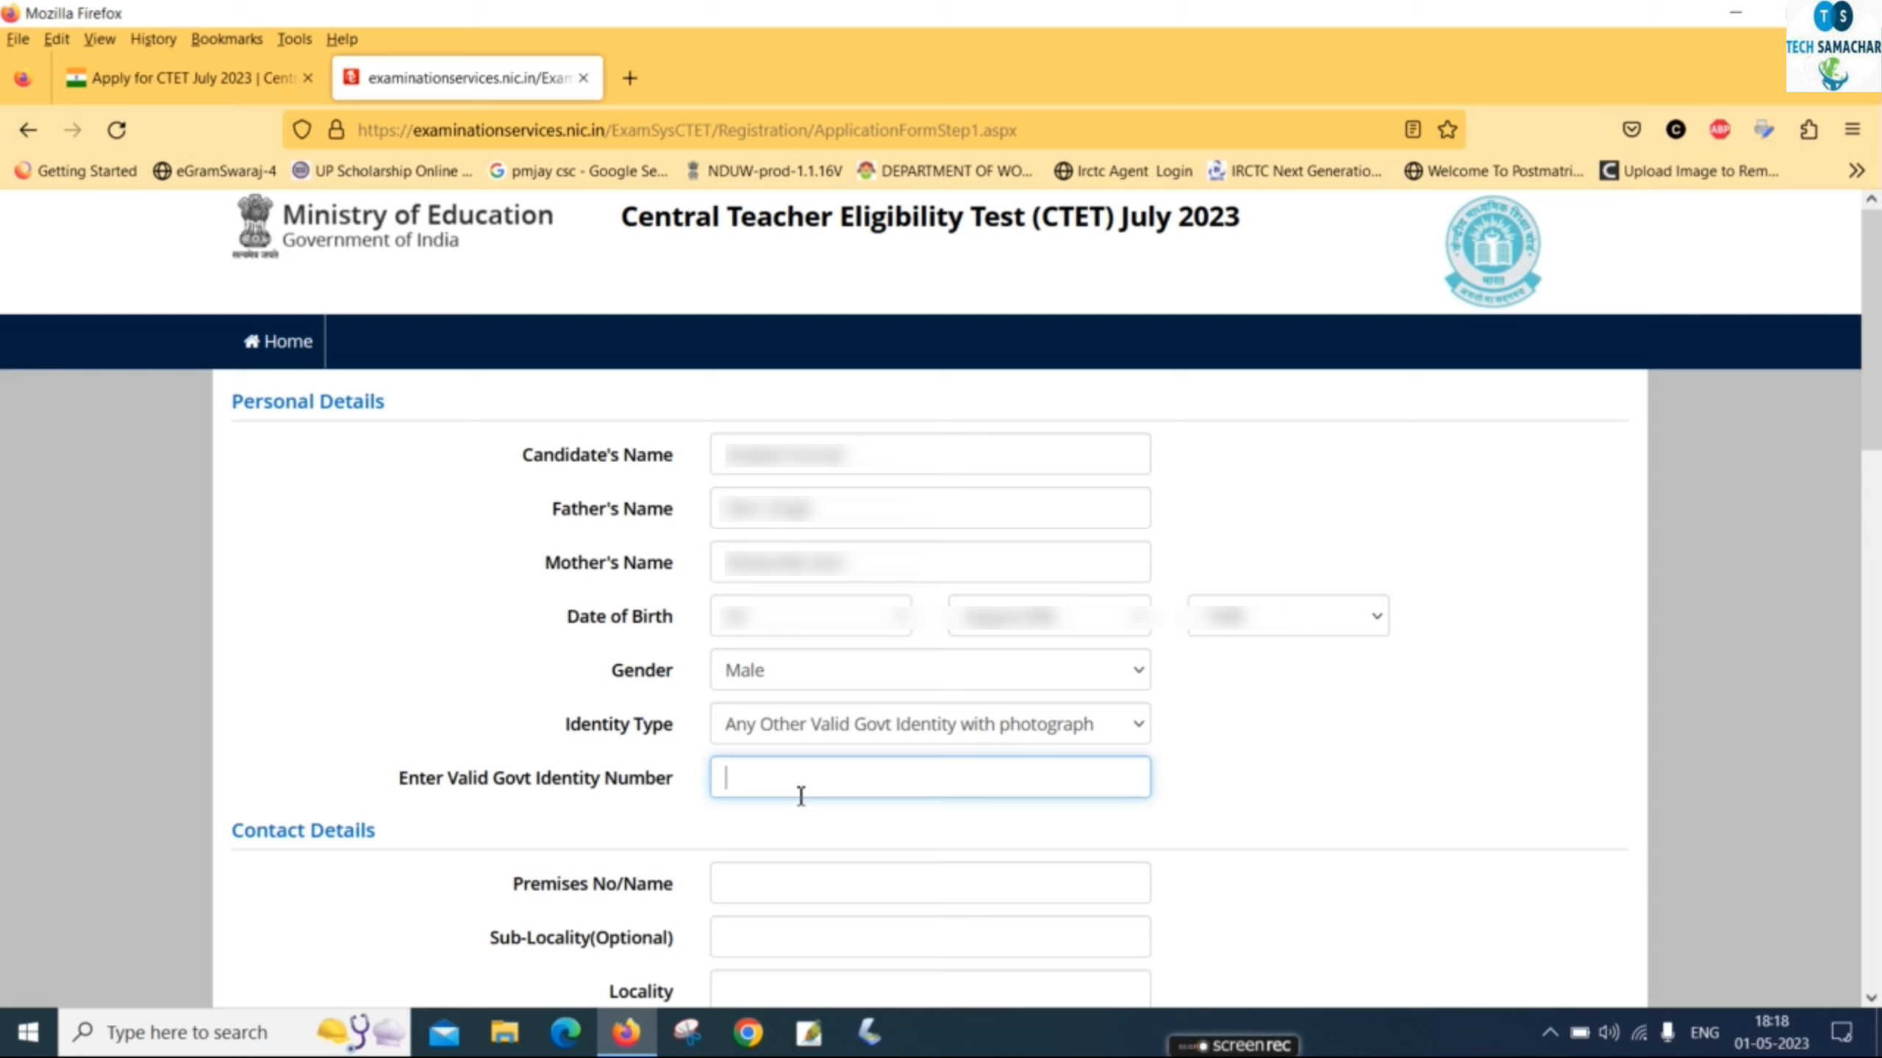
text(*********)
key(BackSpace)
key(BackSpace)
key(BackSpace)
key(BackSpace)
text(*******)
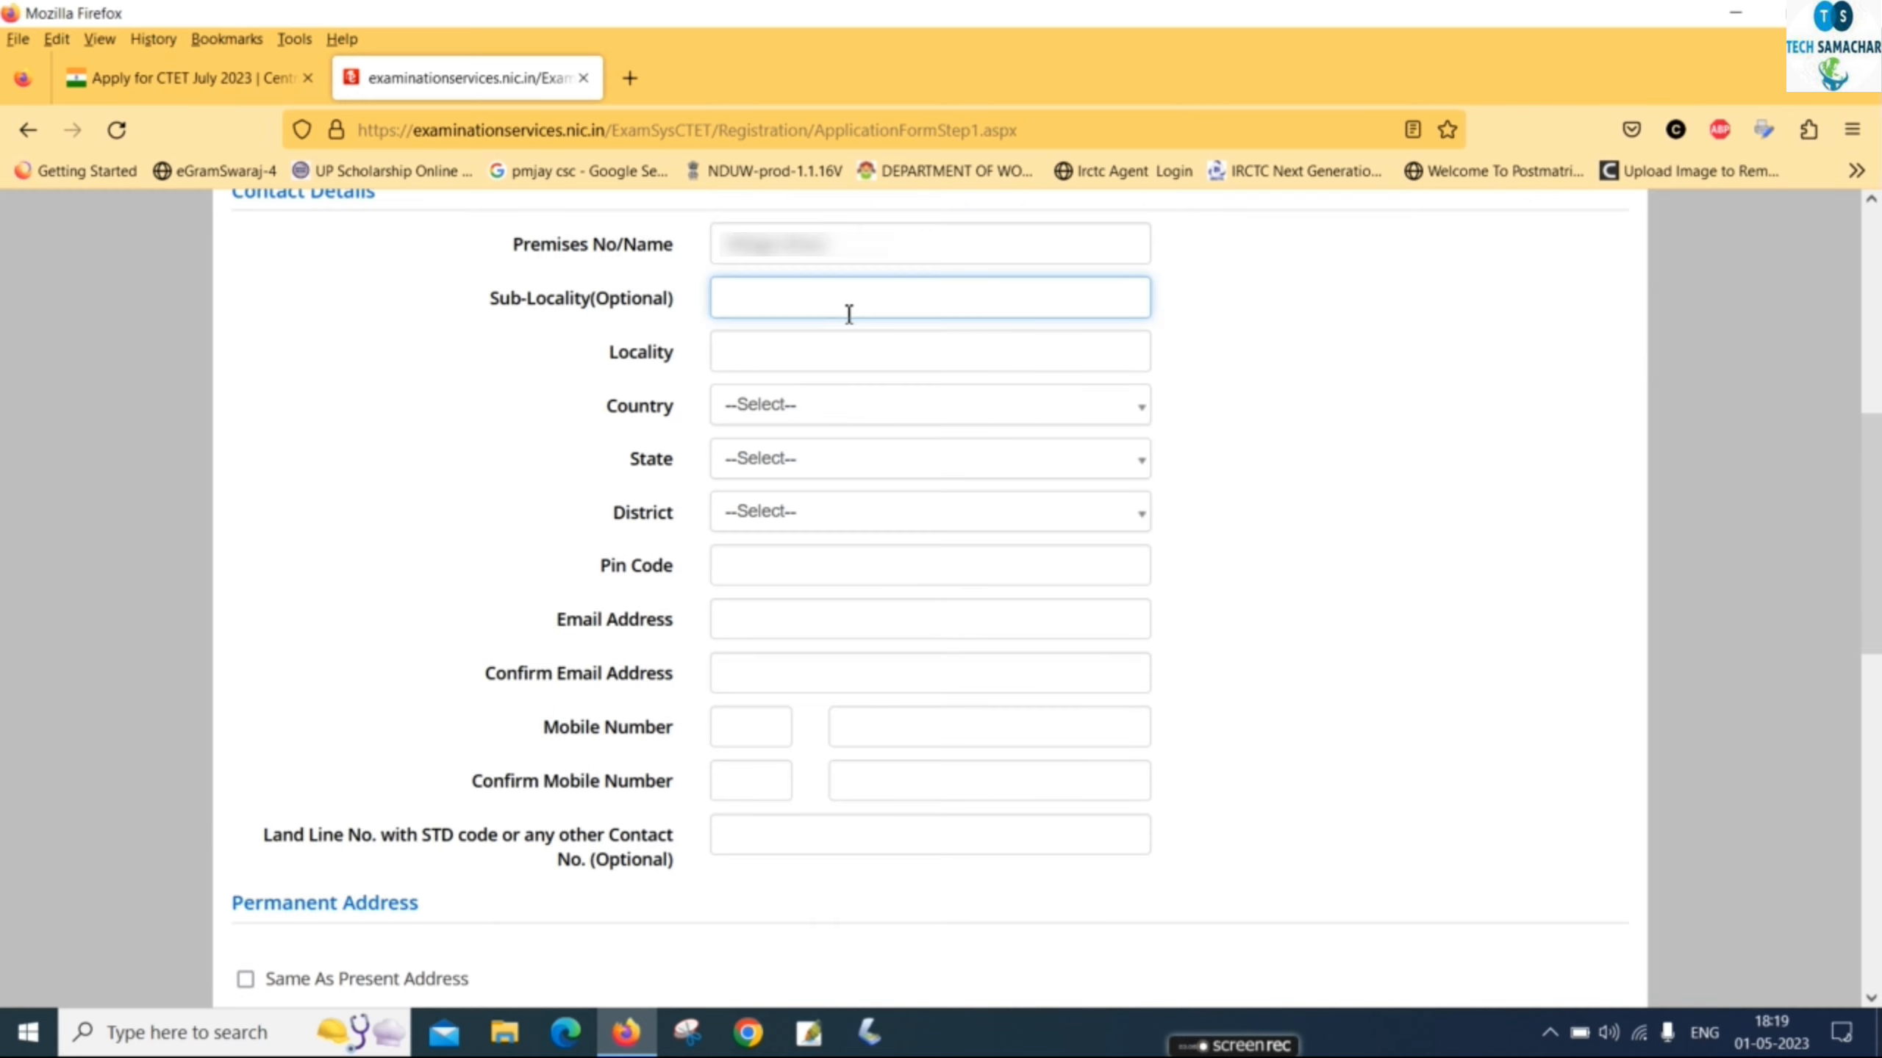
Type the premises and locality address lines and select India as the country
text(*****)
text(****)
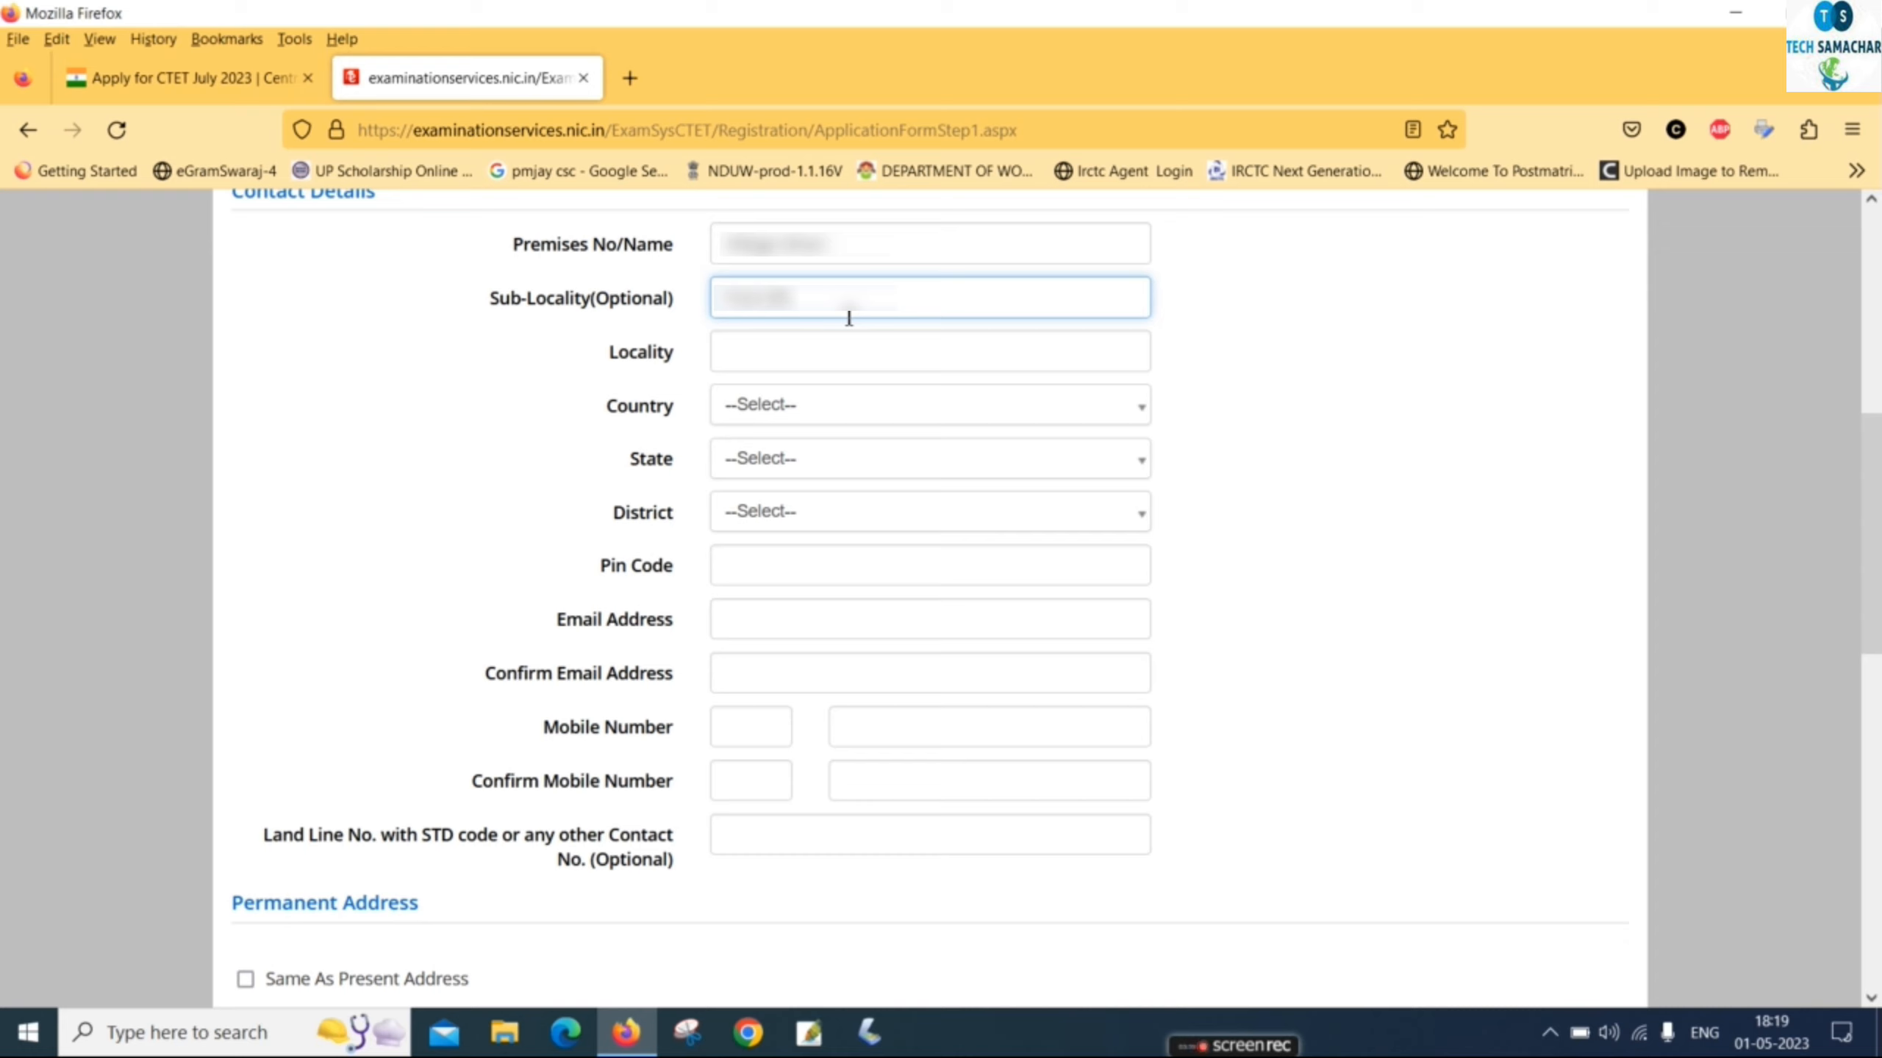
text(******)
click(821, 334)
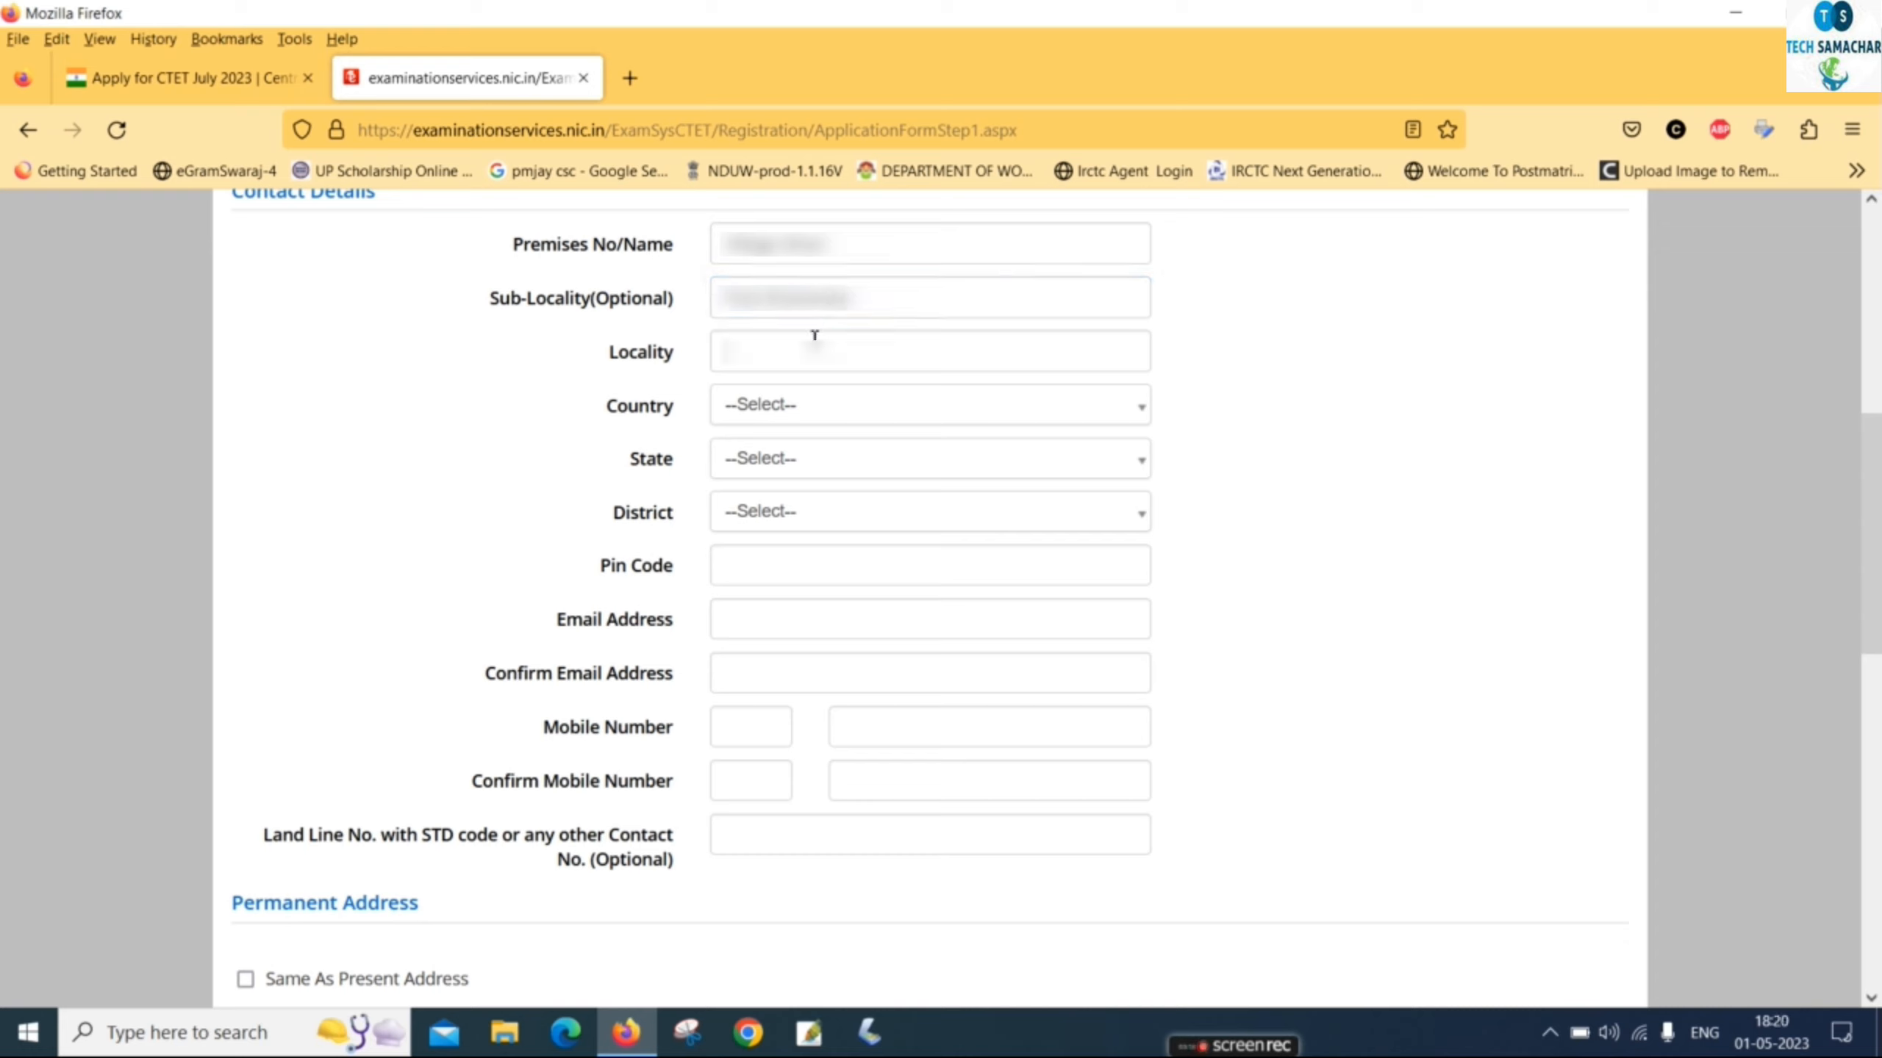
text(************)
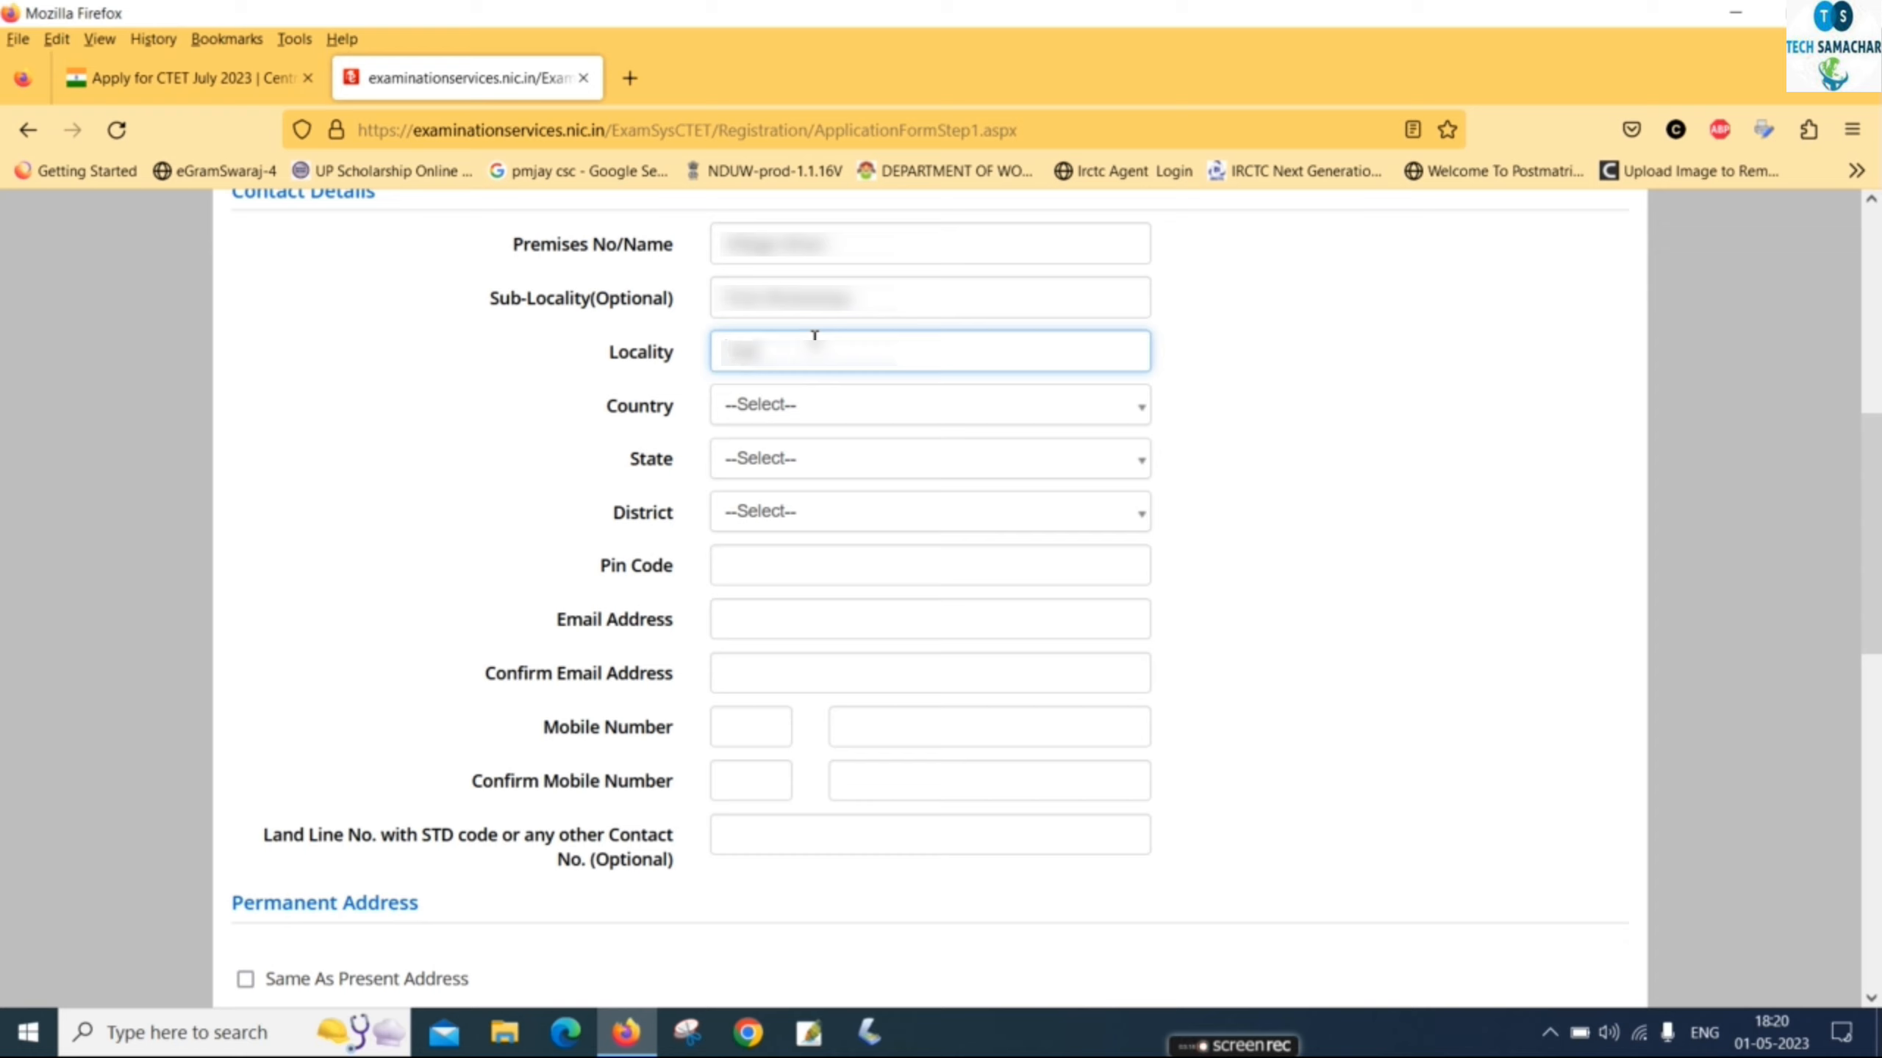
text(*****)
click(797, 422)
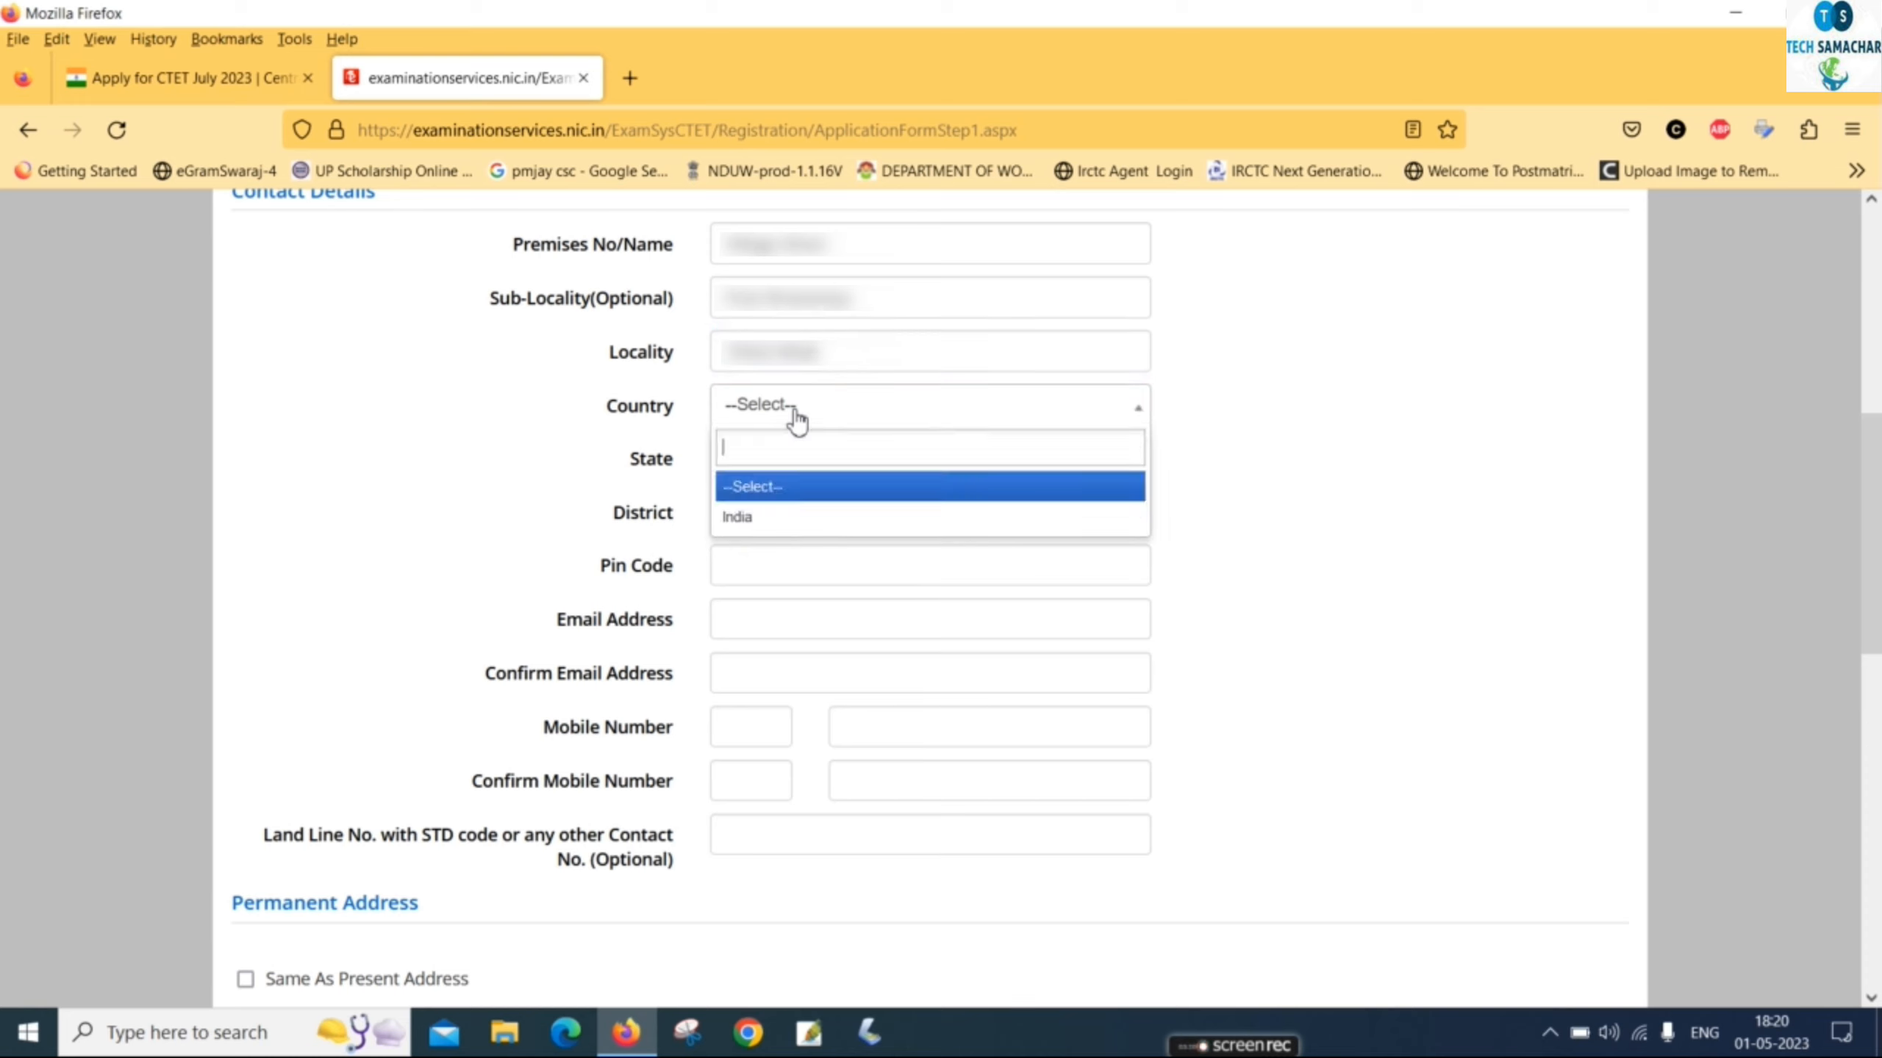
click(820, 544)
click(824, 483)
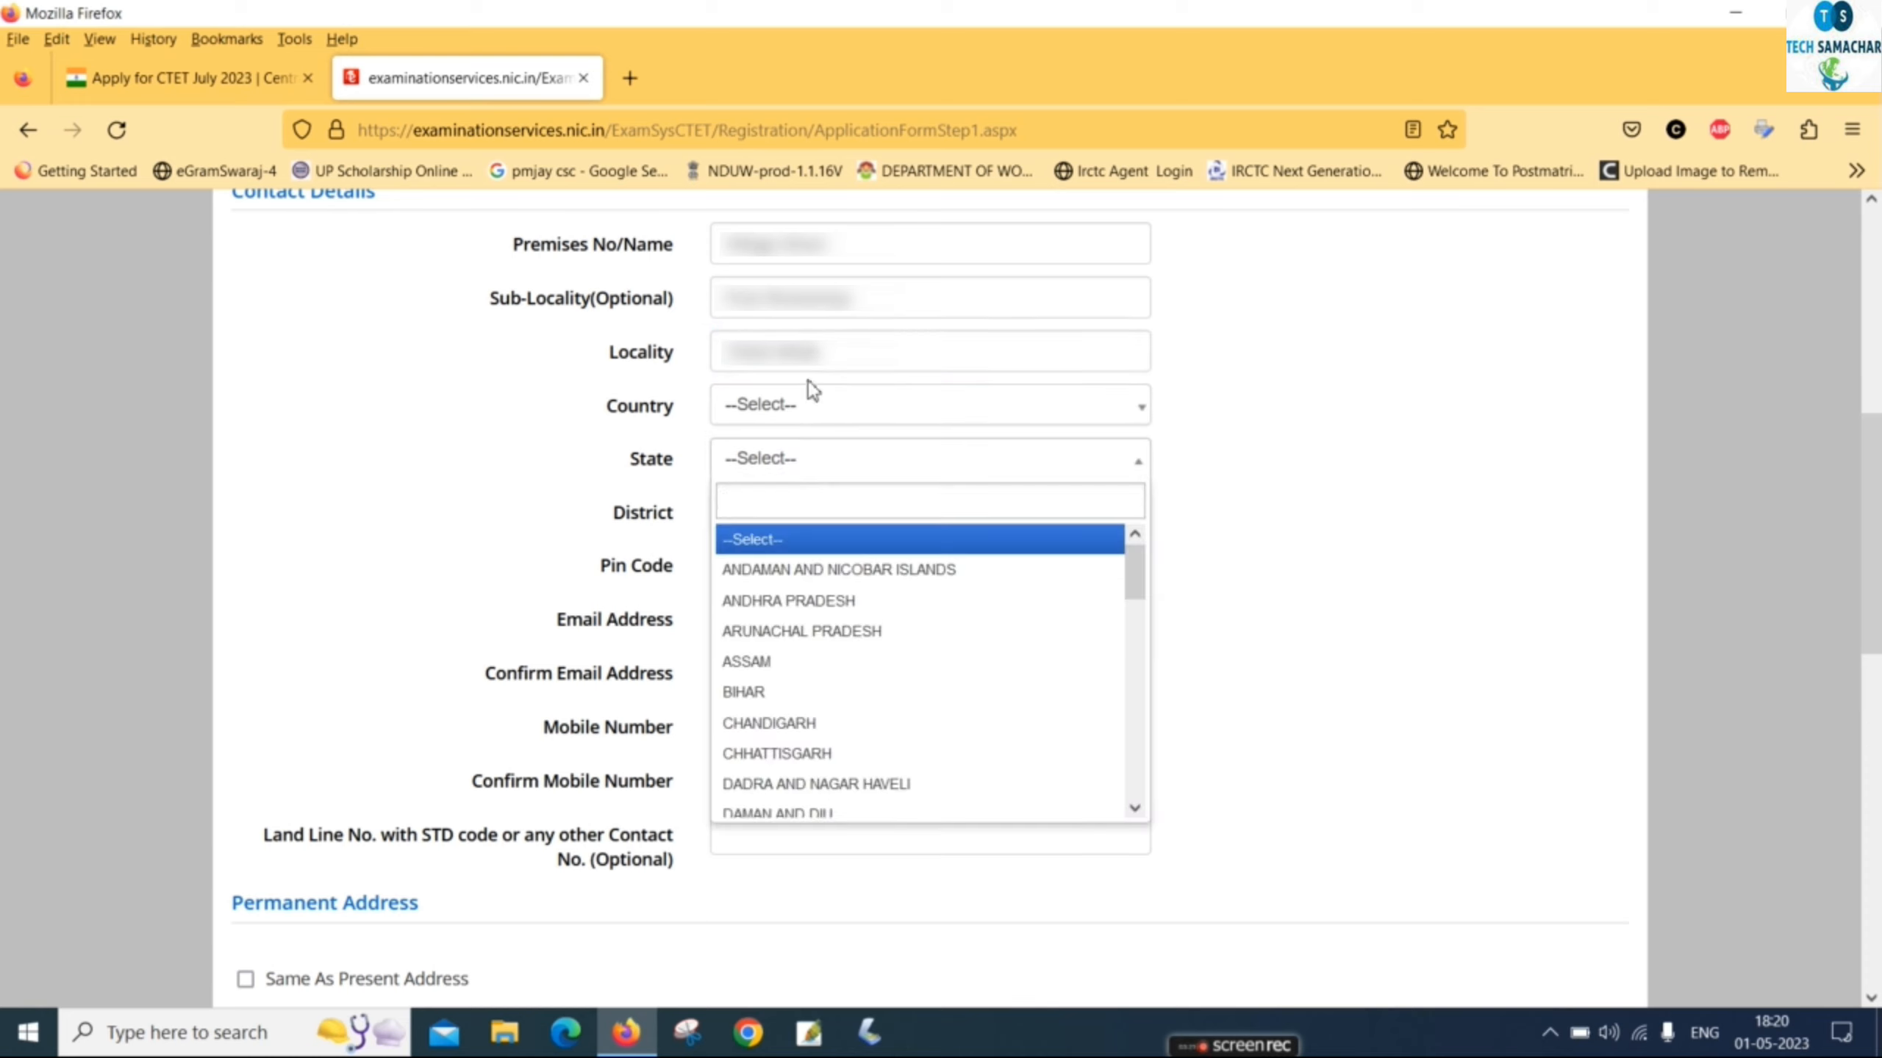
click(801, 407)
click(770, 519)
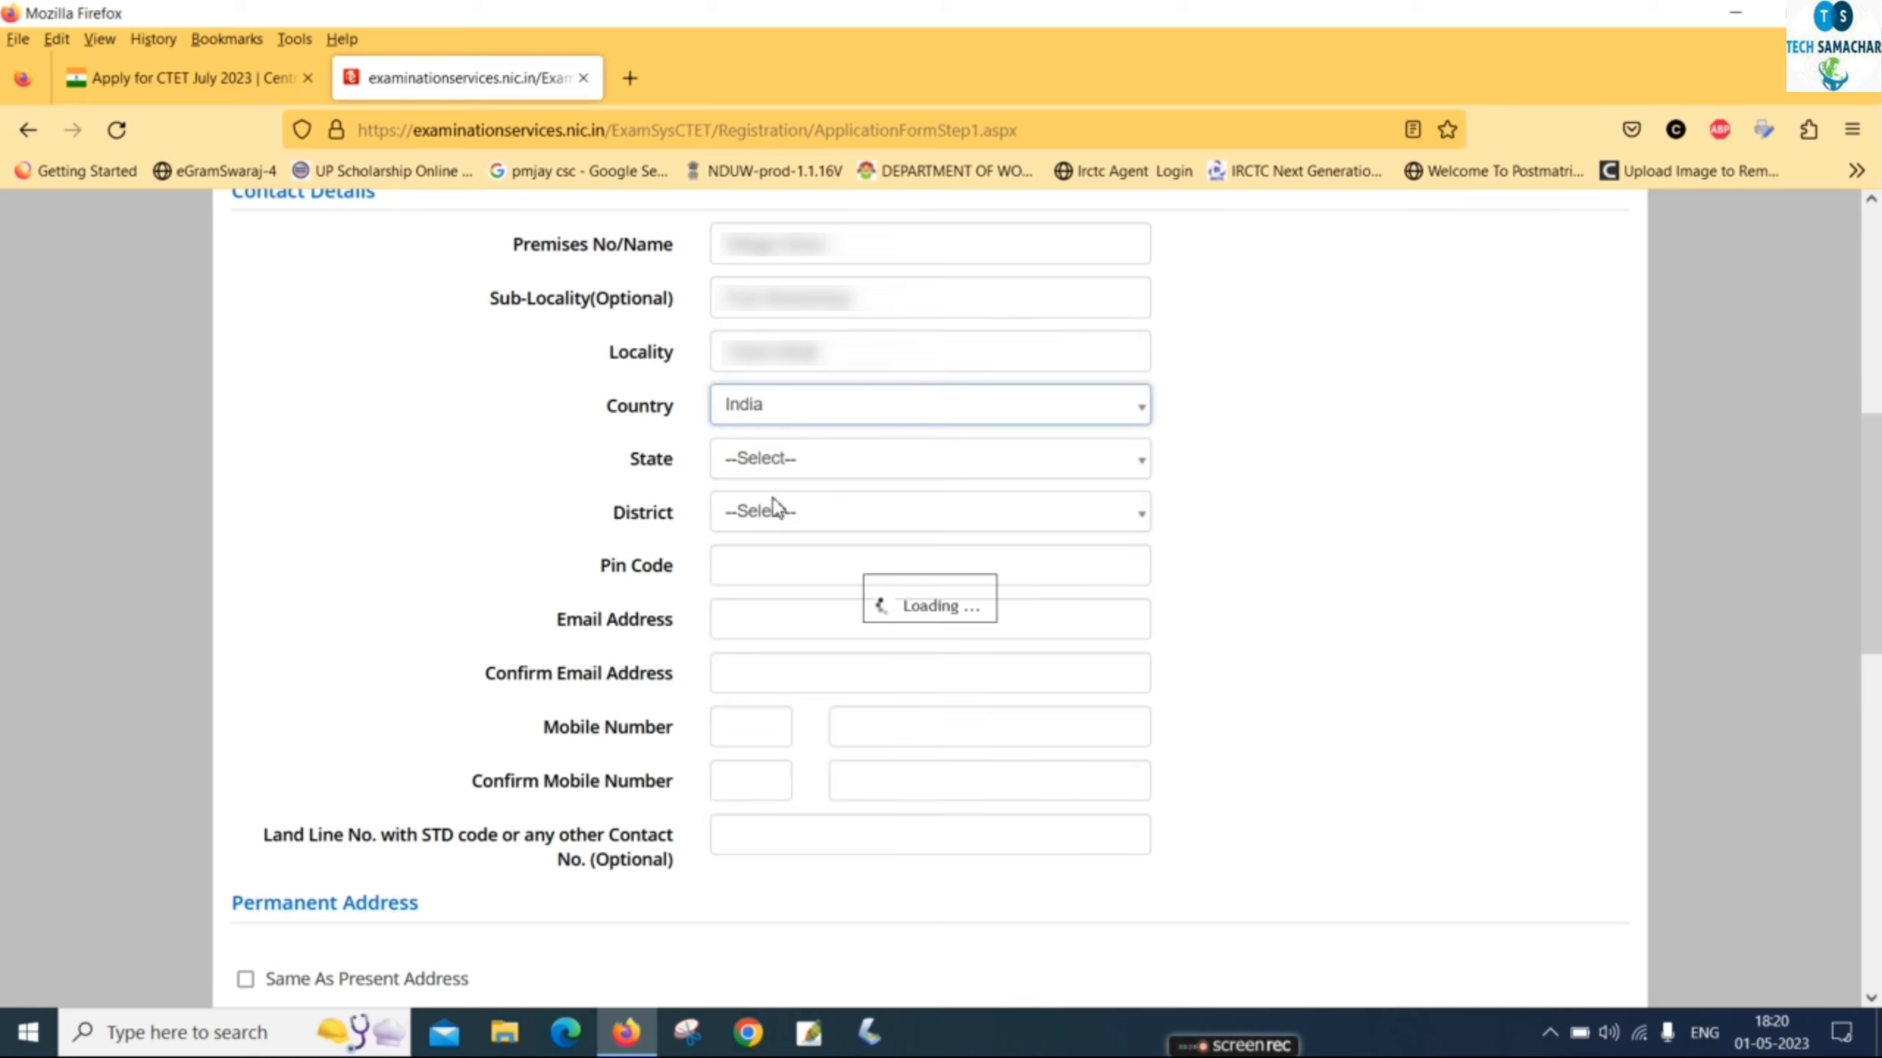
Select UTTAR PRADESH as state, pick the home district, and start typing the pin code
click(807, 465)
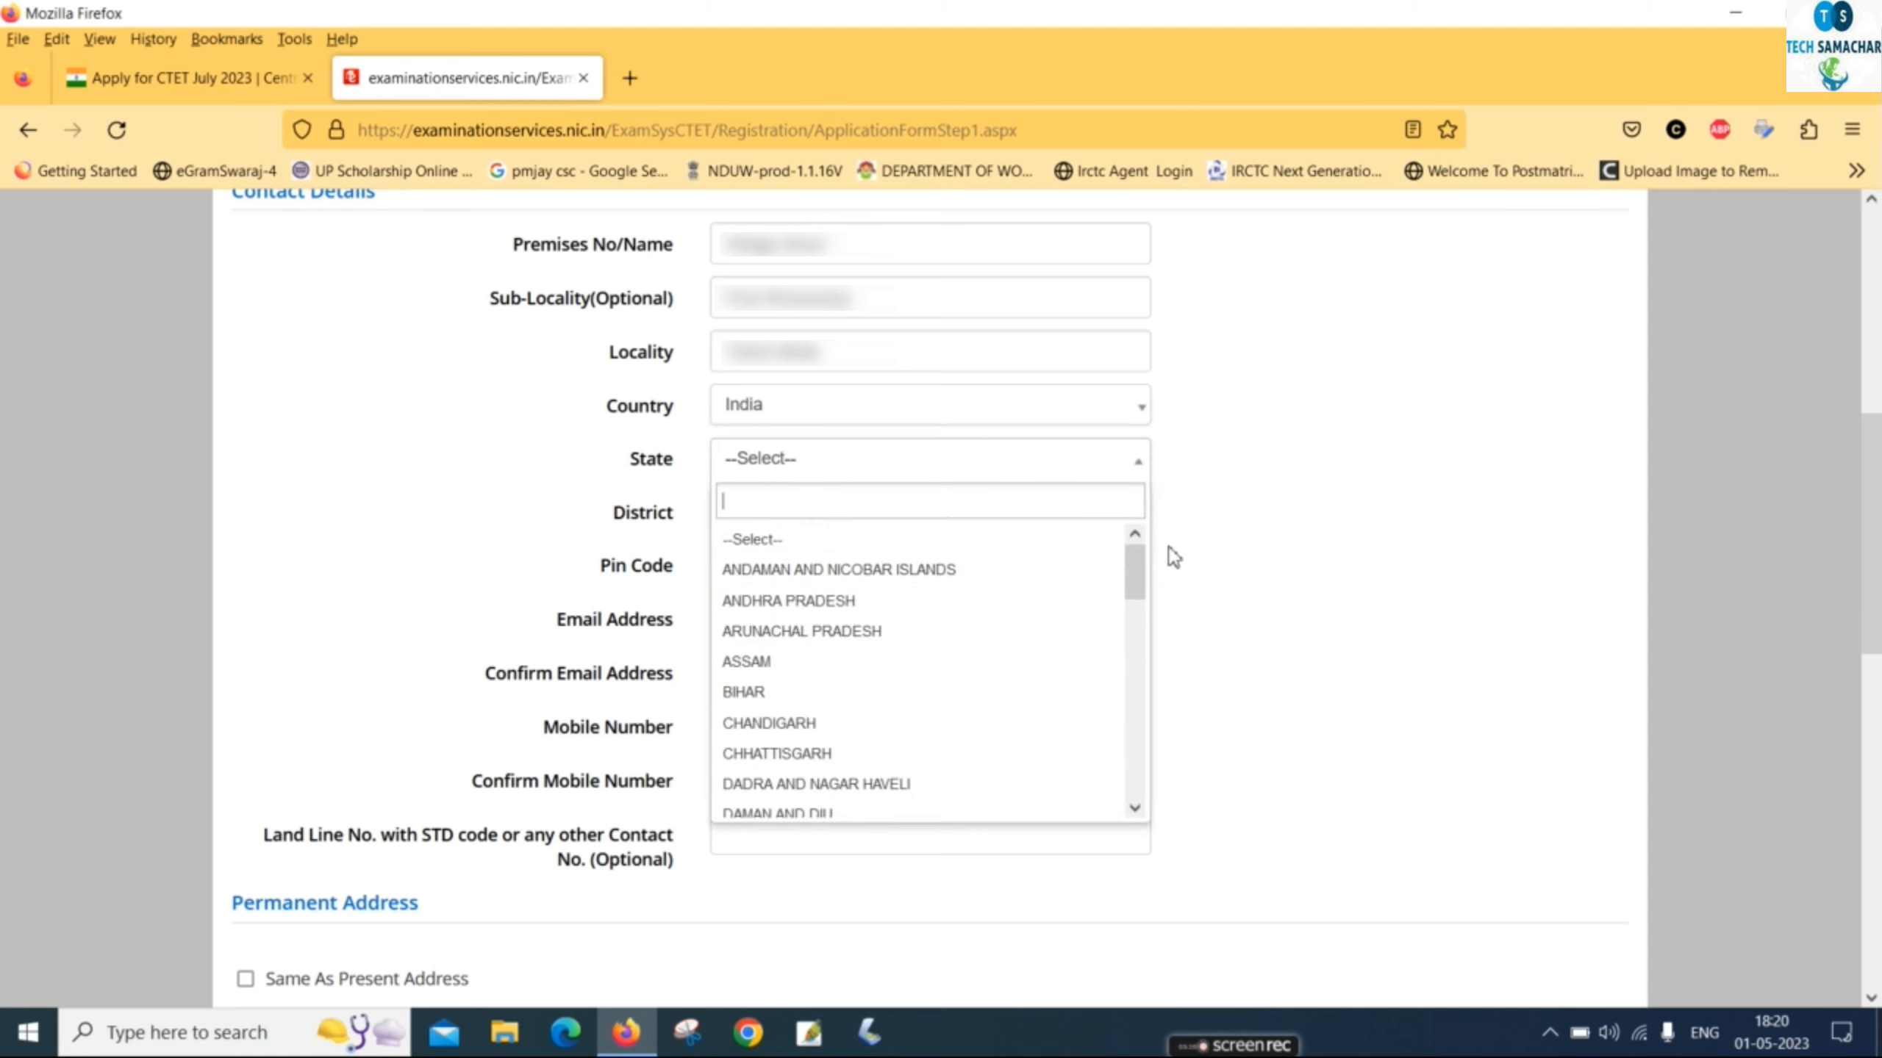
drag(1134, 567, 1009, 832)
click(852, 740)
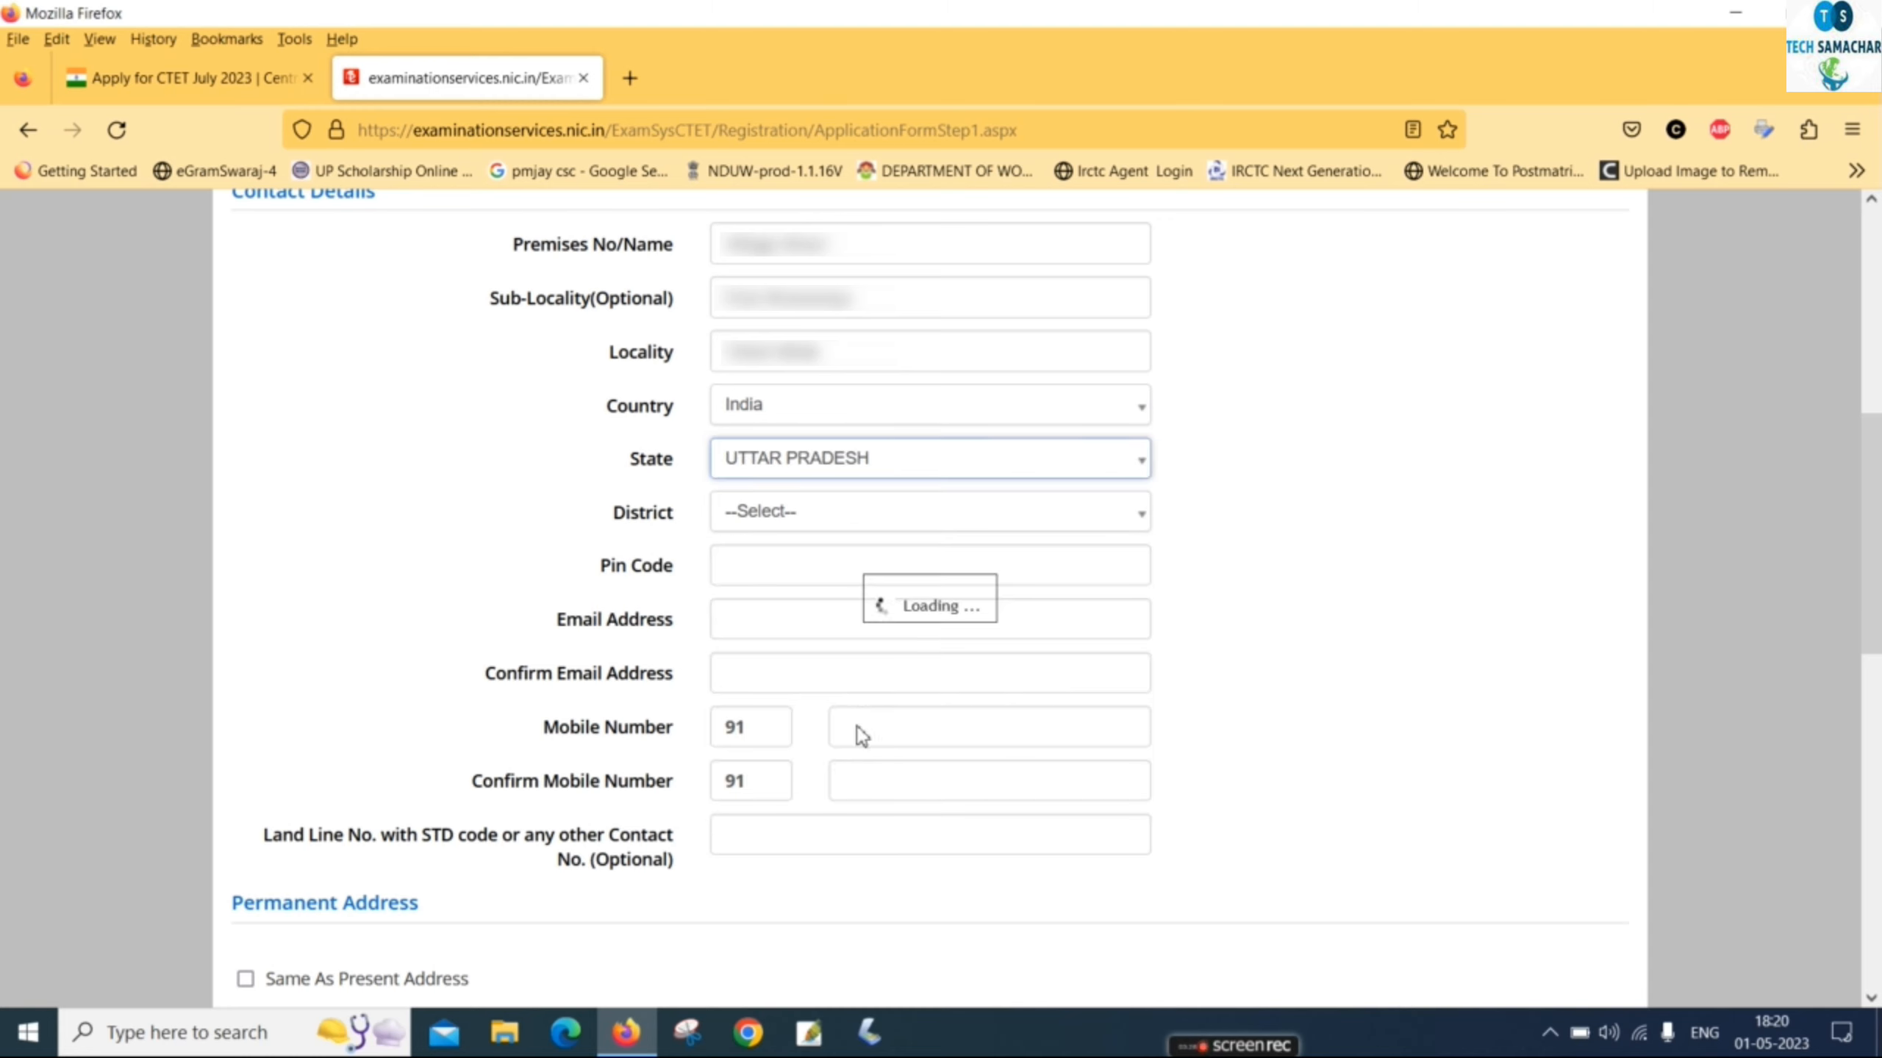
click(815, 522)
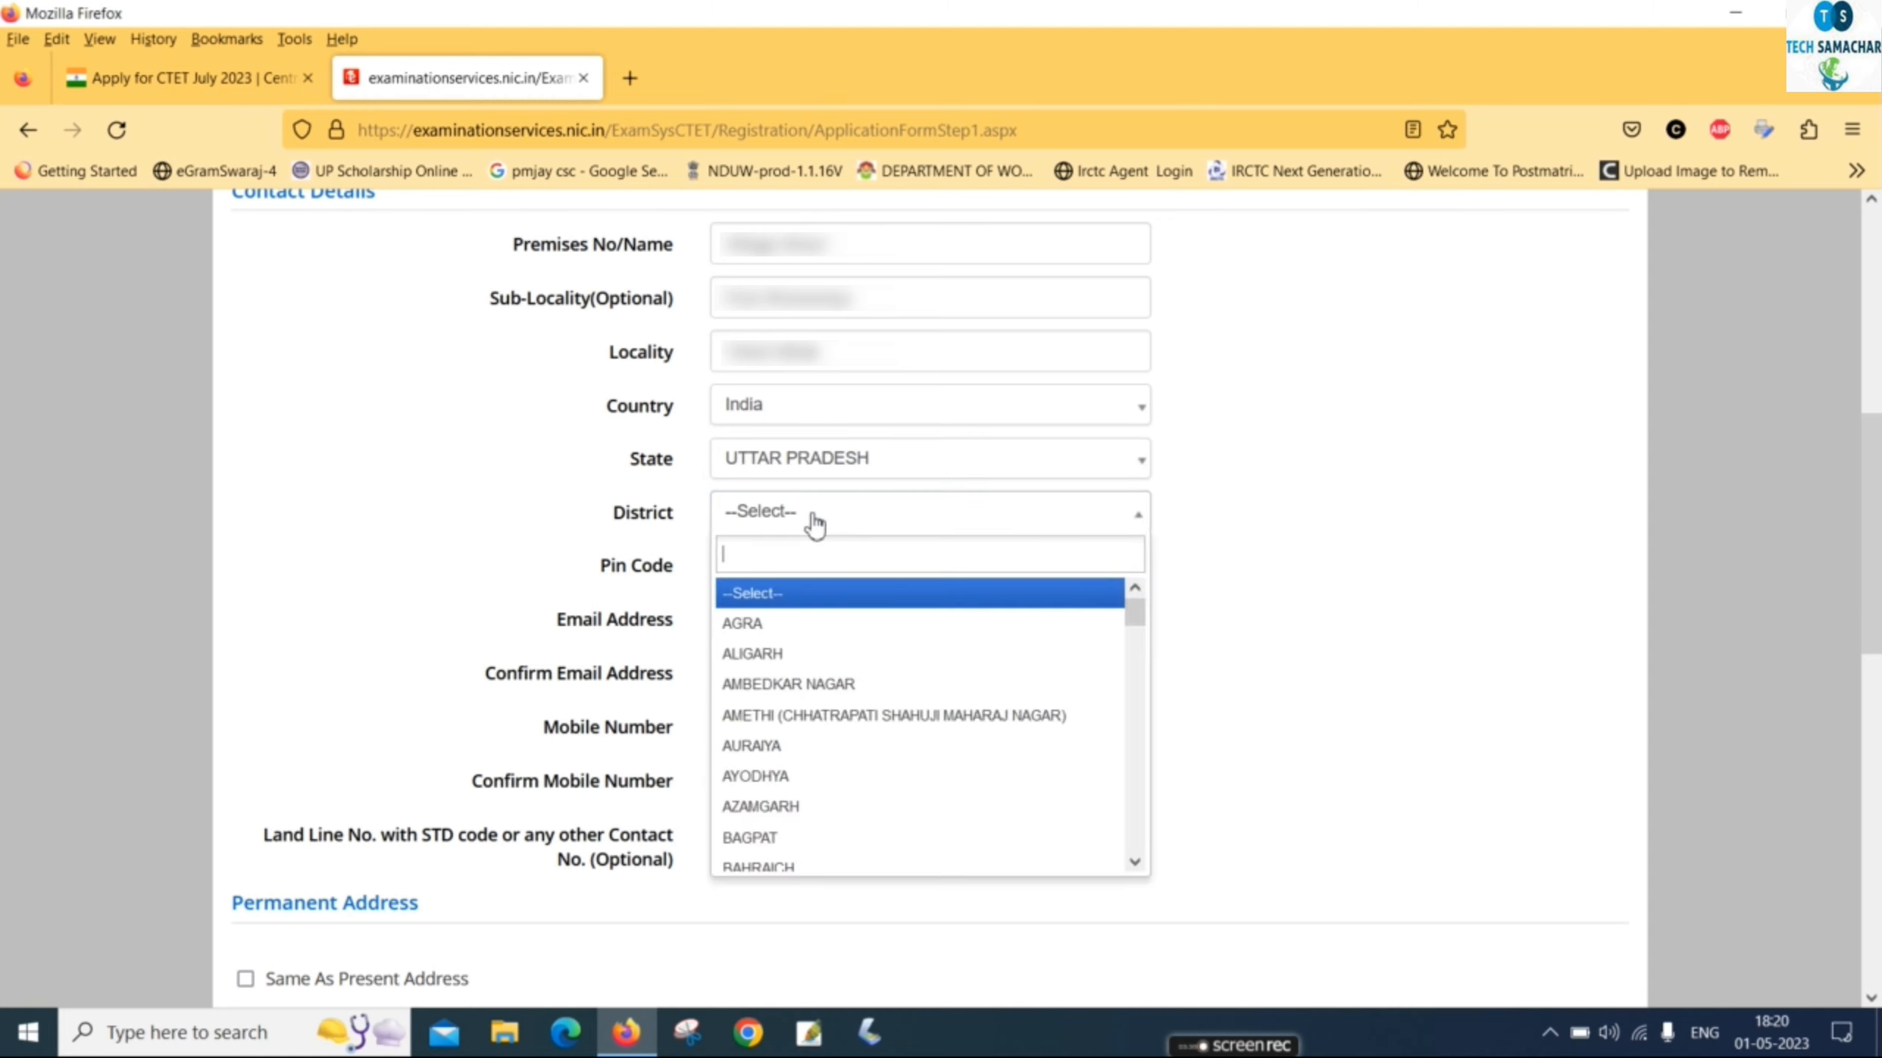
text(r)
click(788, 584)
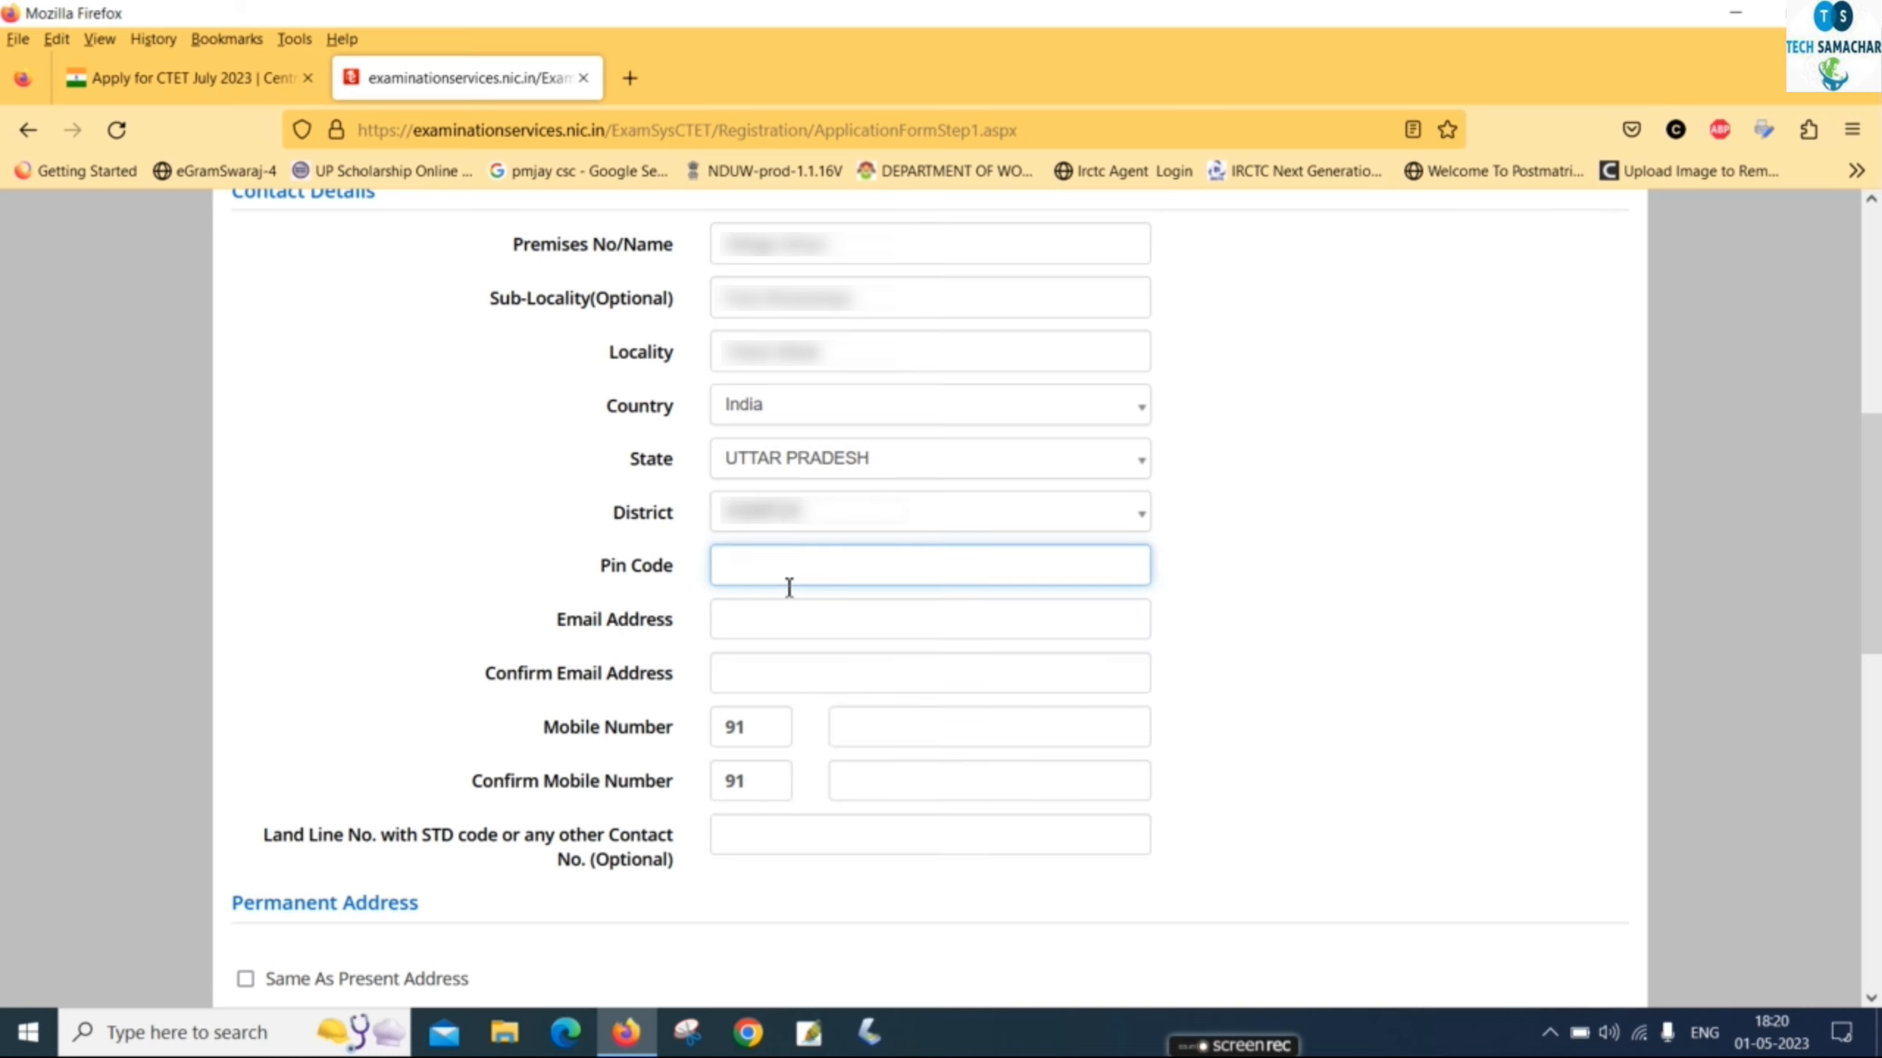
text(????)
text(??)
Enter the candidate's e-mail address in both the email and confirm-email fields
click(755, 630)
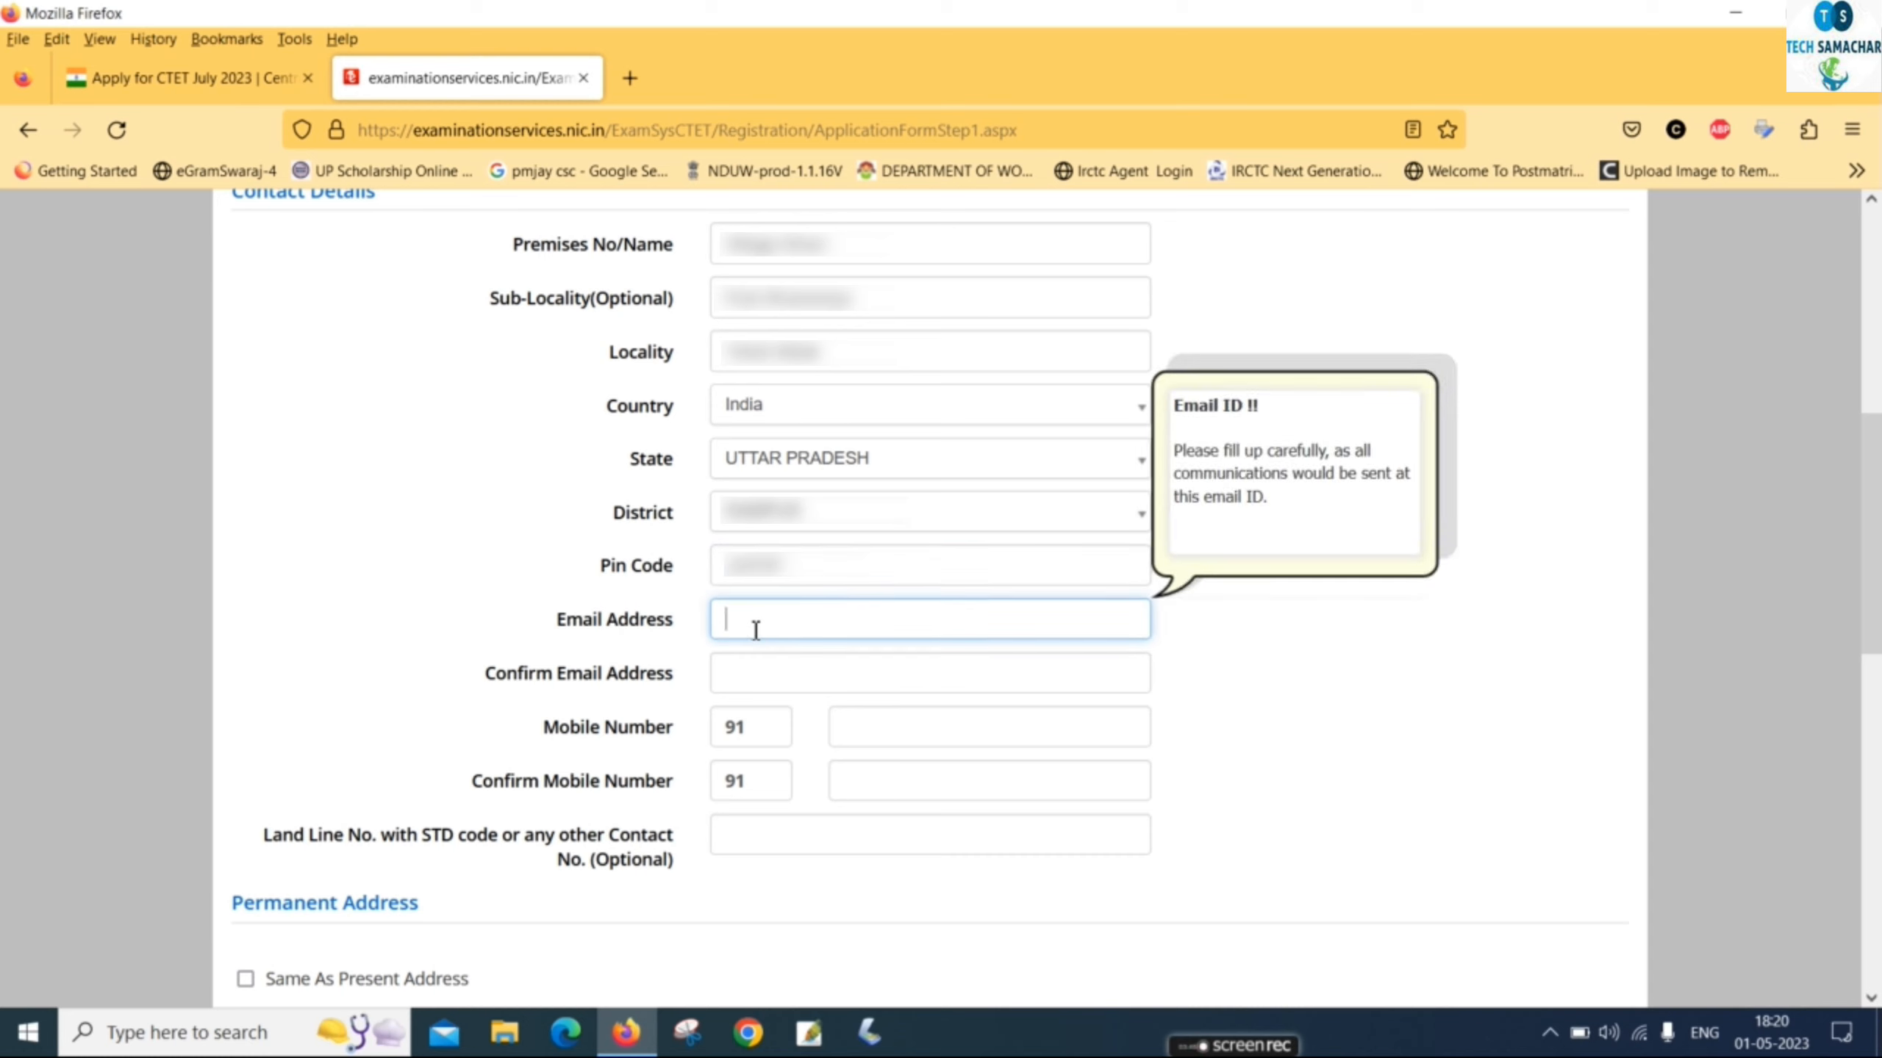
text(????????????????)
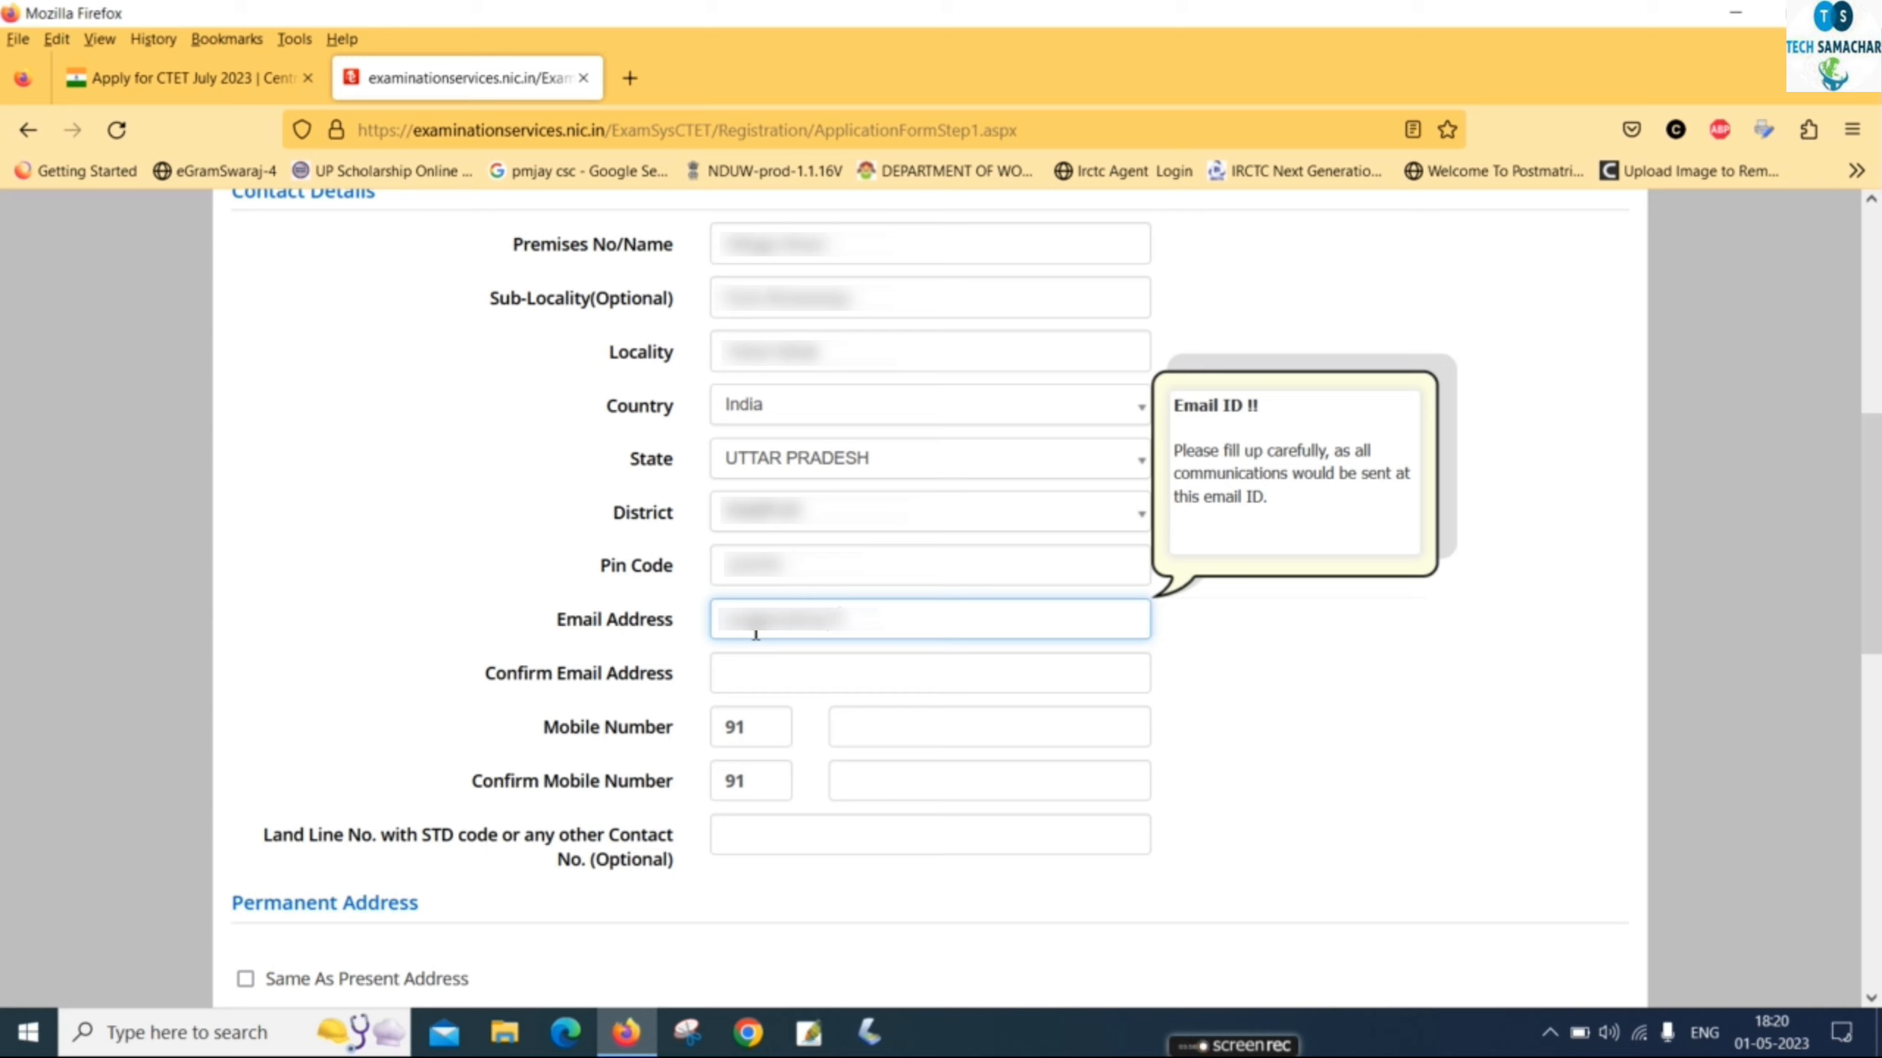
text(@gmai)
text(l)
text(.com)
click(752, 684)
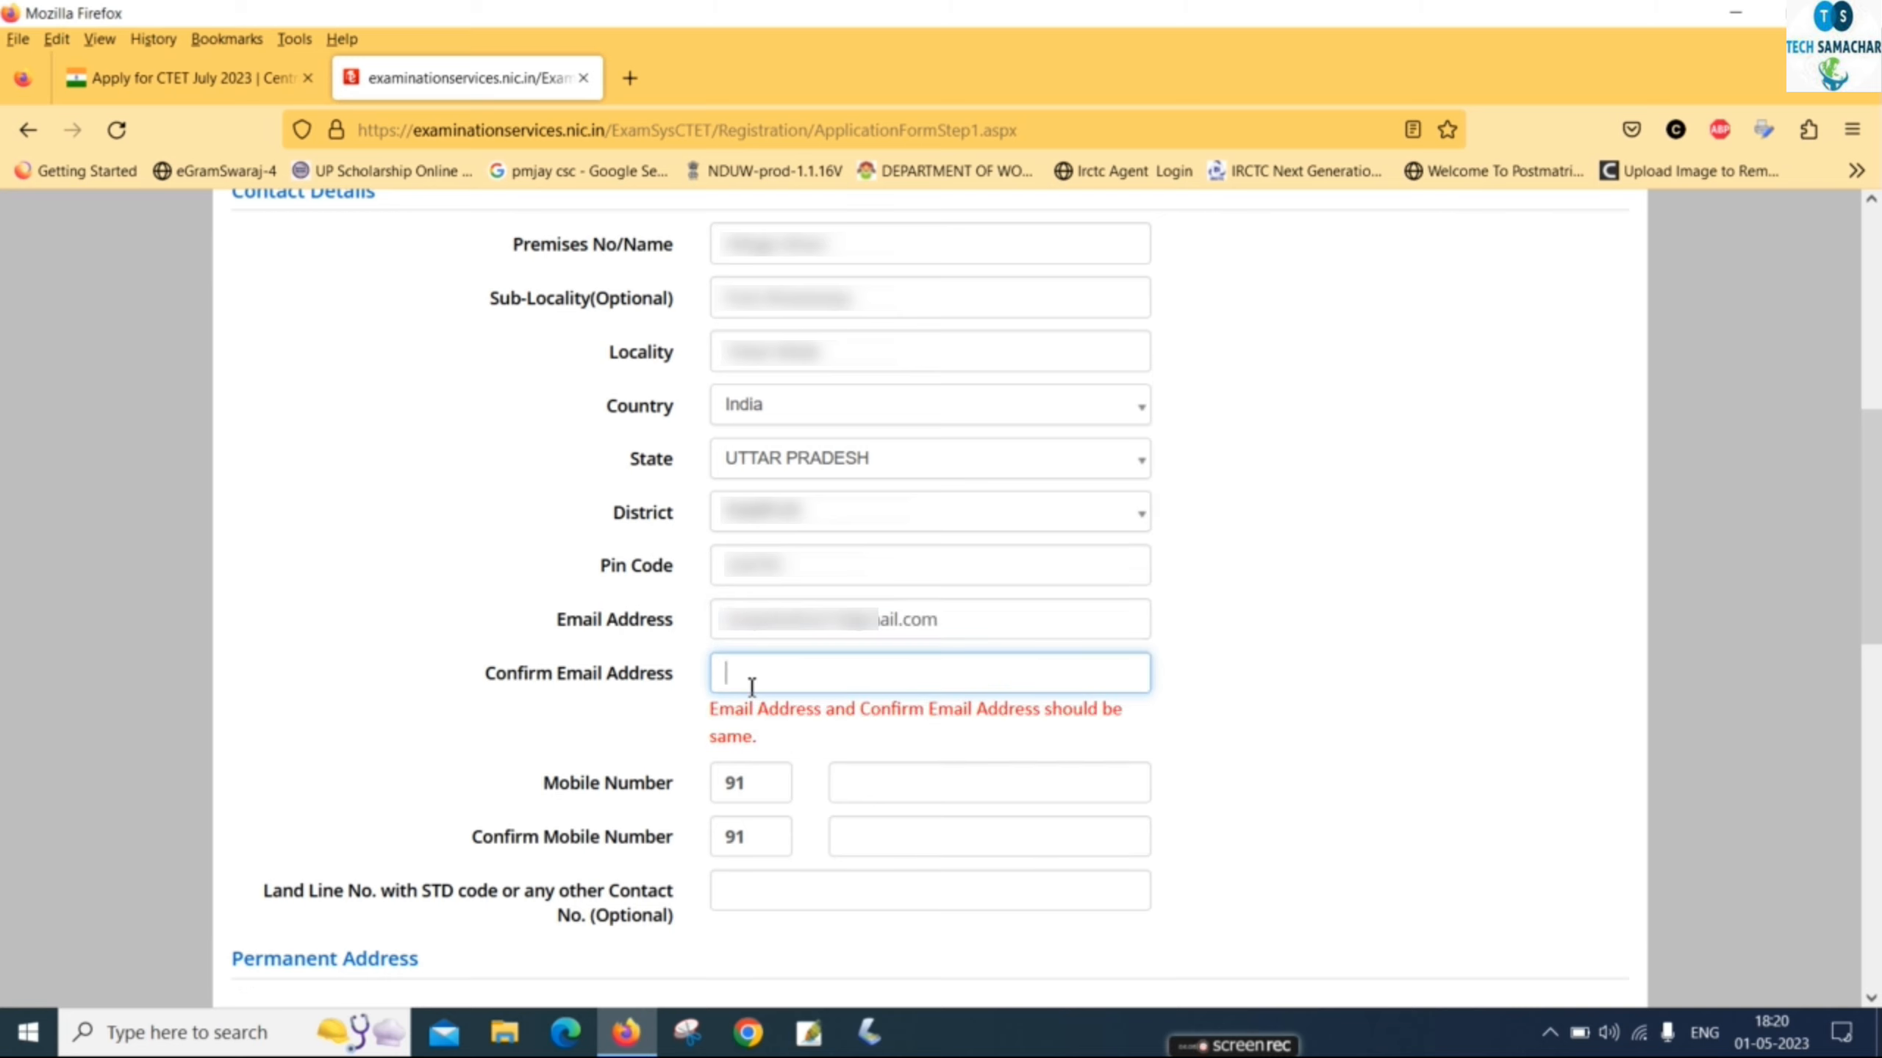
text(.........)
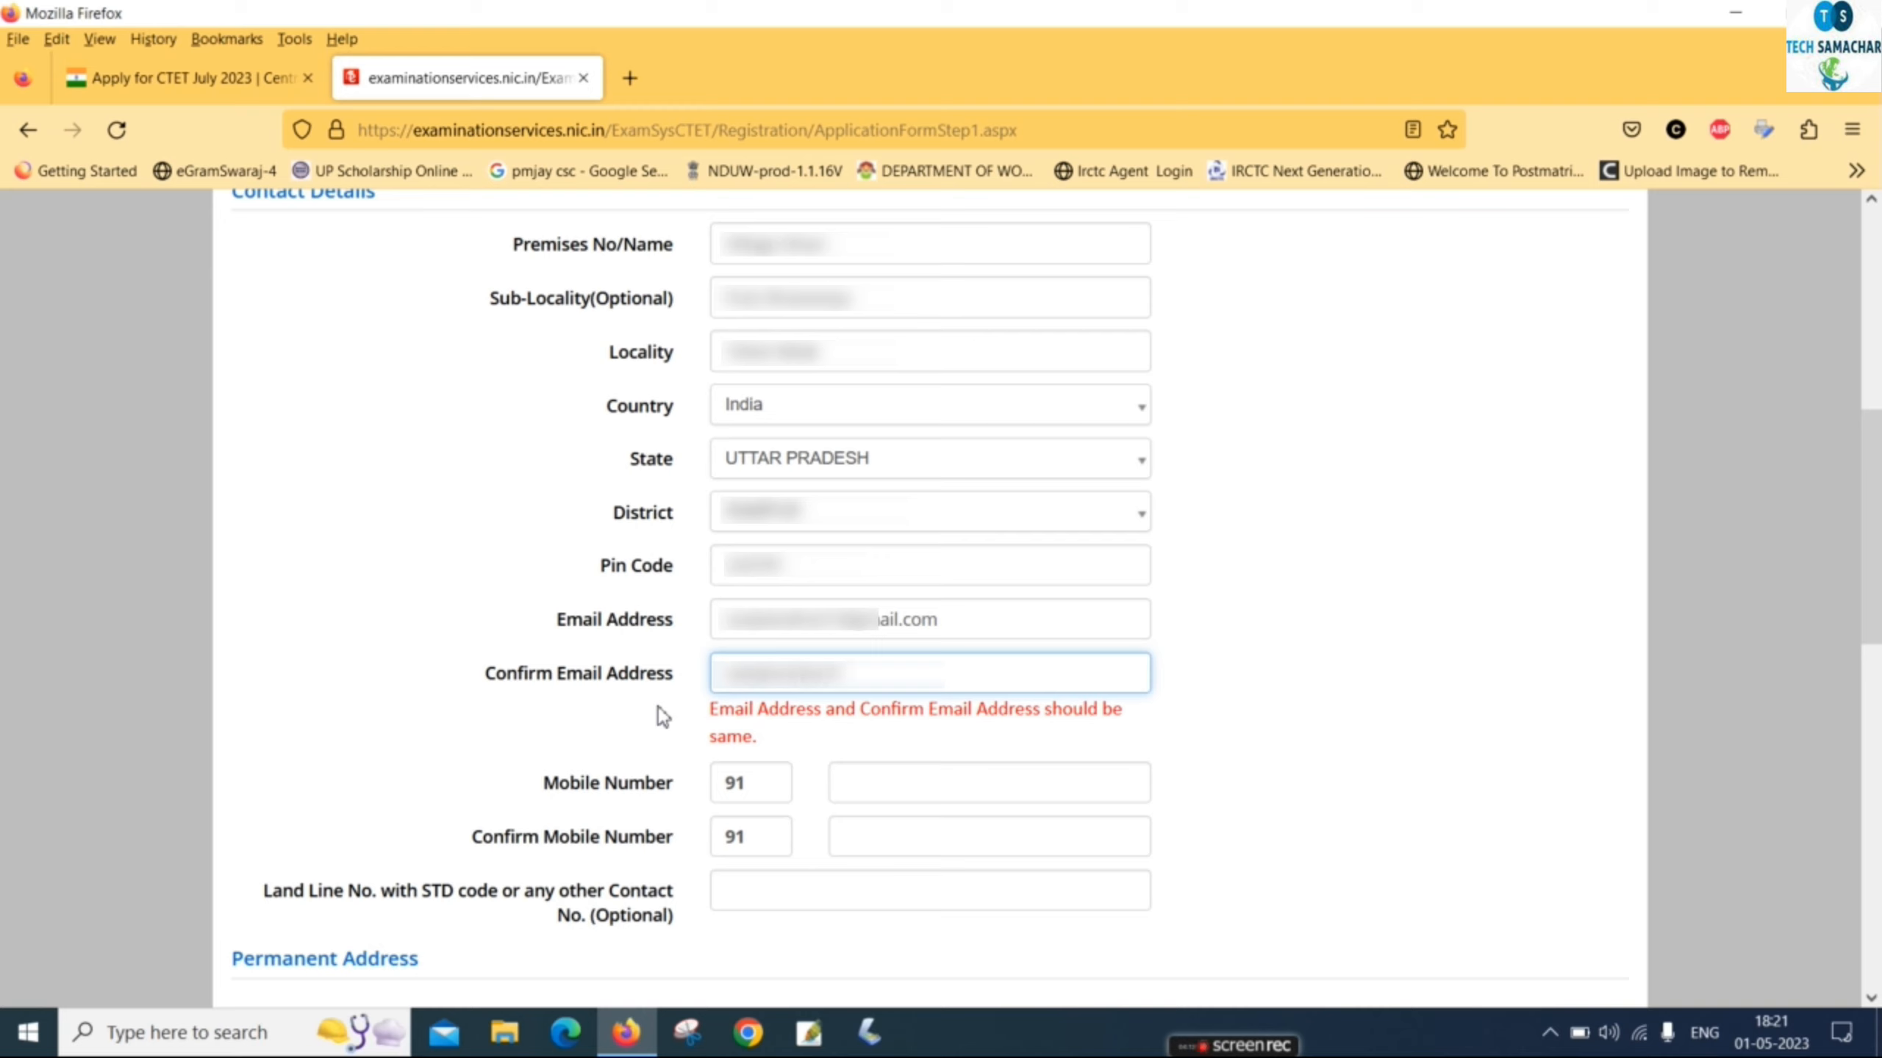
text(......il.com)
Enter and confirm the mobile number, then mark the permanent address same as present
click(854, 775)
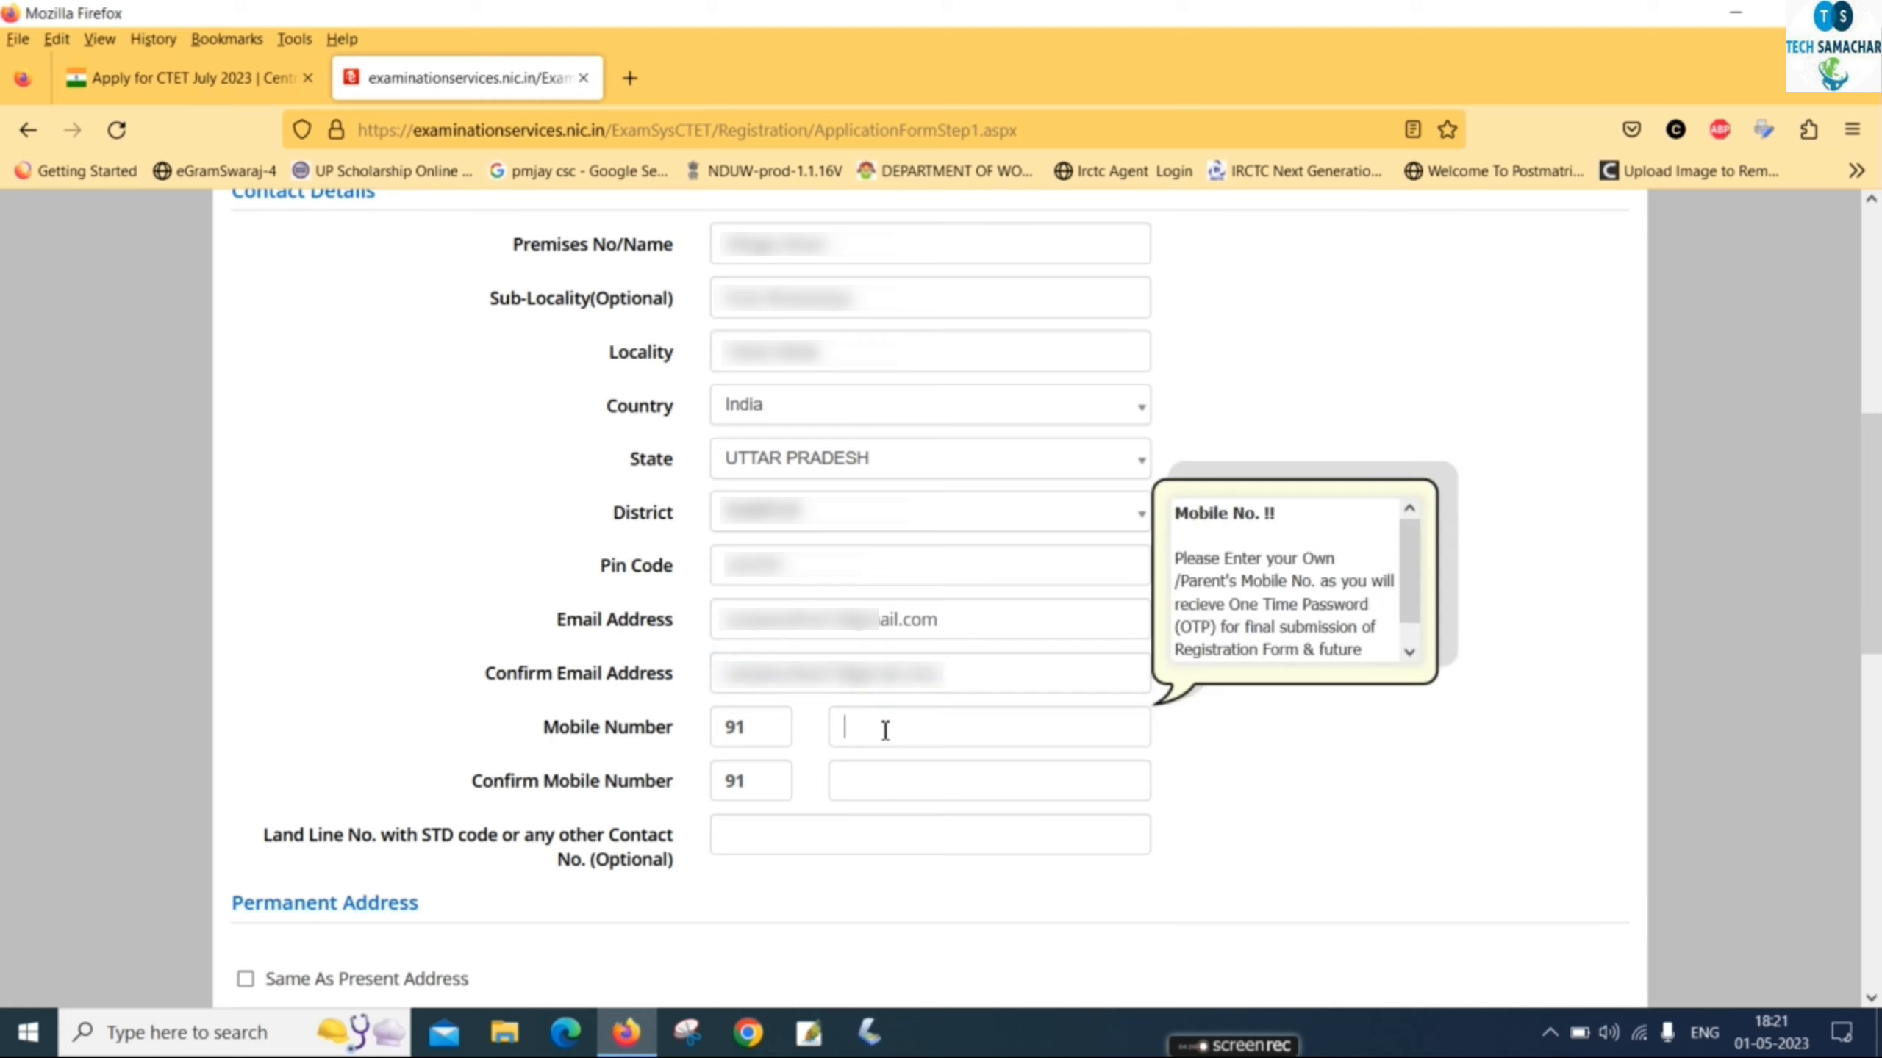
text(...)
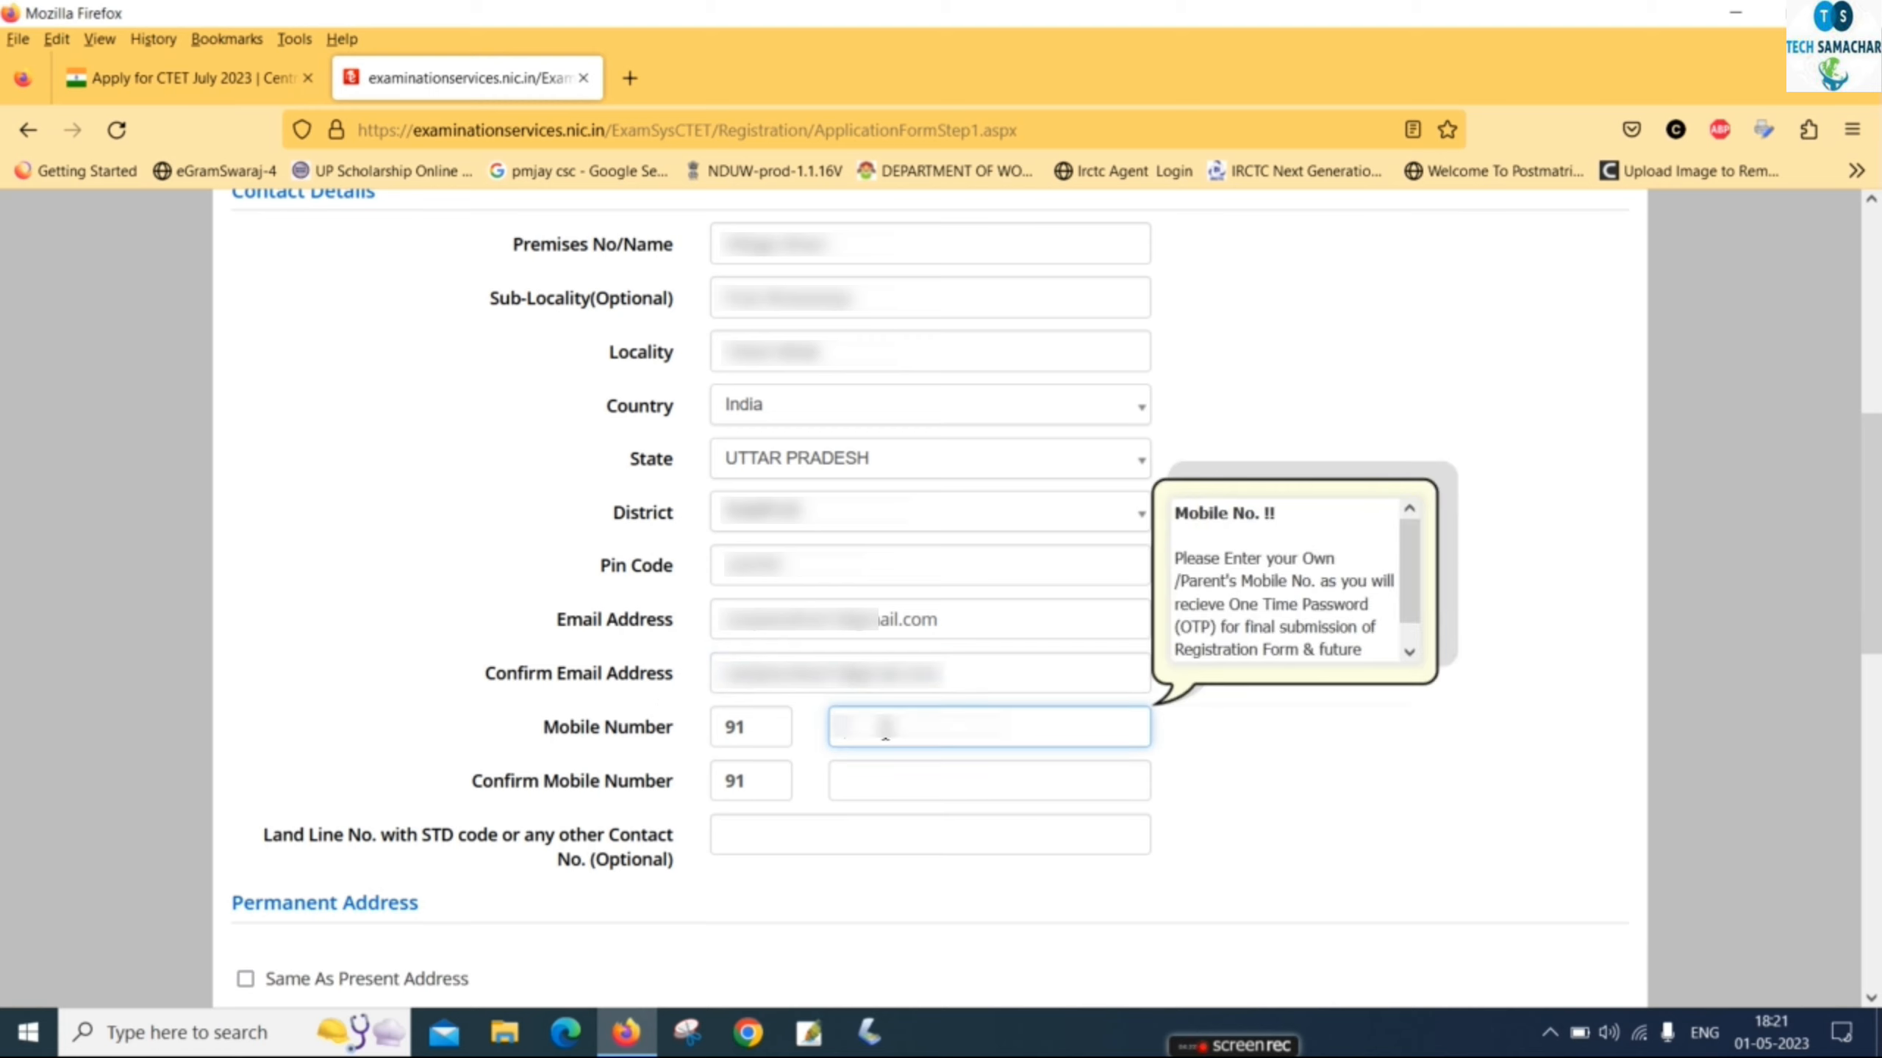
text(......)
text(***)
click(904, 785)
text(*)
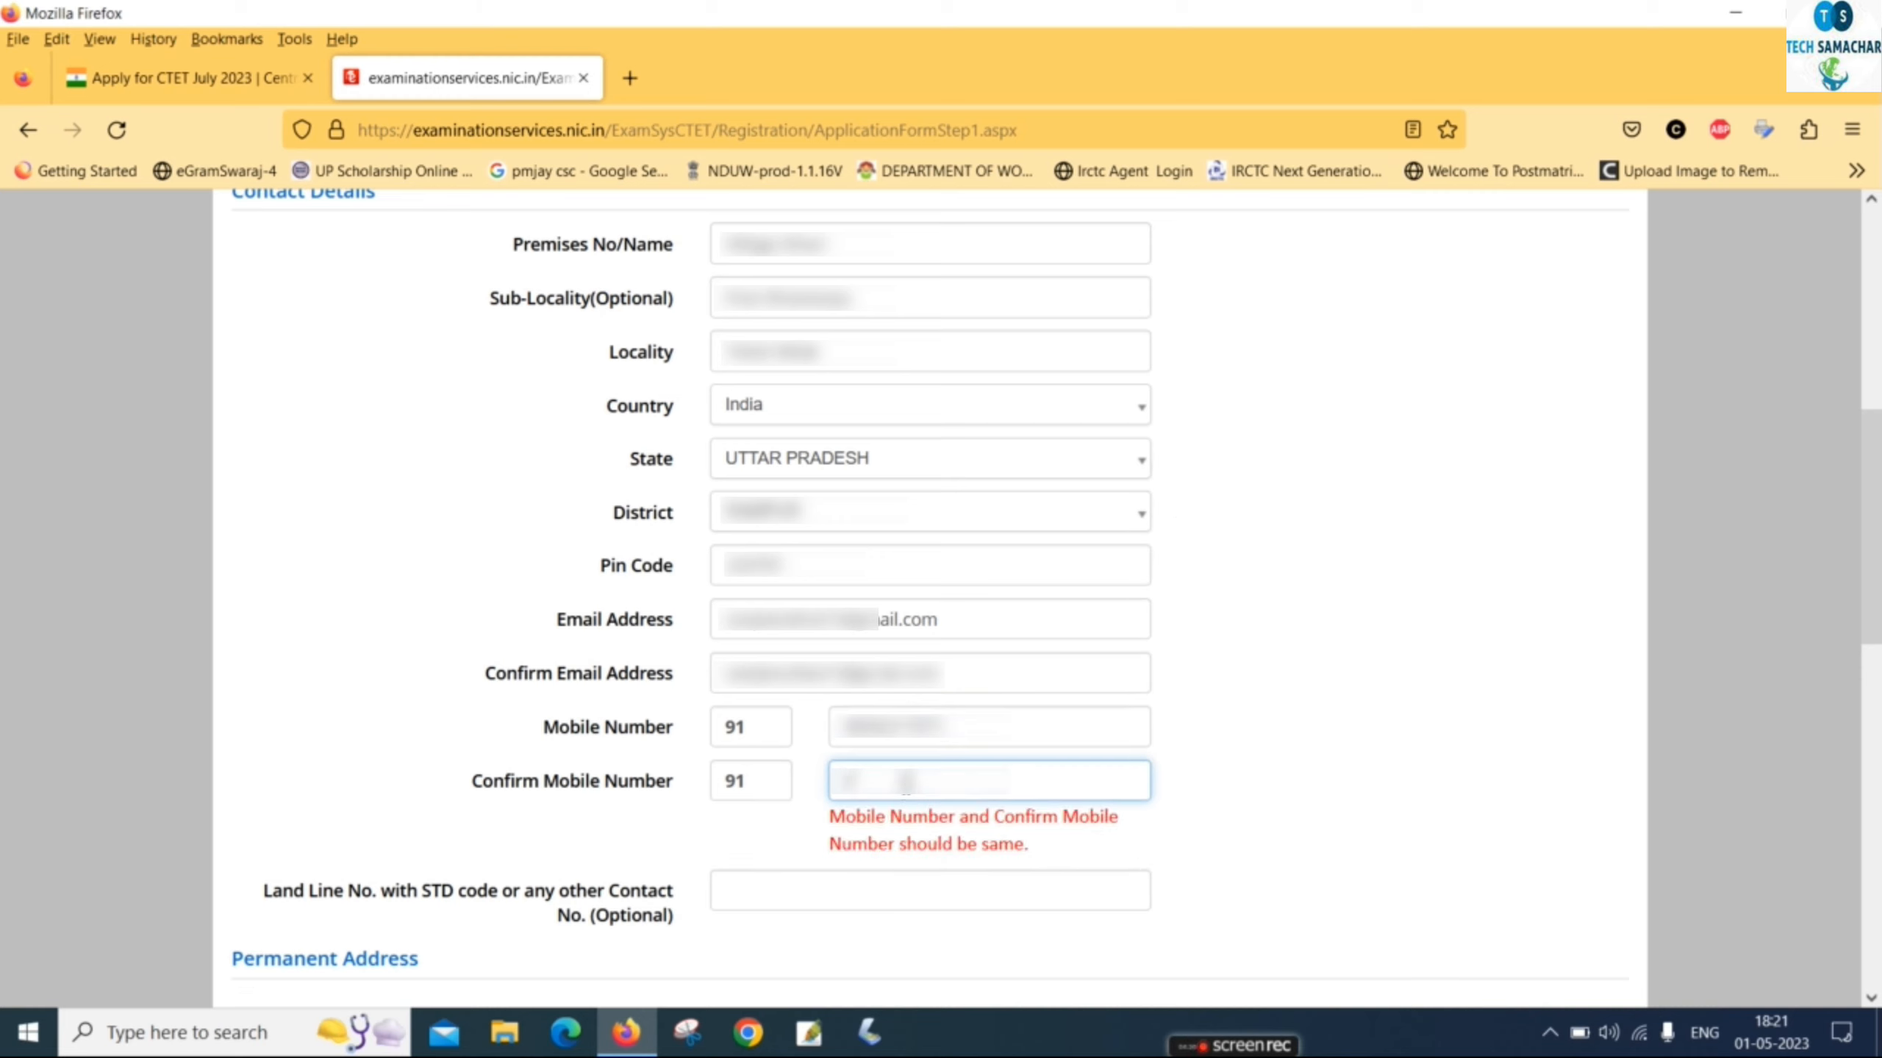
text(******)
click(764, 826)
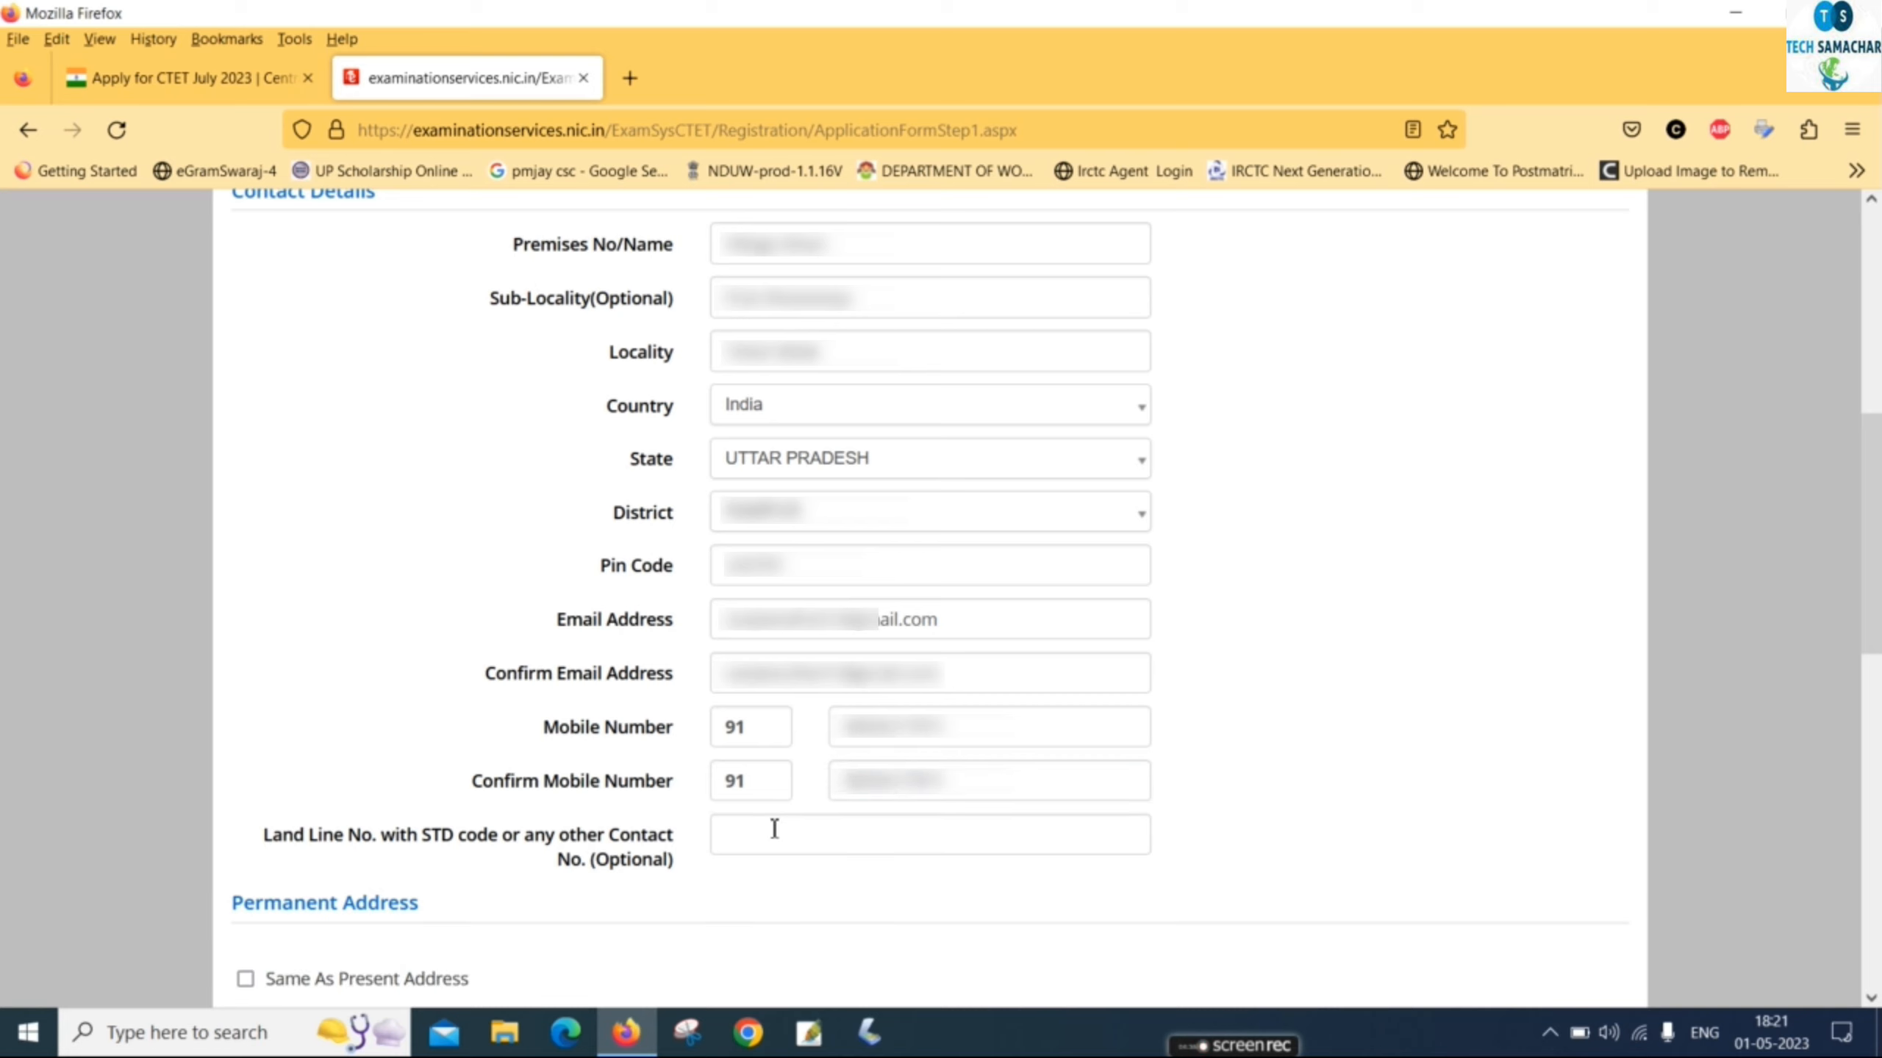
click(245, 979)
Set the account password and confirm it
scroll(1400, 857, down, 8)
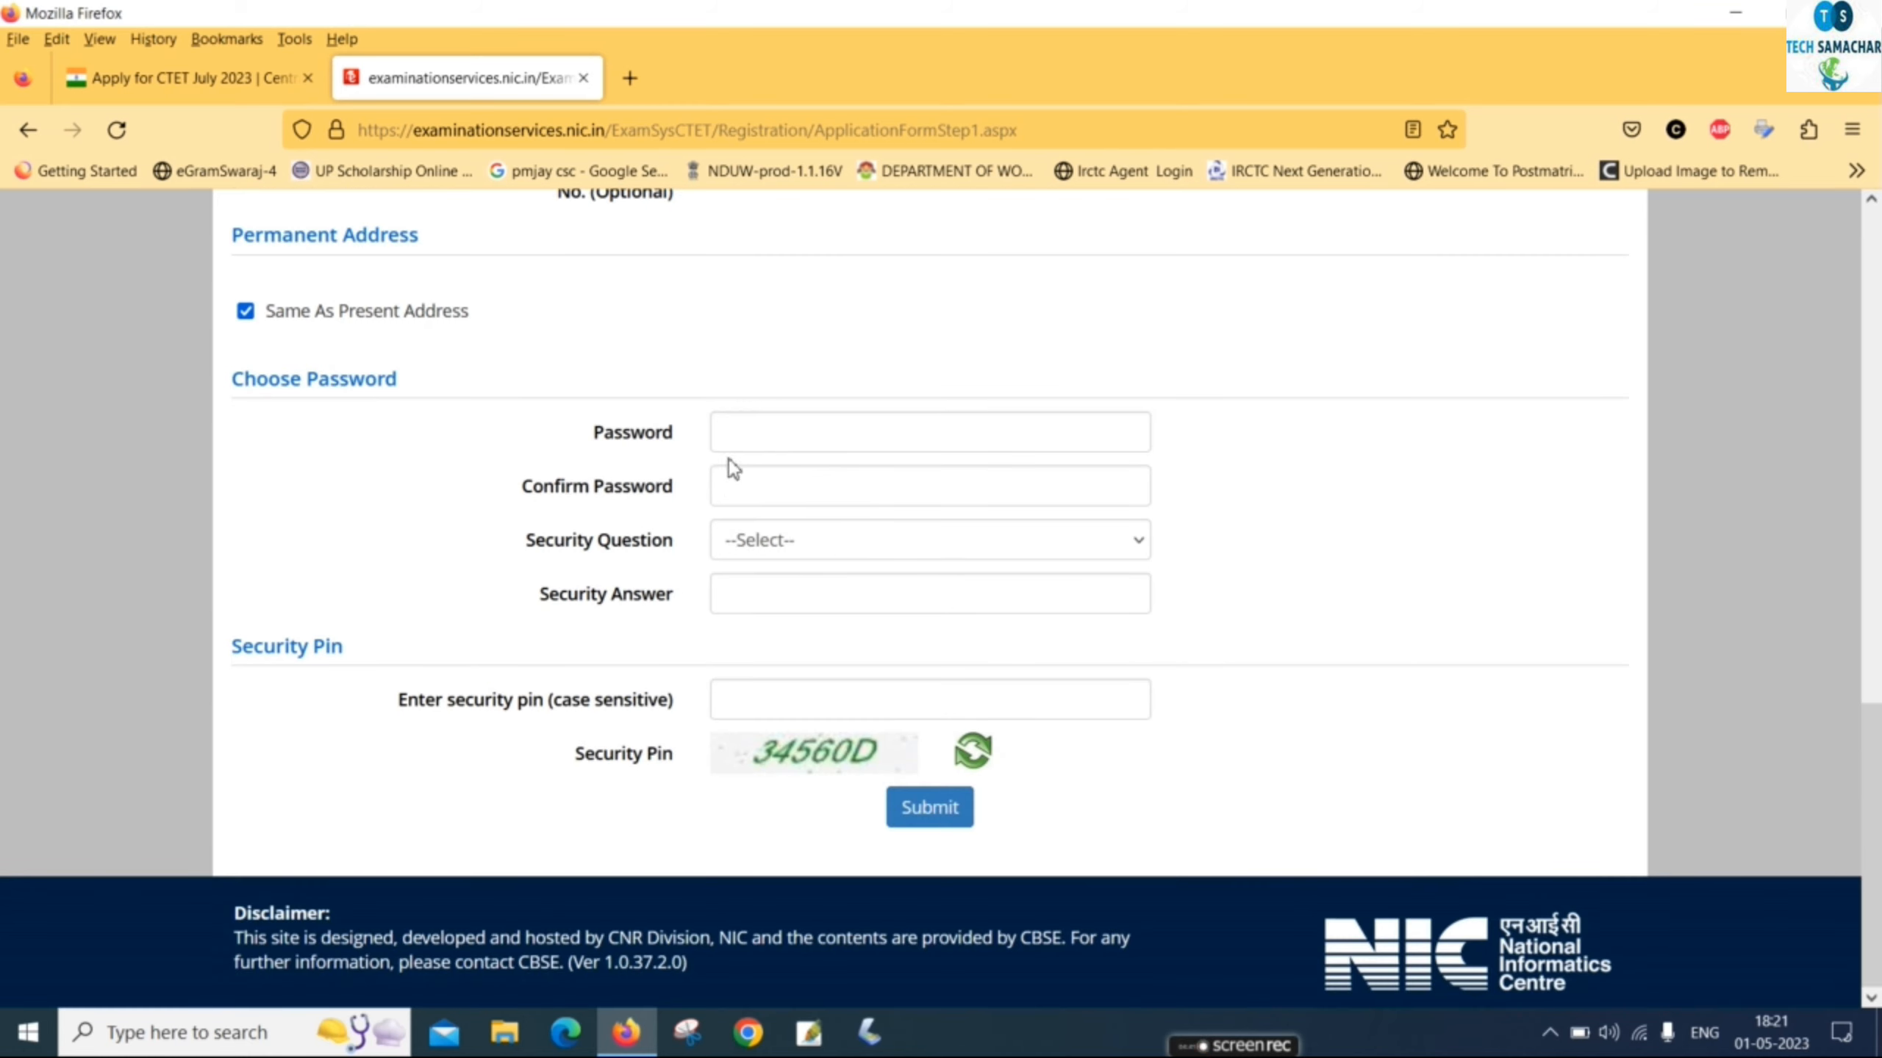
click(740, 433)
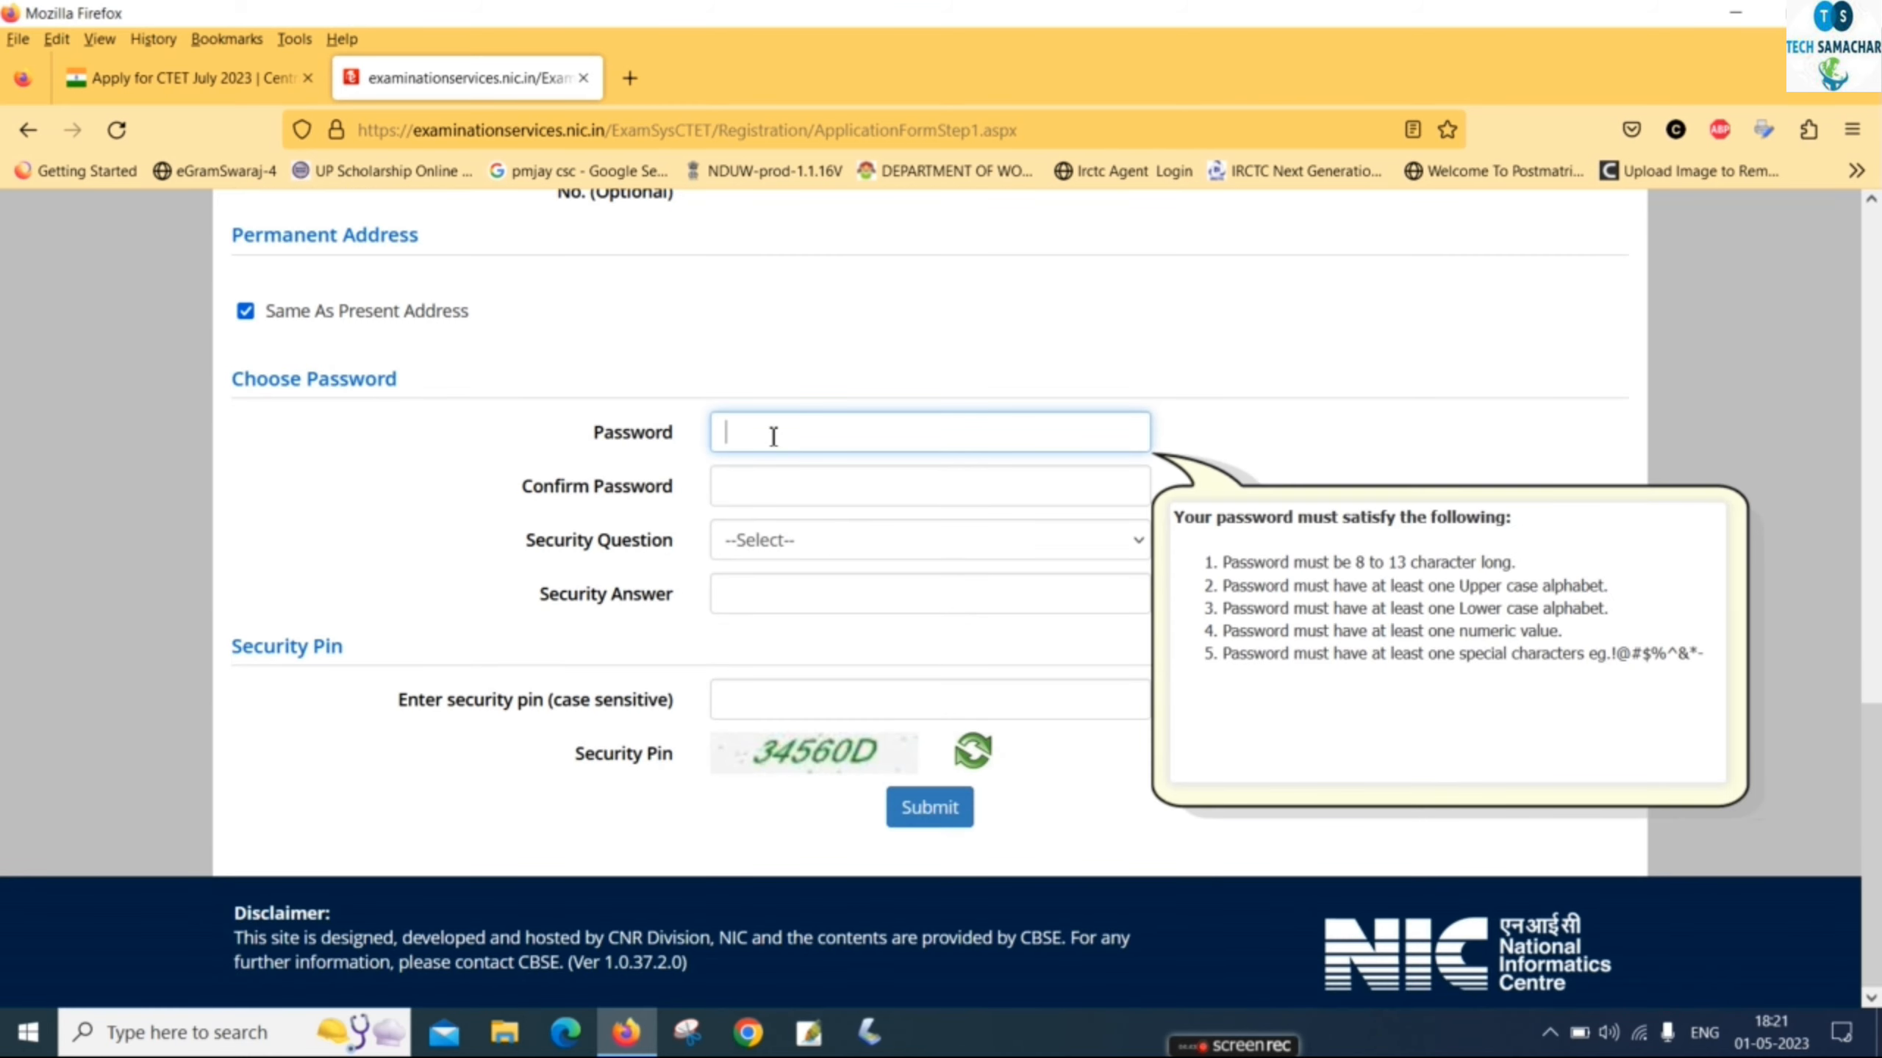
text(•••••••)
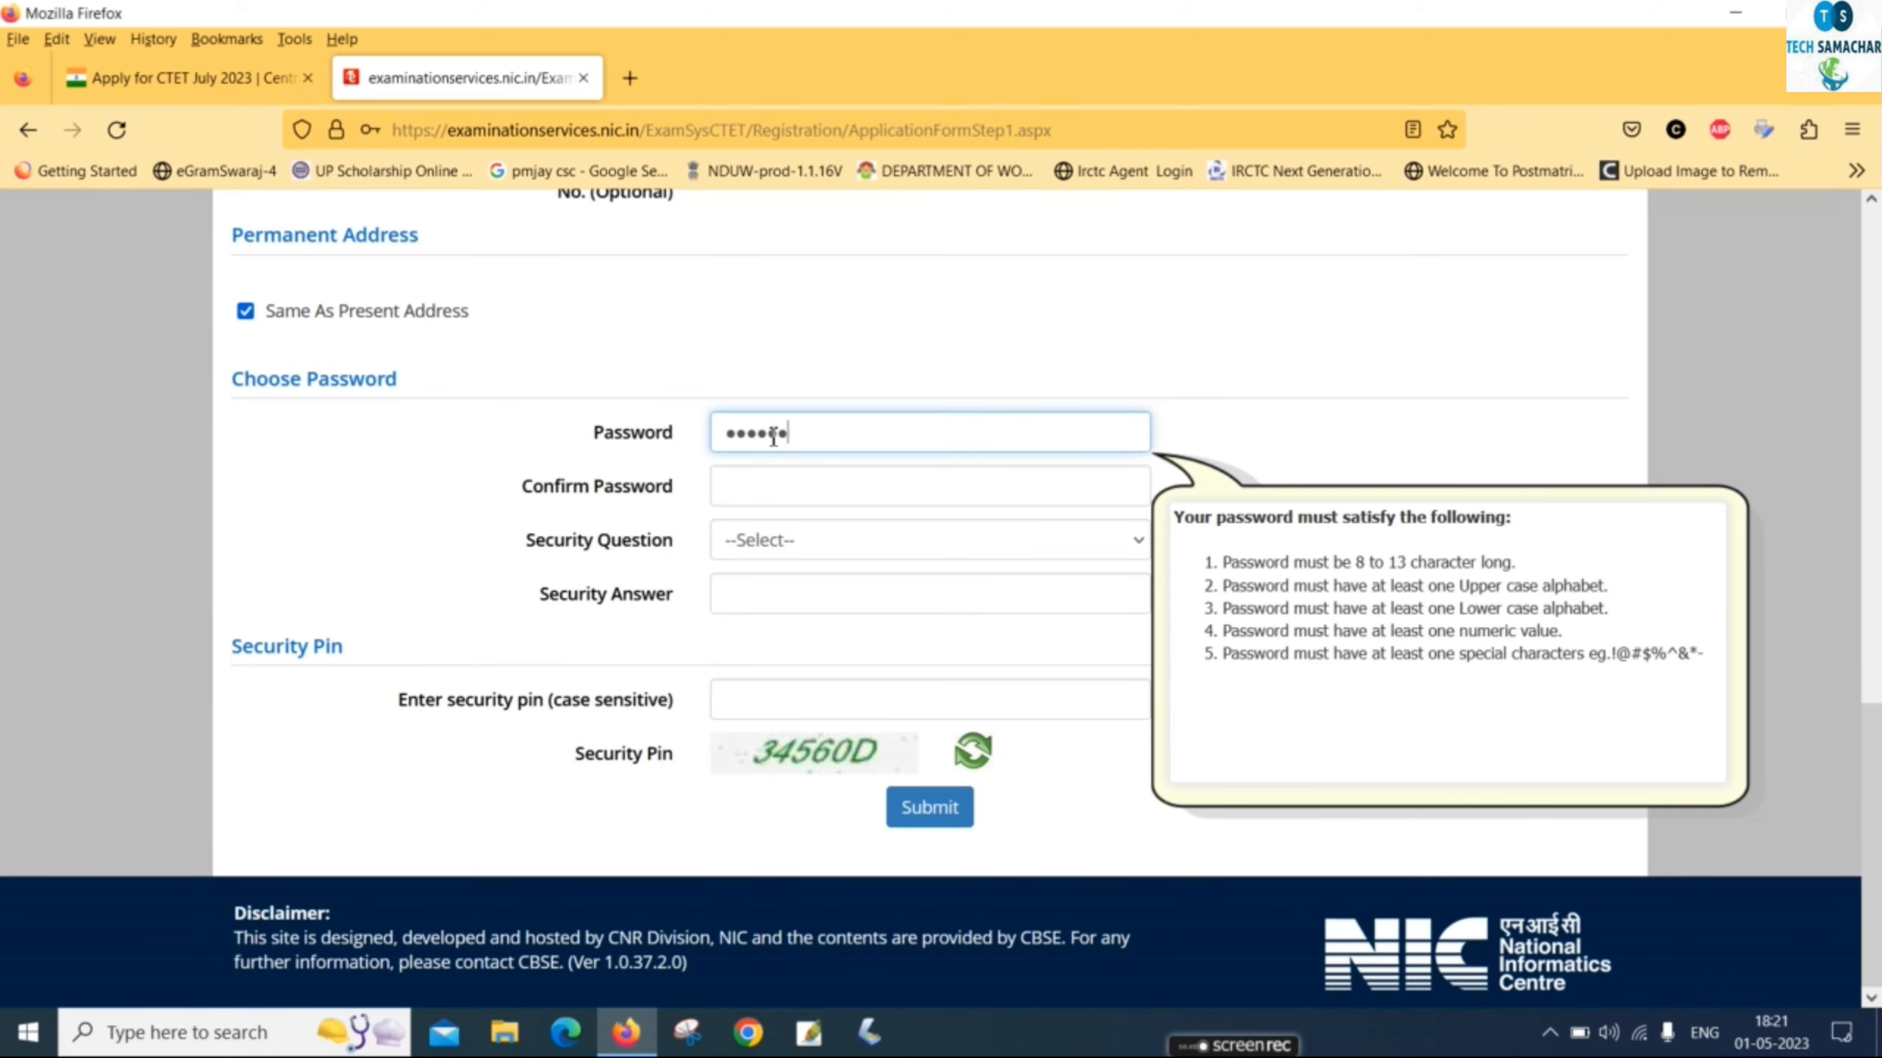
text(•••••)
click(731, 493)
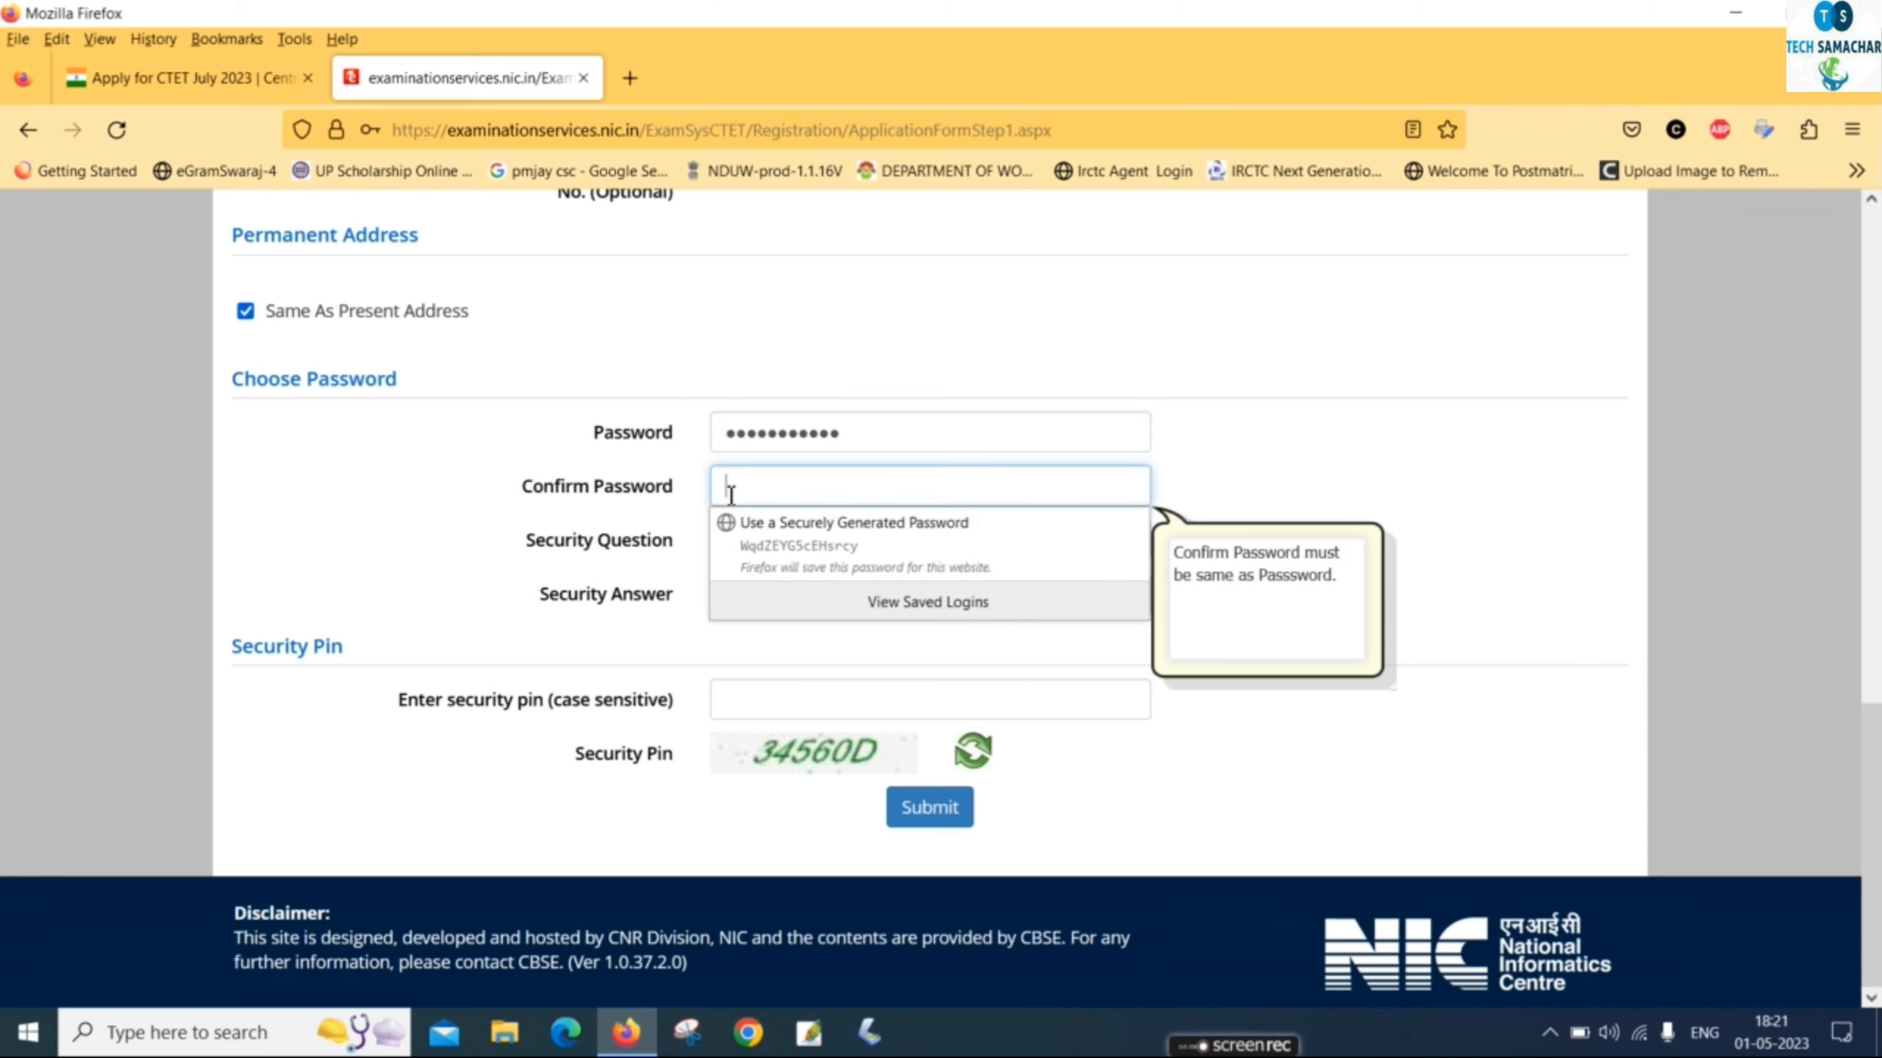
text(•••••)
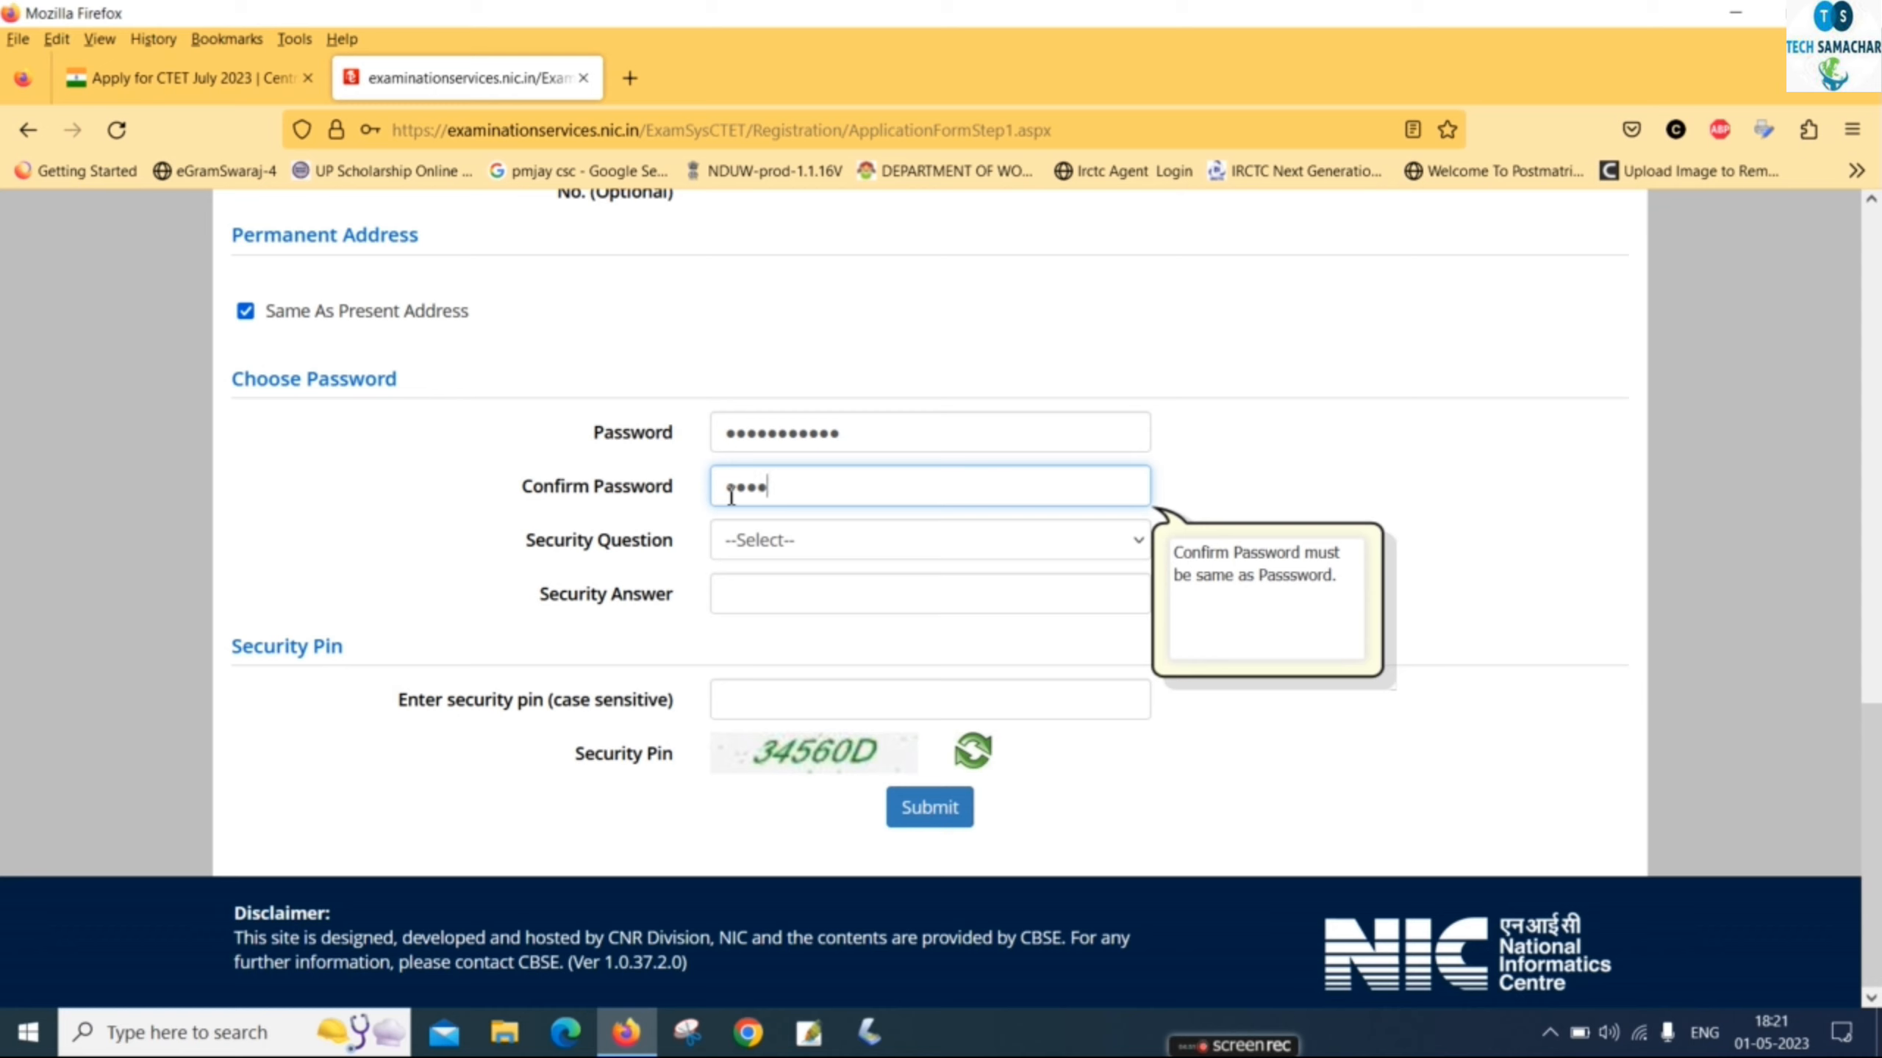
text(•••••••)
click(794, 571)
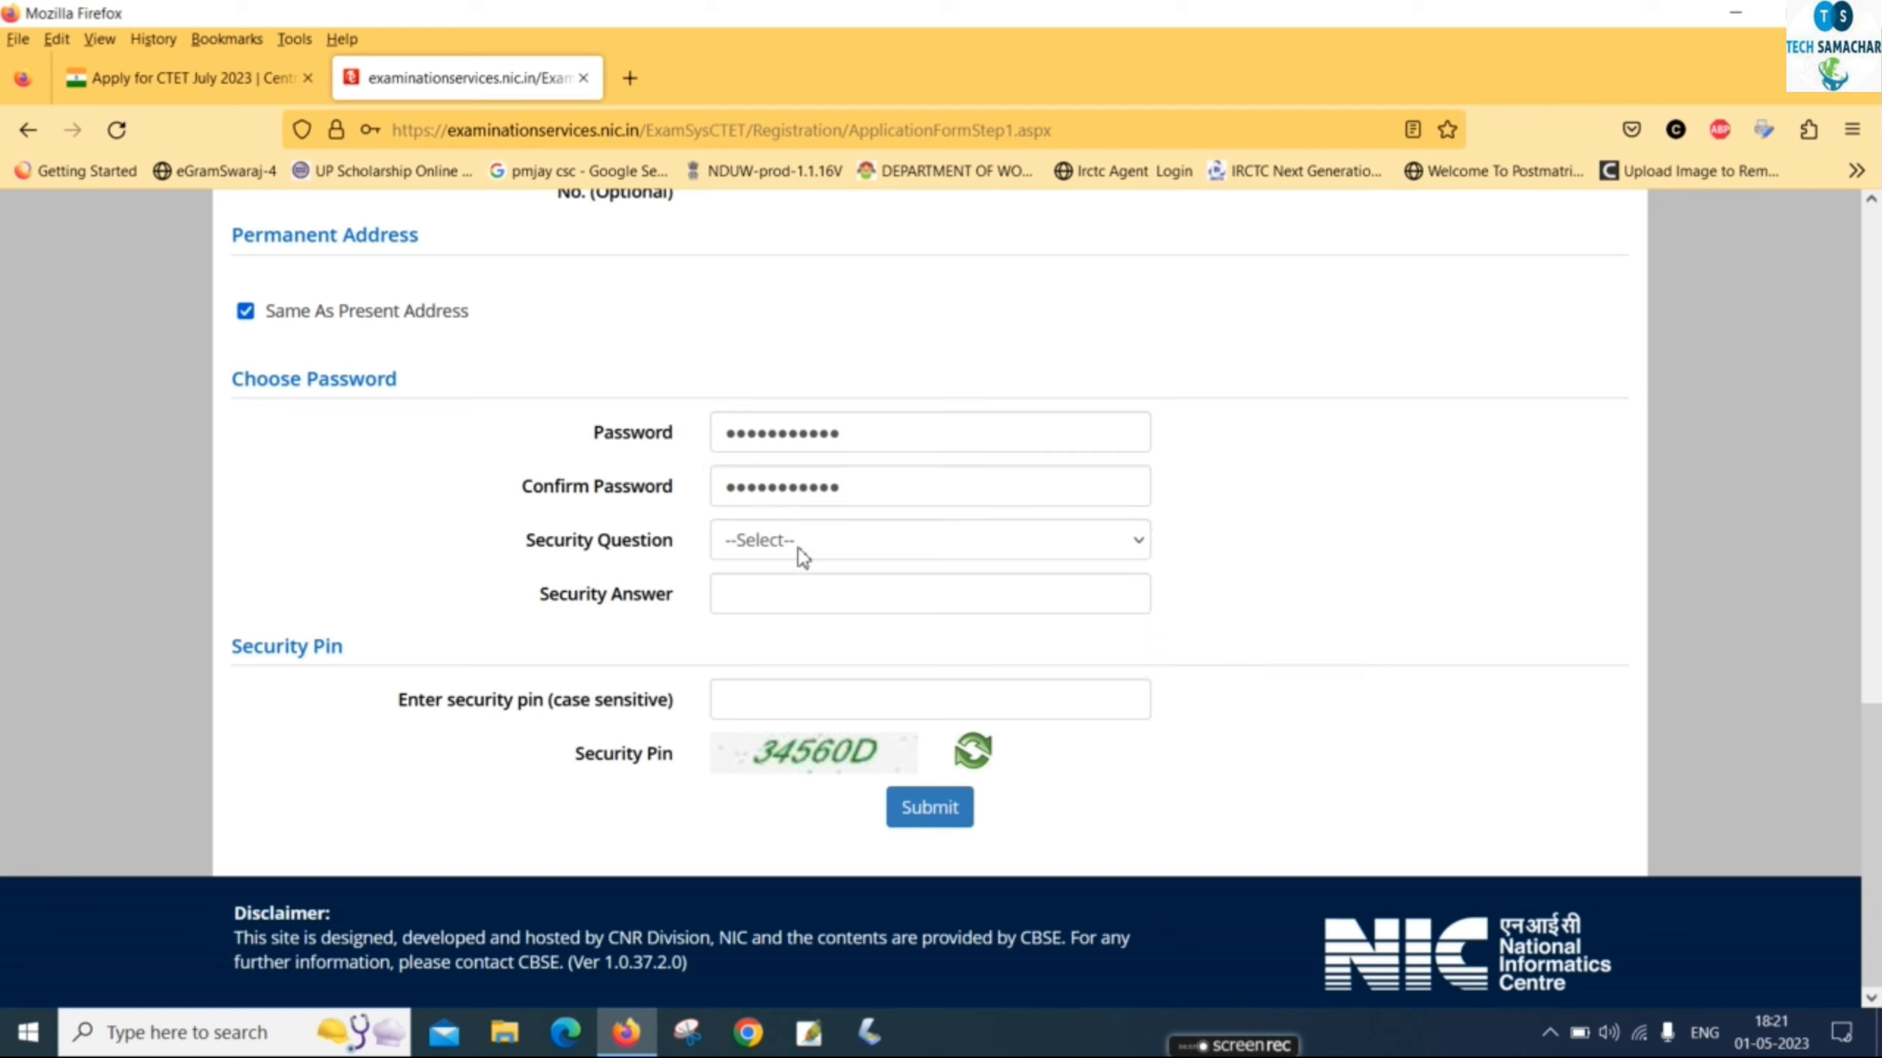
Choose a security question, type its answer, enter the captcha pin and submit for review
click(797, 546)
click(794, 571)
click(777, 600)
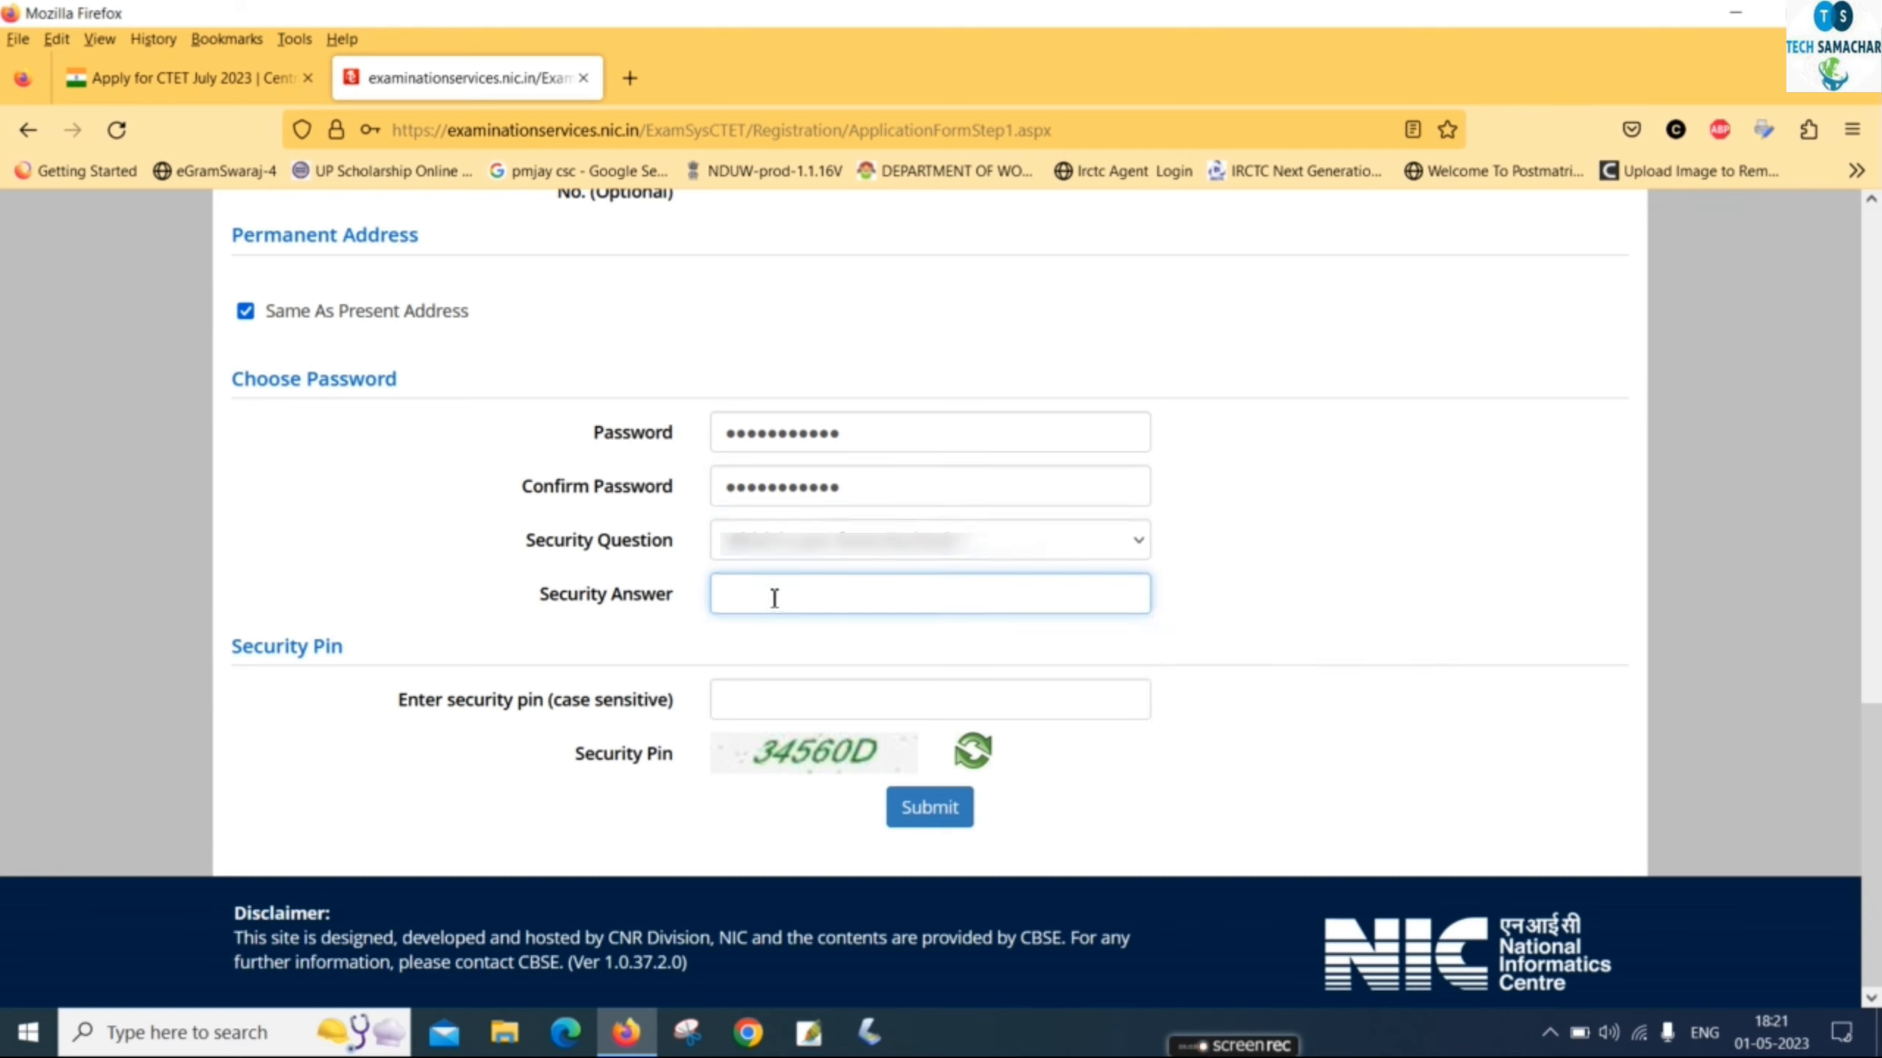
text(•••••••)
click(767, 693)
text(34)
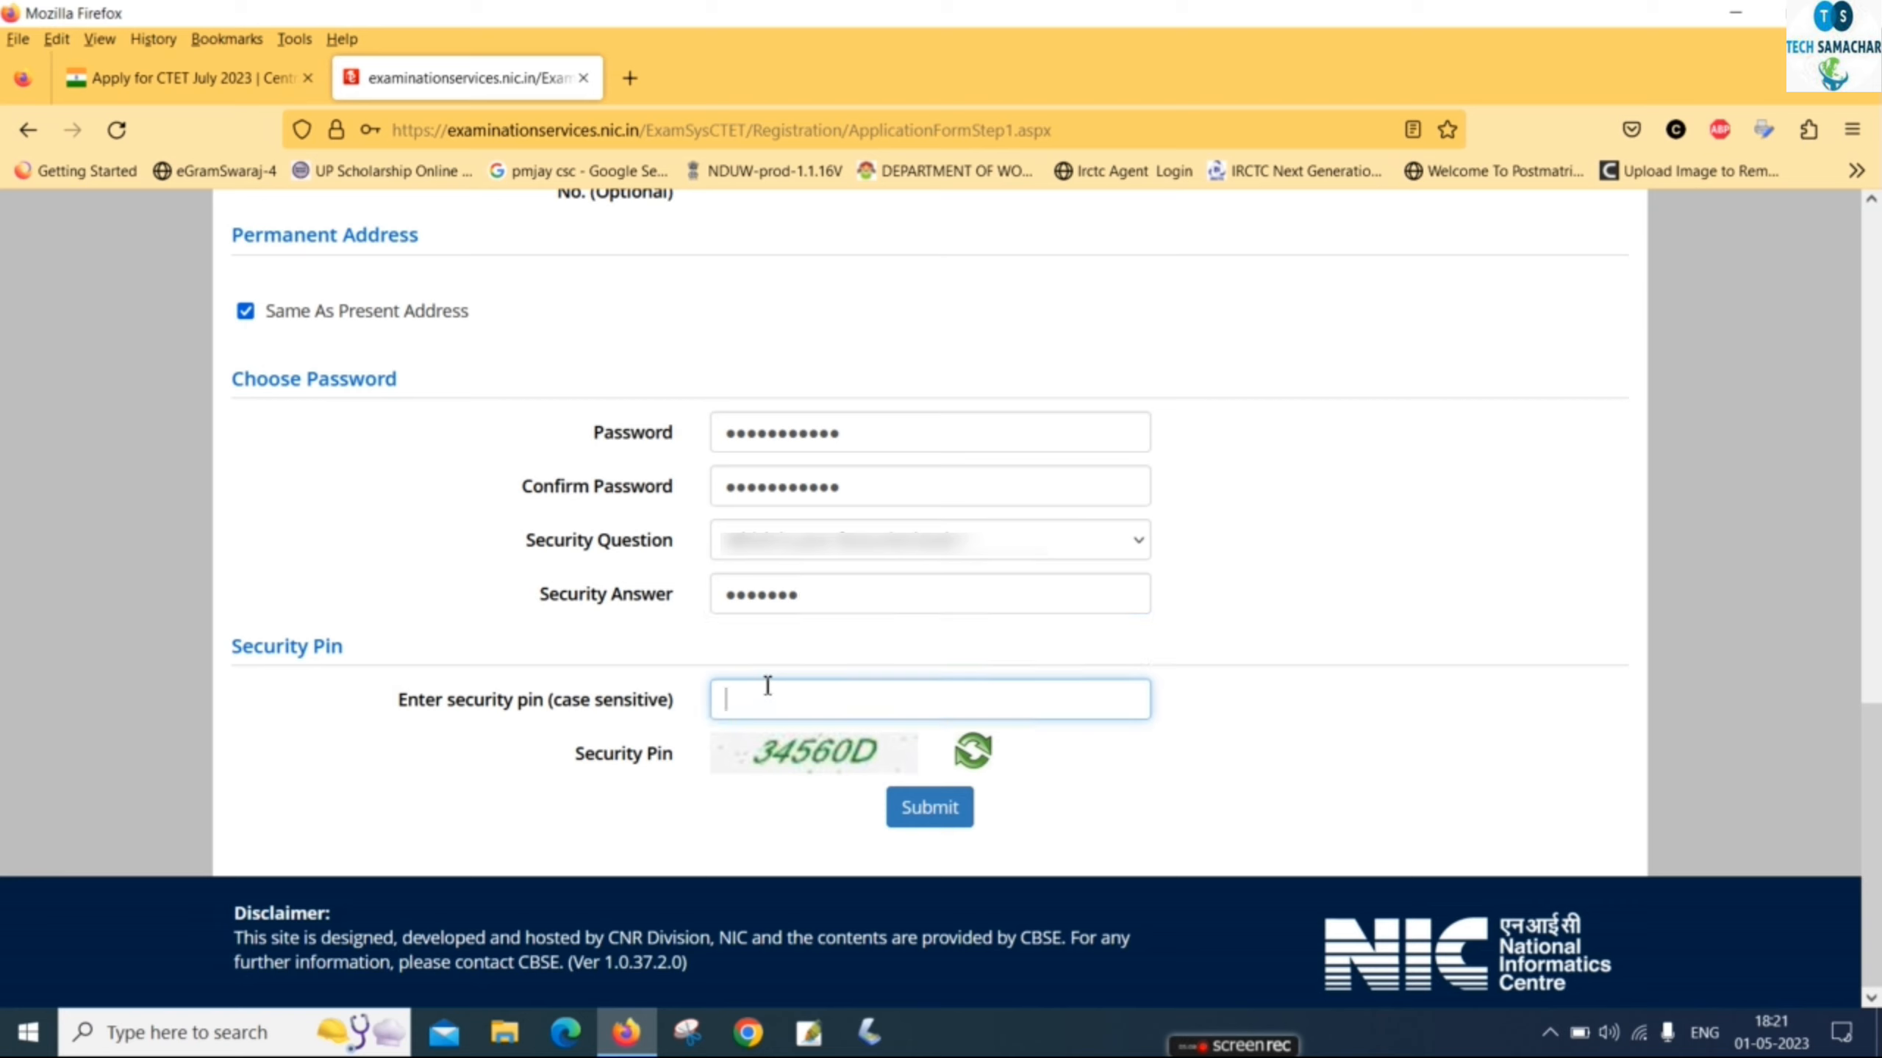
text(560D)
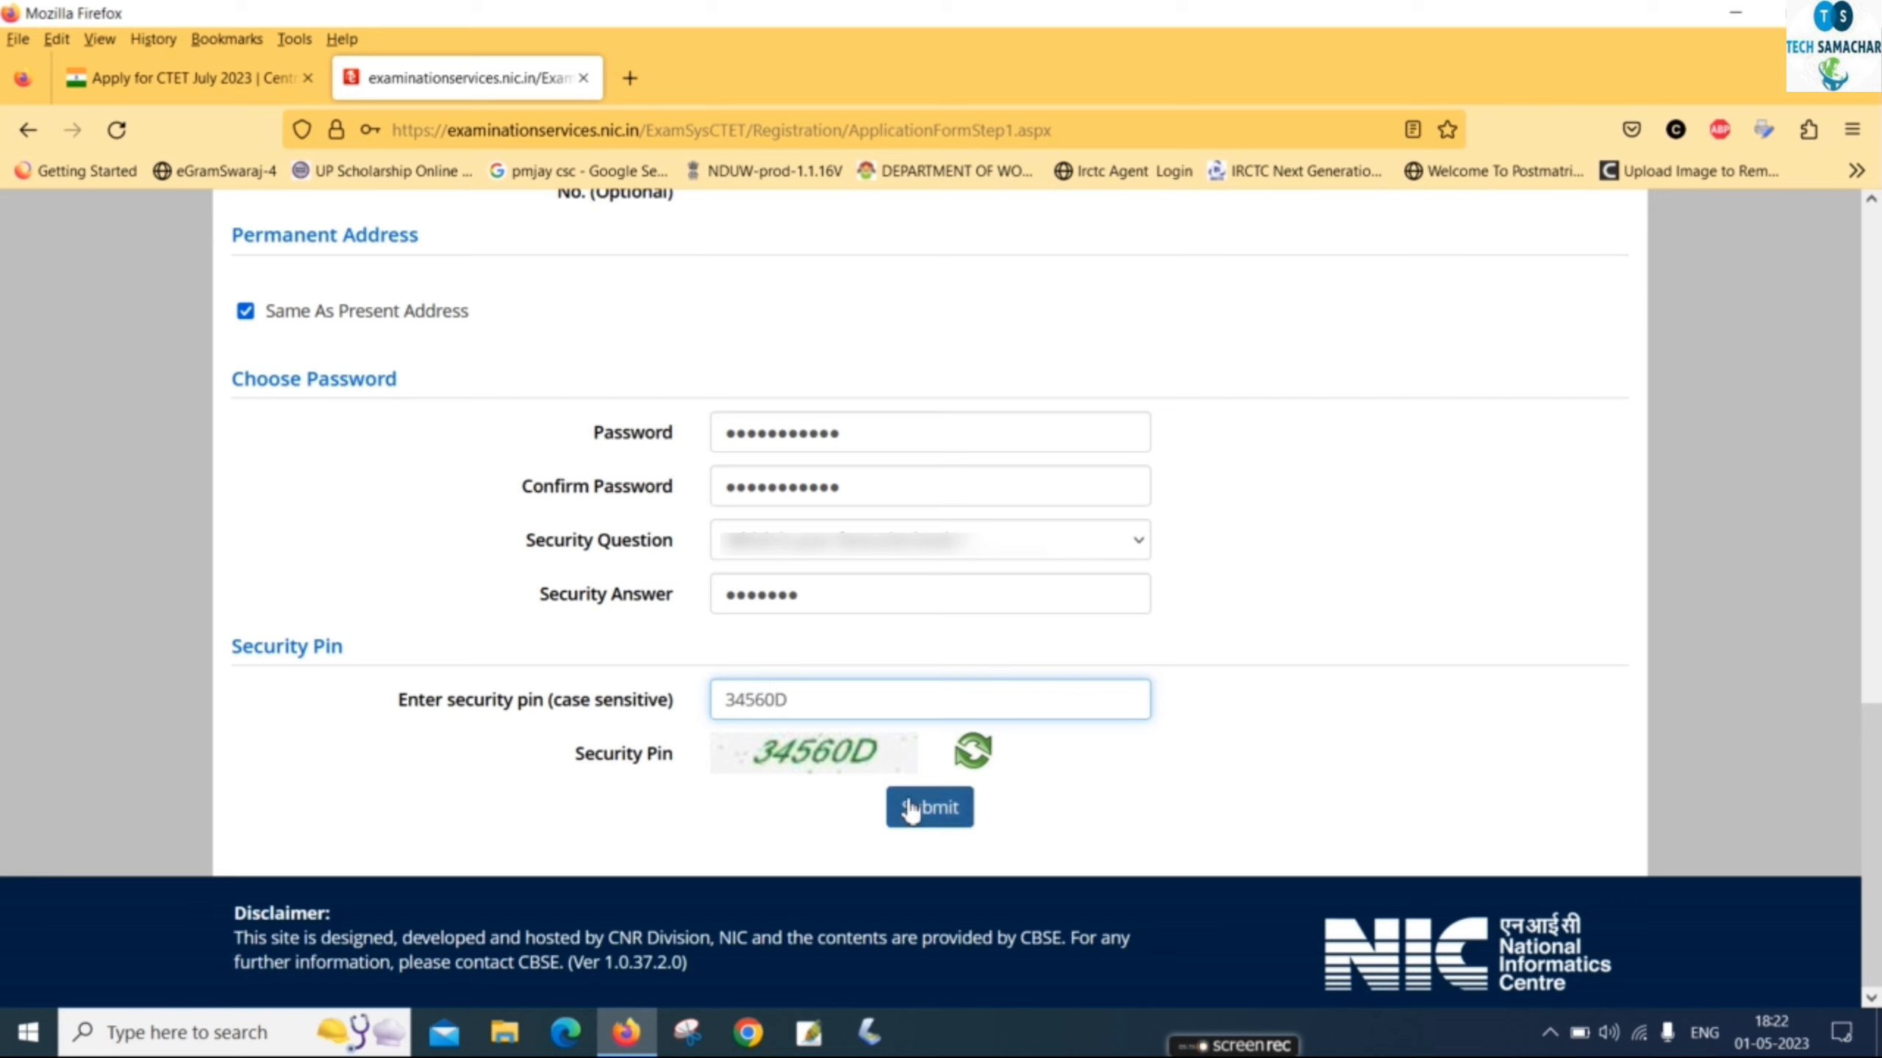
click(930, 807)
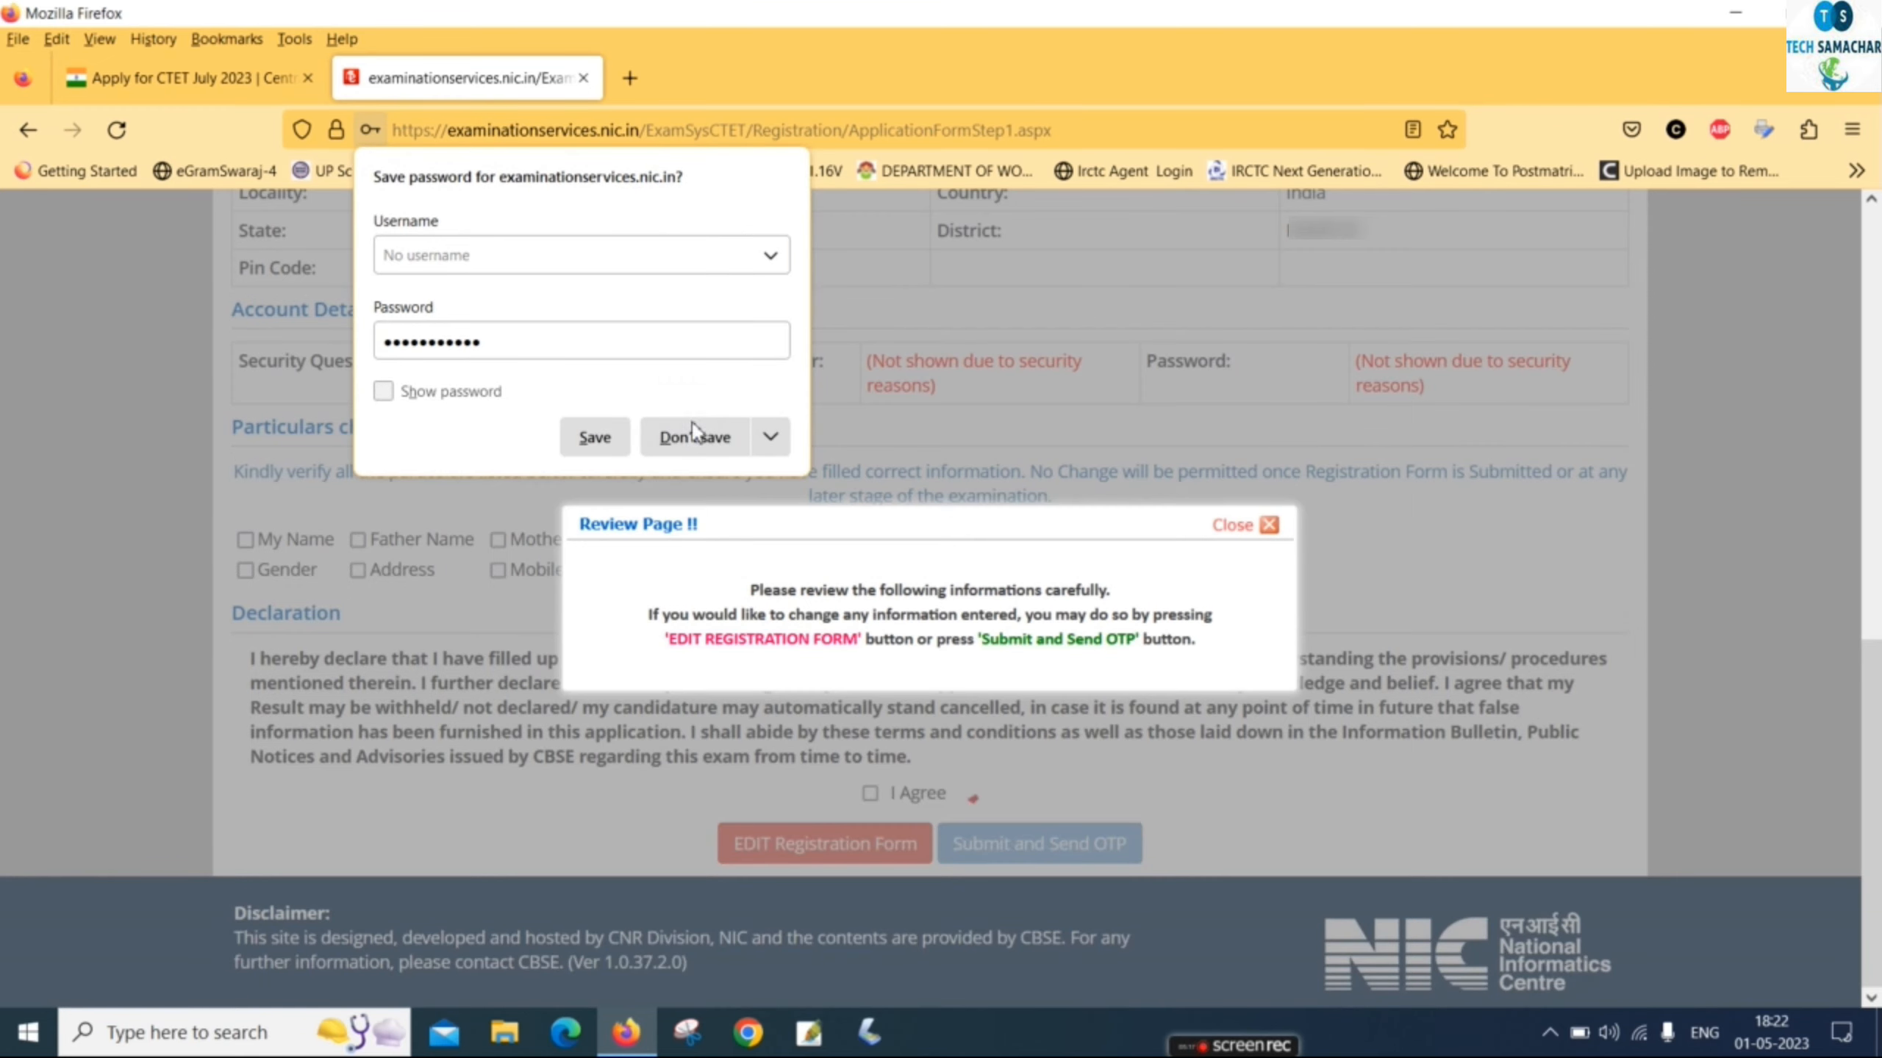
Decline saving the password and tick all eight particulars, from name to email ID, as verified
click(700, 434)
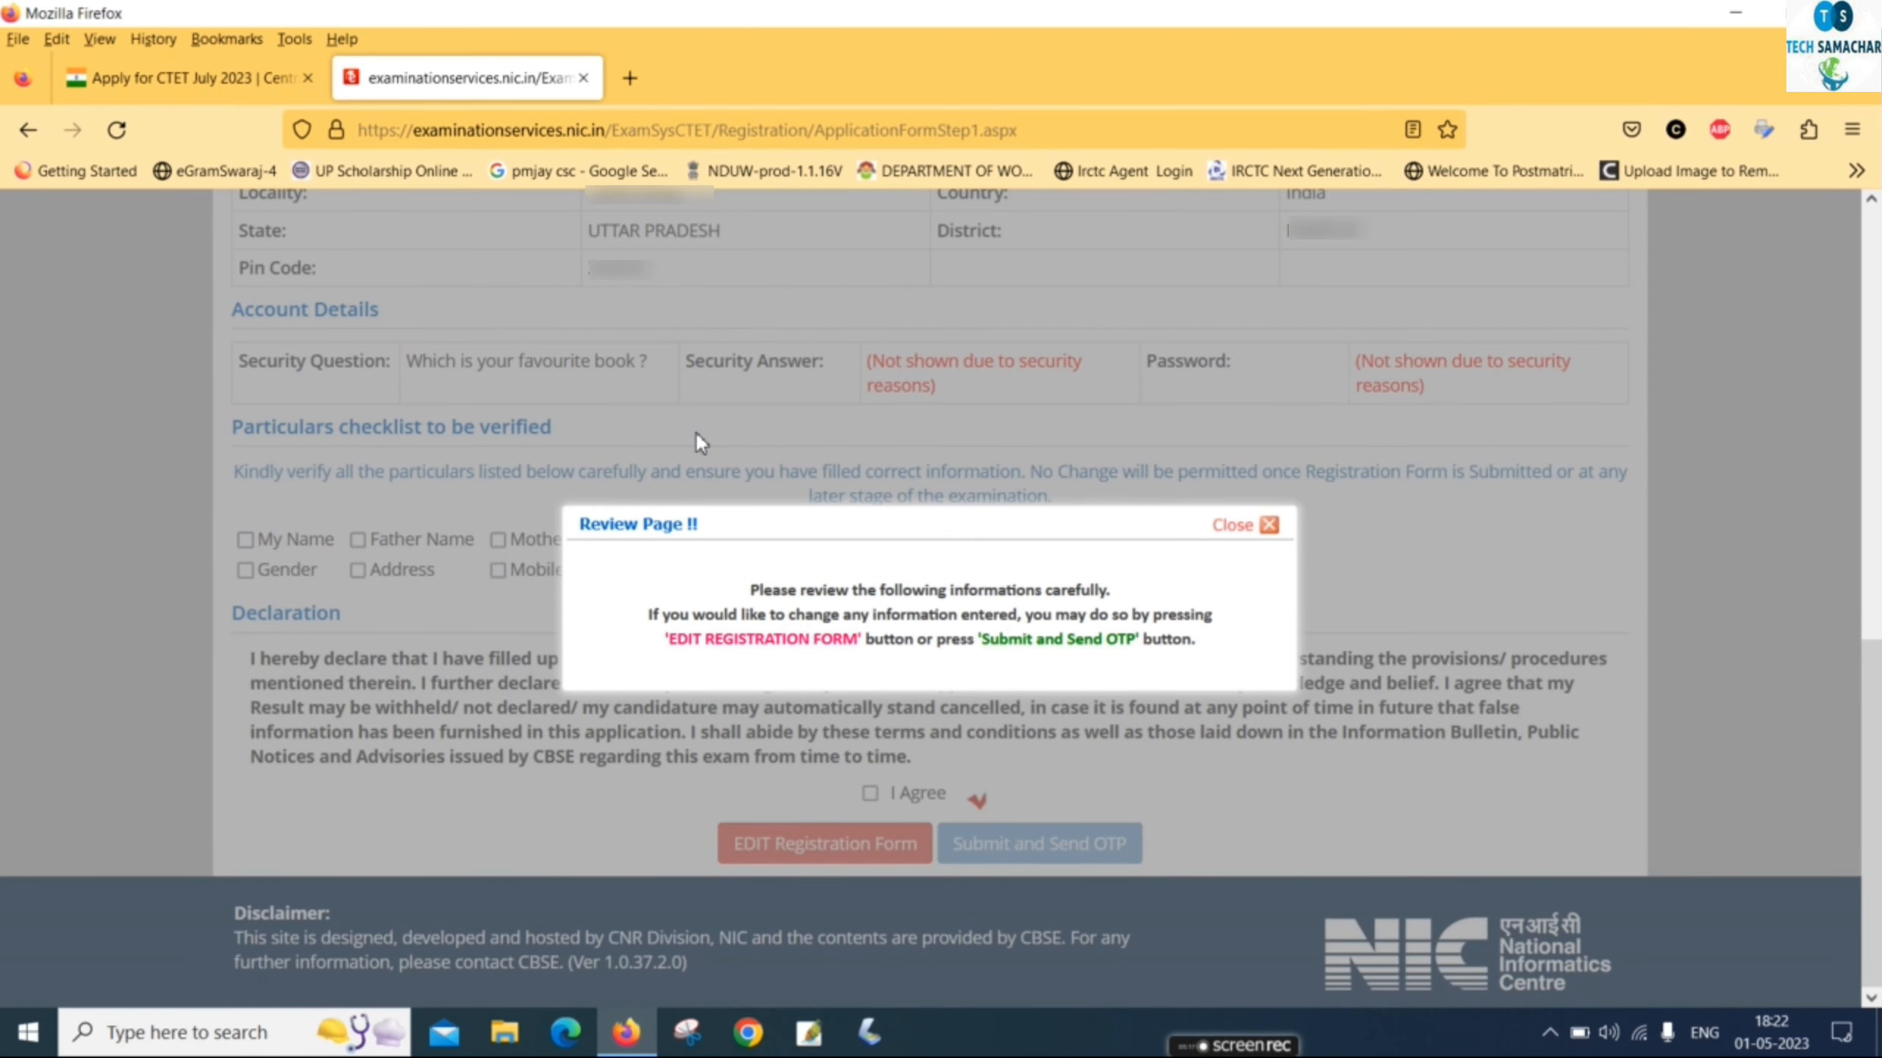
click(1270, 526)
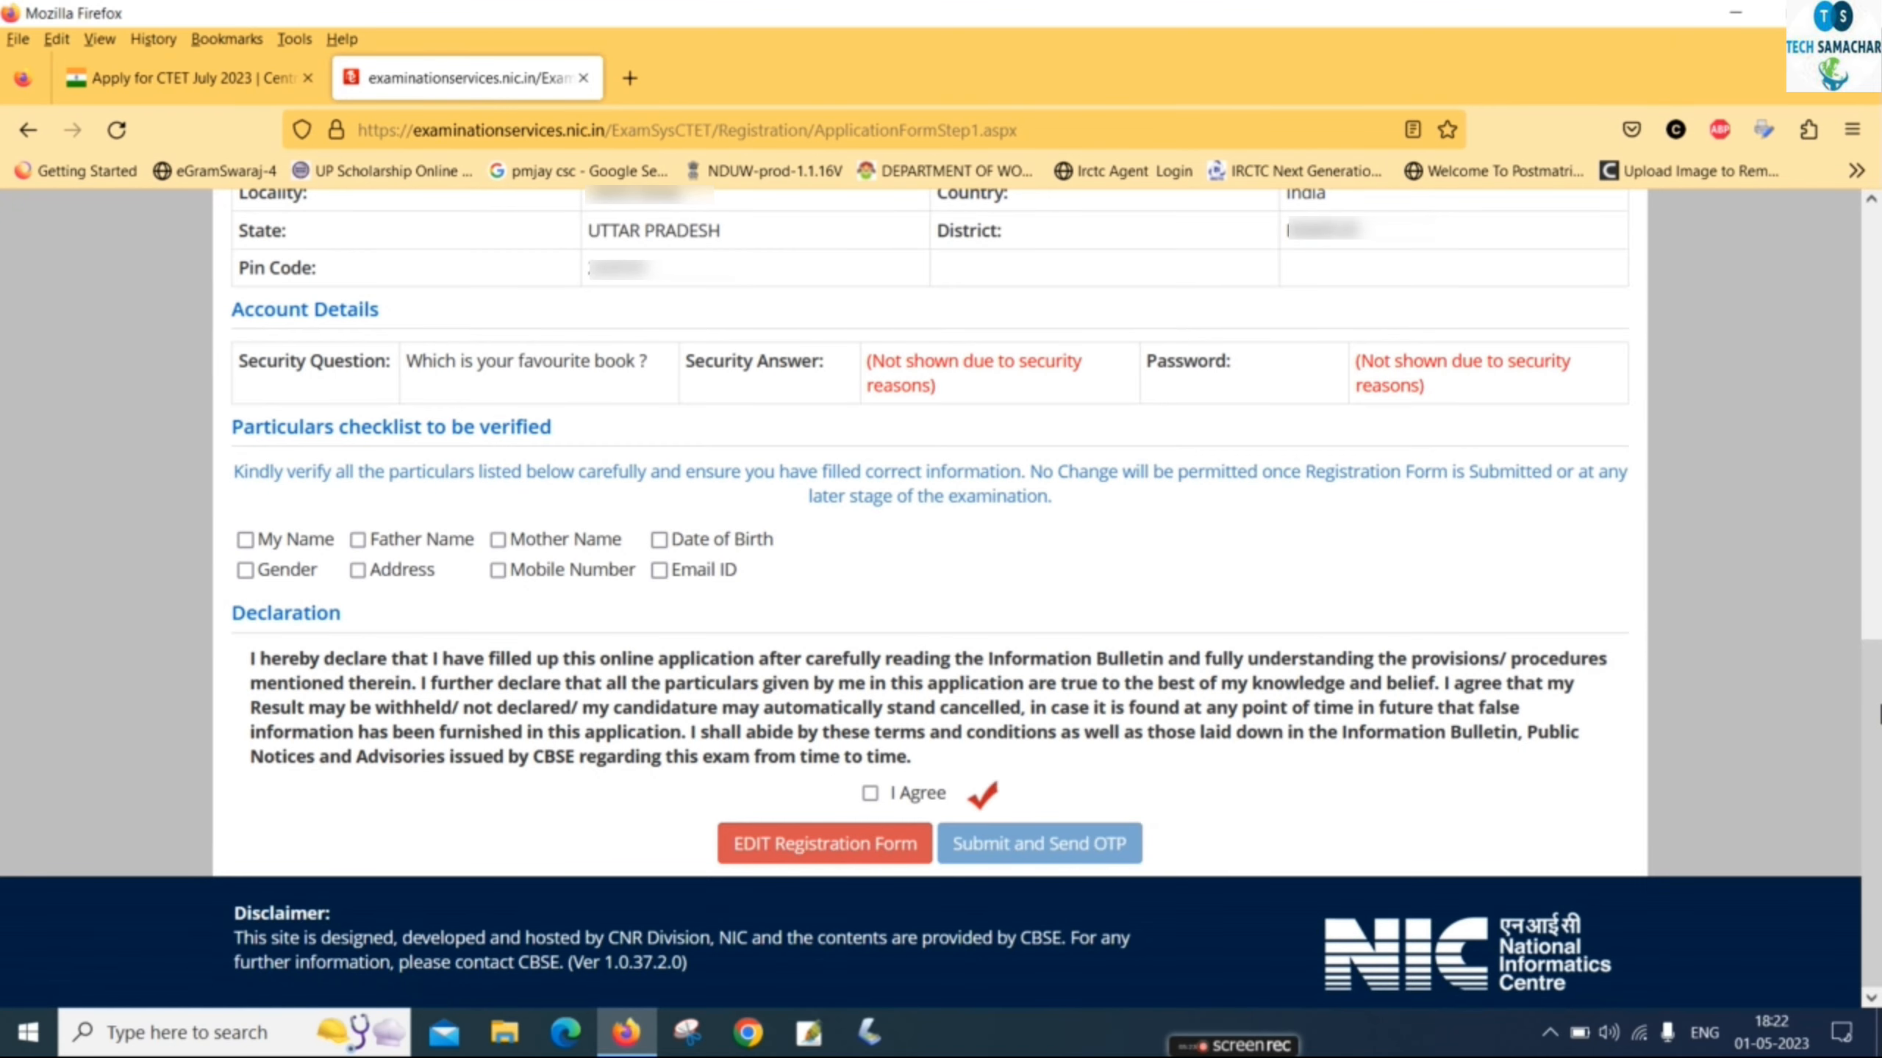
click(246, 540)
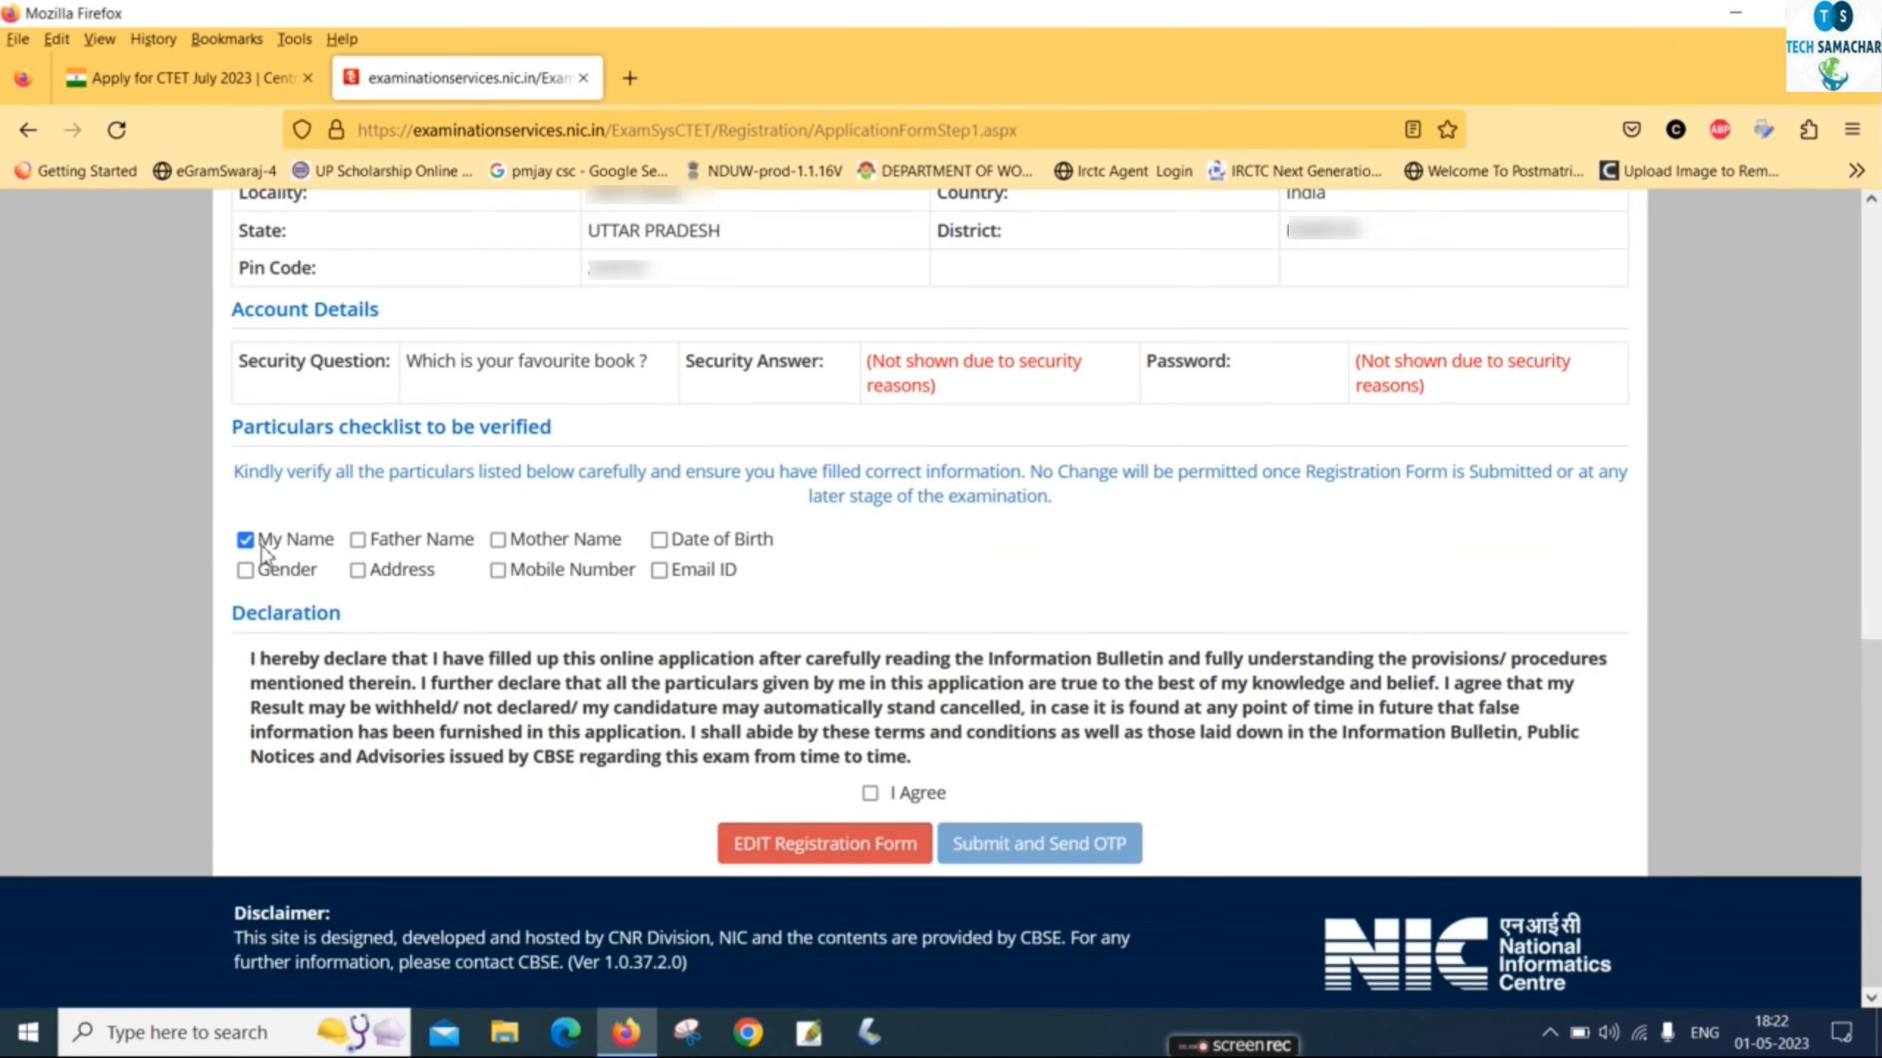
click(358, 539)
click(498, 540)
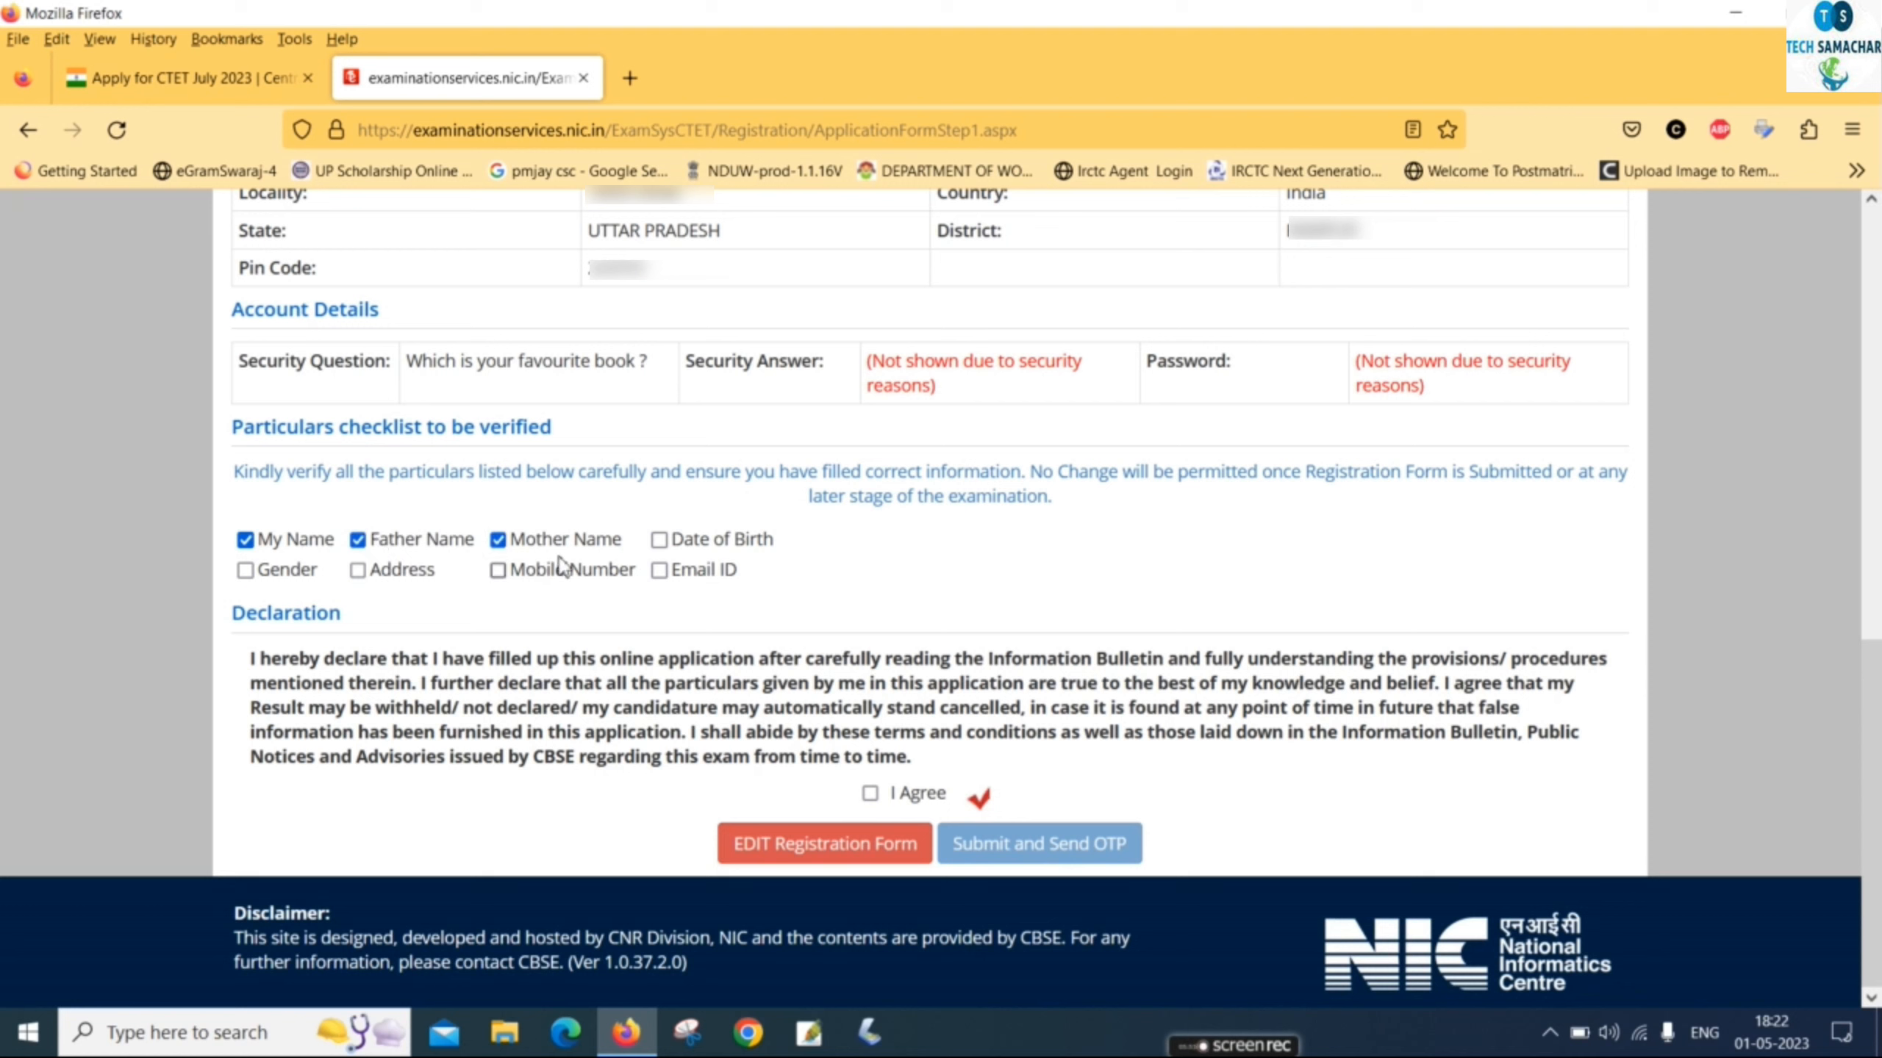
click(659, 540)
click(246, 570)
click(357, 571)
click(497, 570)
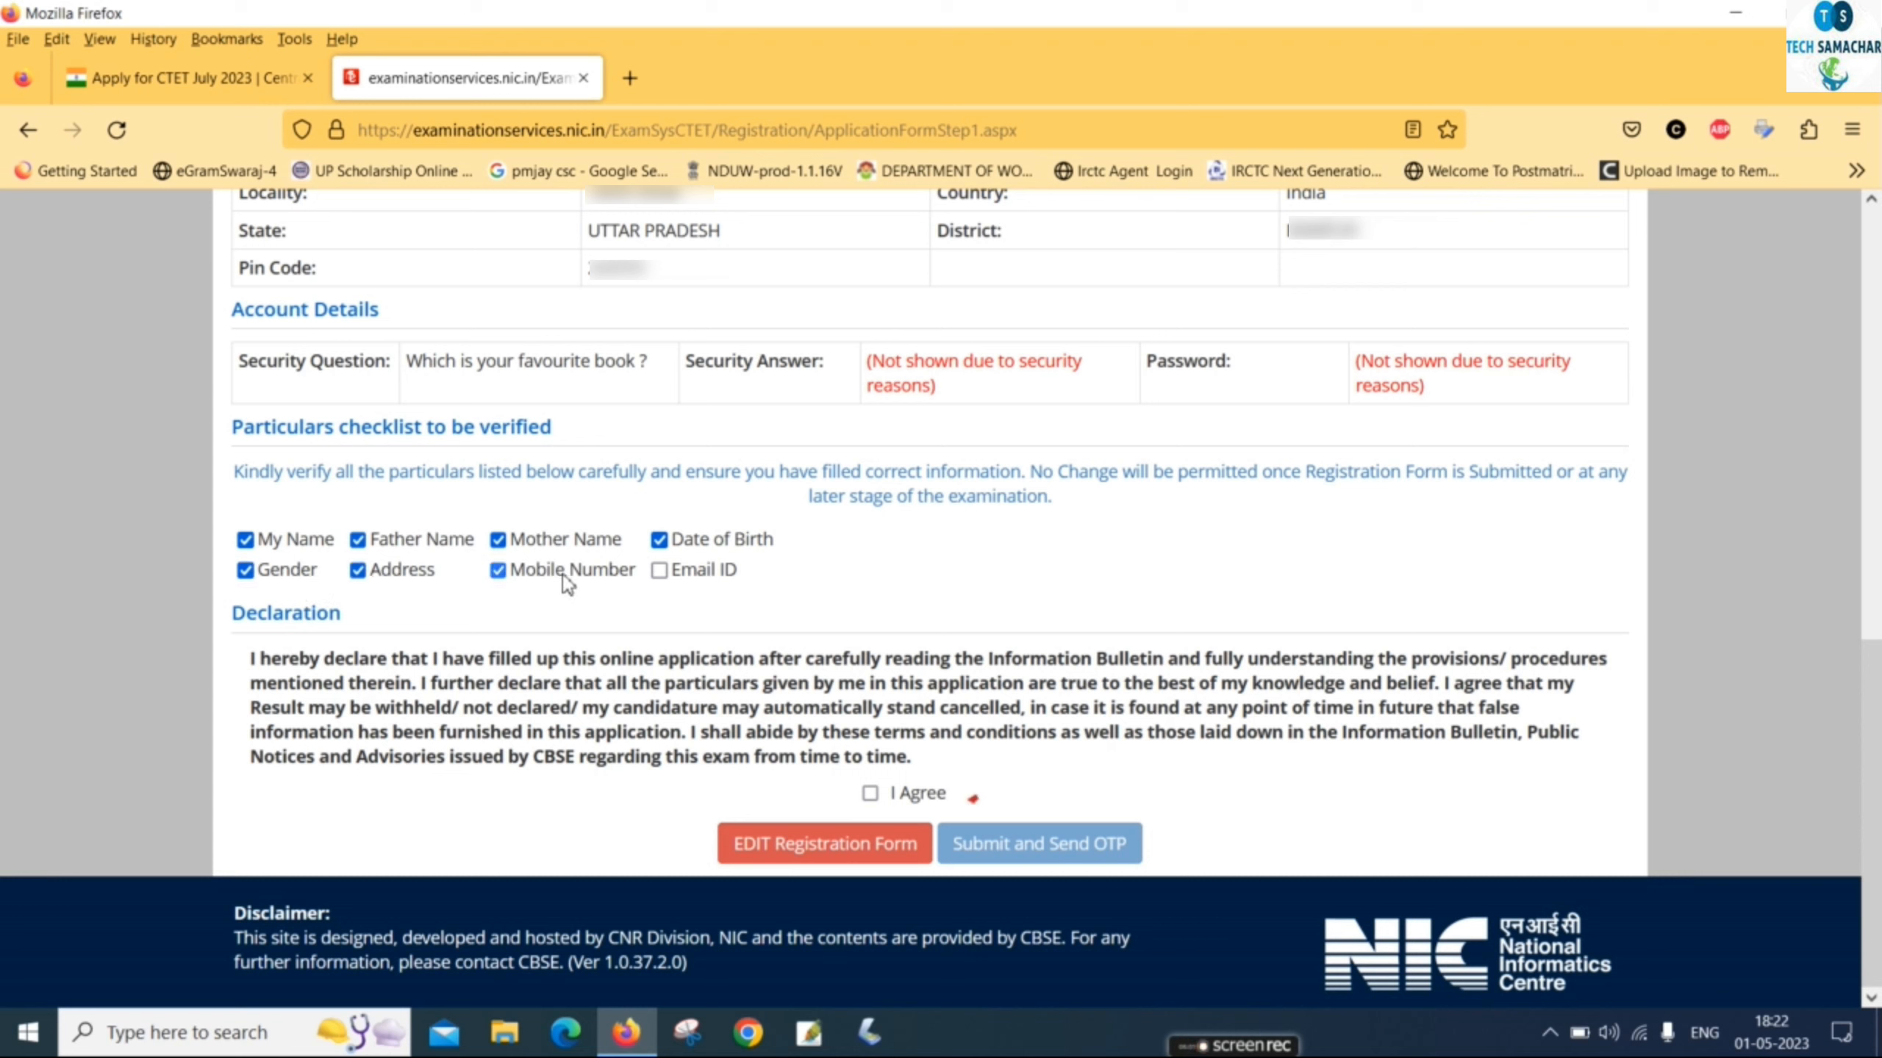
click(660, 577)
Accept the declaration and submit the form, confirming with Yes to get an OTP
click(870, 794)
click(999, 846)
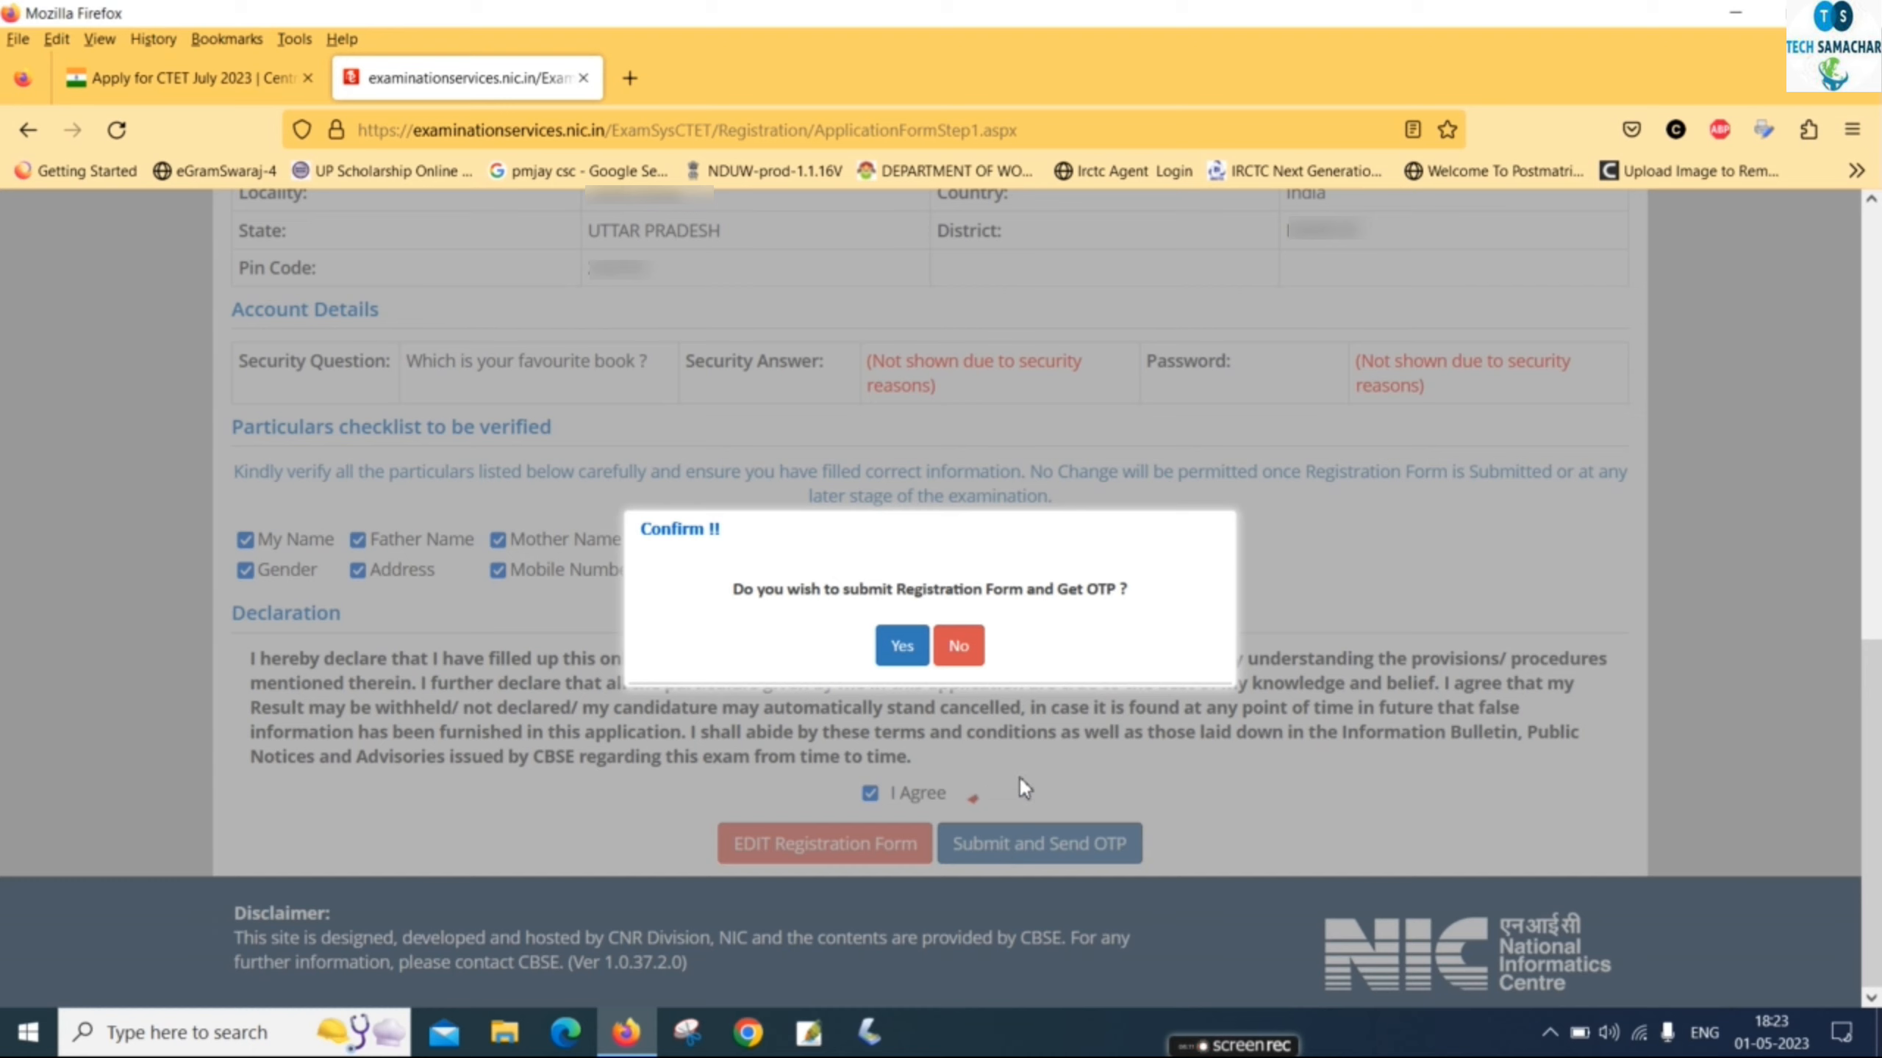
click(896, 637)
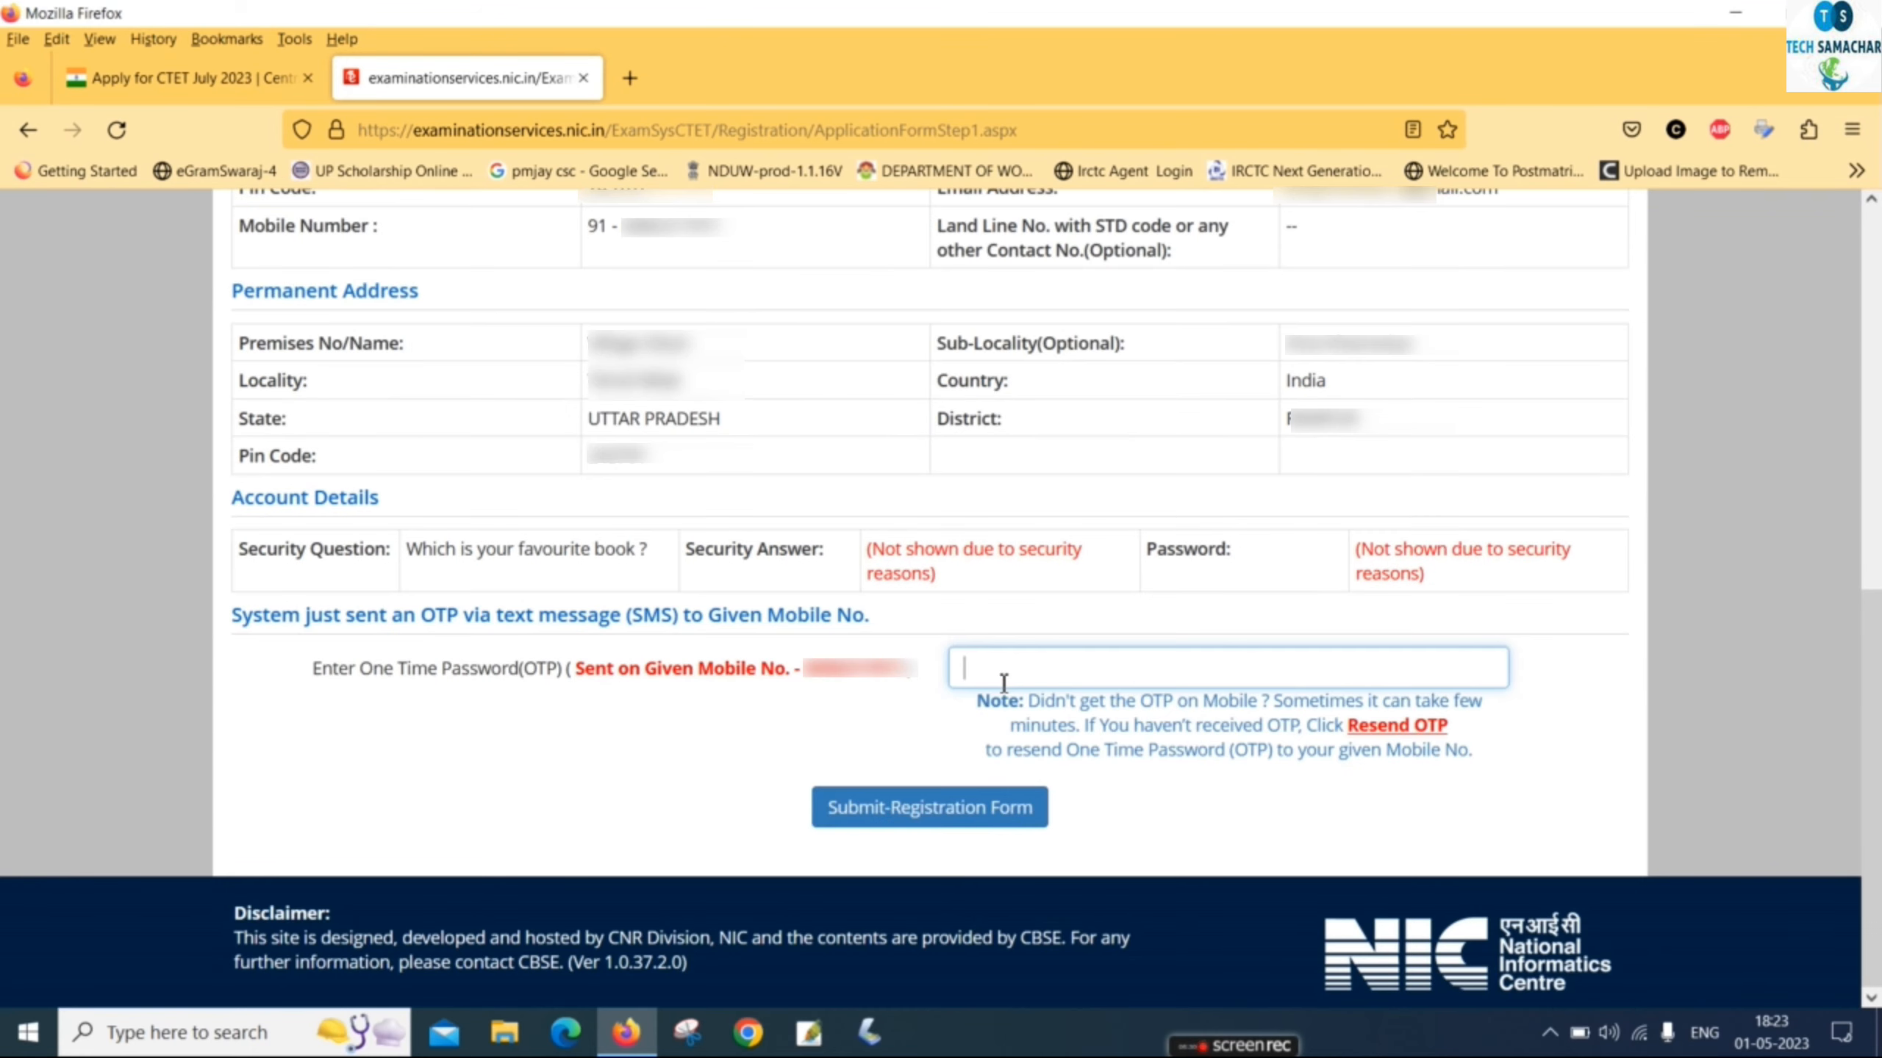
Enter the received mobile OTP and submit the registration form
click(829, 793)
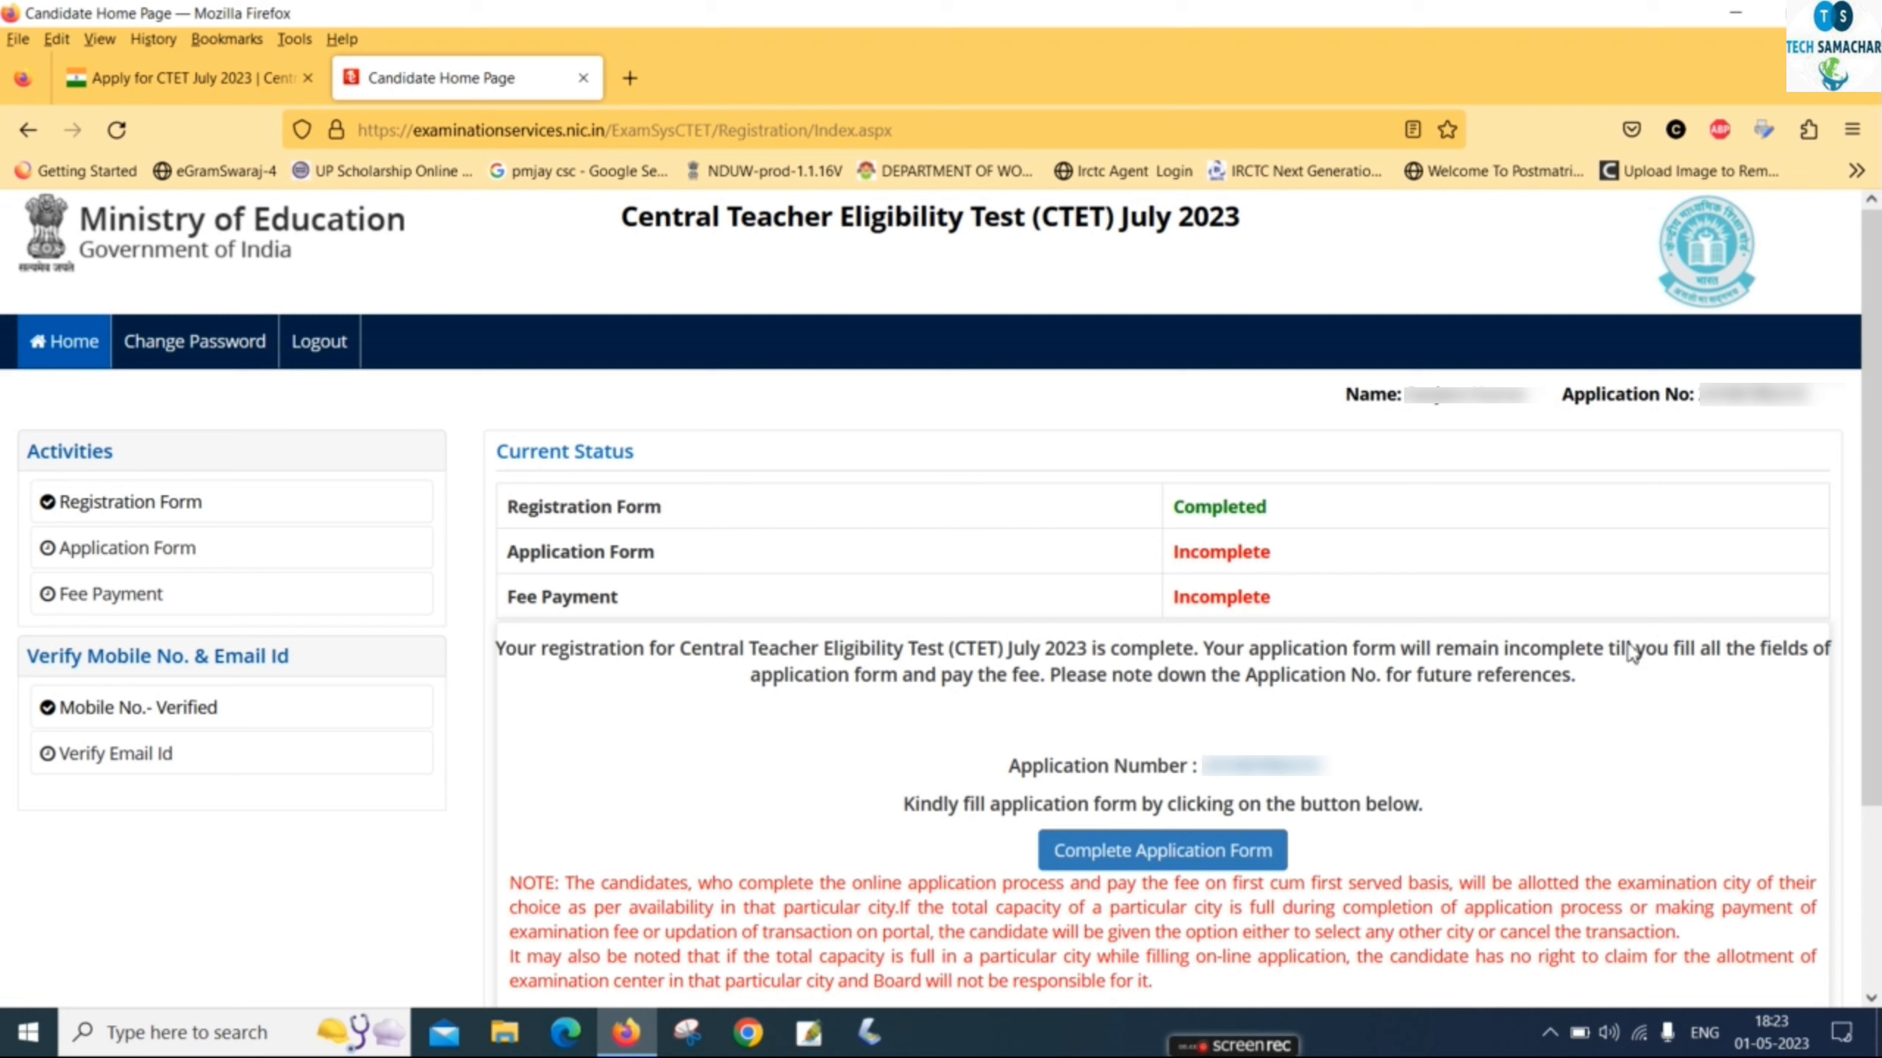
double_click(1267, 769)
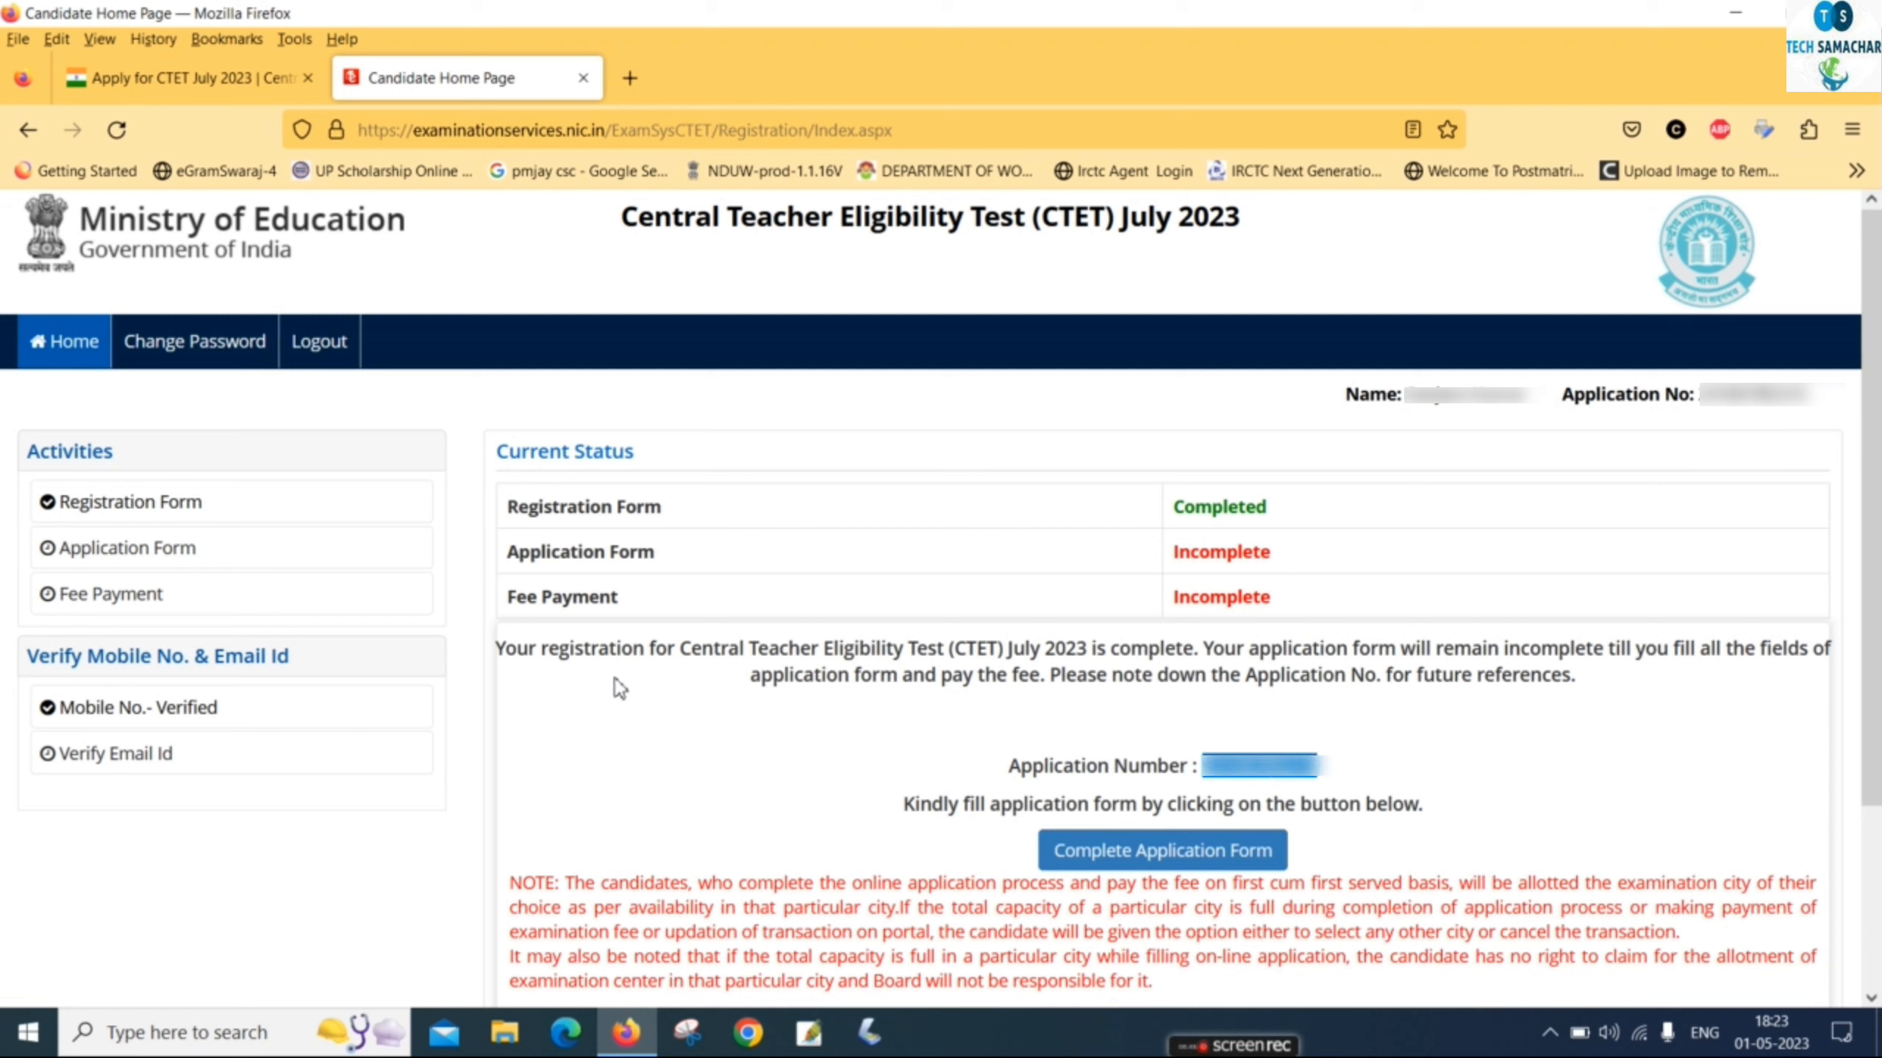
click(1091, 721)
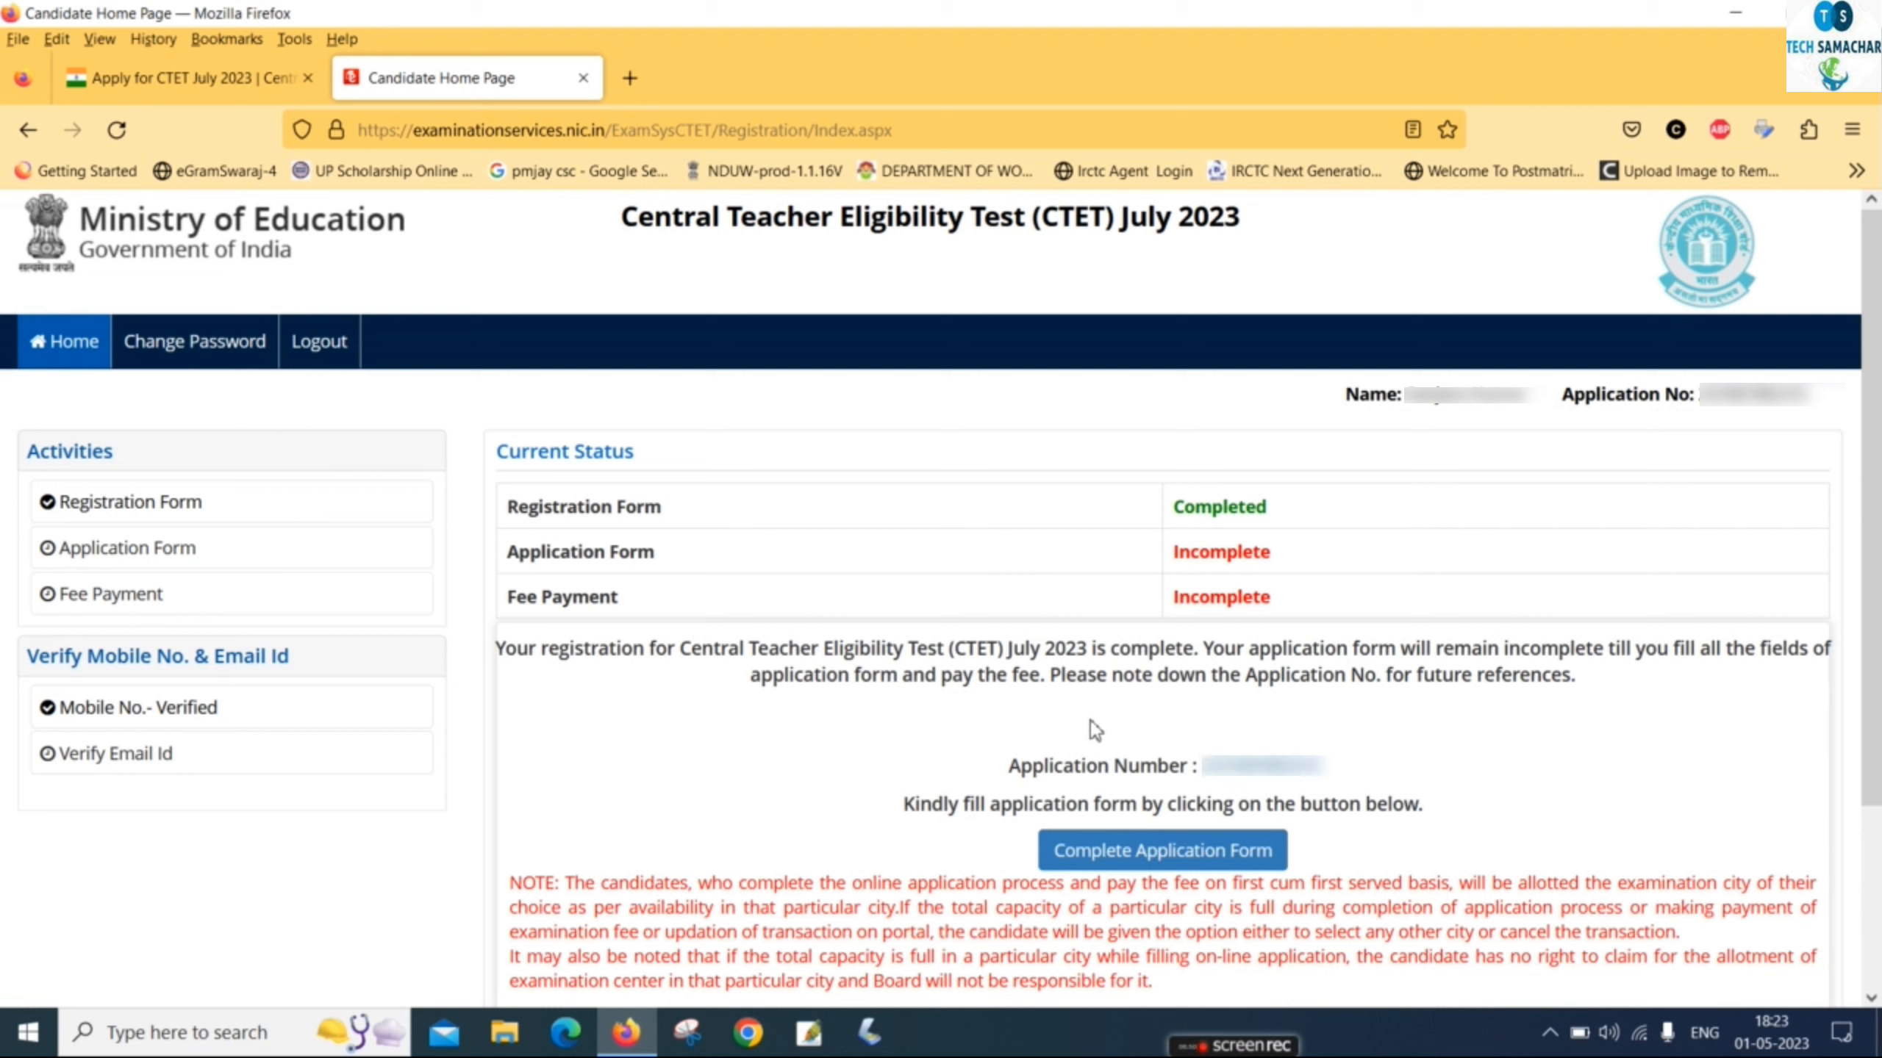
On the email verification page, submit the security pin to request the email OTP
click(107, 753)
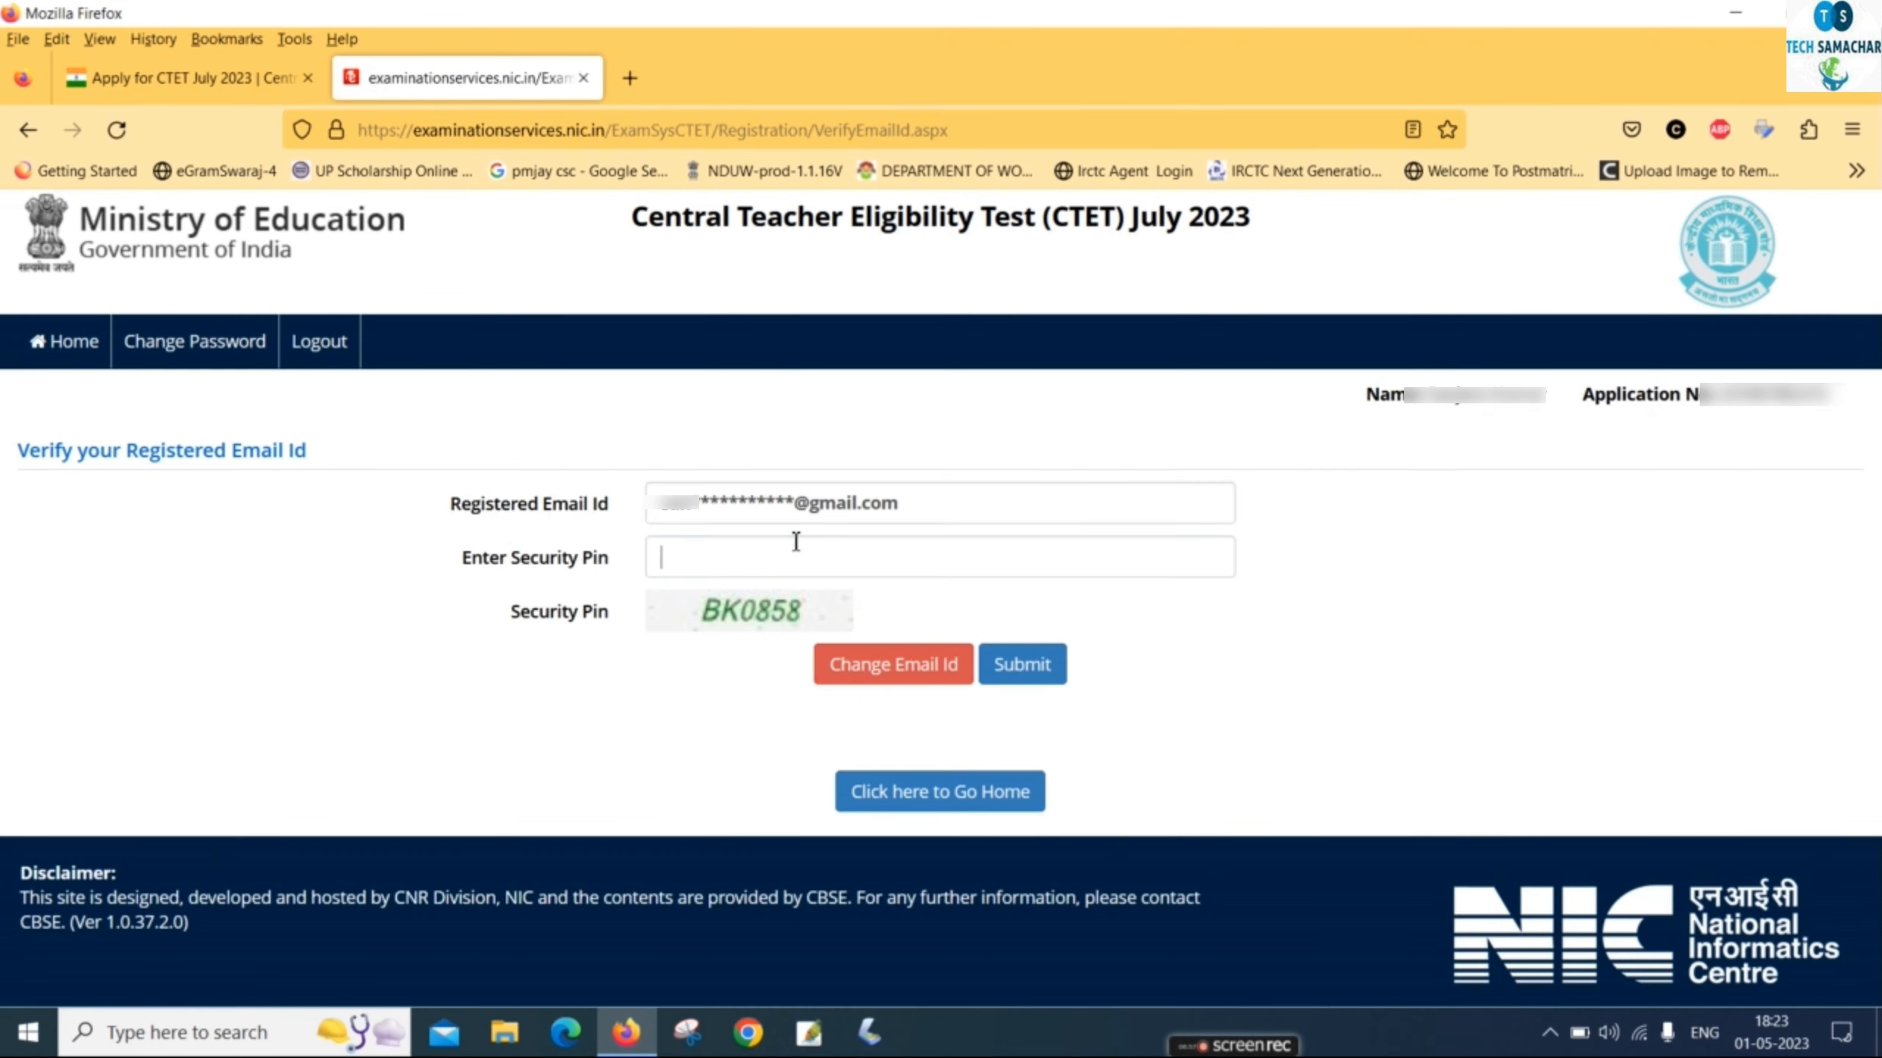
click(795, 542)
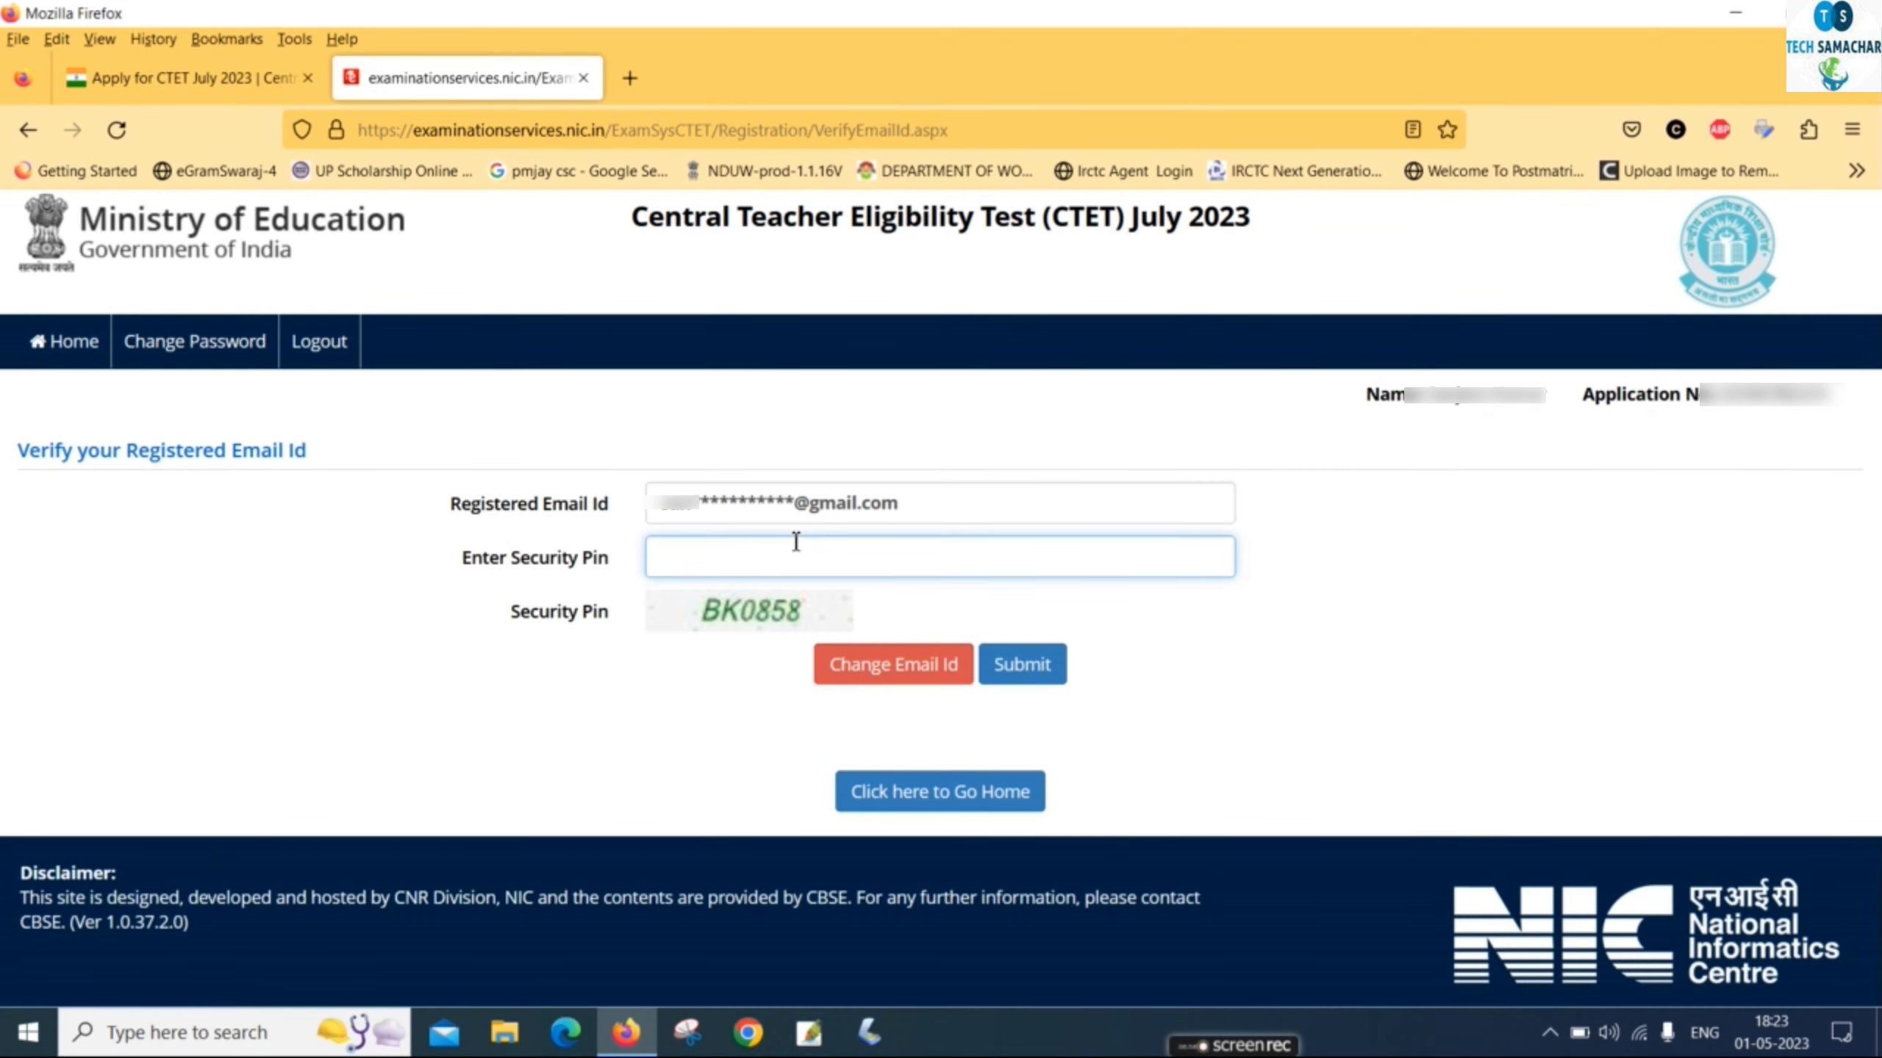
text(BK0858)
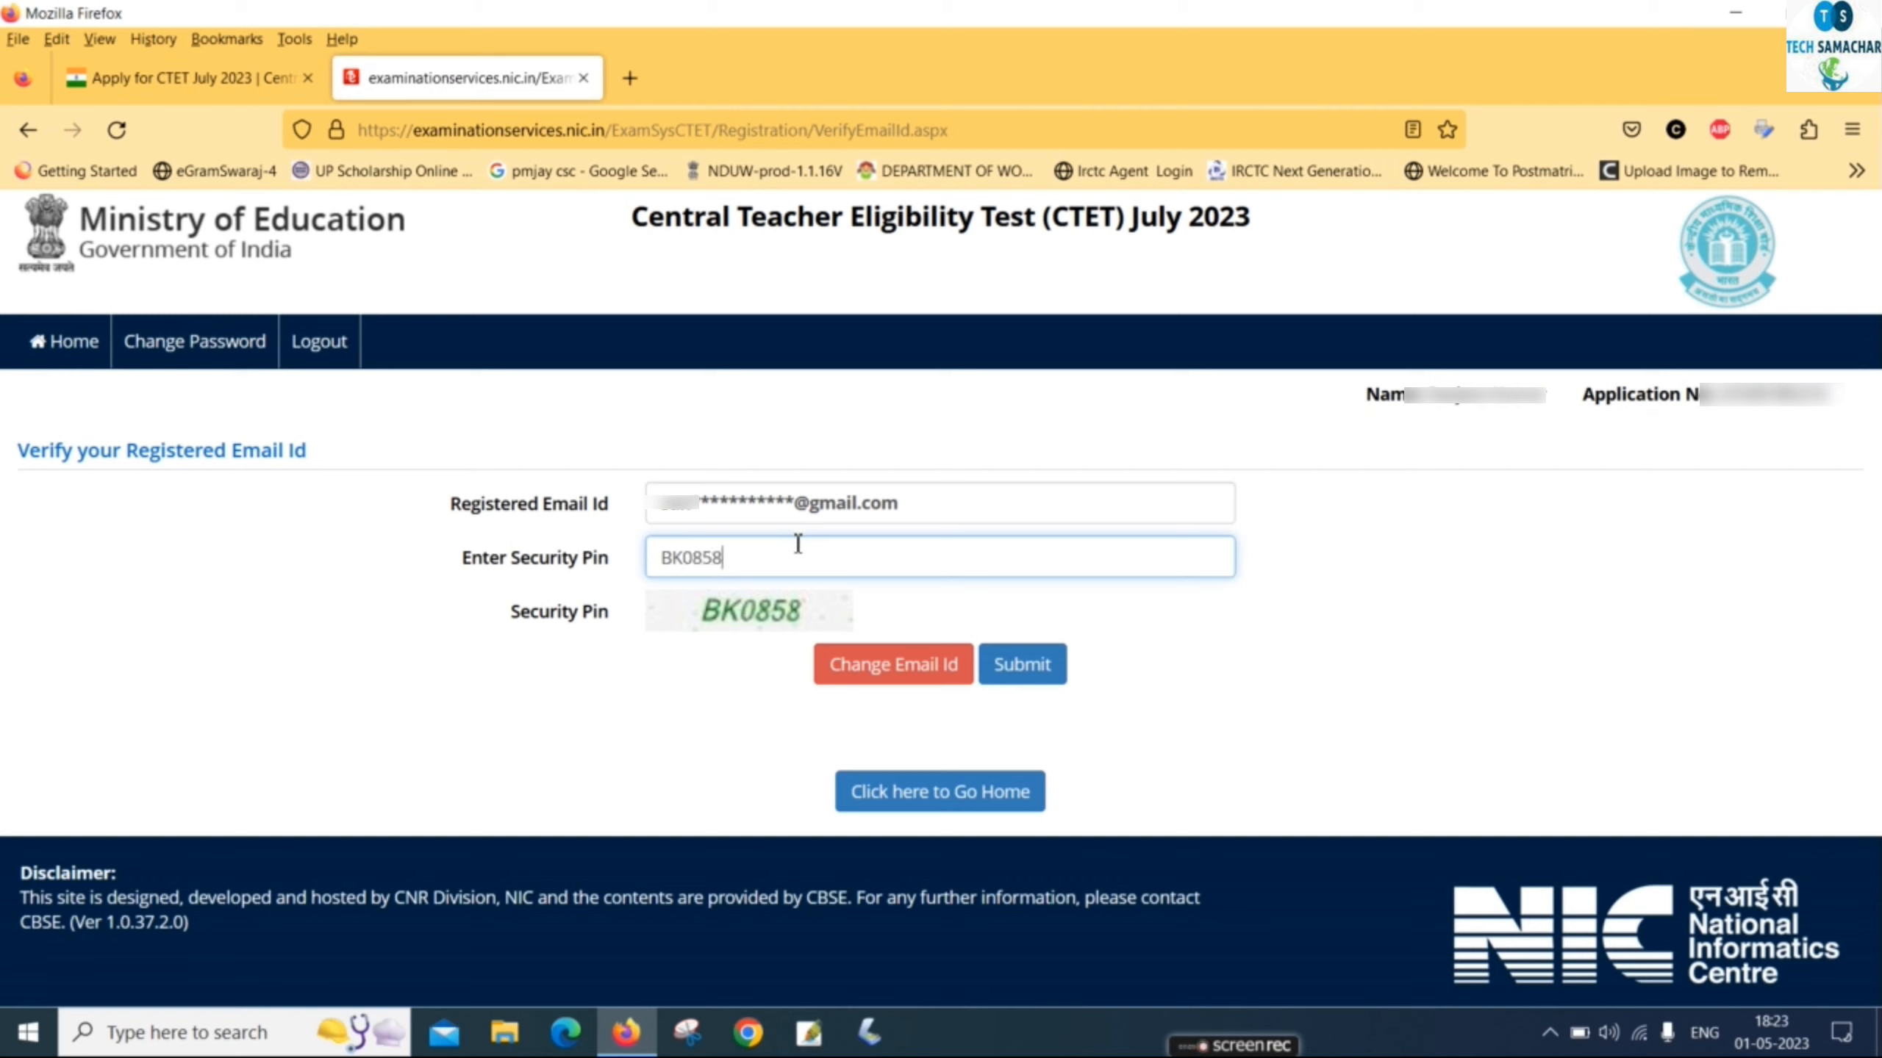
click(1035, 669)
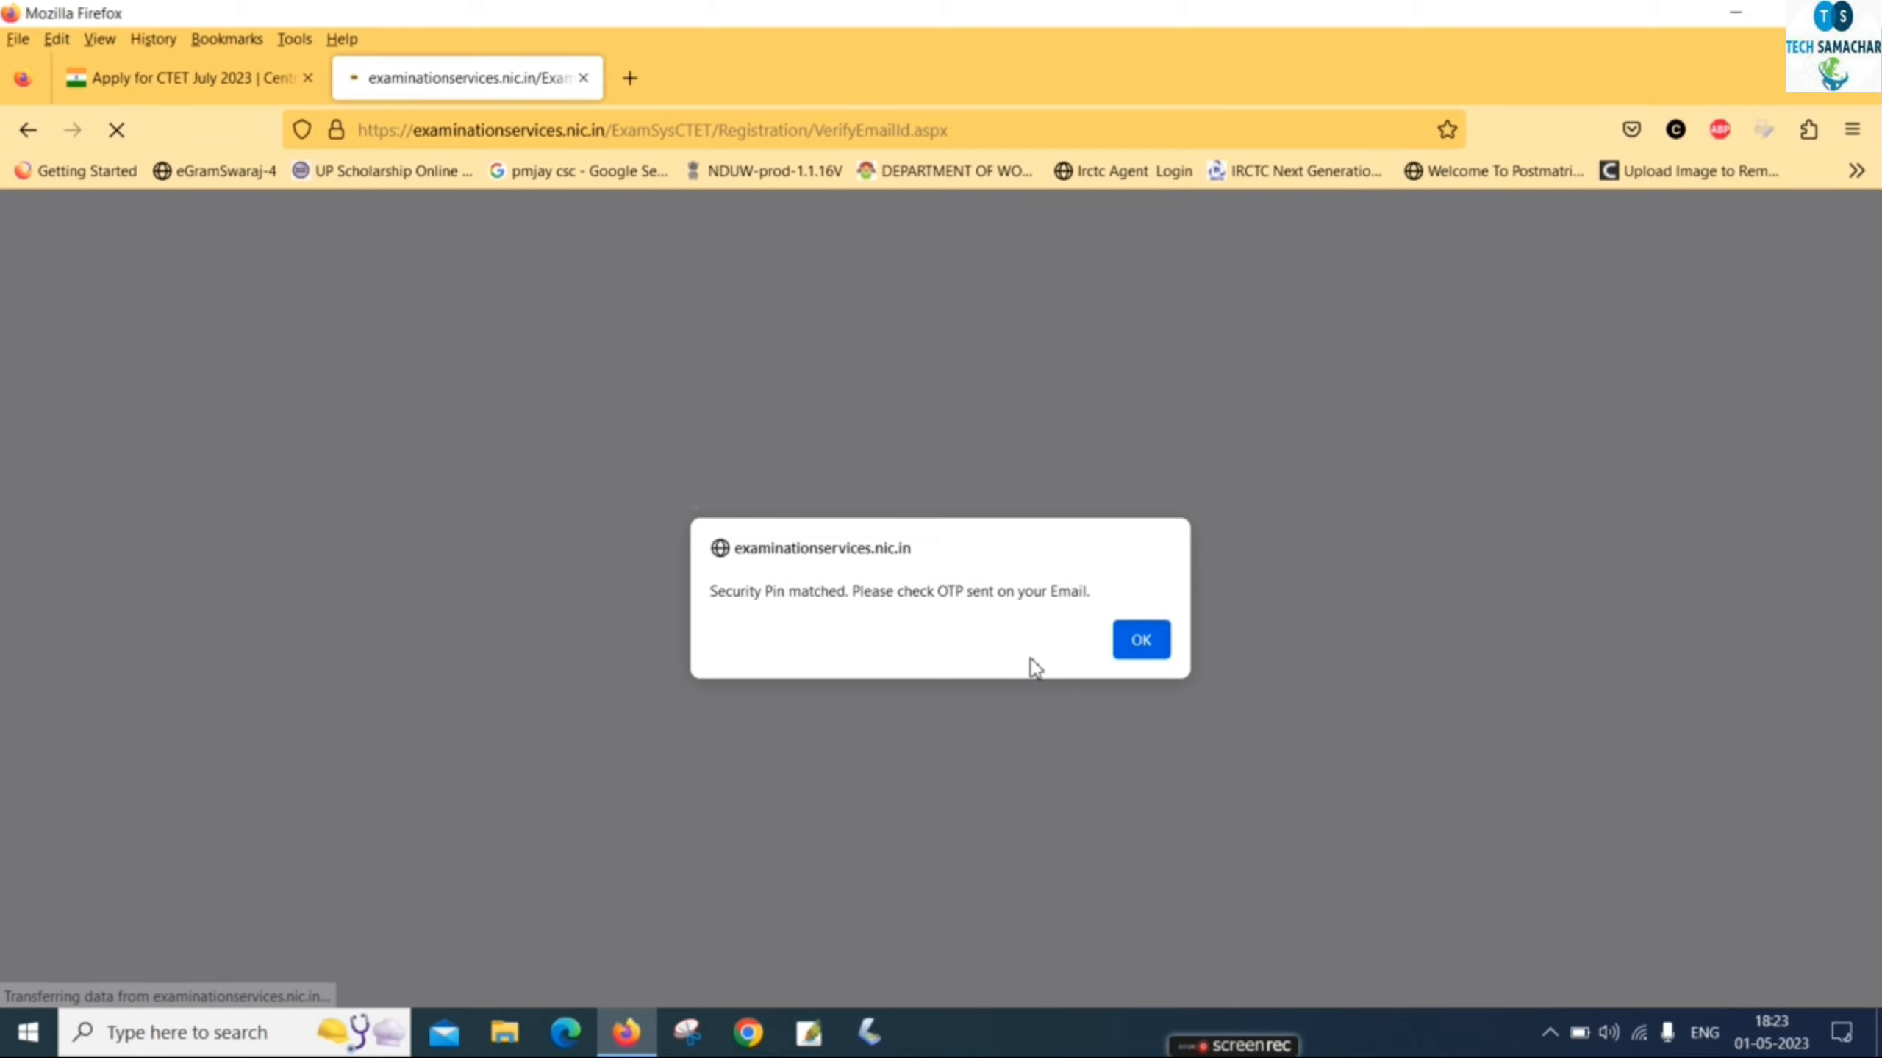
click(1127, 656)
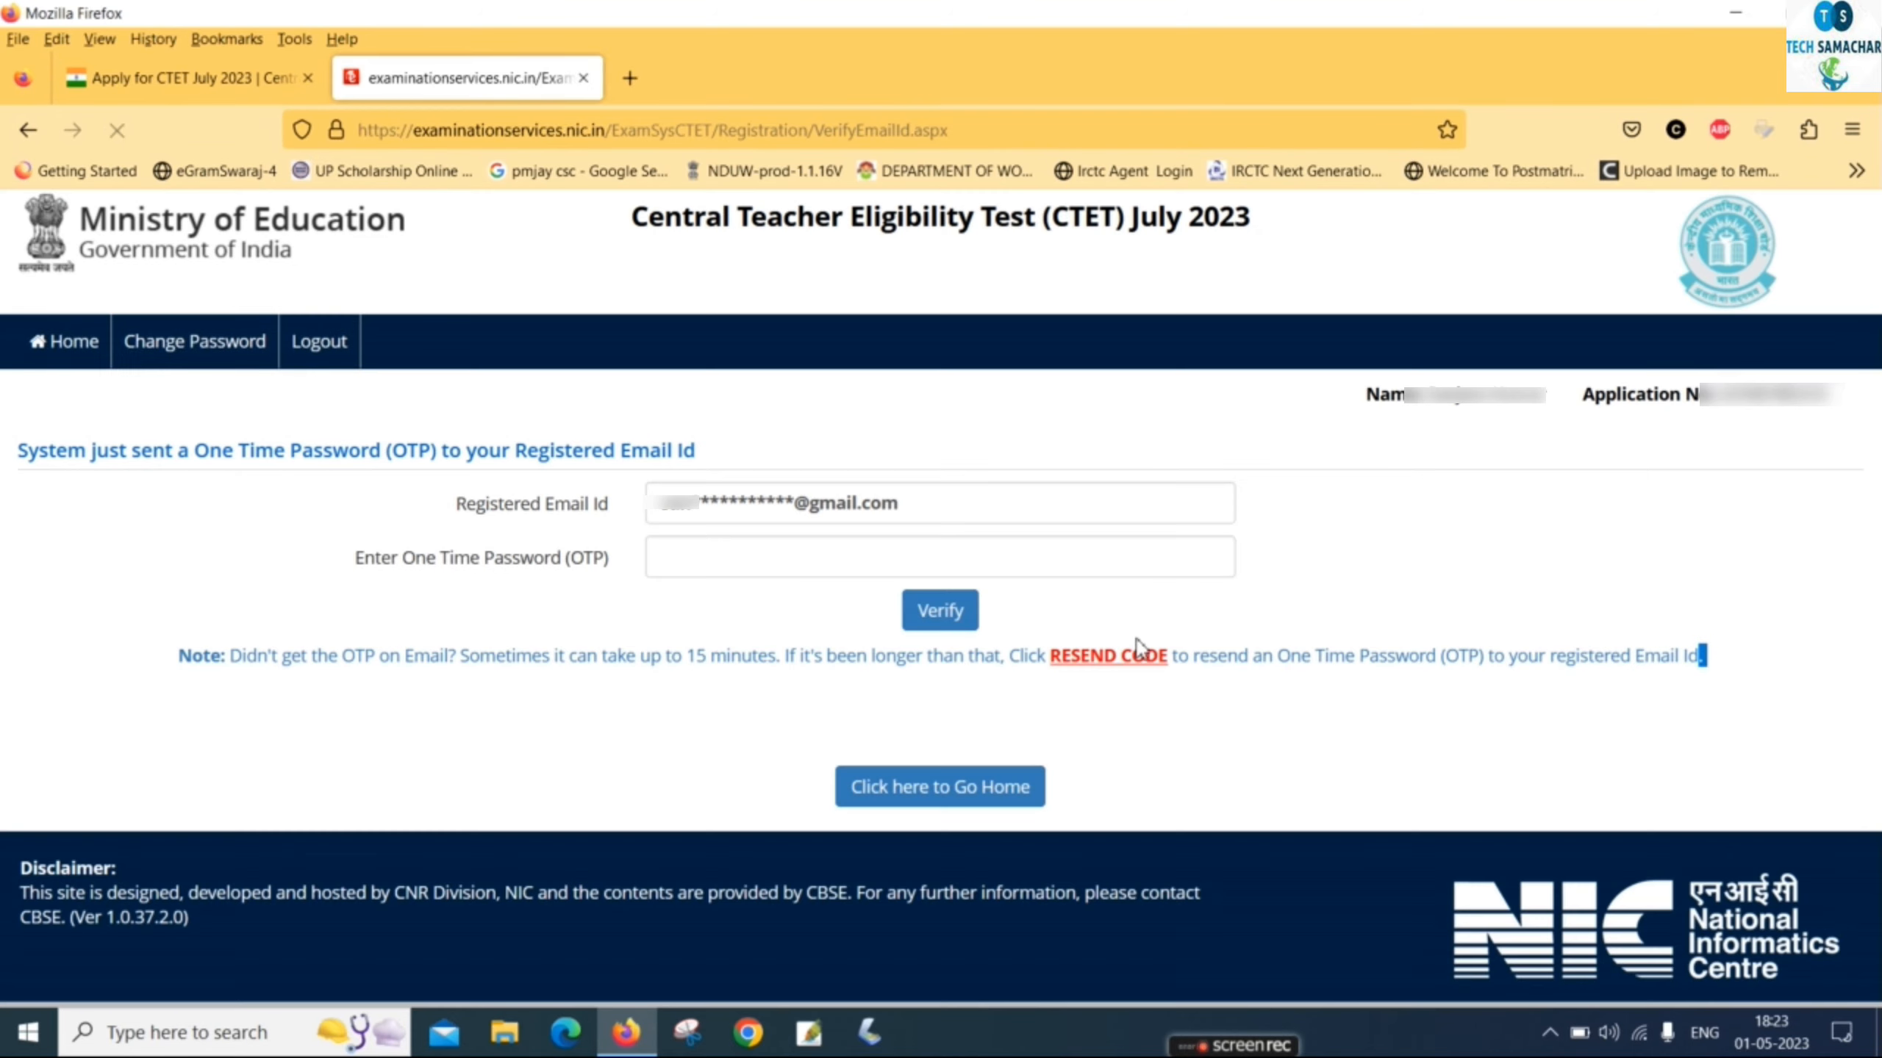
Paste and verify the emailed OTP, then go home and open Complete Application Form
click(1085, 571)
key(ctrl+v)
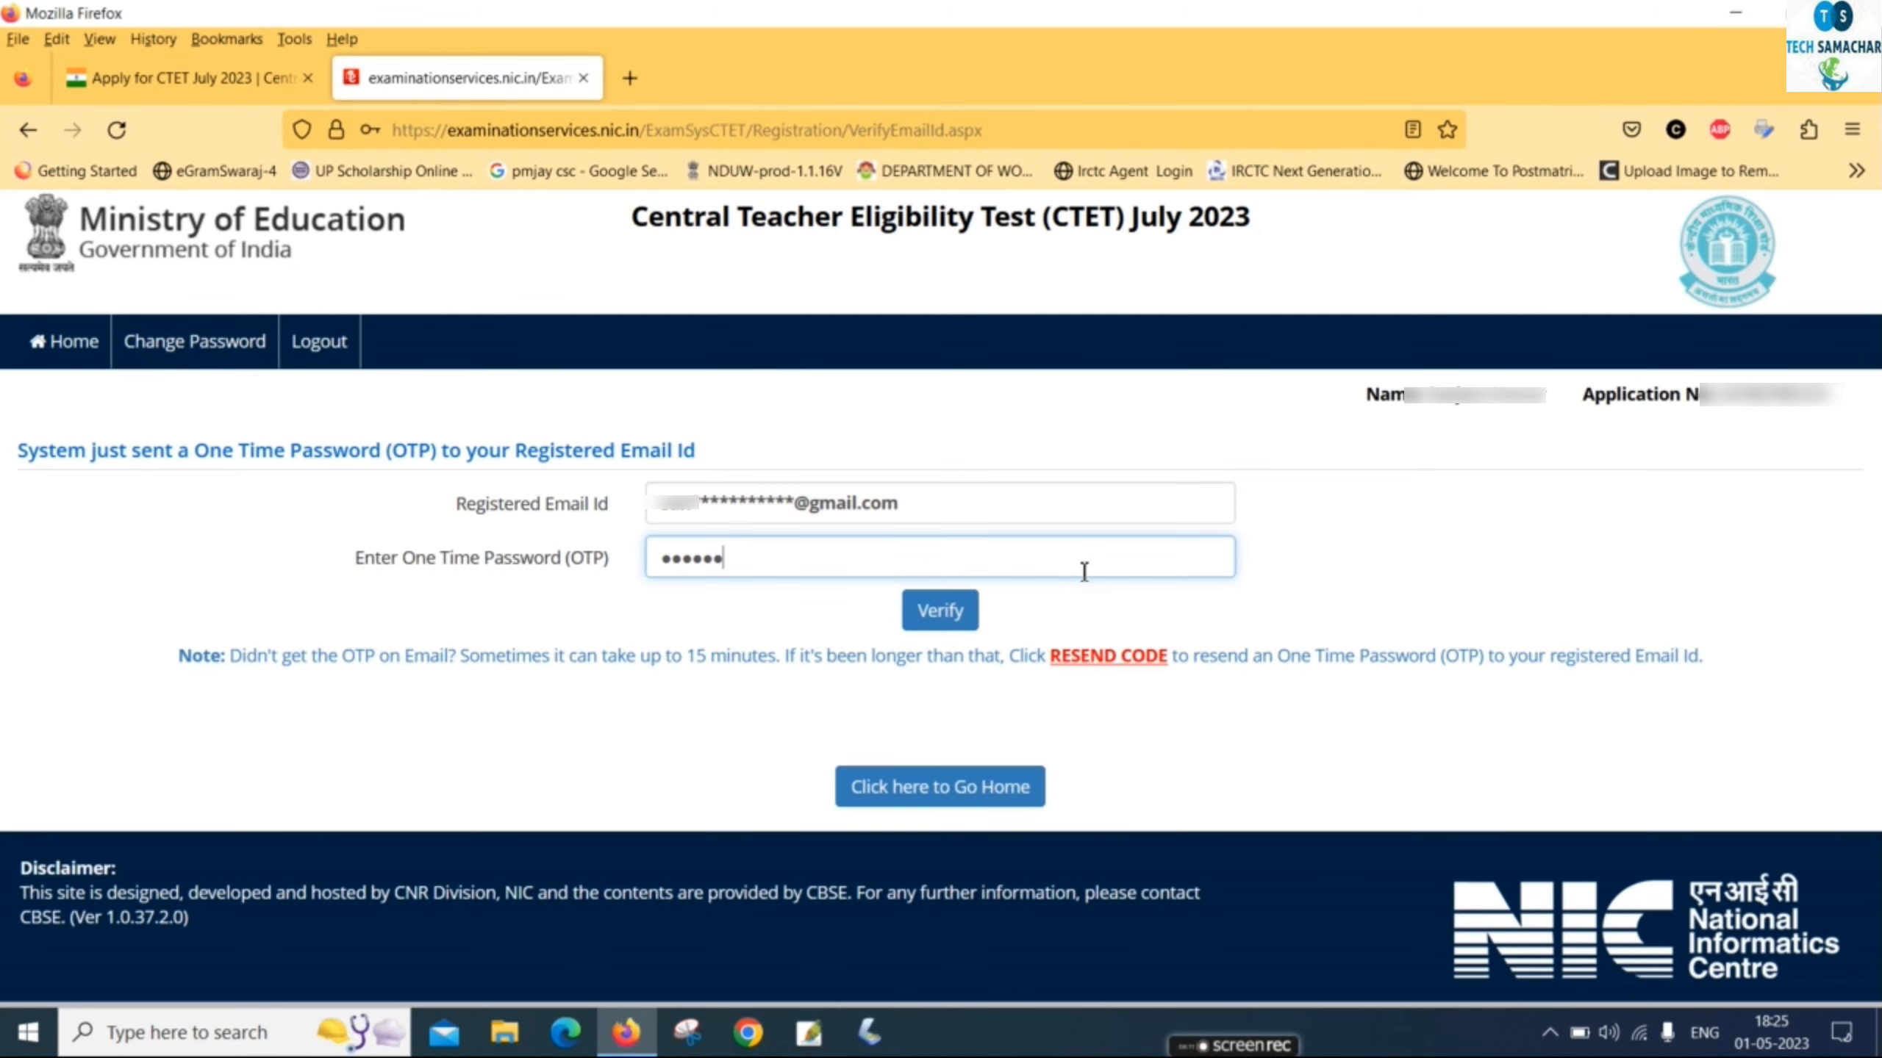
click(954, 612)
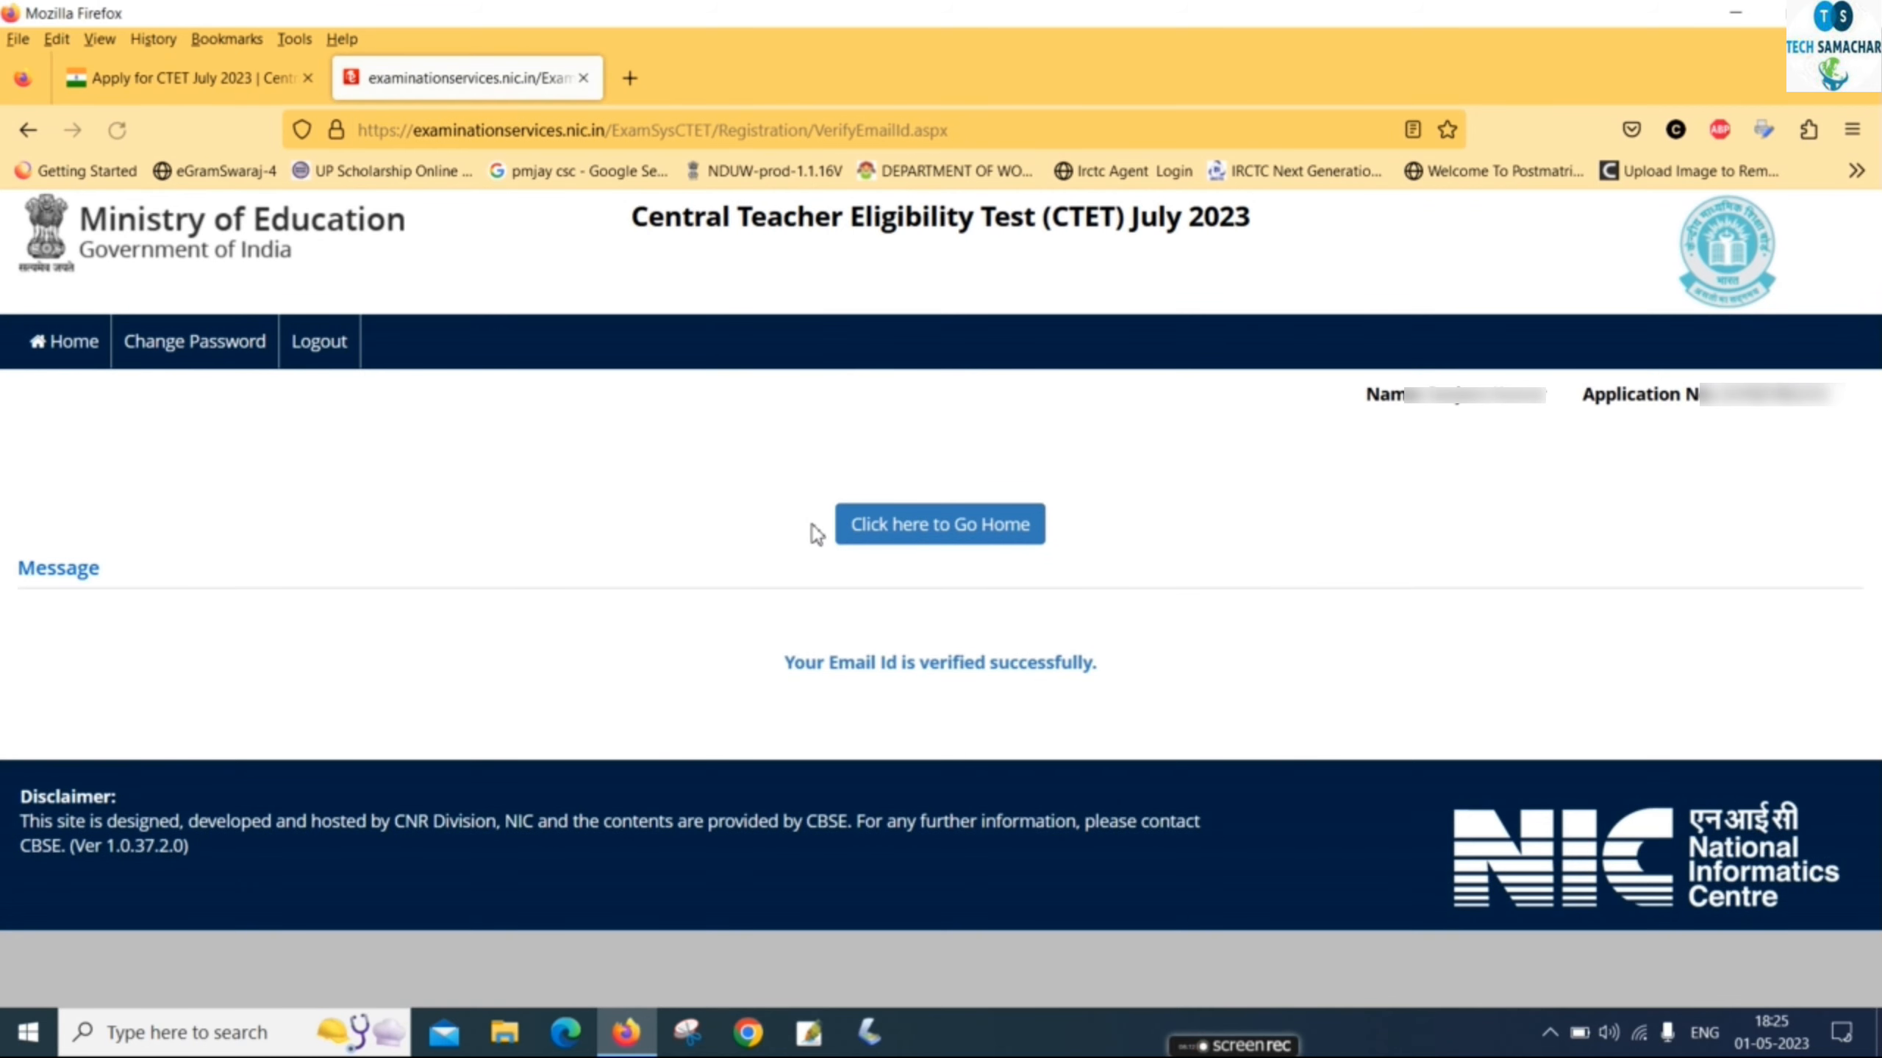
click(949, 527)
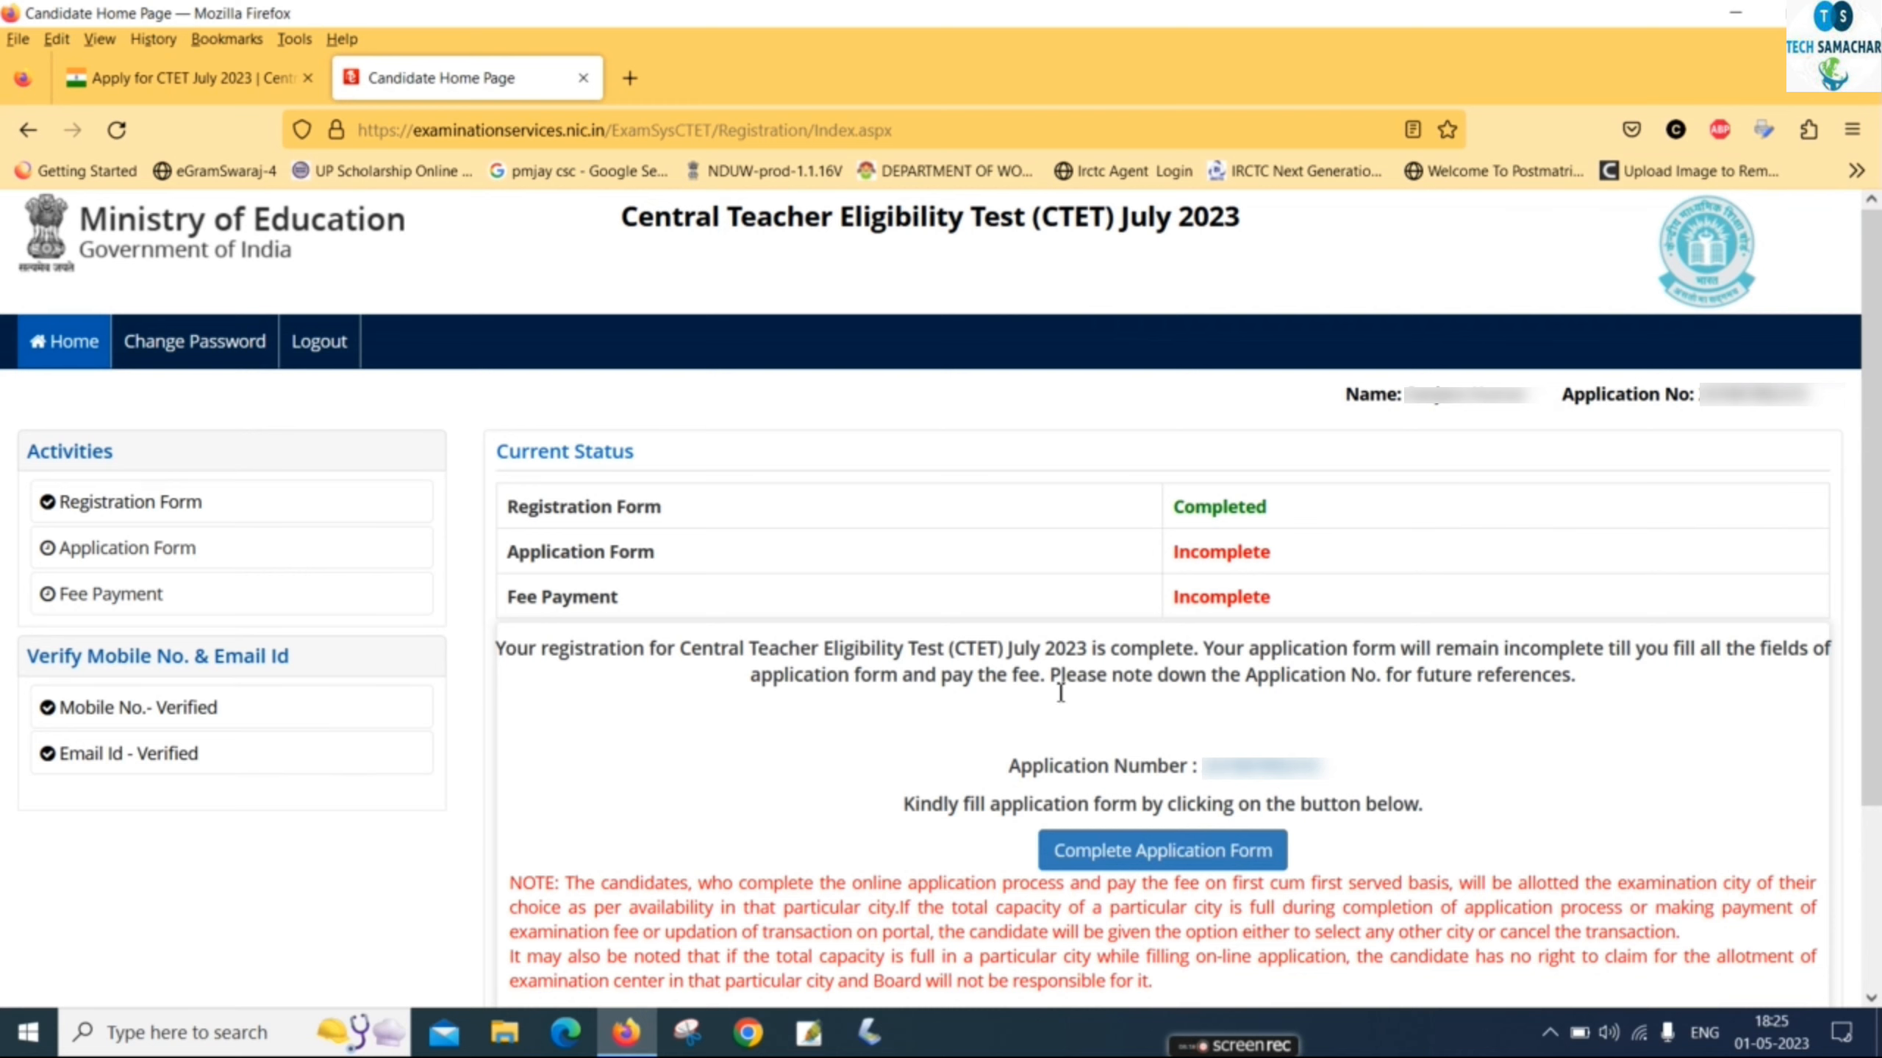
click(1193, 835)
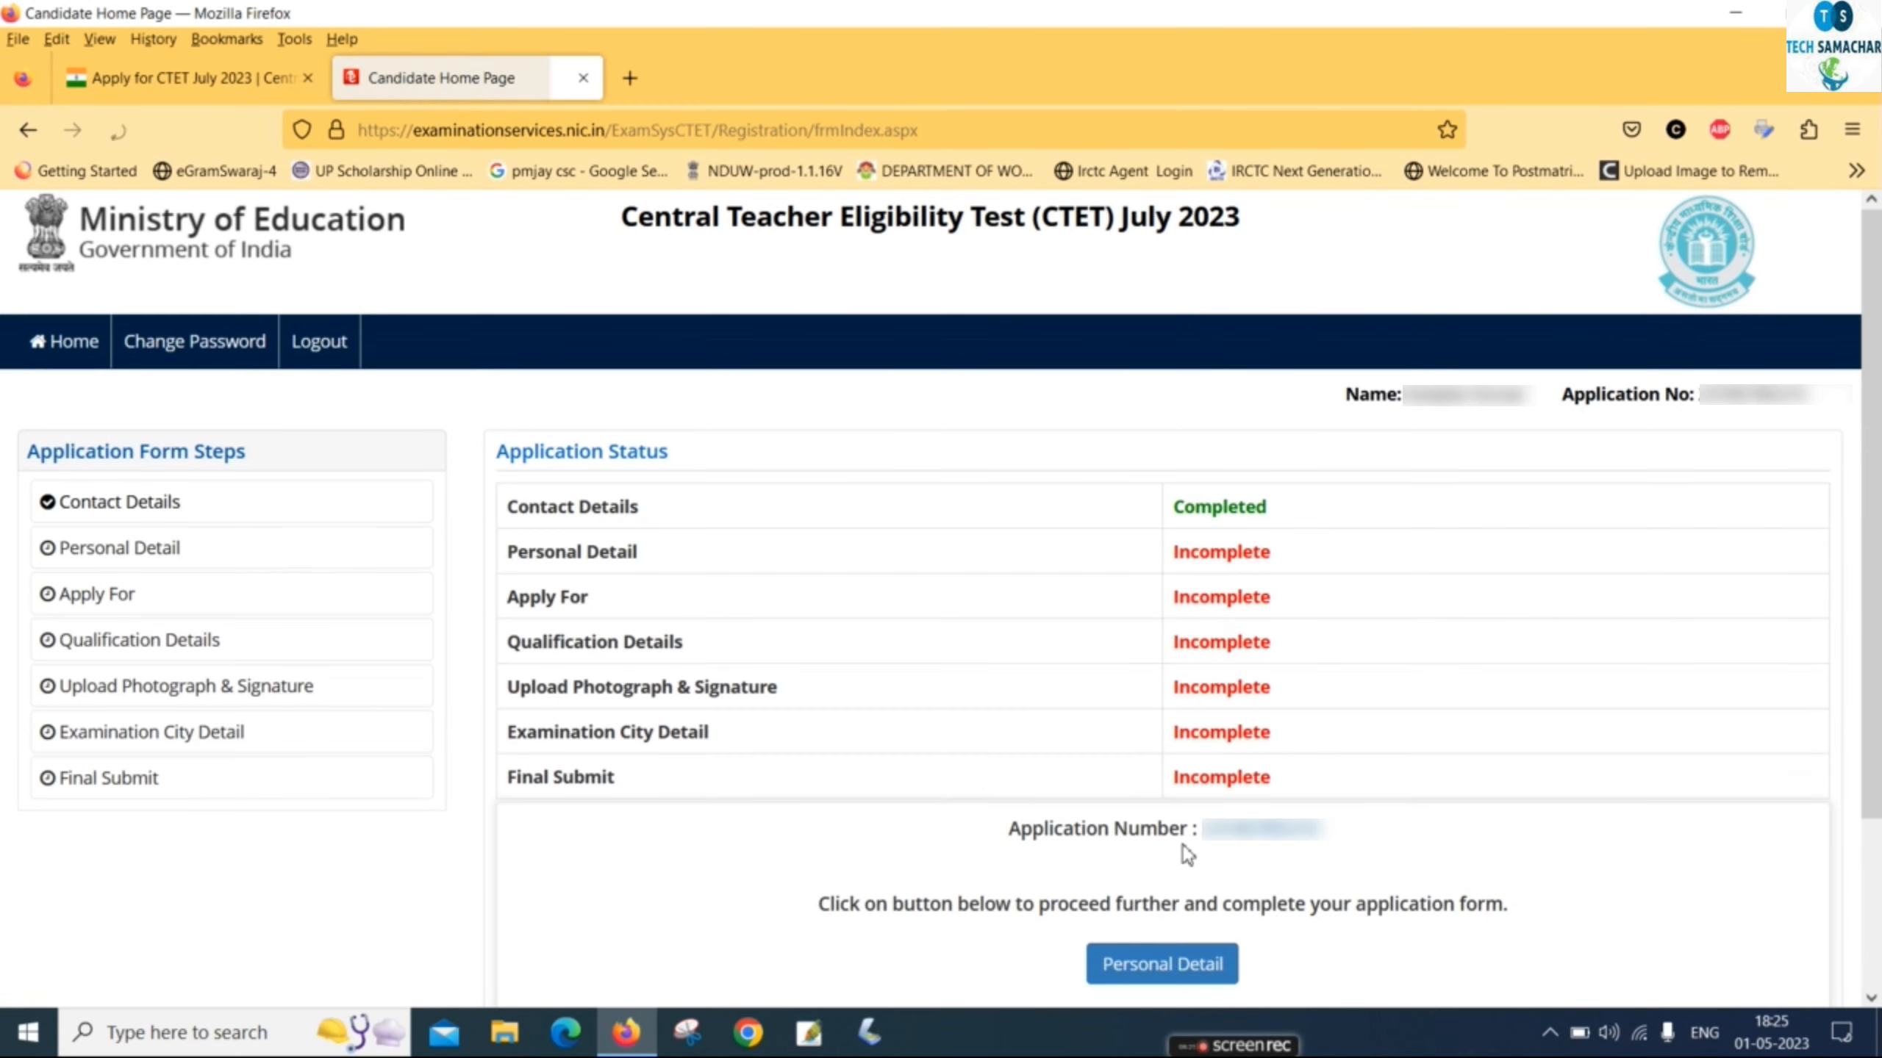
In Personal Detail, set nationality Indian, category OBC- NCL, disability No, employment Not Employed
click(1215, 964)
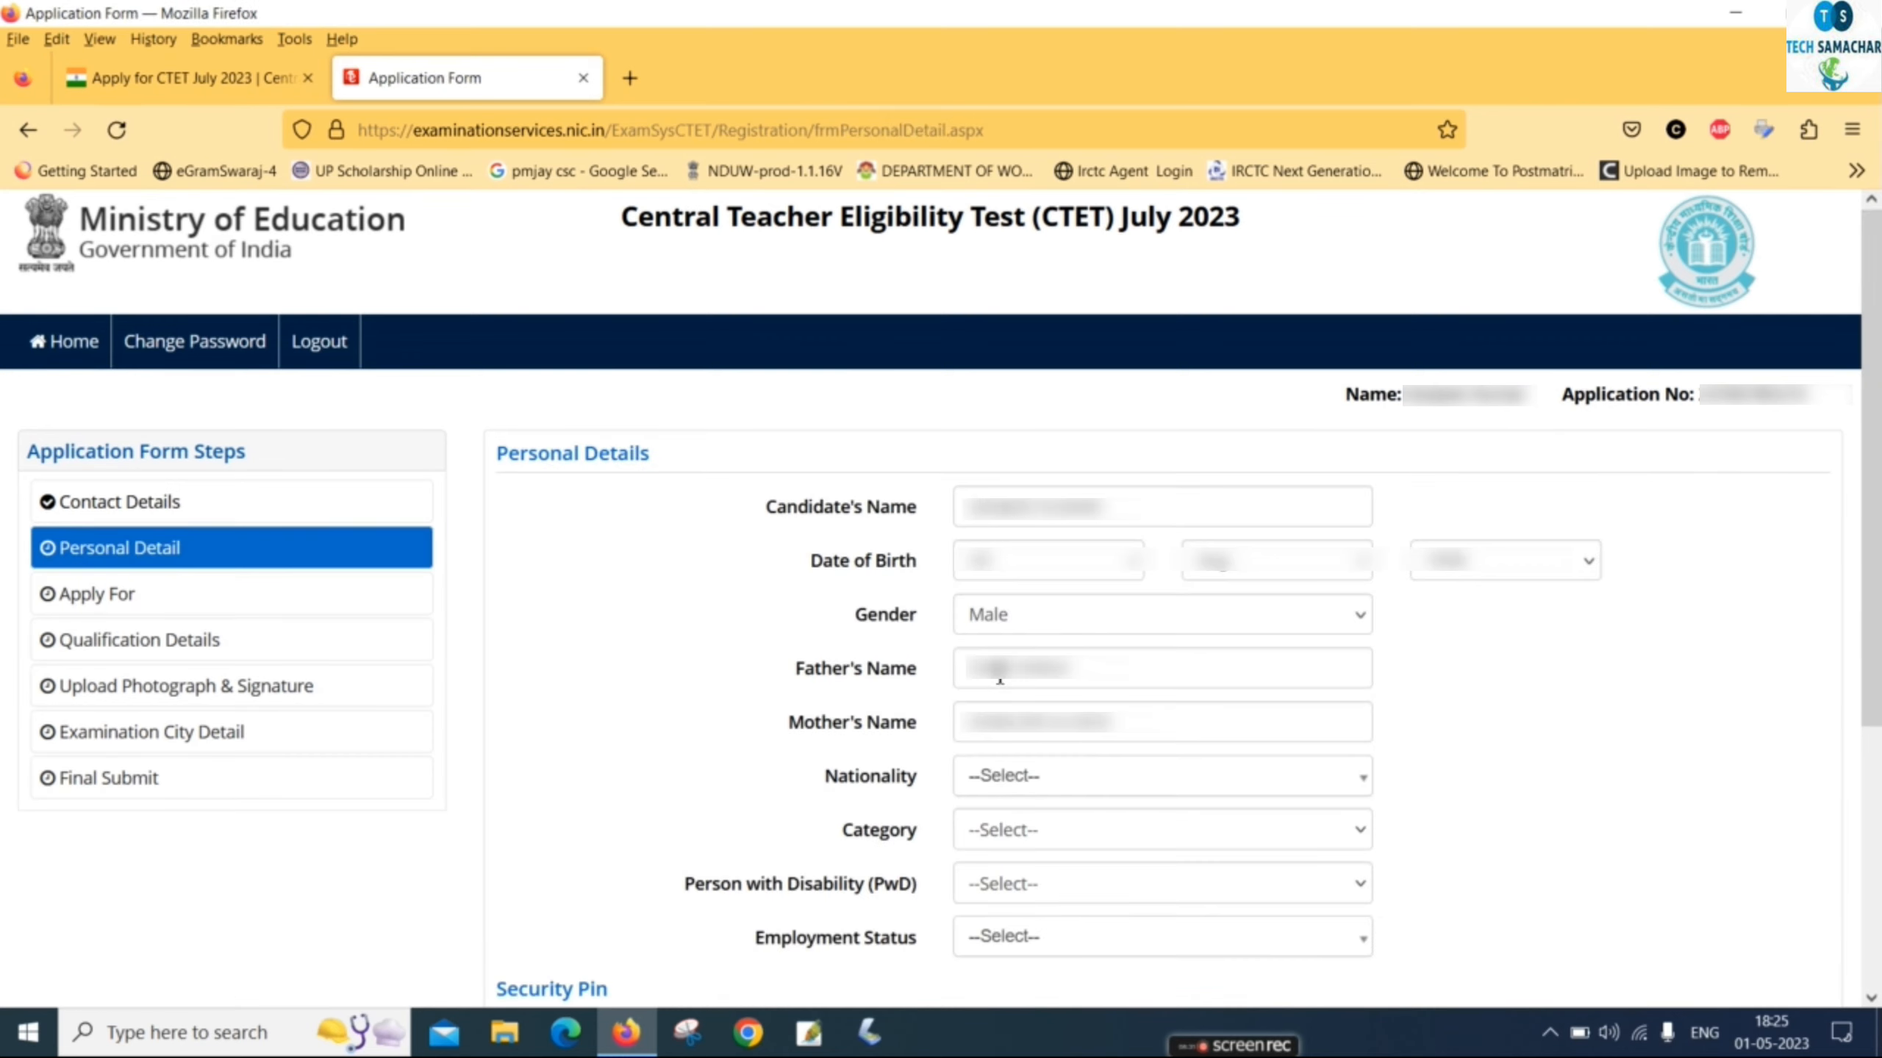
click(1022, 782)
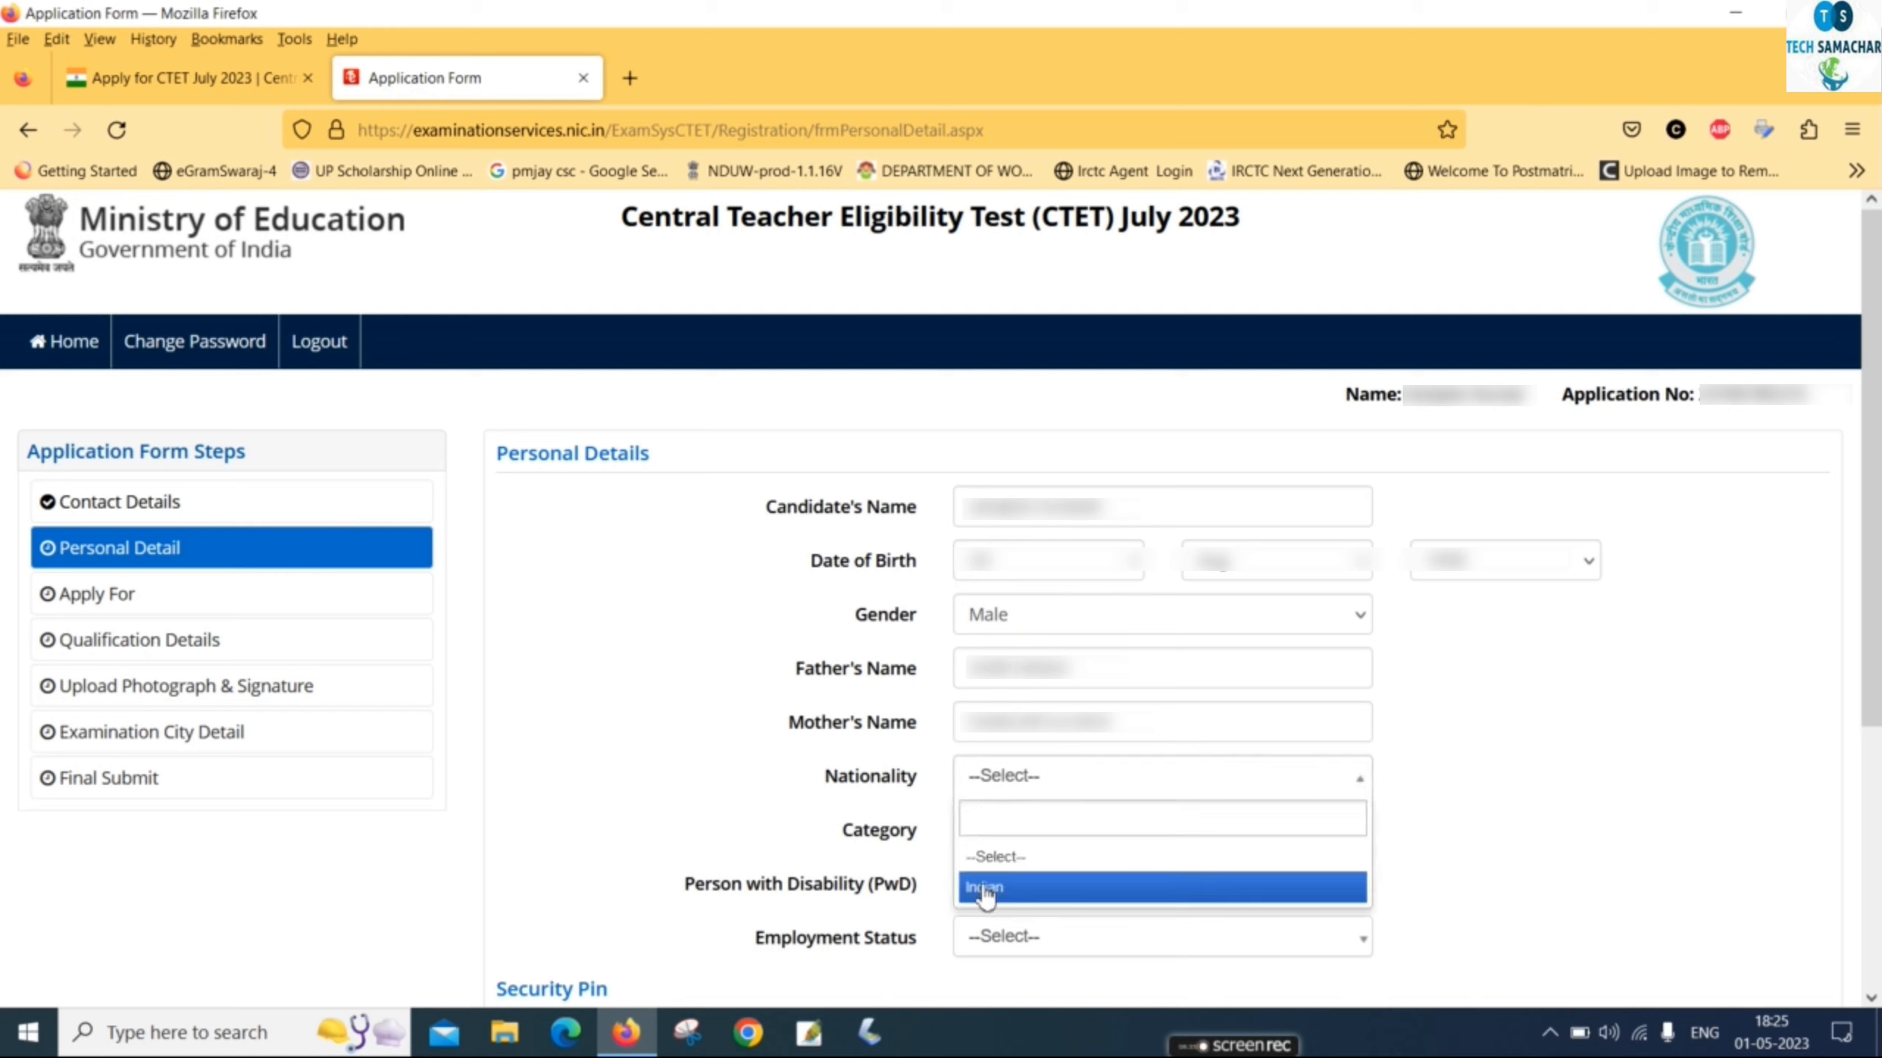
click(985, 888)
click(1015, 845)
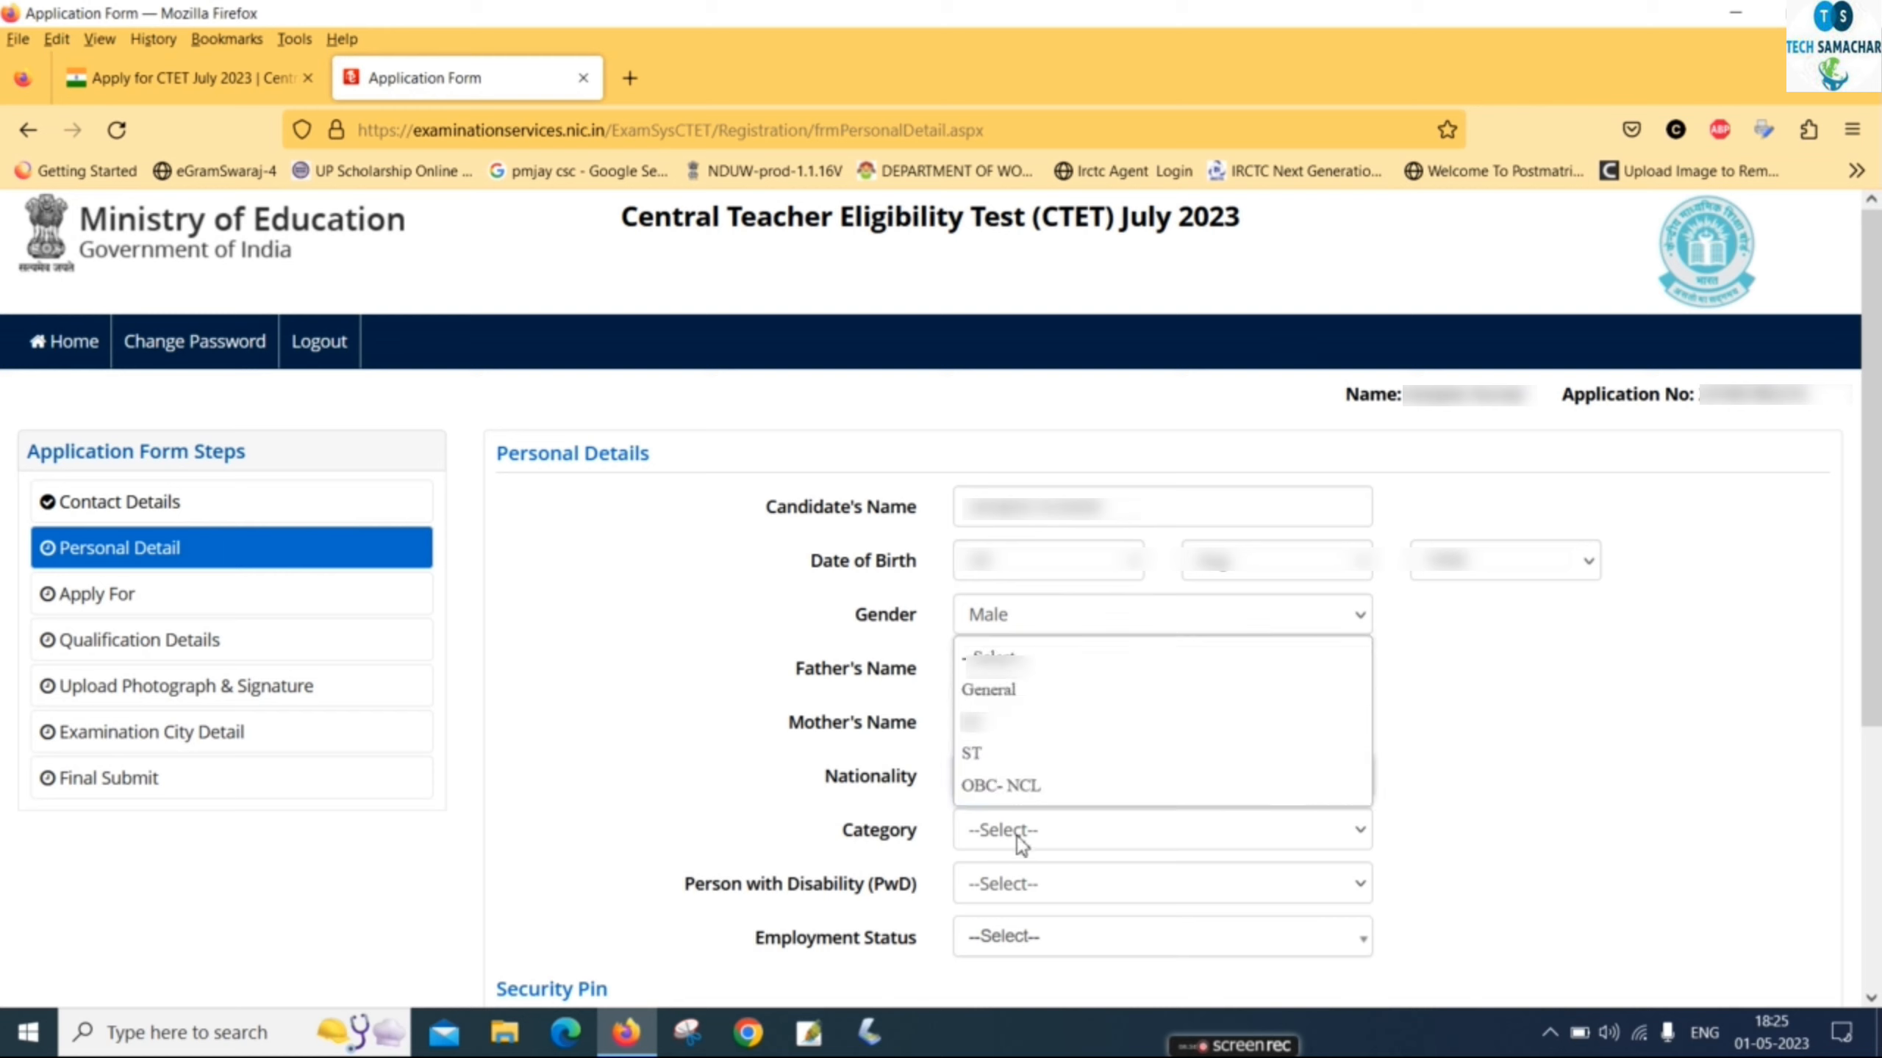
click(1027, 791)
click(1037, 884)
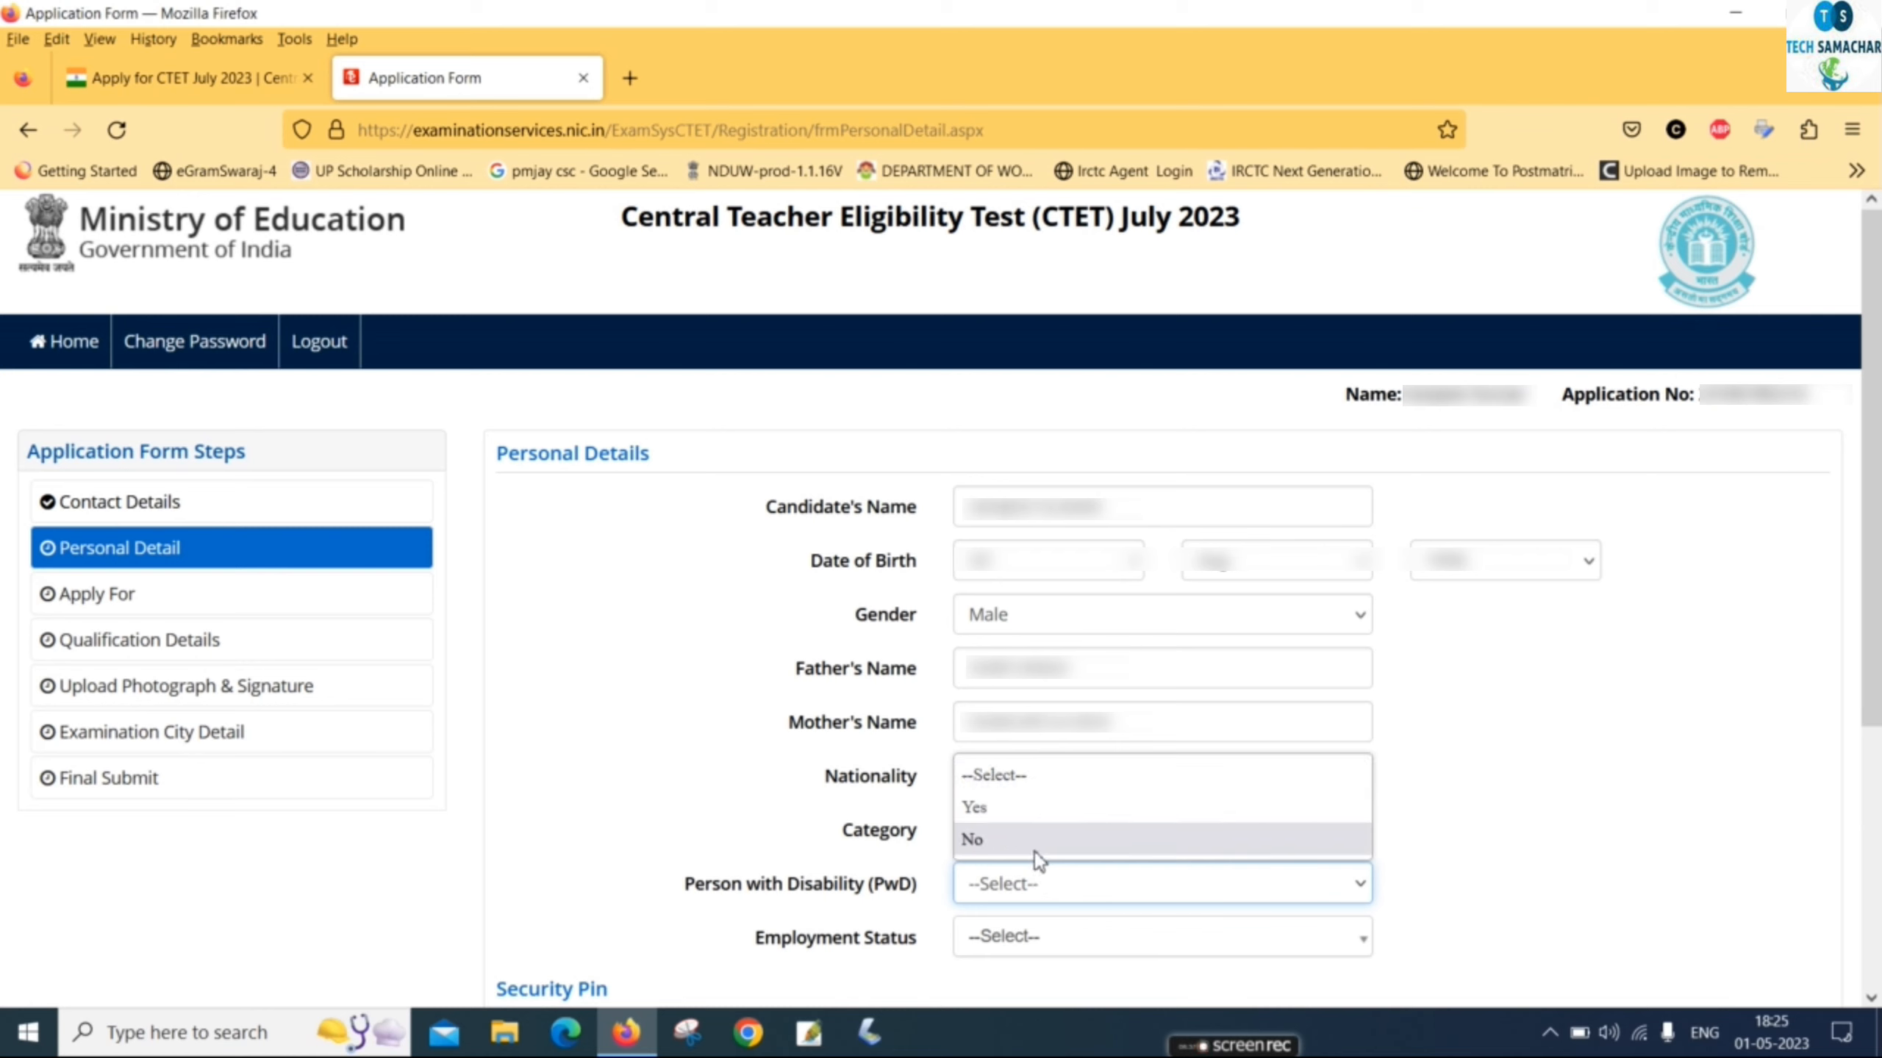
click(1035, 851)
click(1032, 941)
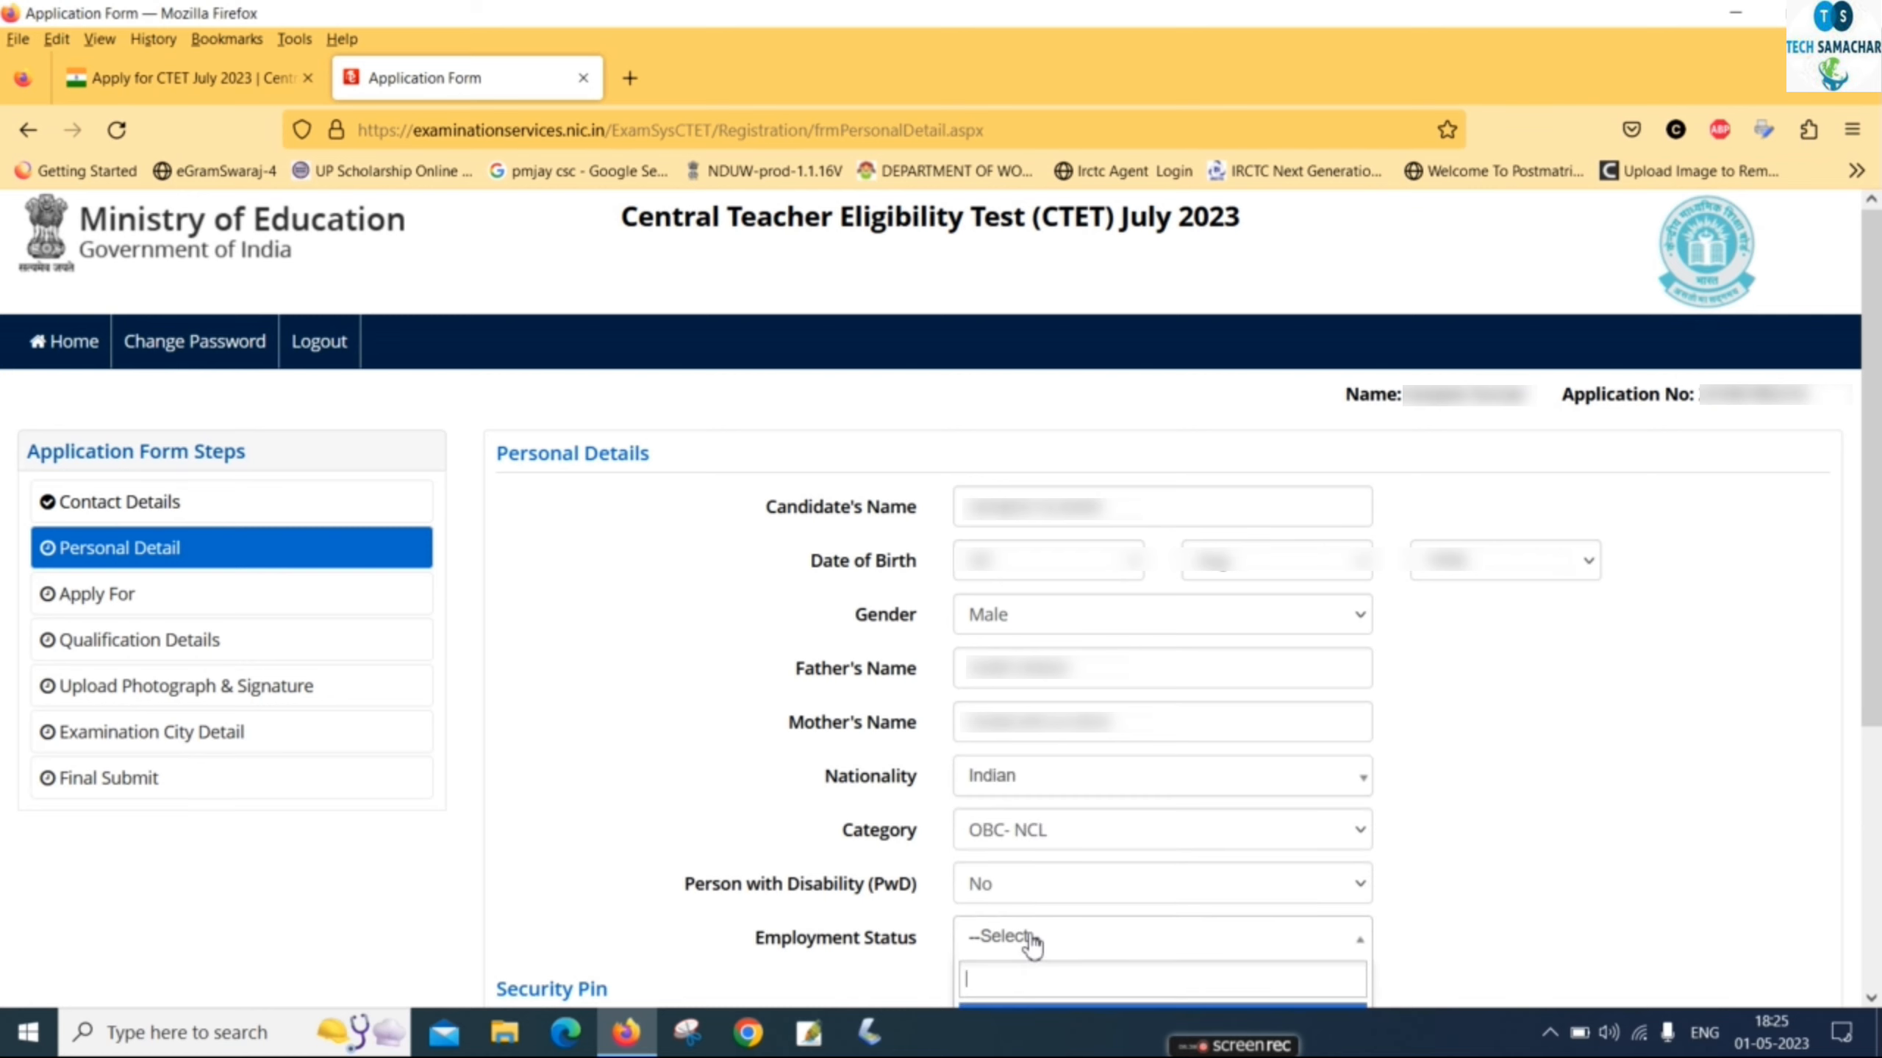
click(1021, 671)
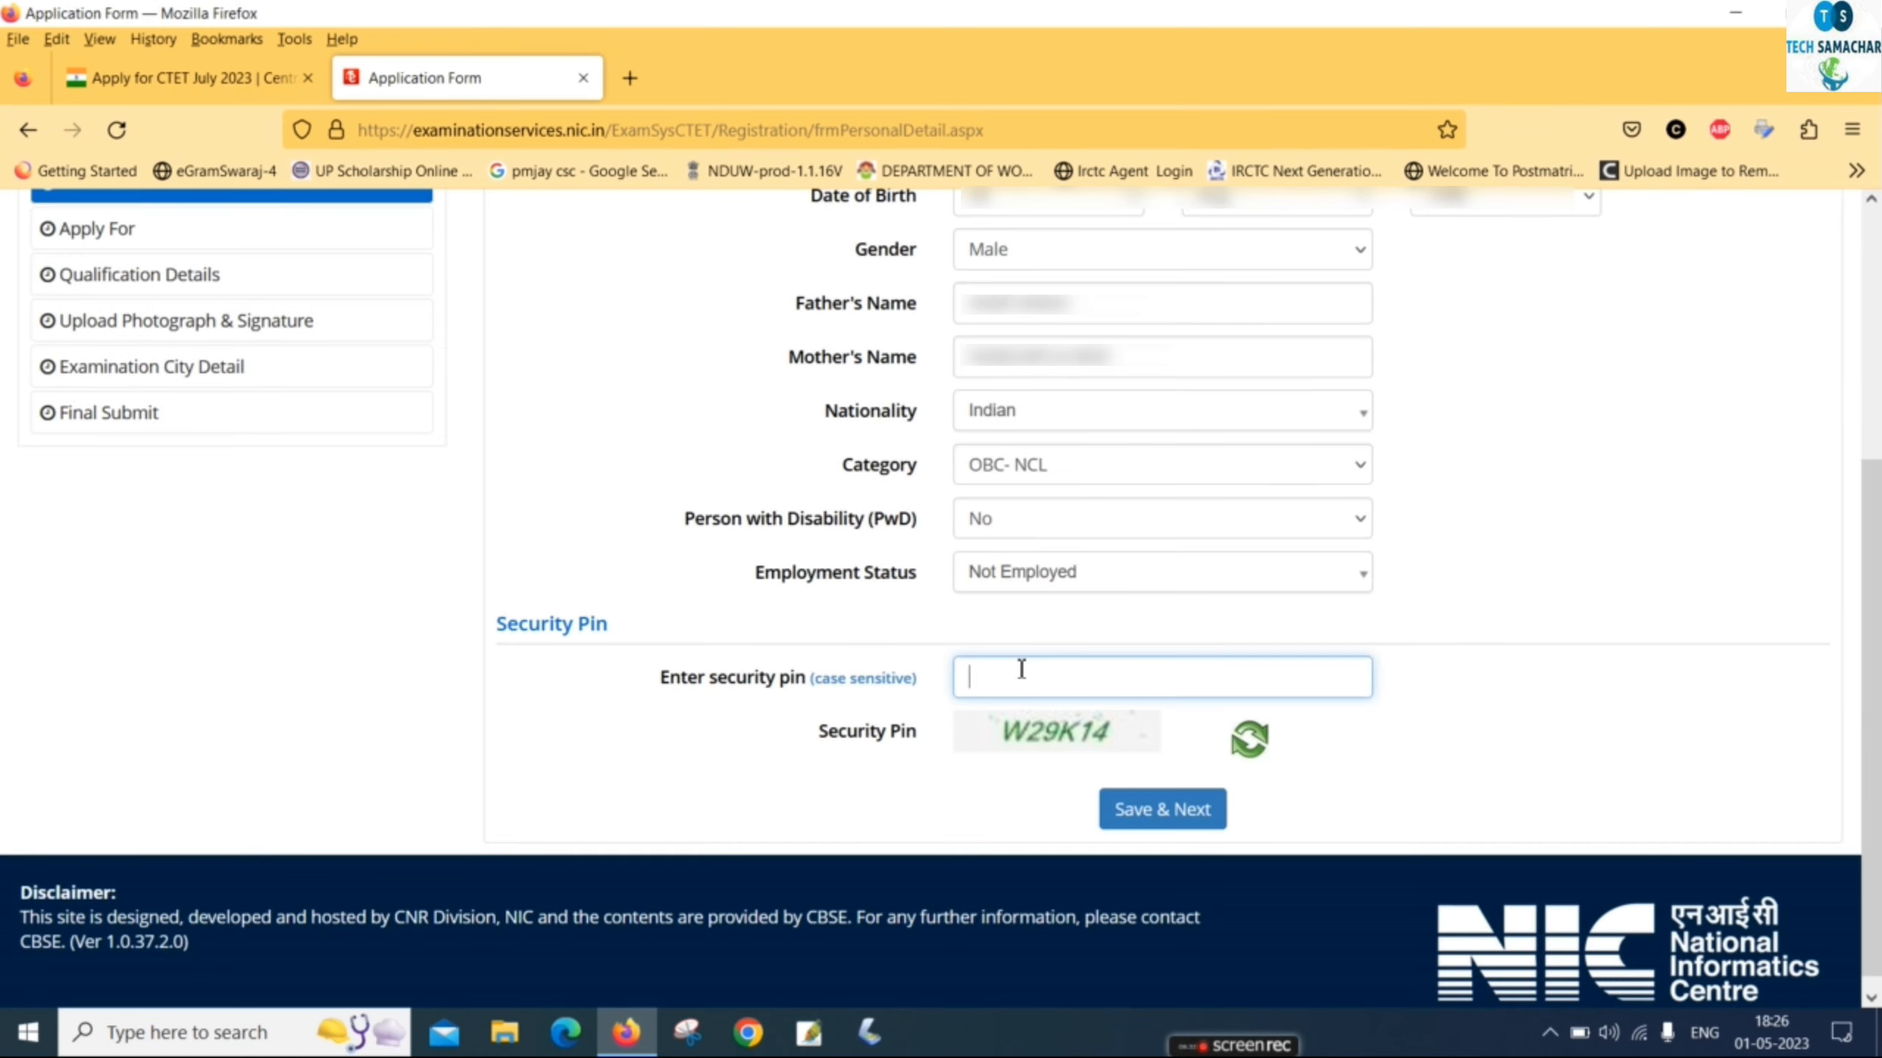
Enter the security pin and save the personal details with Save & Next
text(W)
text(29K14)
click(1136, 799)
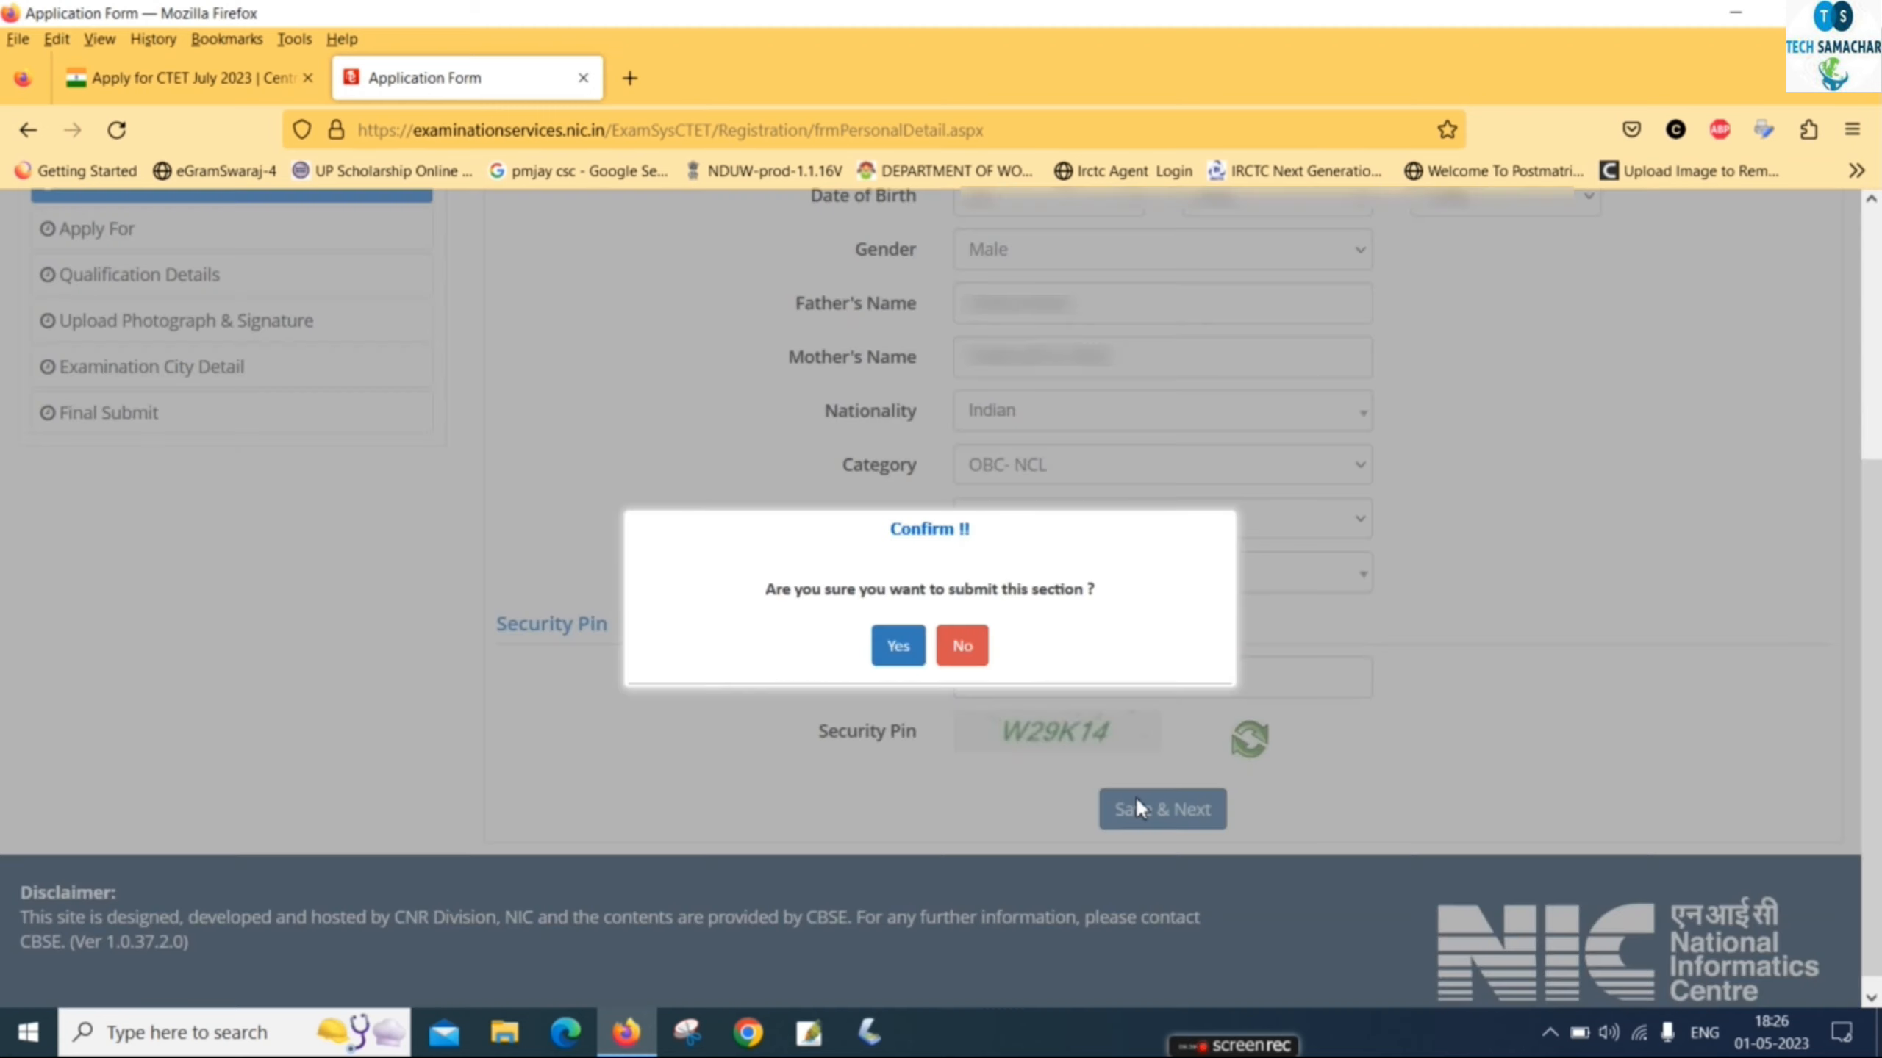
click(900, 655)
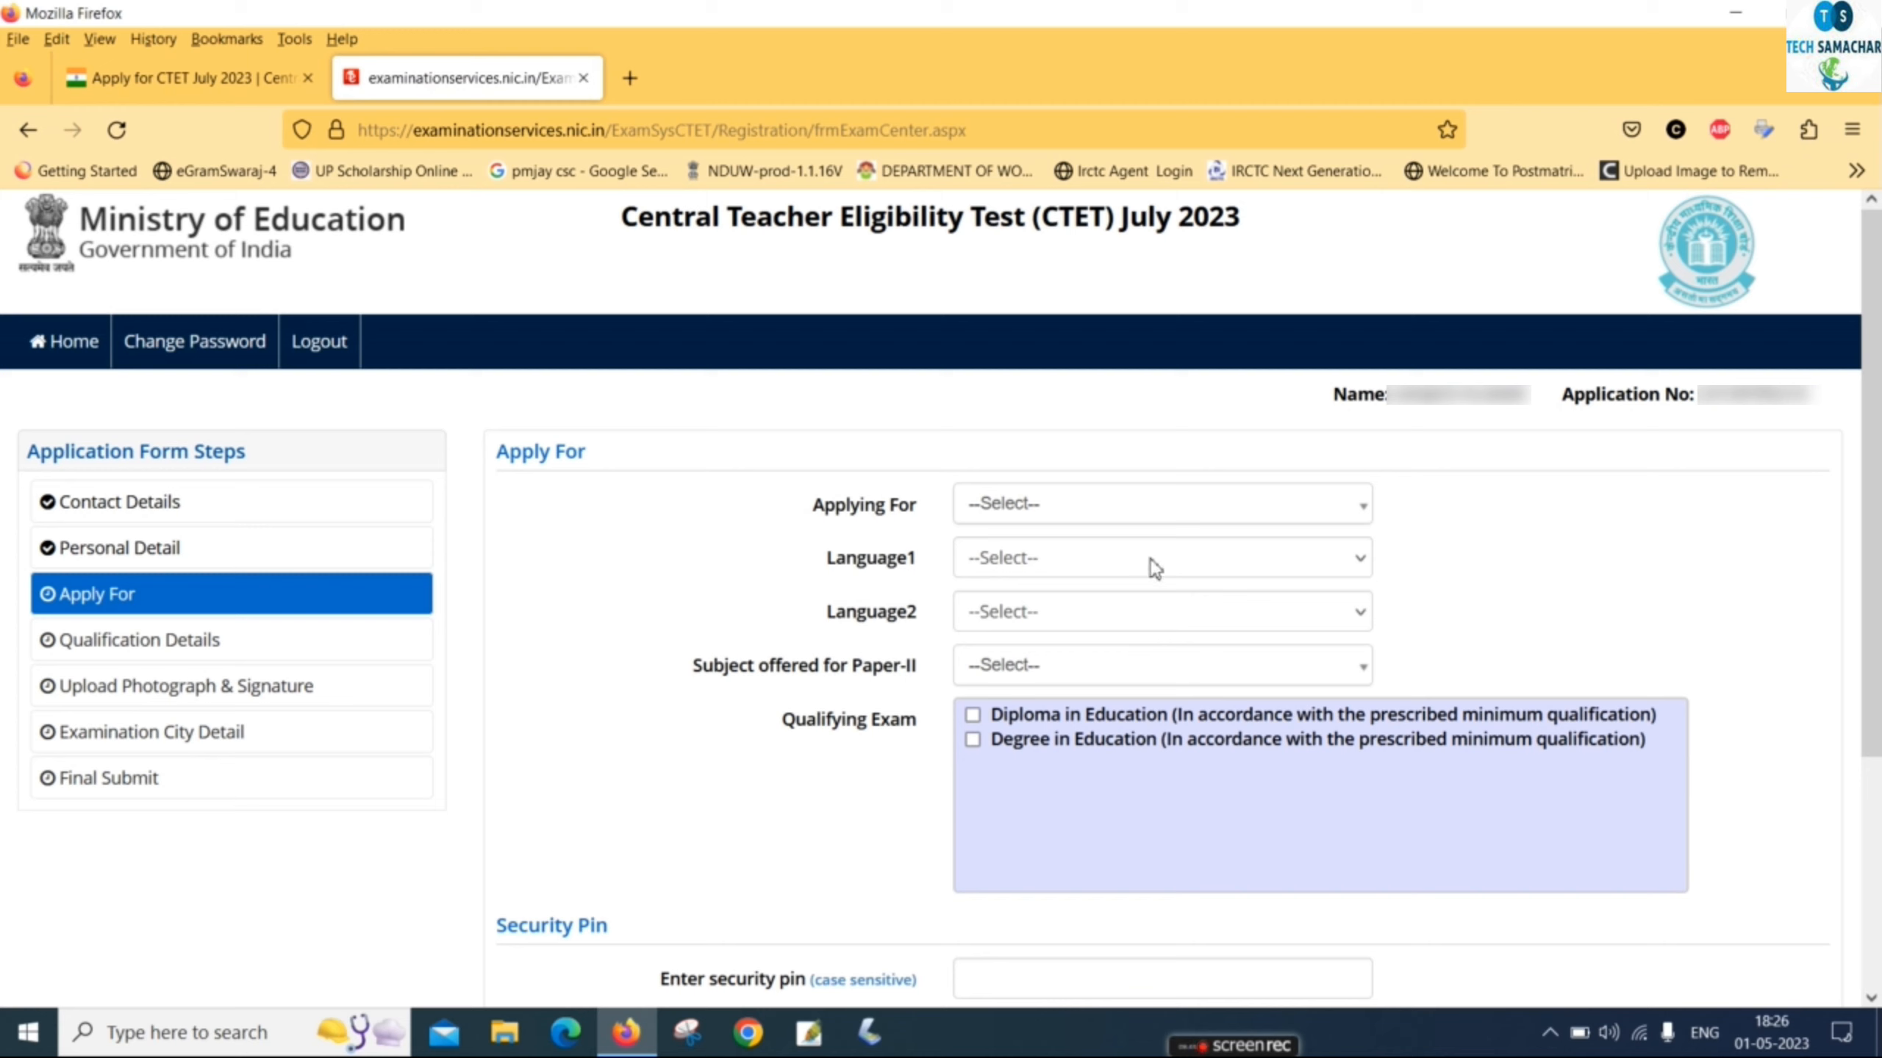
Select 'Both (Paper-I and Paper-II)' under Applying For, Hindi for Language1 and Sanskrit for Language2
click(1118, 510)
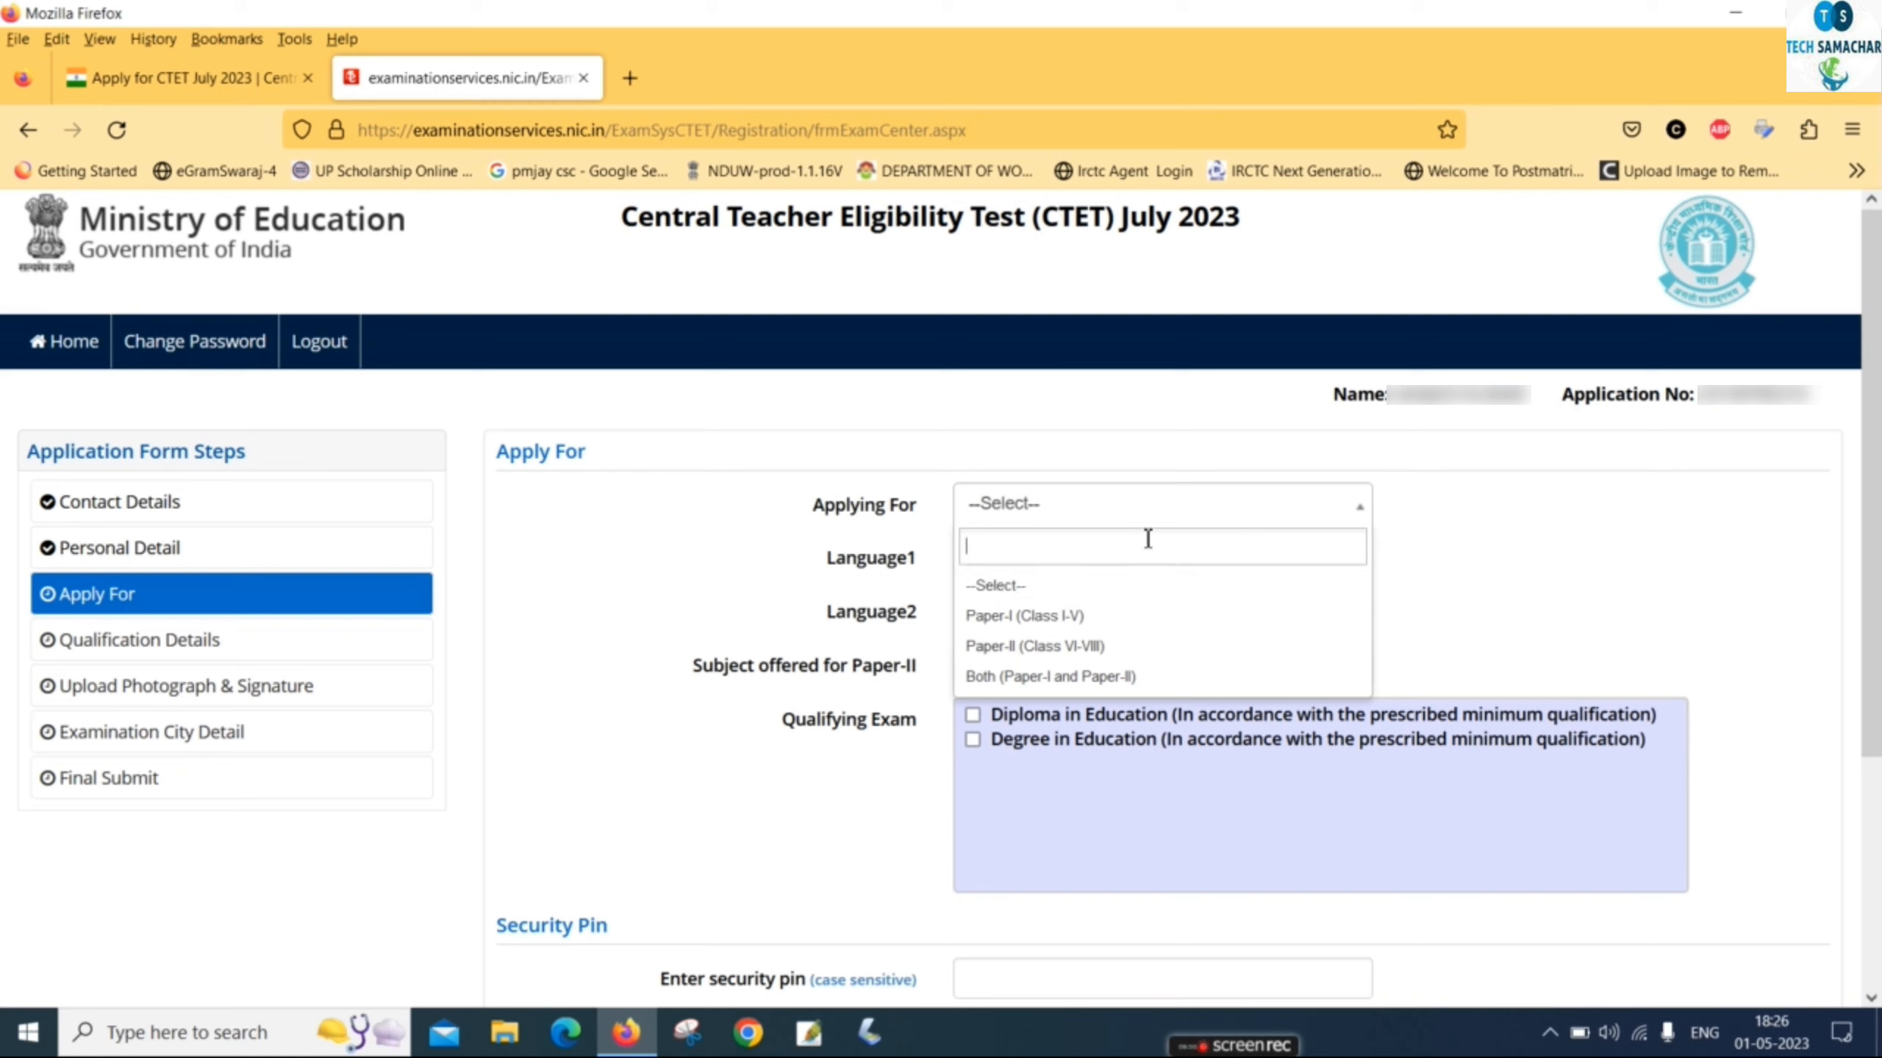
click(1576, 591)
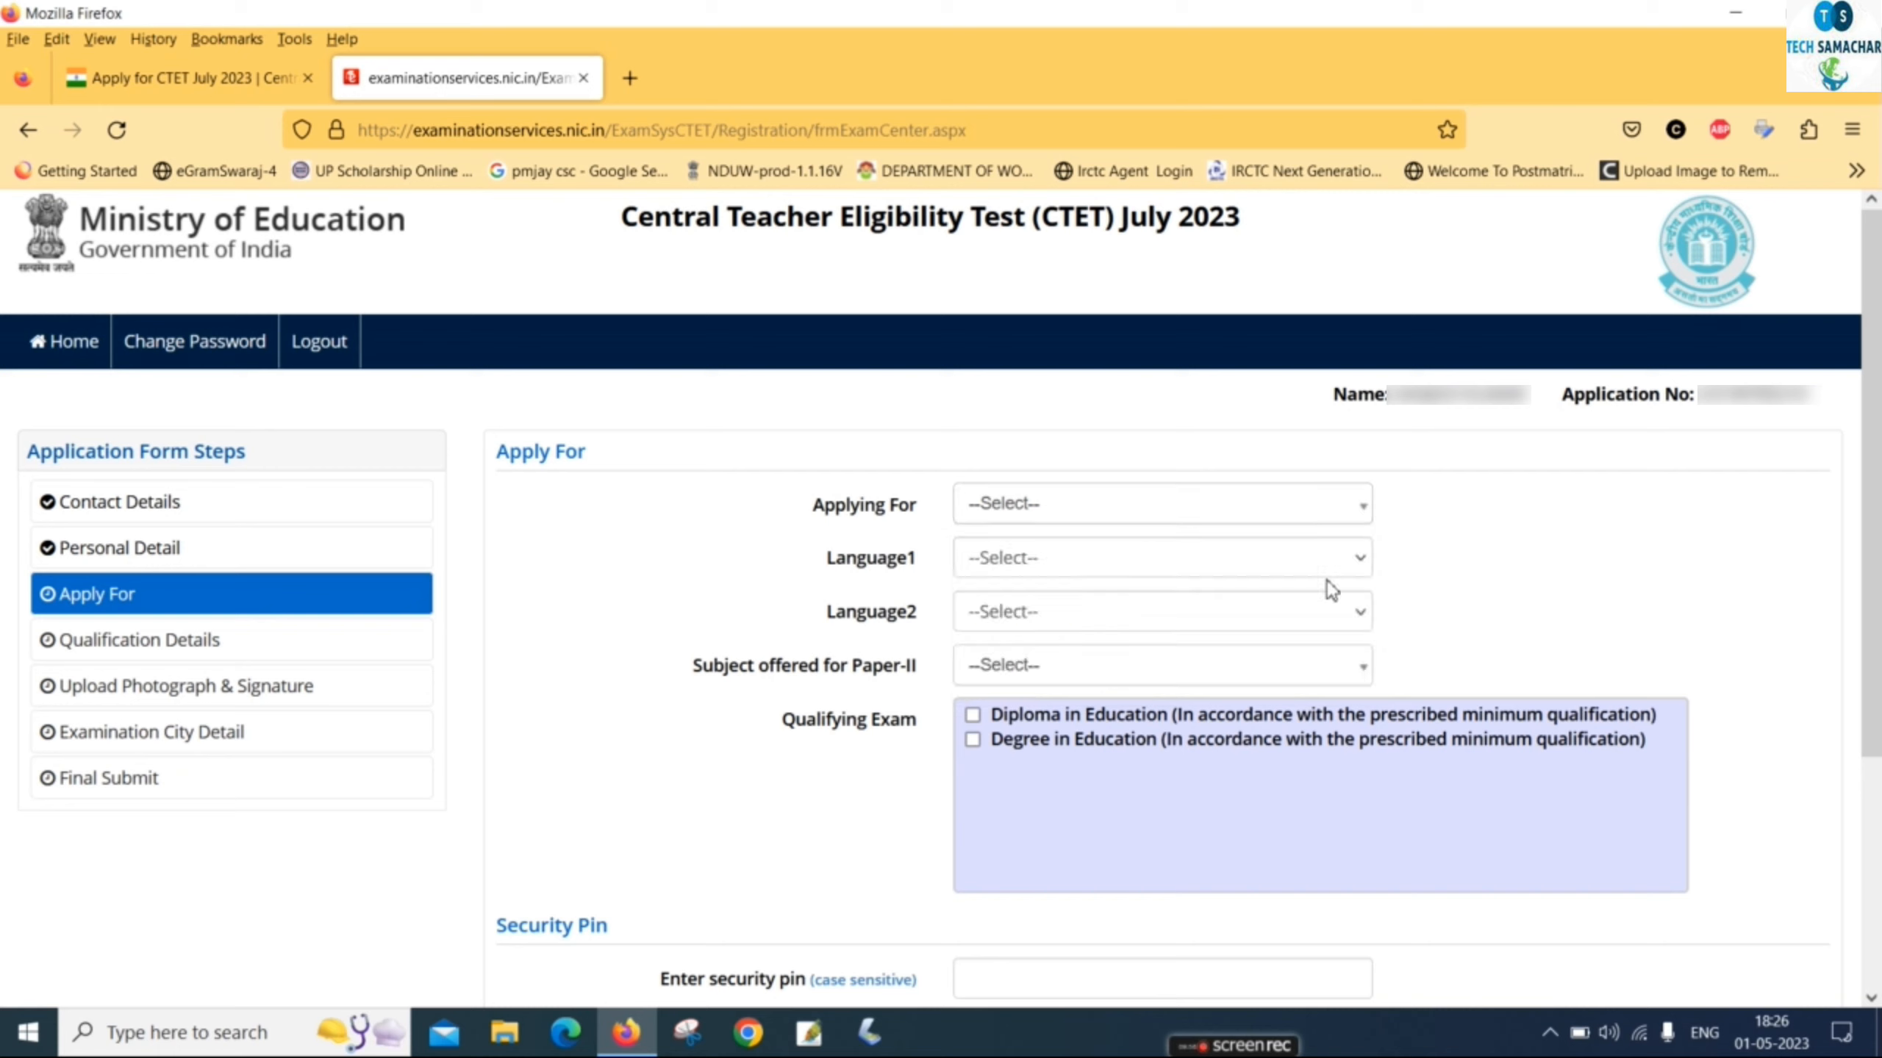
click(1261, 515)
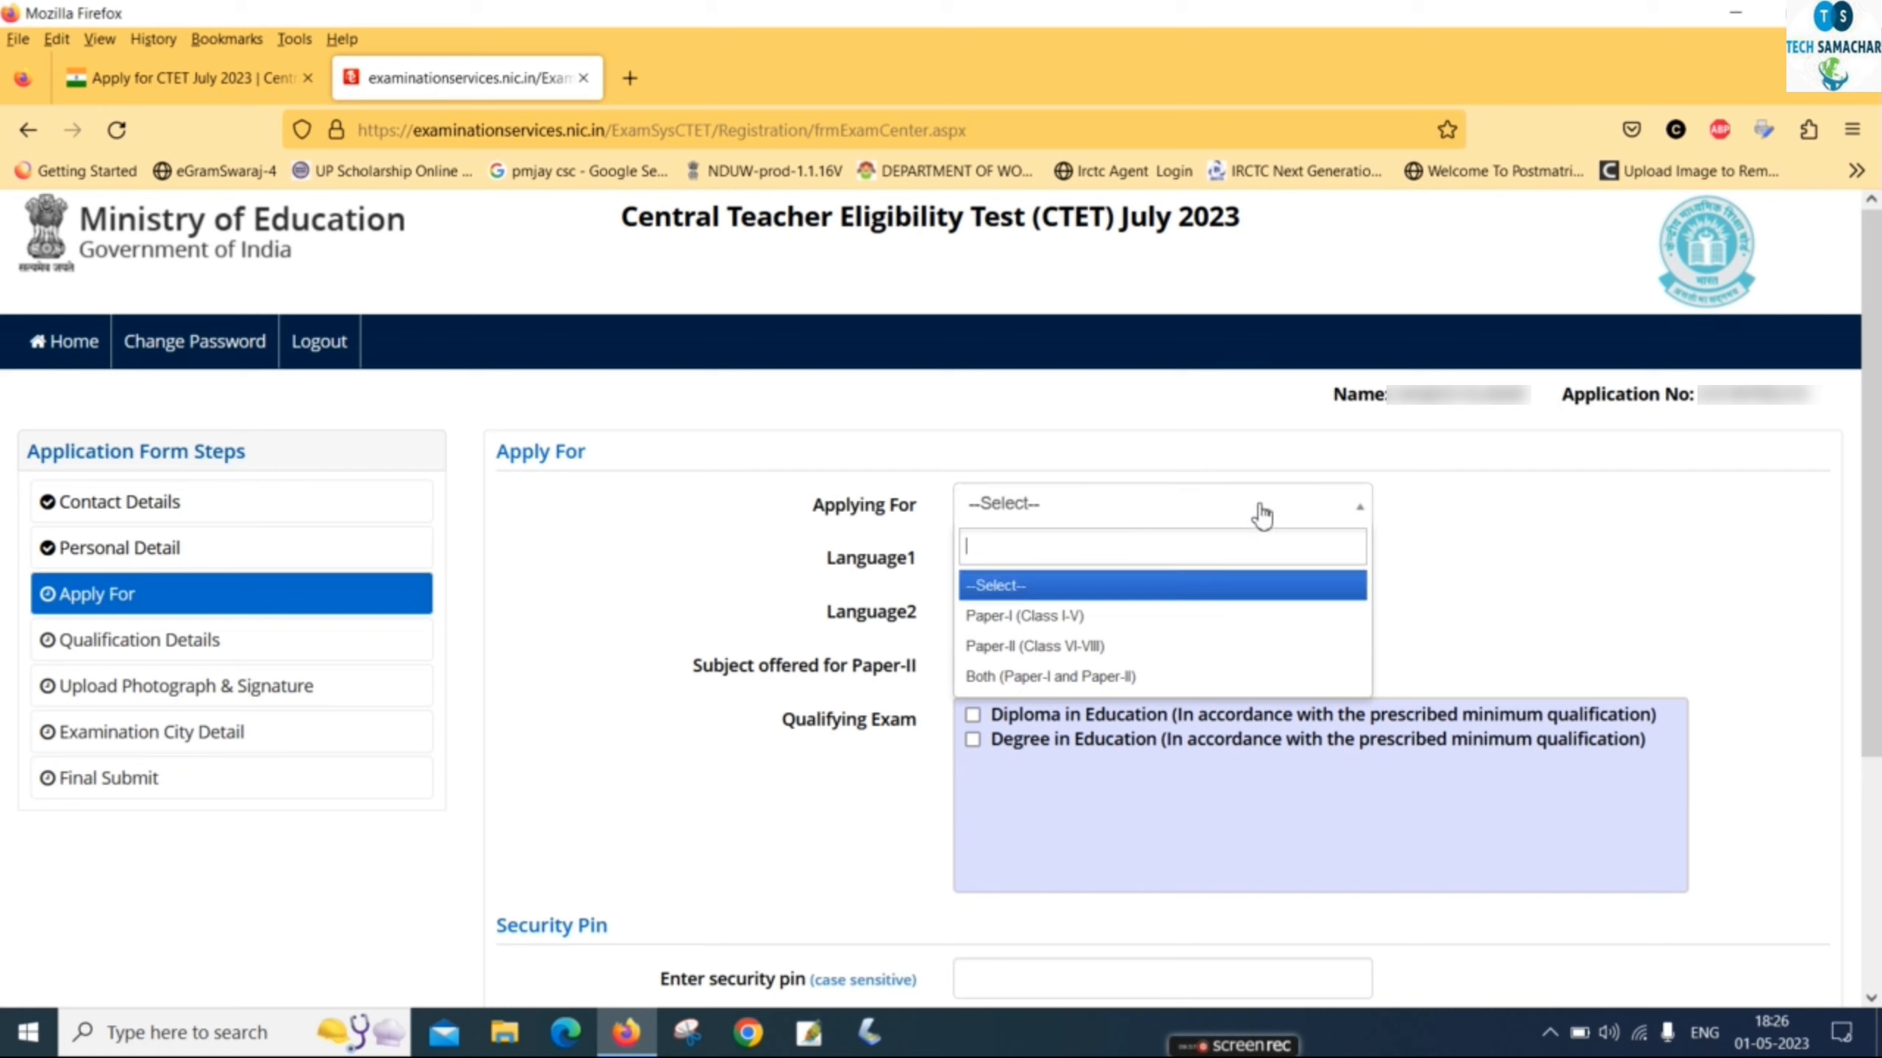
click(1185, 678)
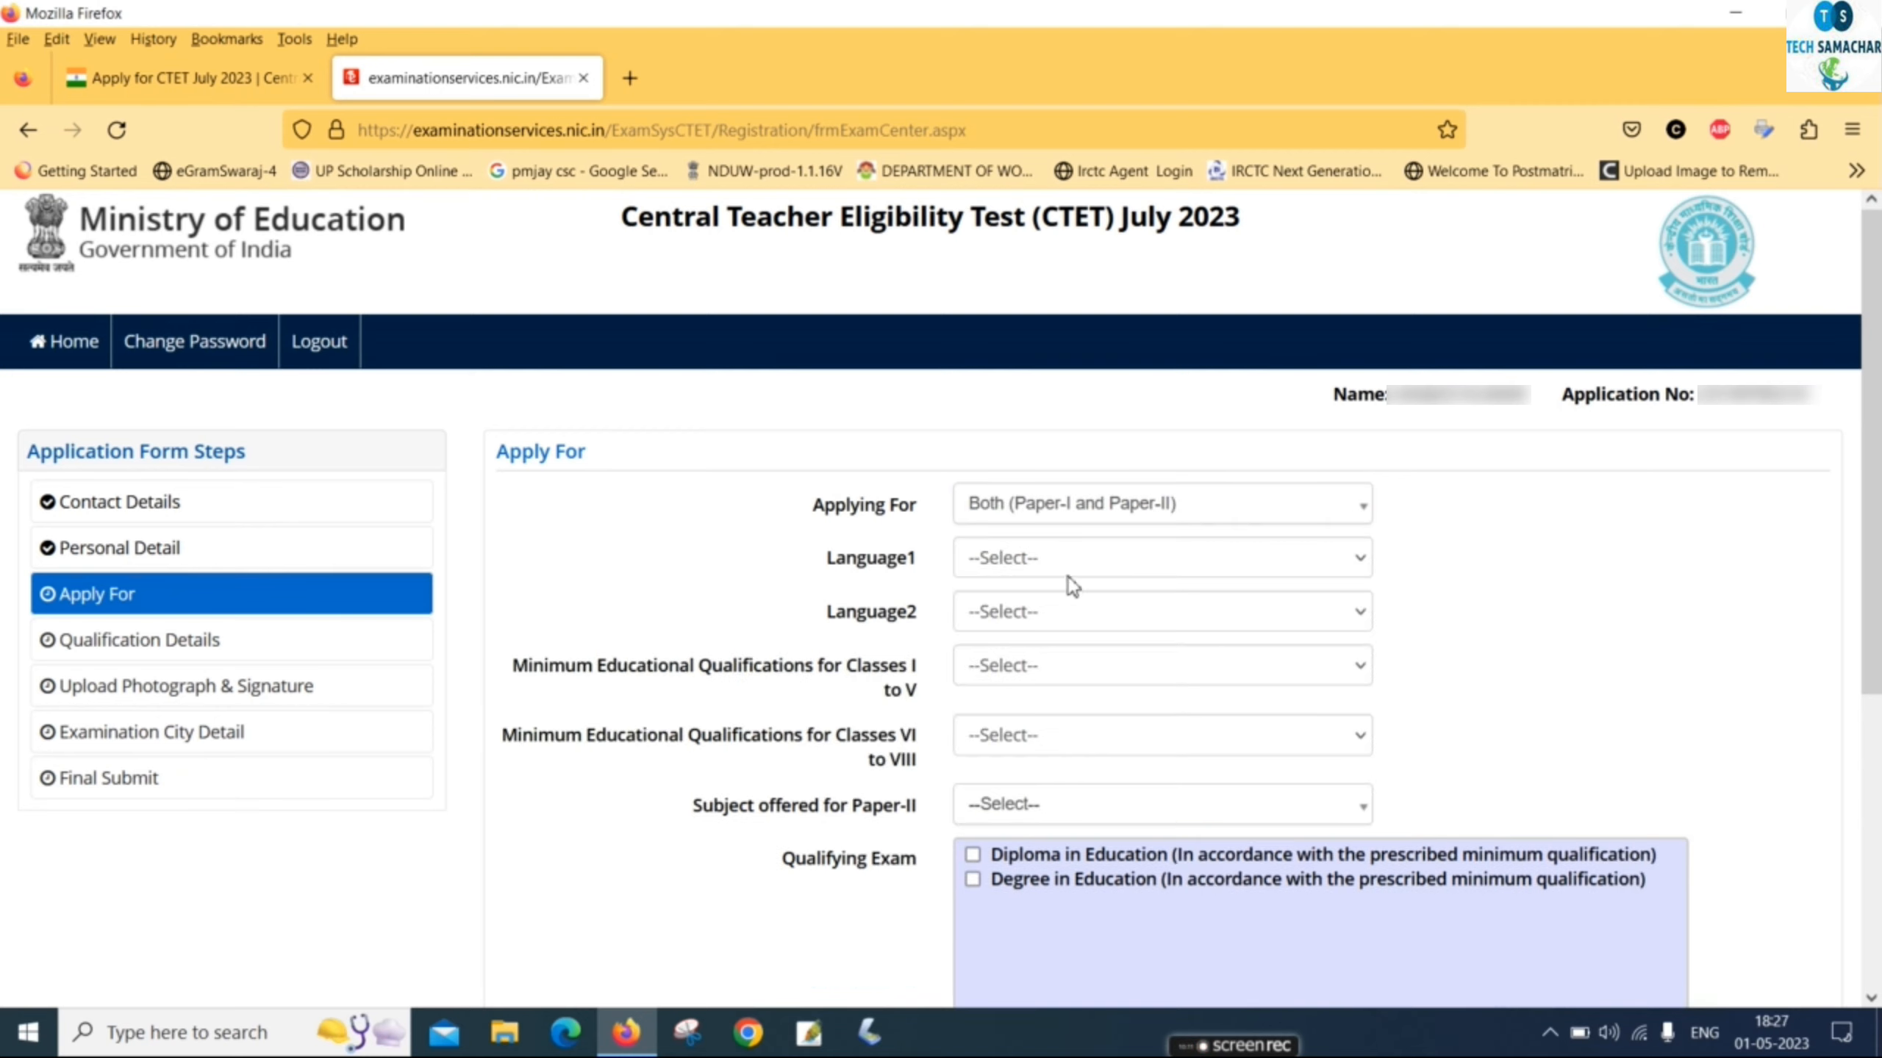
click(1067, 560)
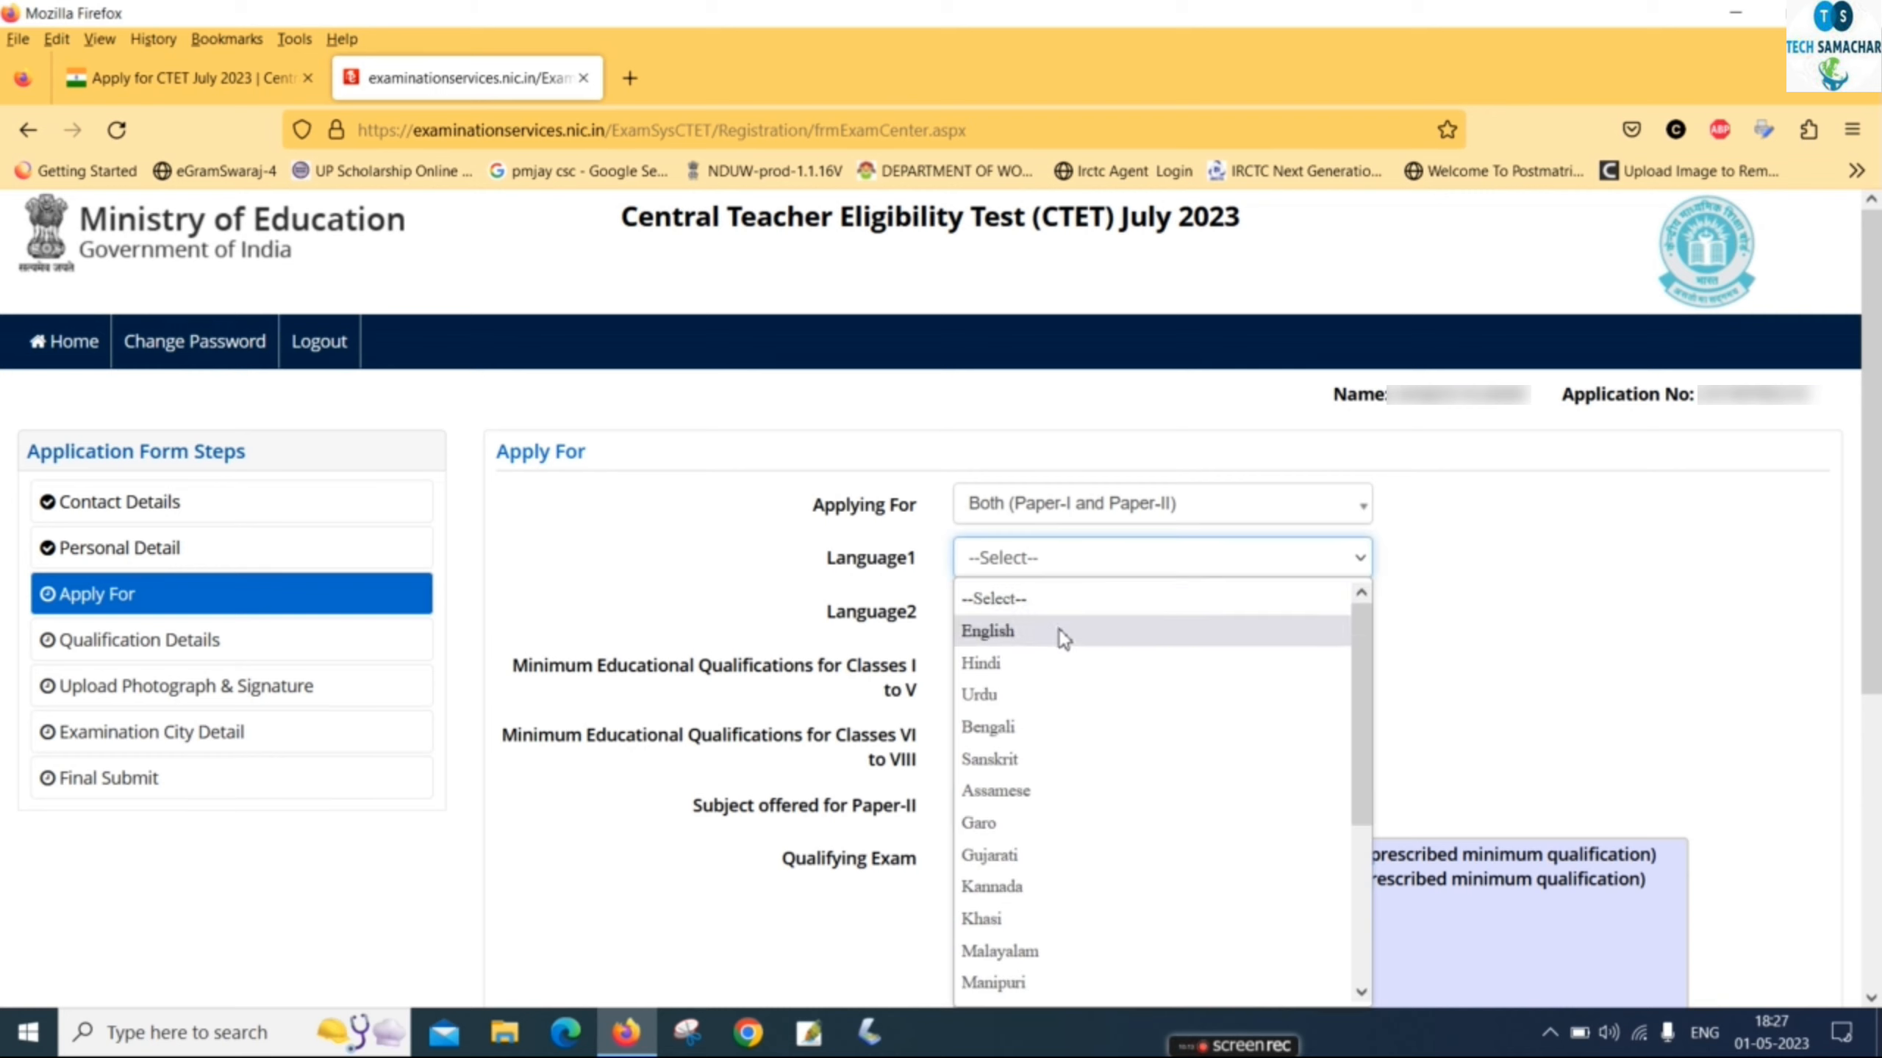
click(1056, 668)
click(1102, 615)
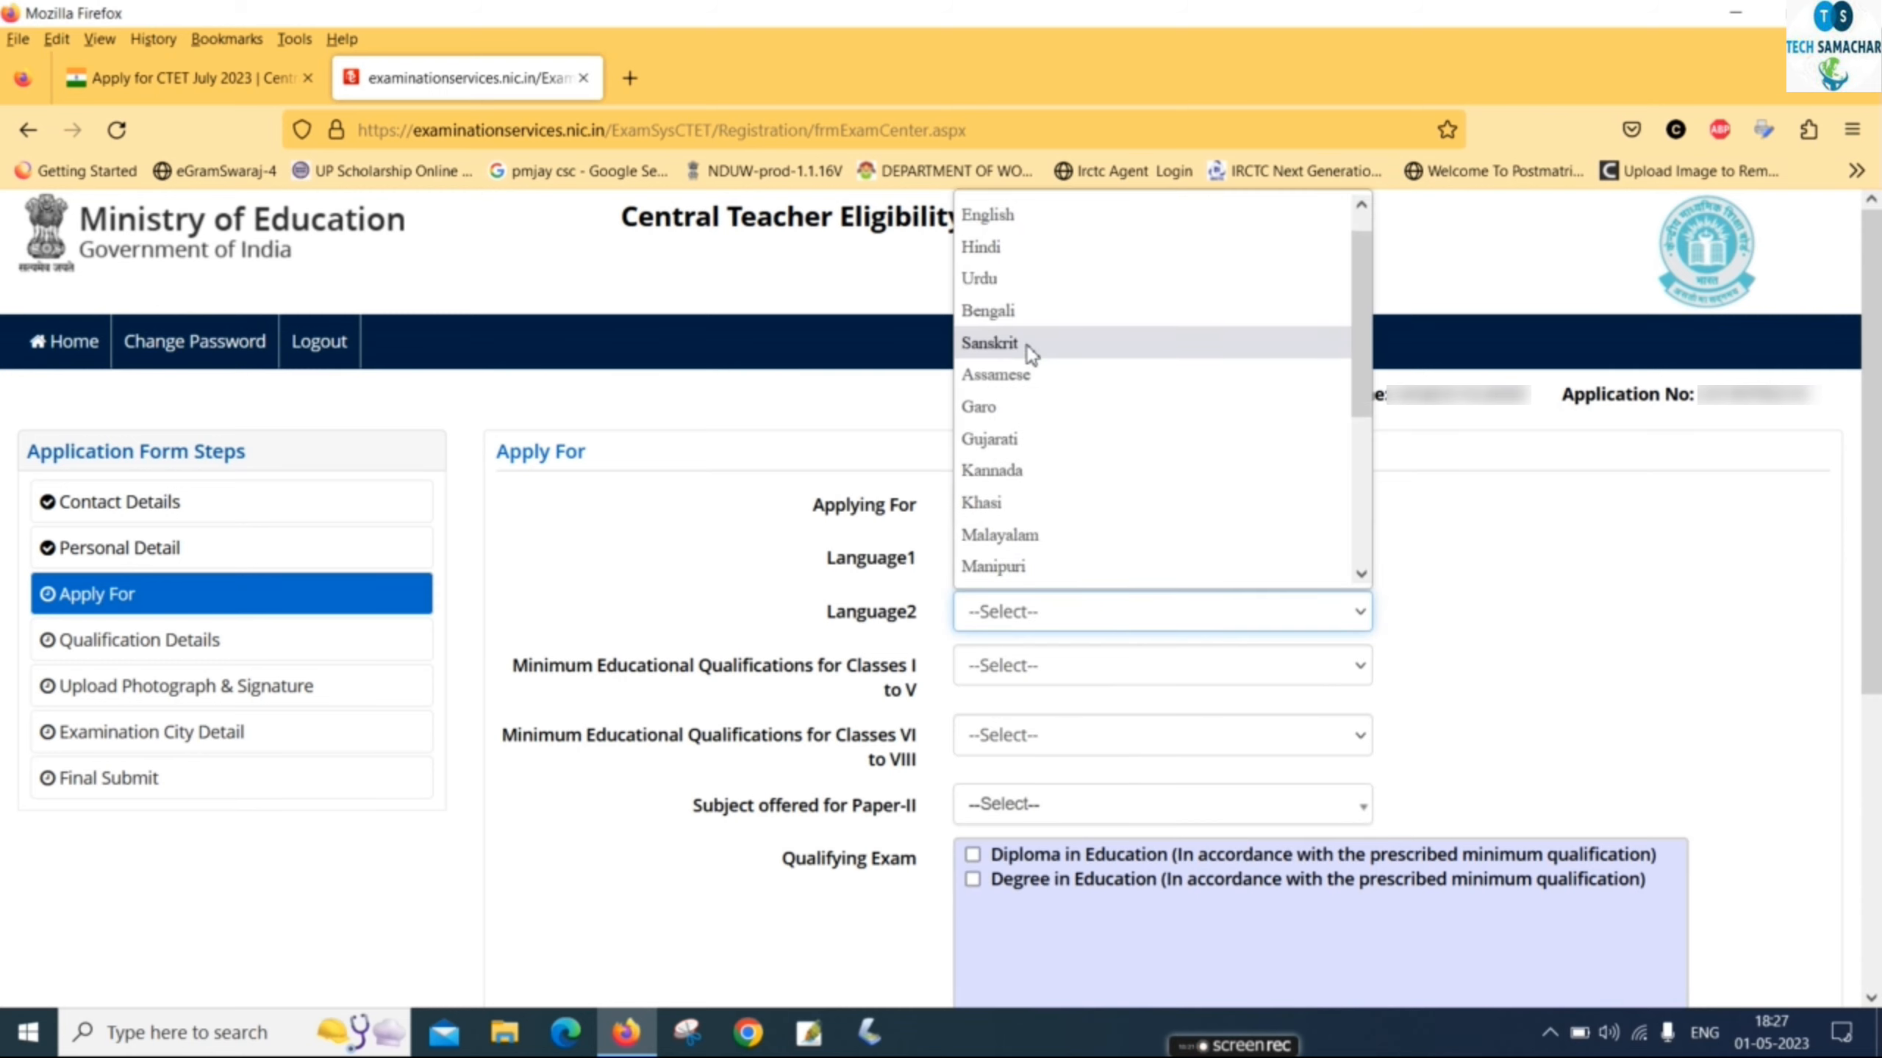
click(1028, 345)
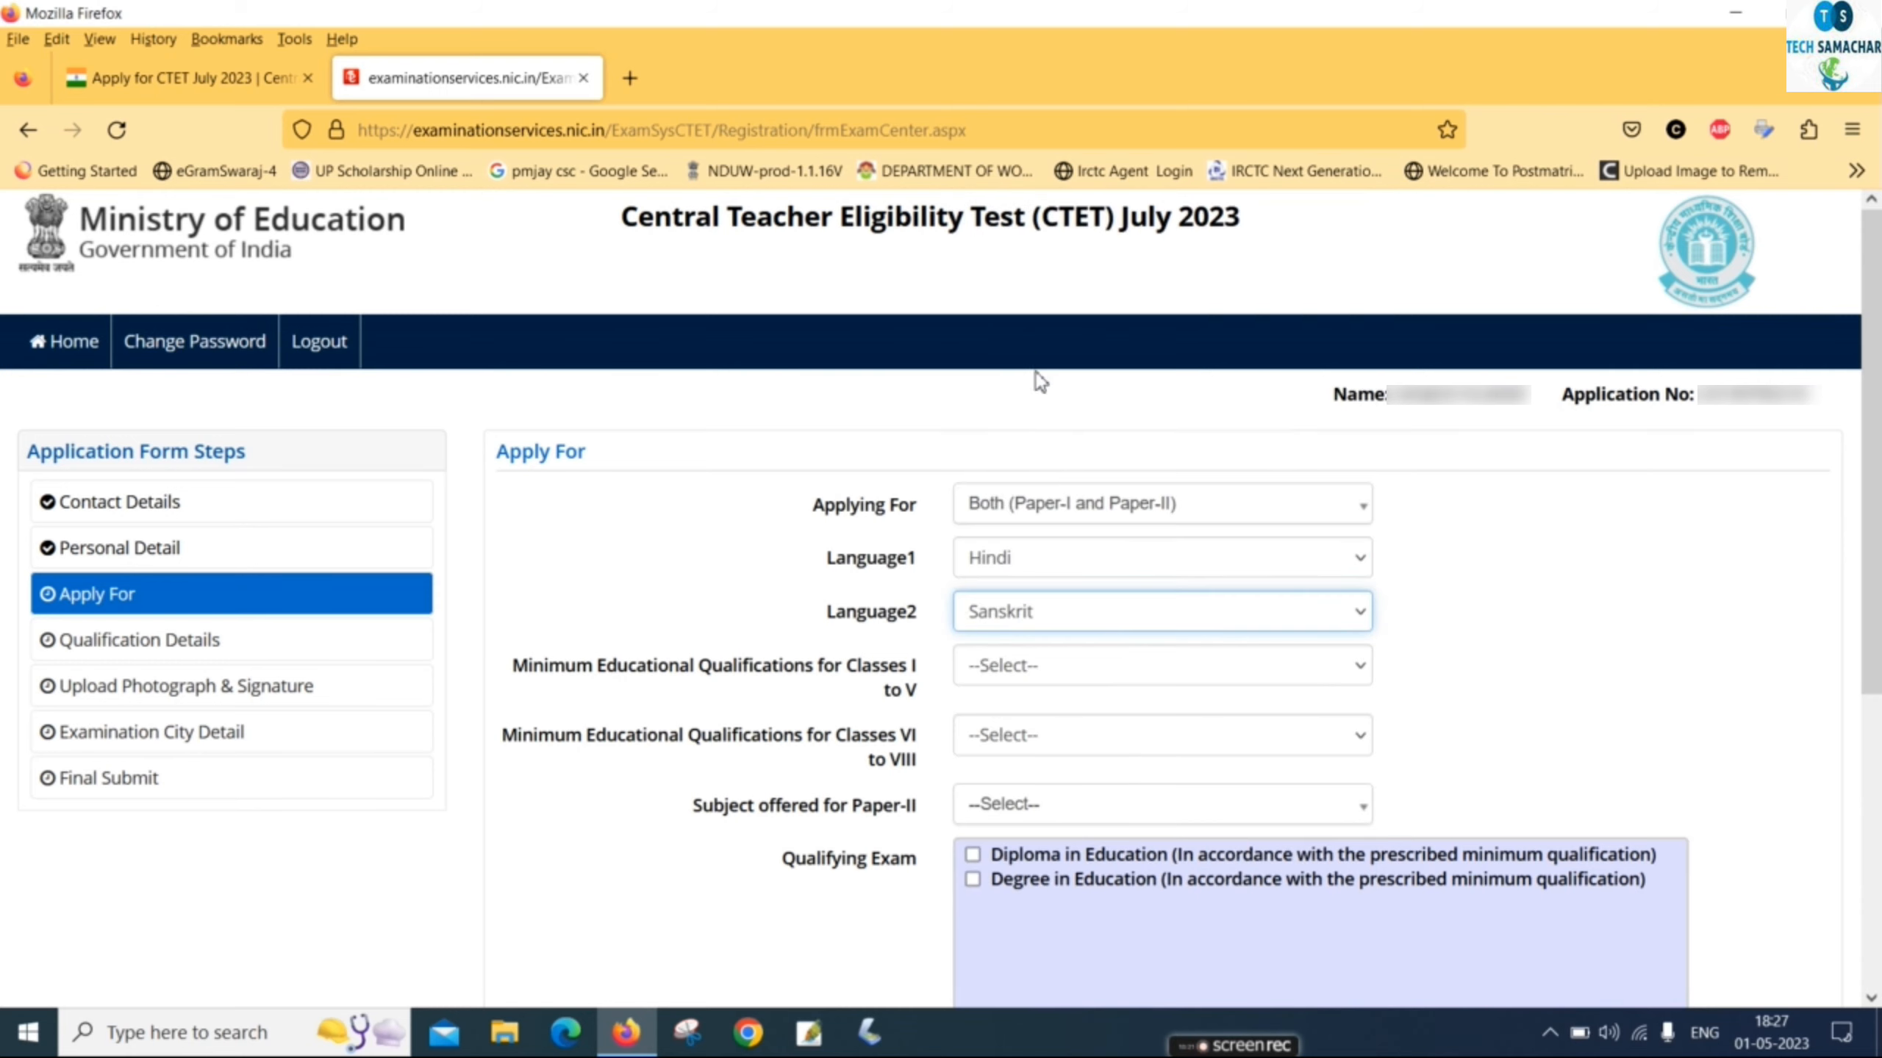
Set Classes VI–VIII qualification to 2, Mathematics & Science for Paper-II, and Degree in Education as qualifying exam
click(1059, 678)
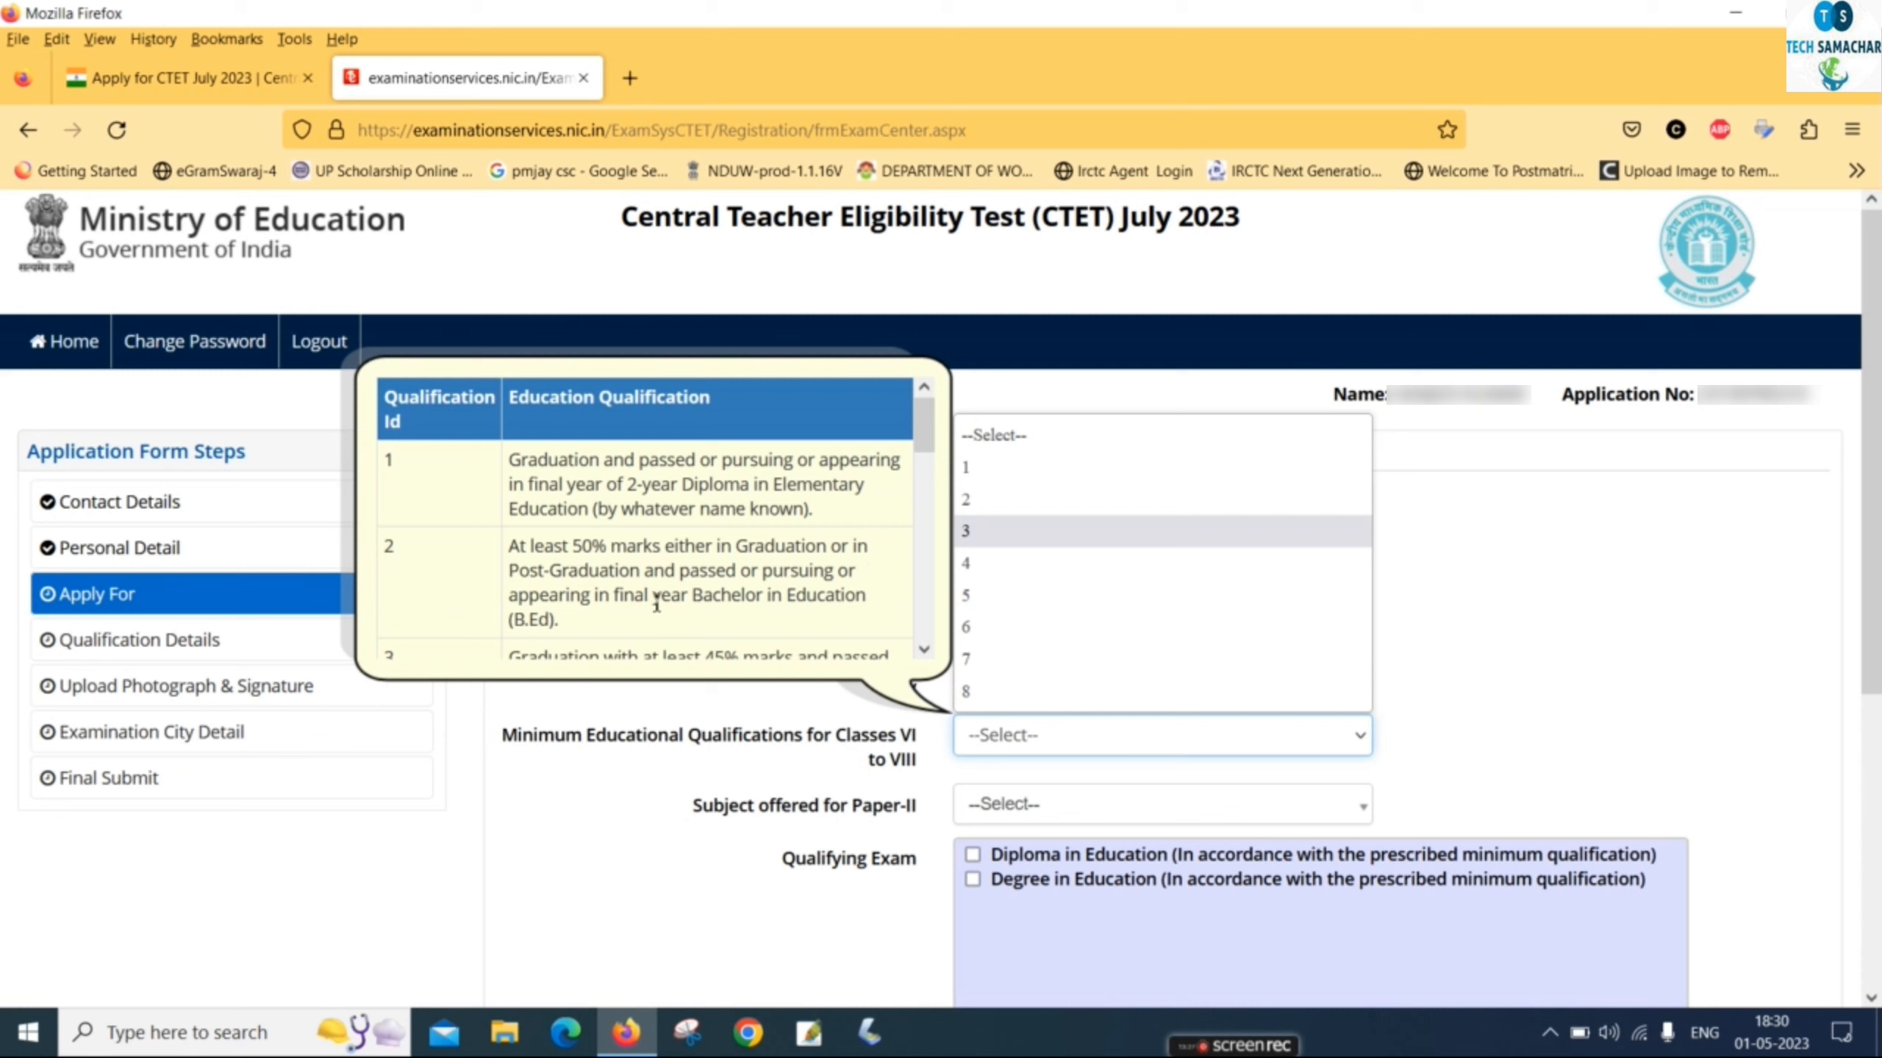
drag(921, 451, 927, 504)
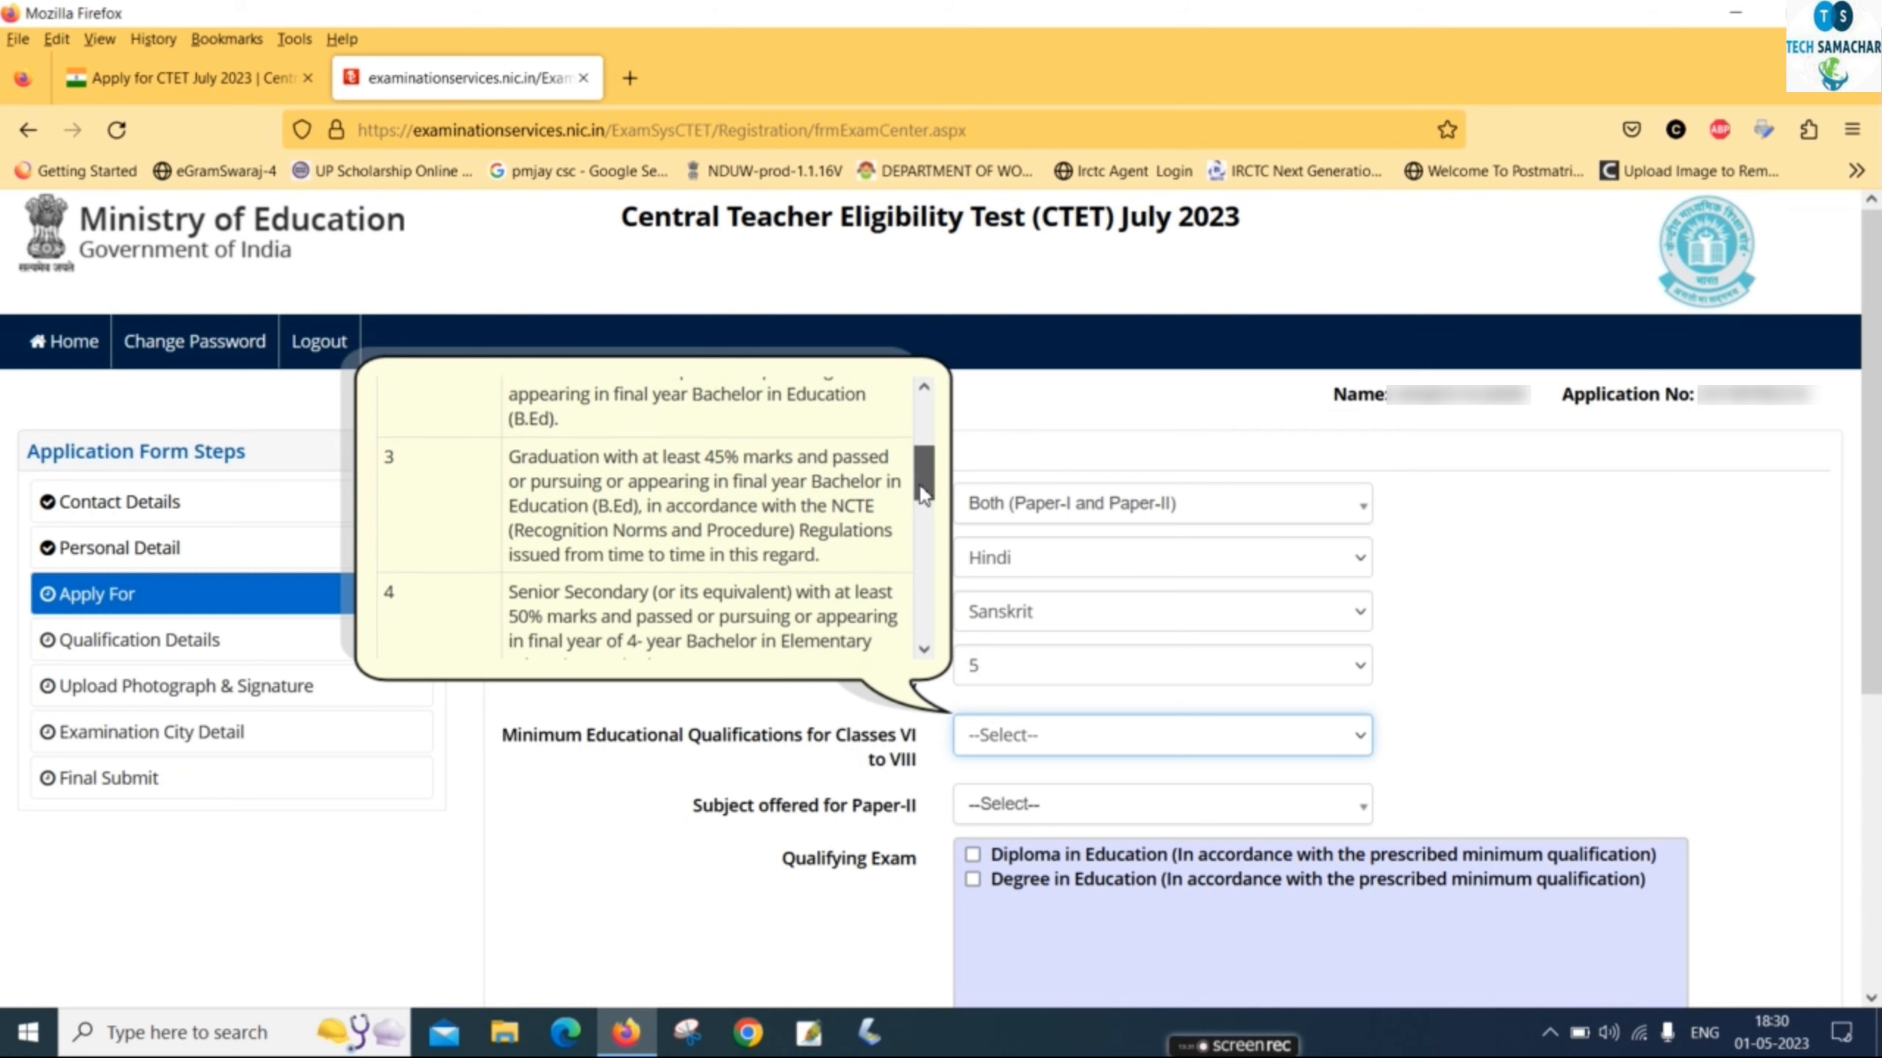
click(997, 735)
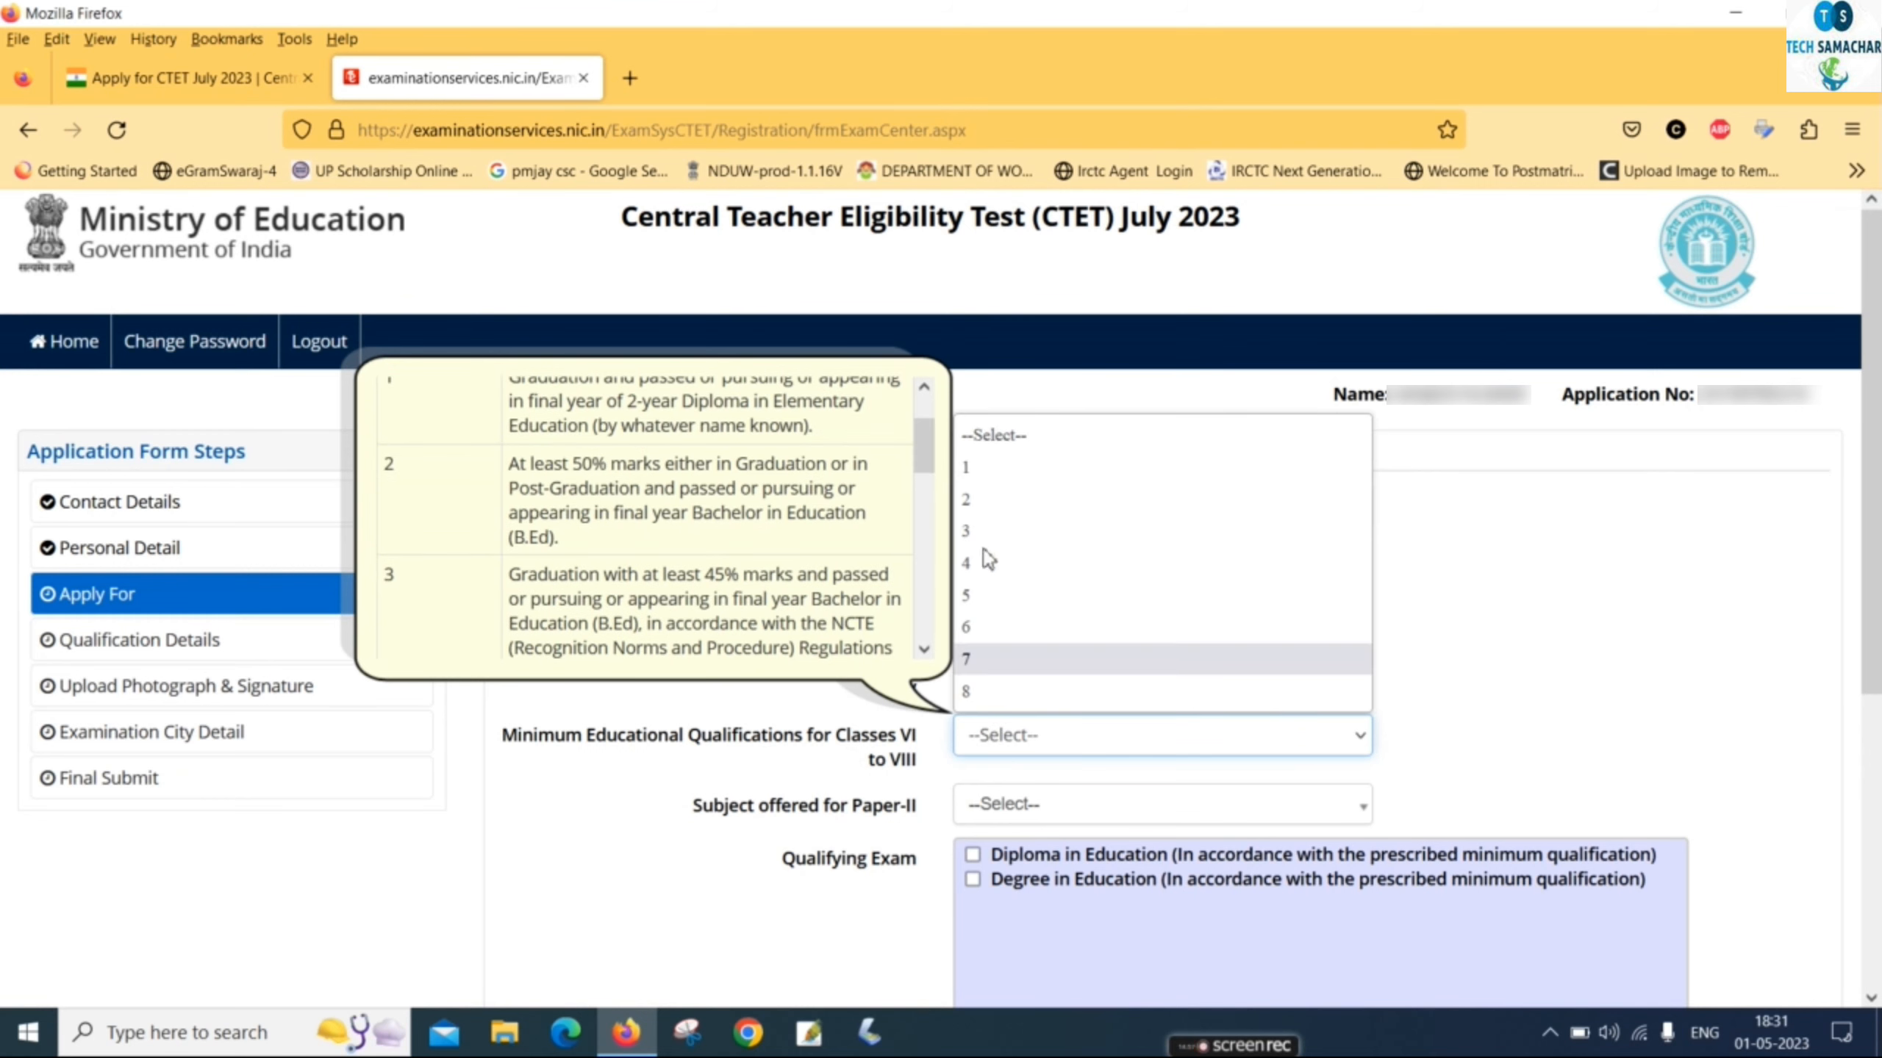
click(1015, 508)
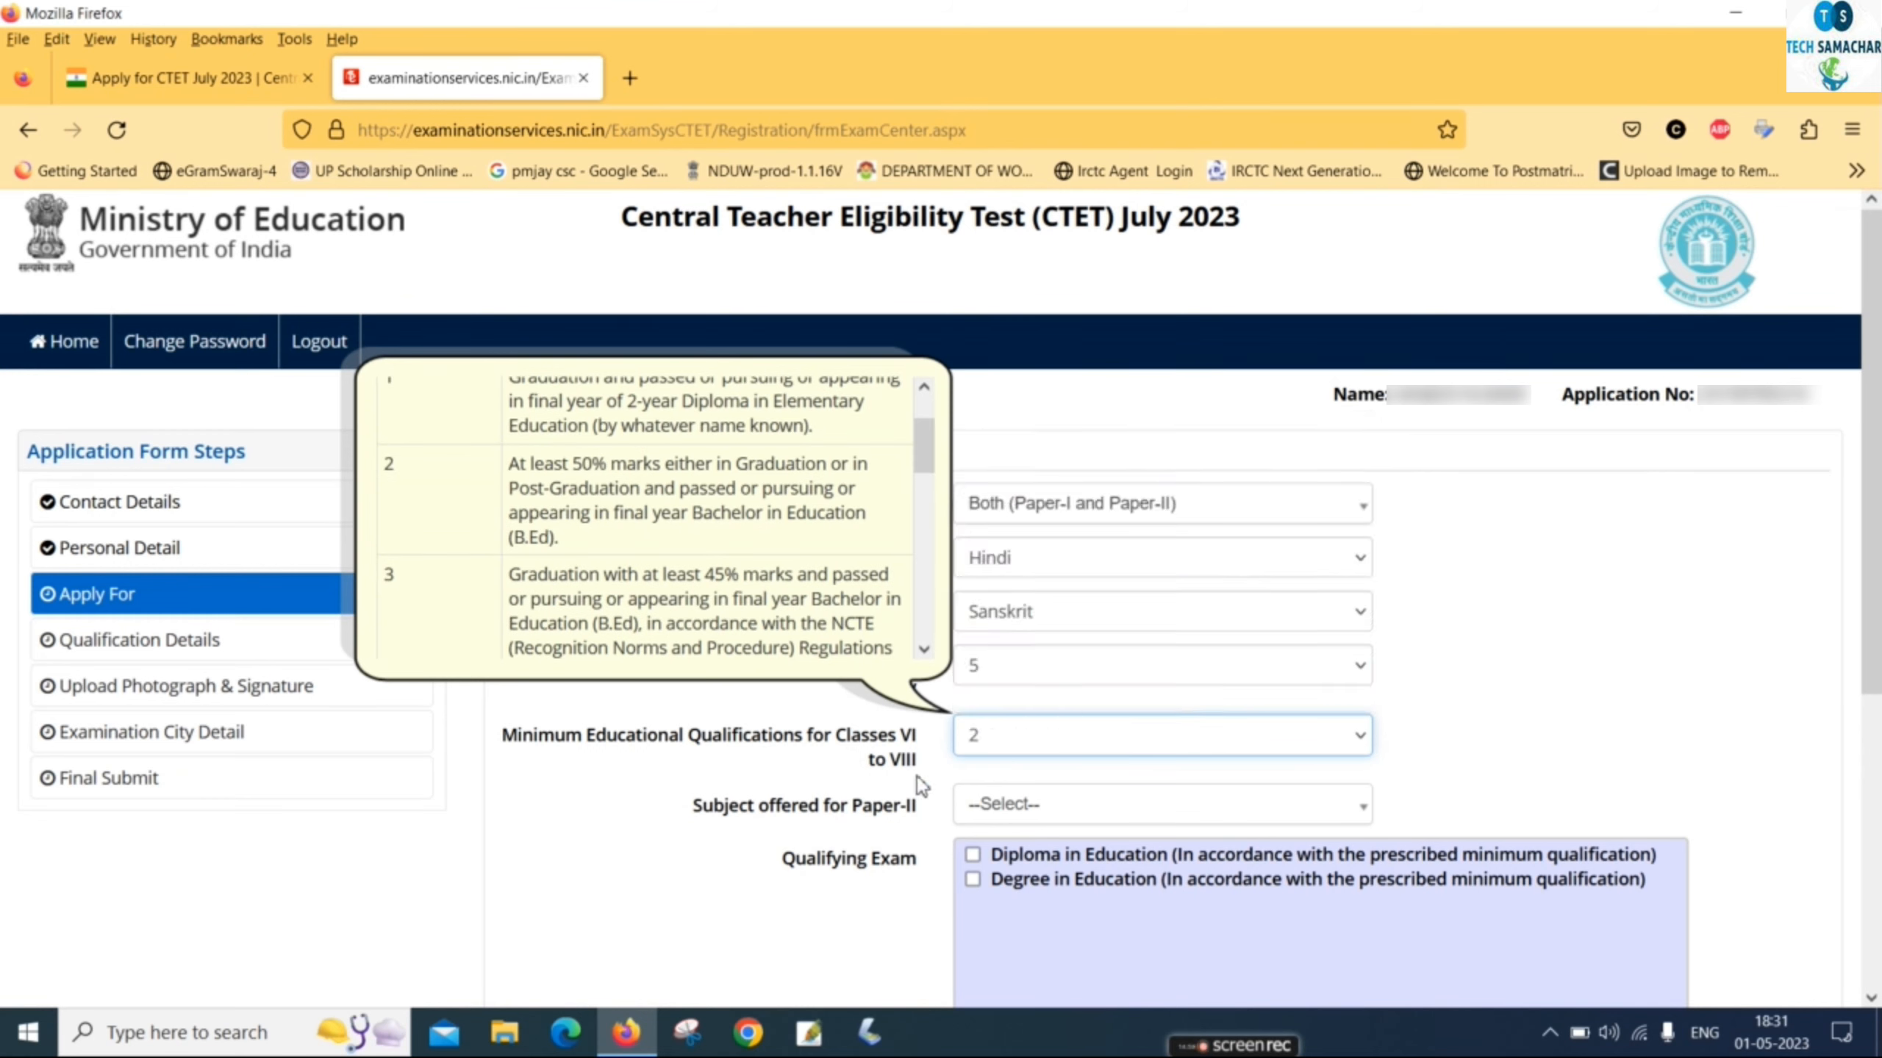
click(649, 774)
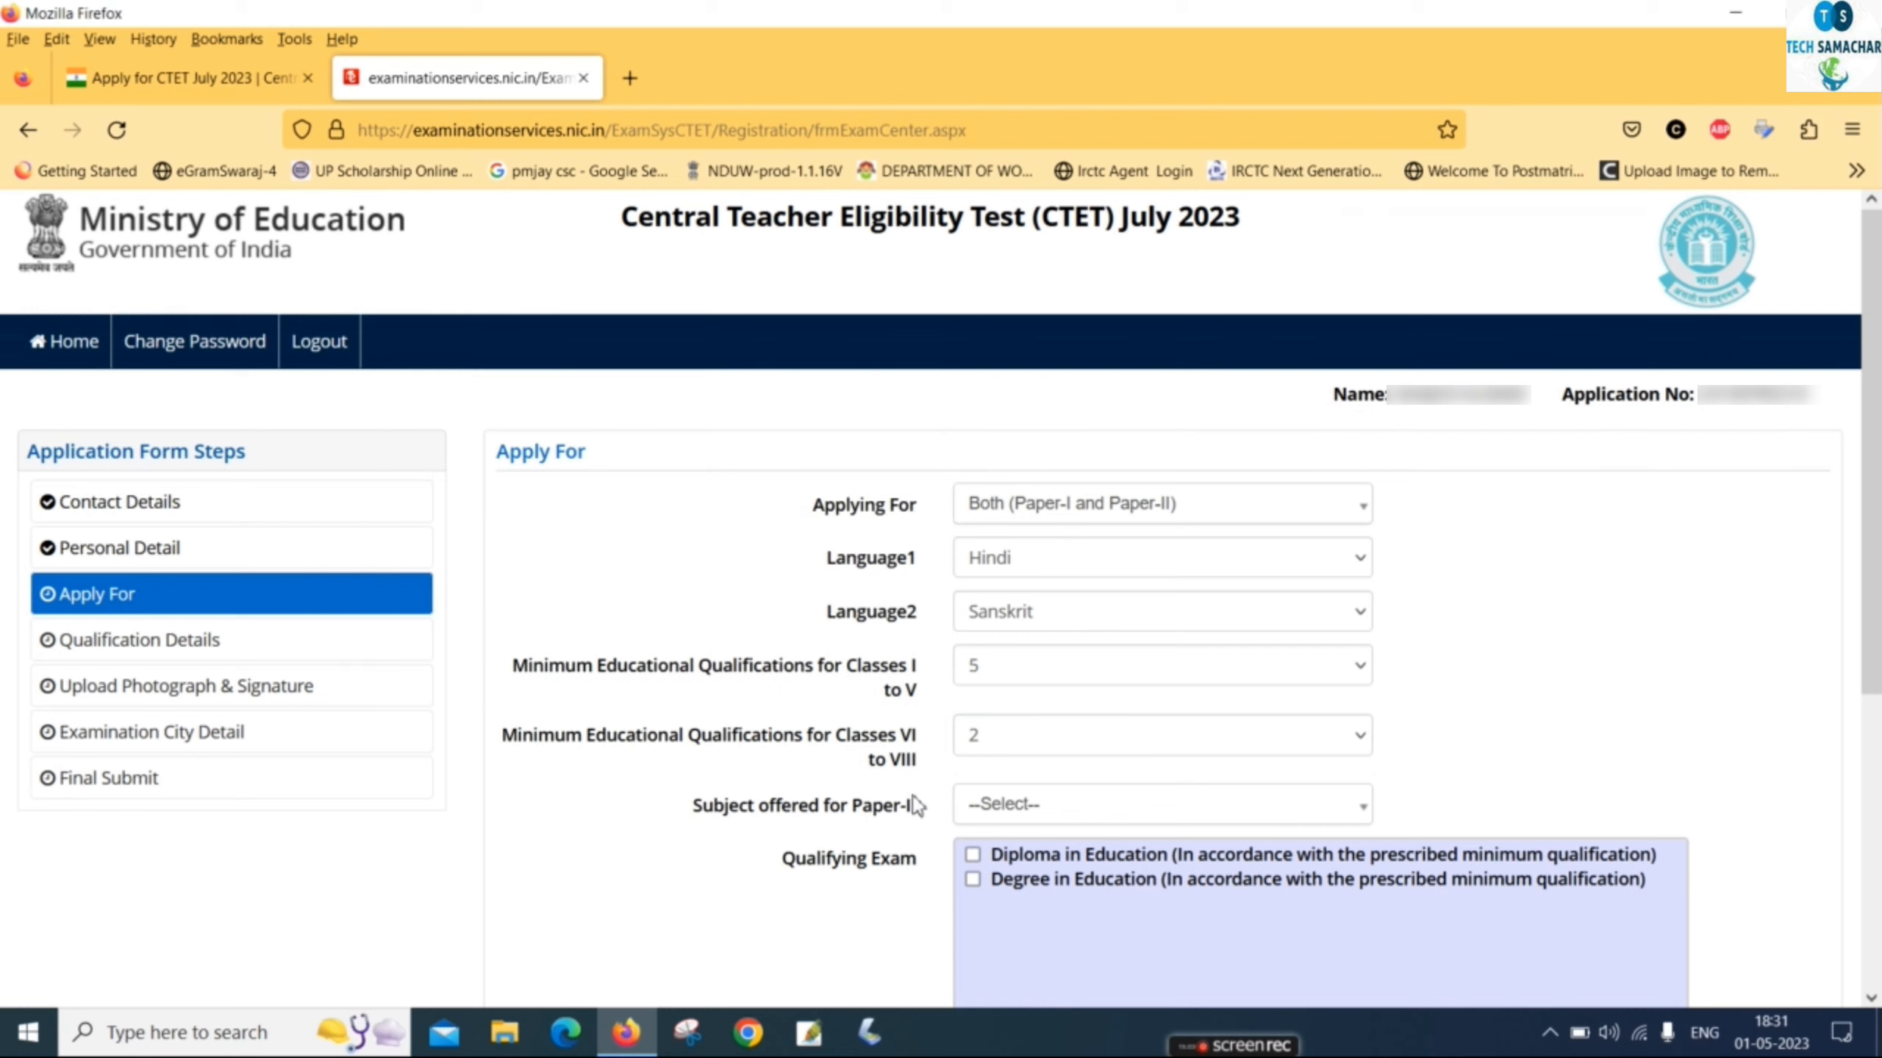
click(1088, 805)
click(1088, 805)
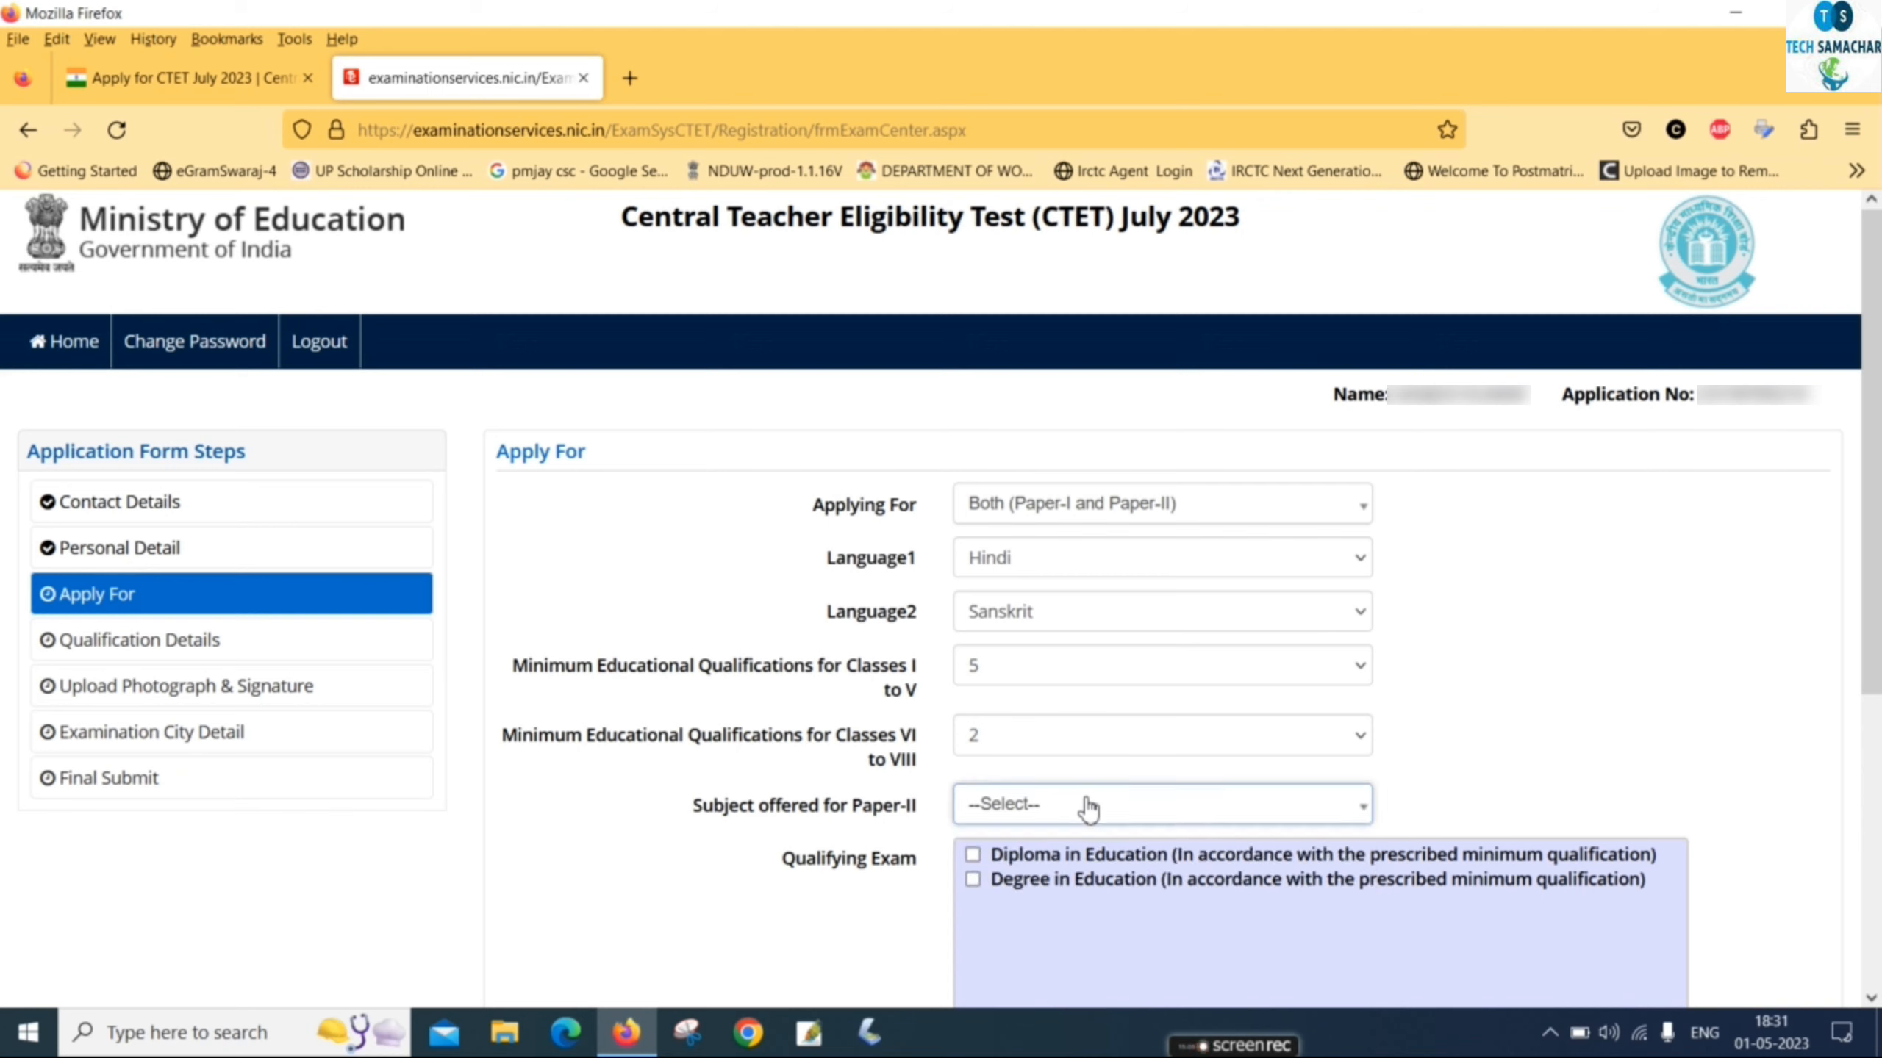
click(1088, 805)
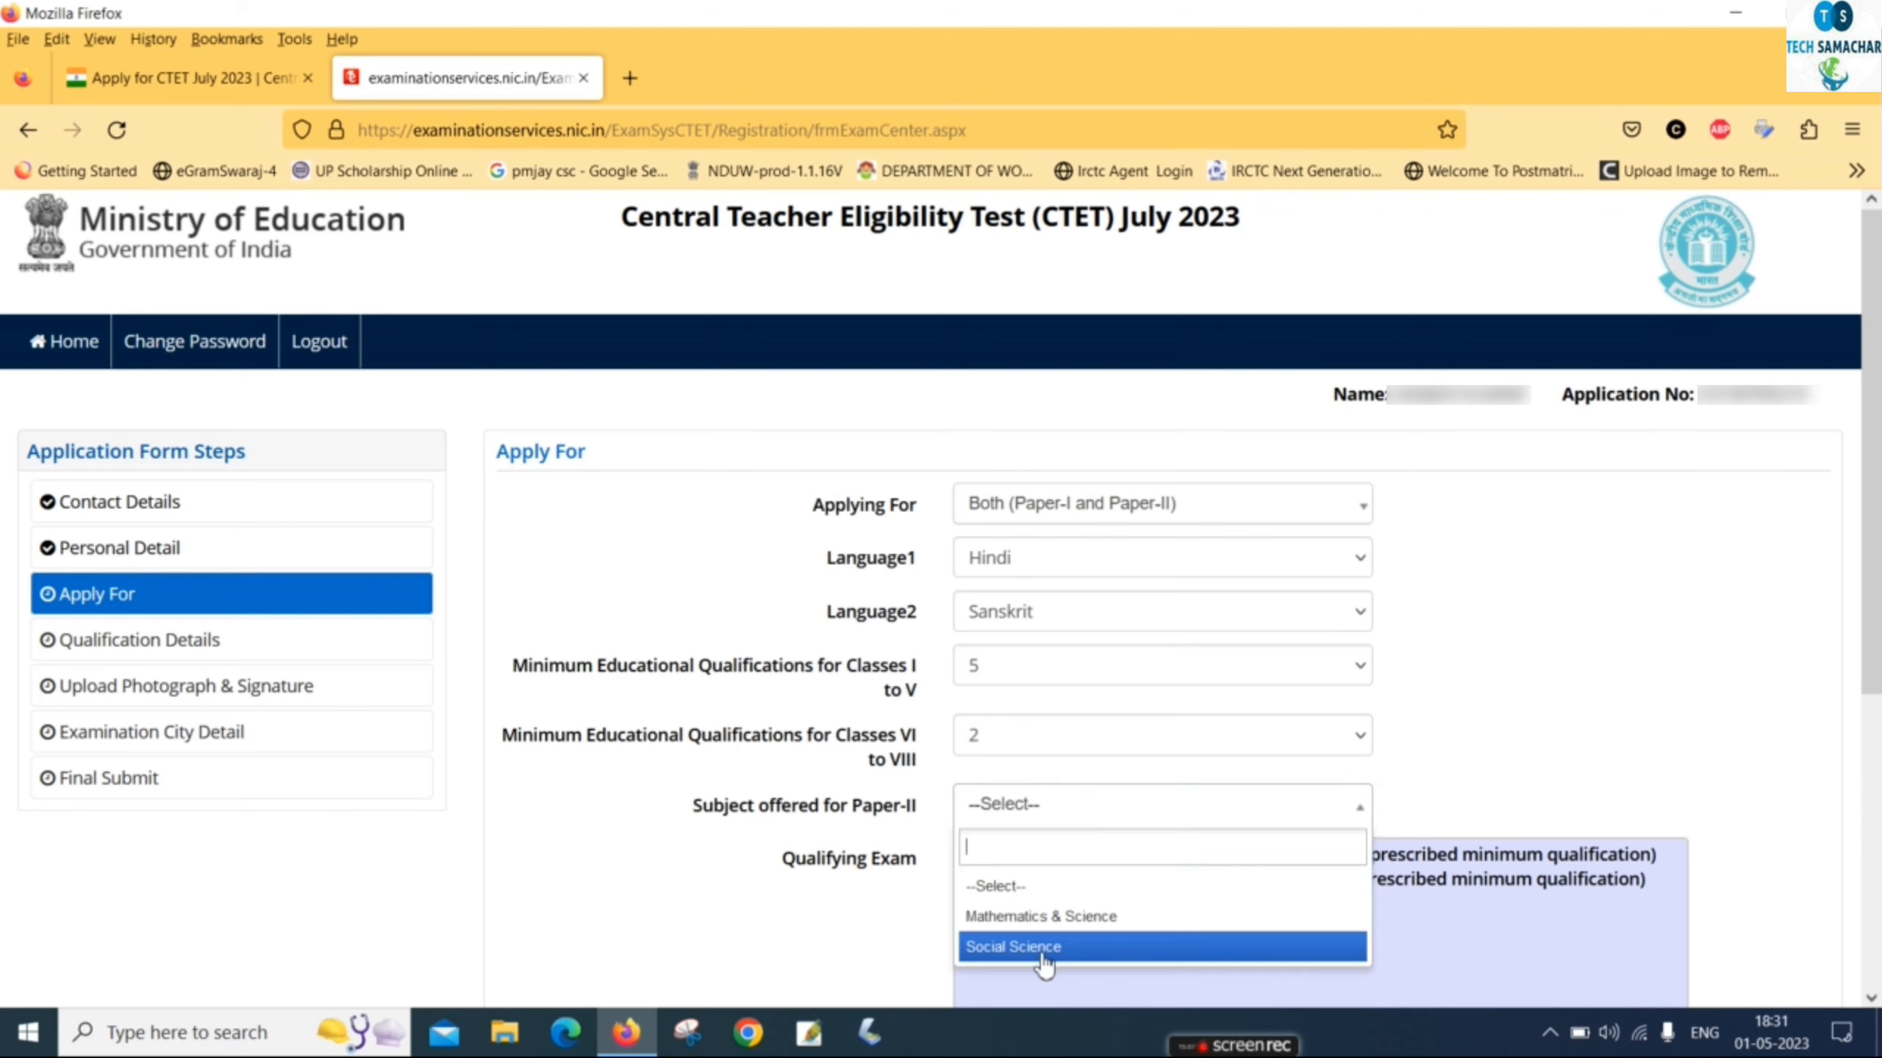
click(1043, 919)
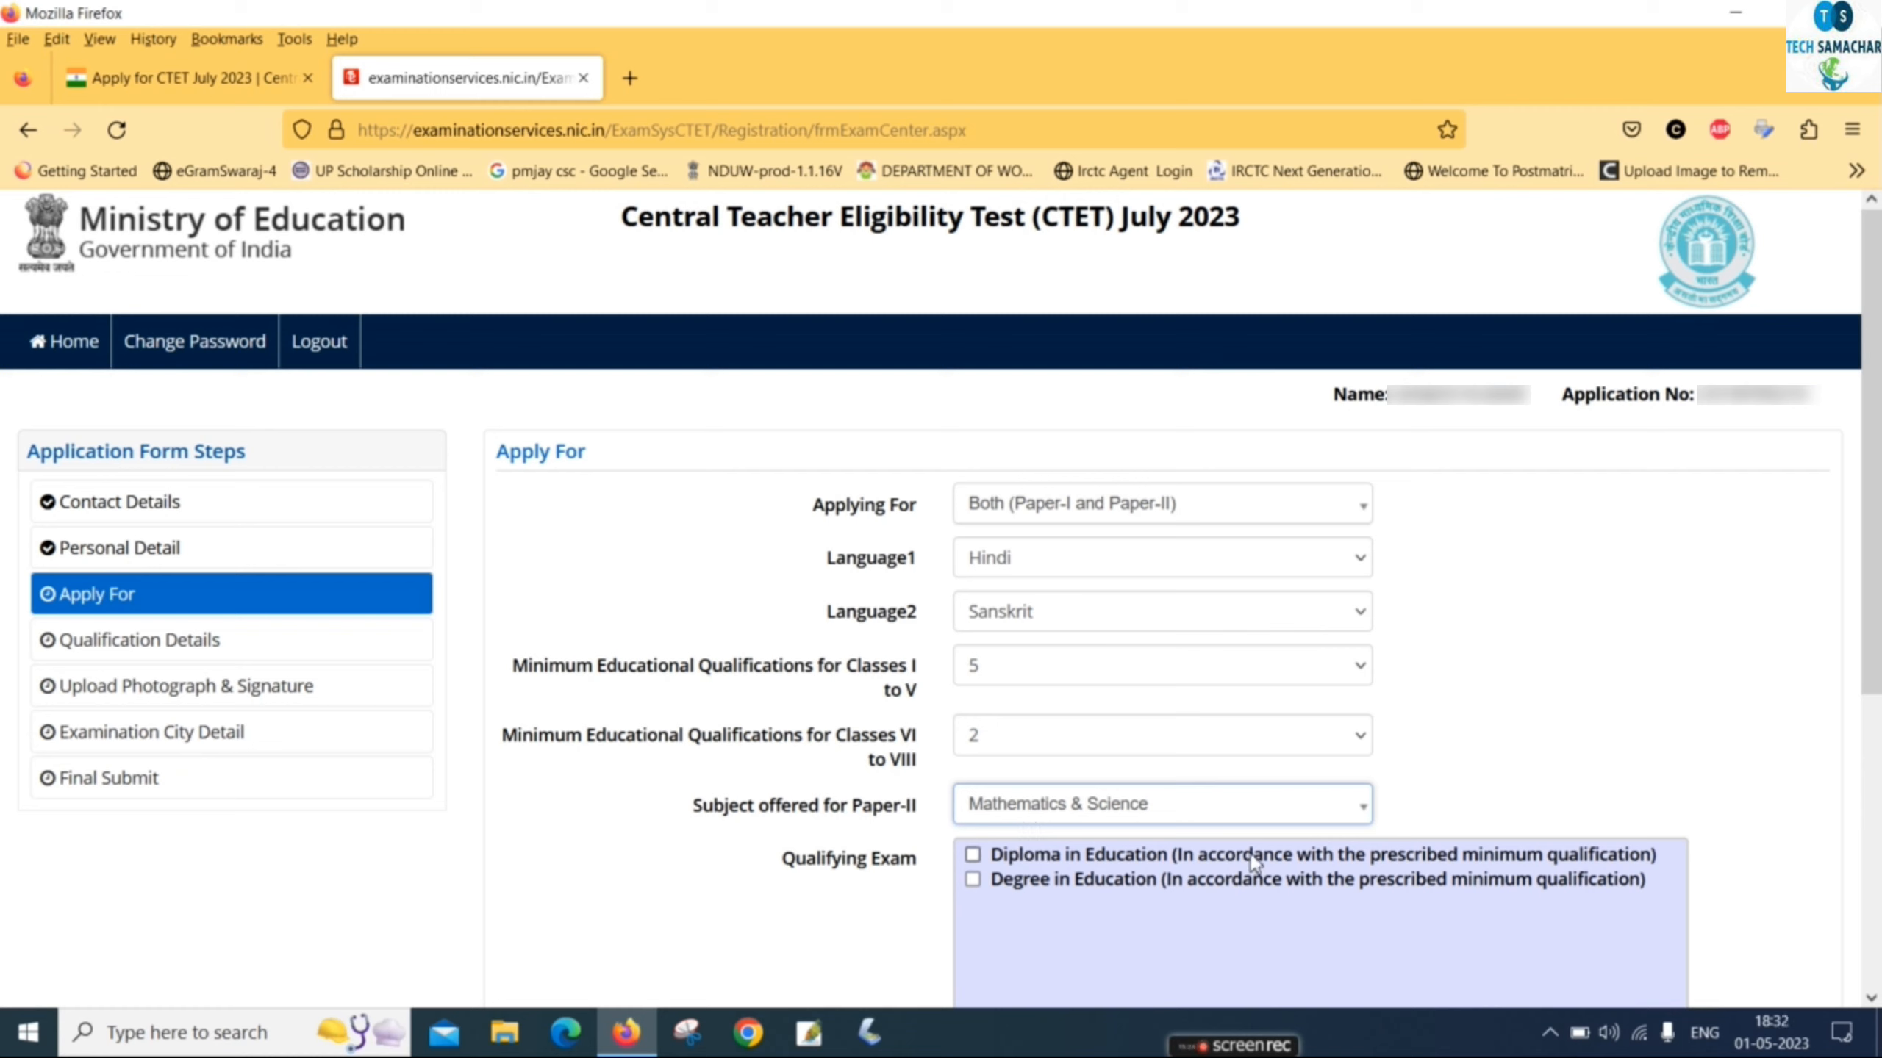
click(973, 880)
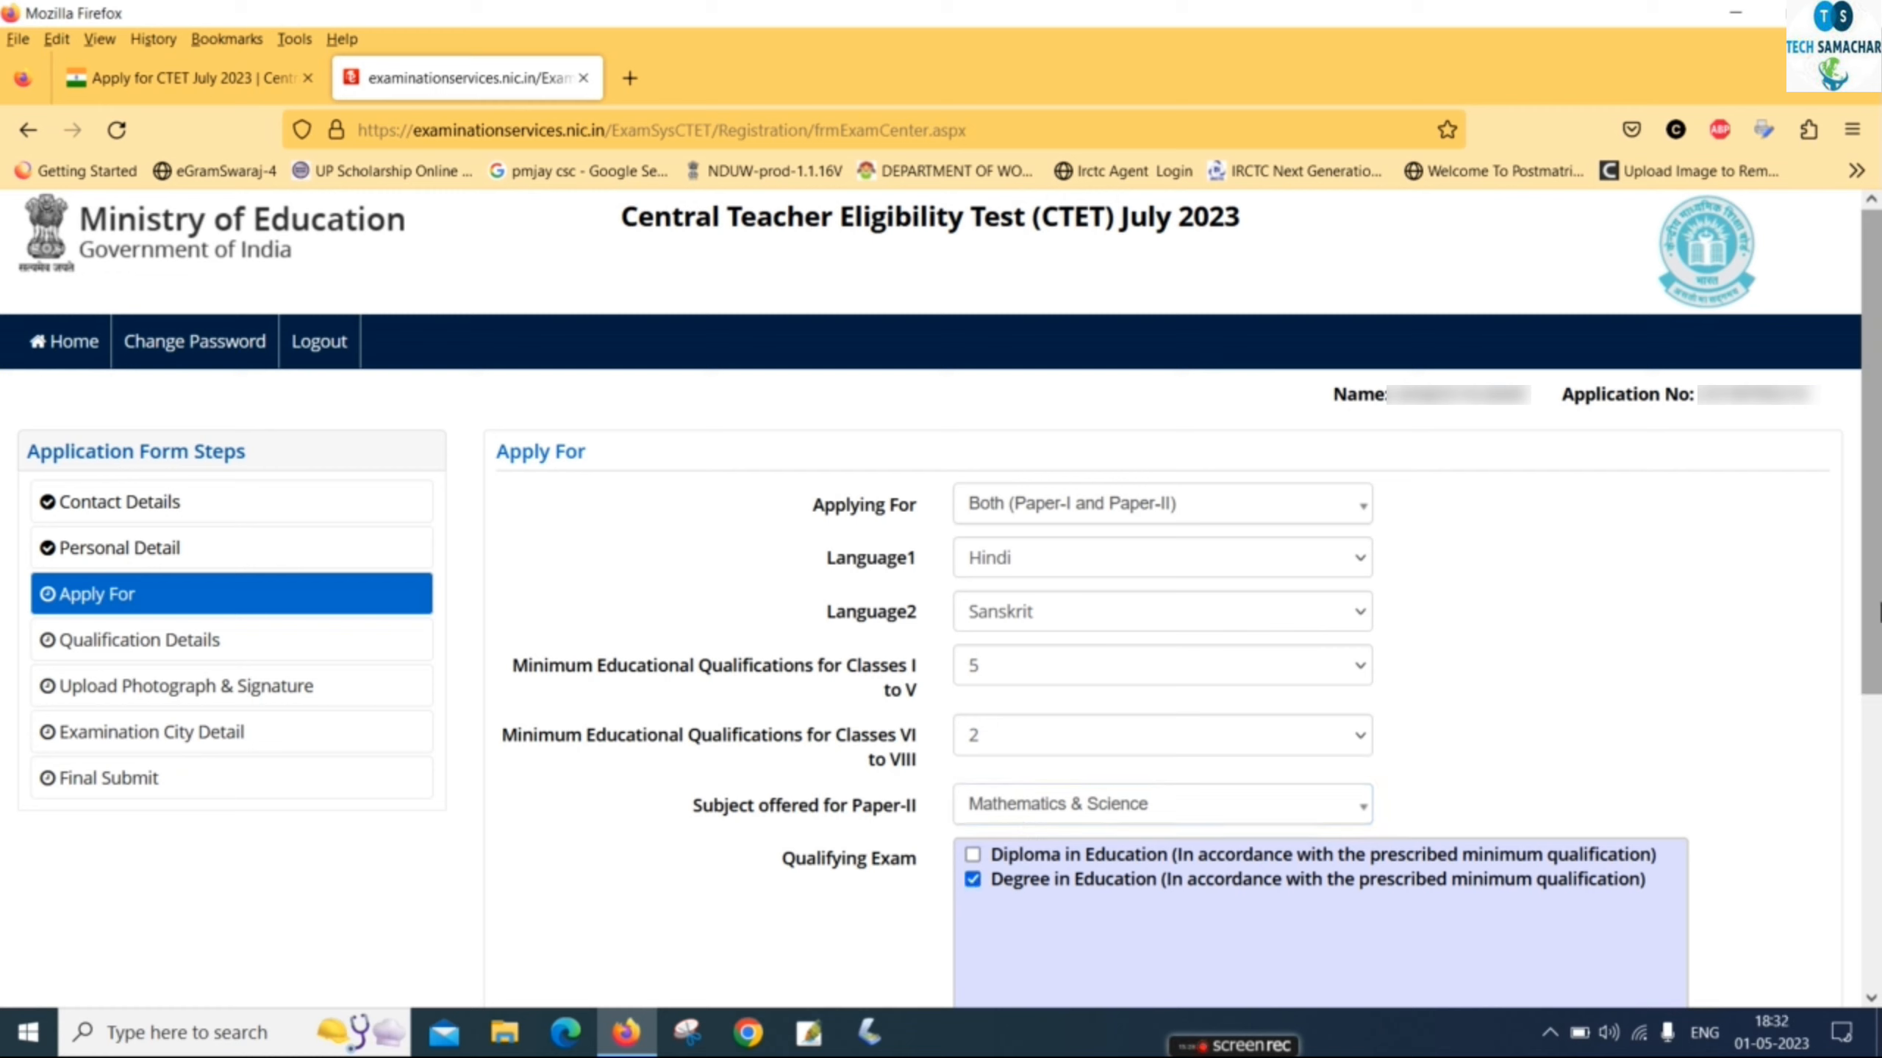
Enter the security pin and save the Apply For section, confirming with Yes
scroll(1876, 544, down, 5)
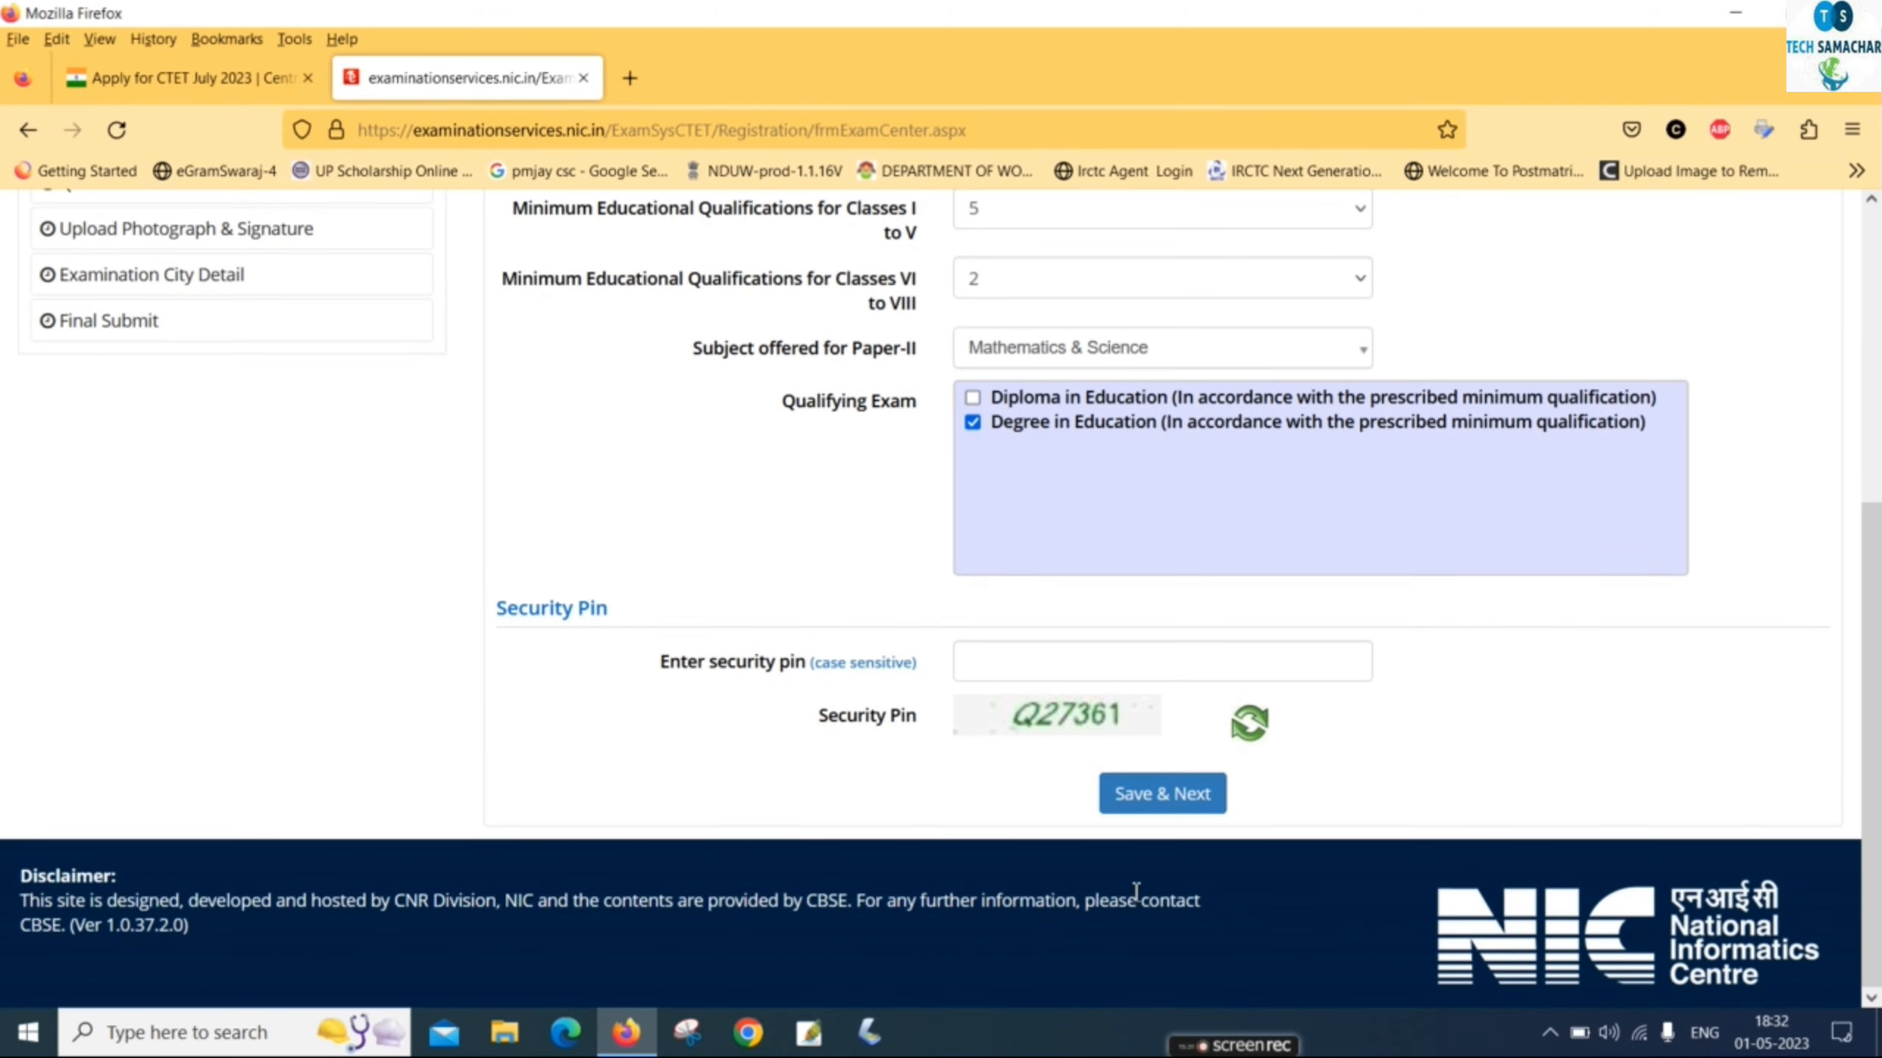
click(1031, 664)
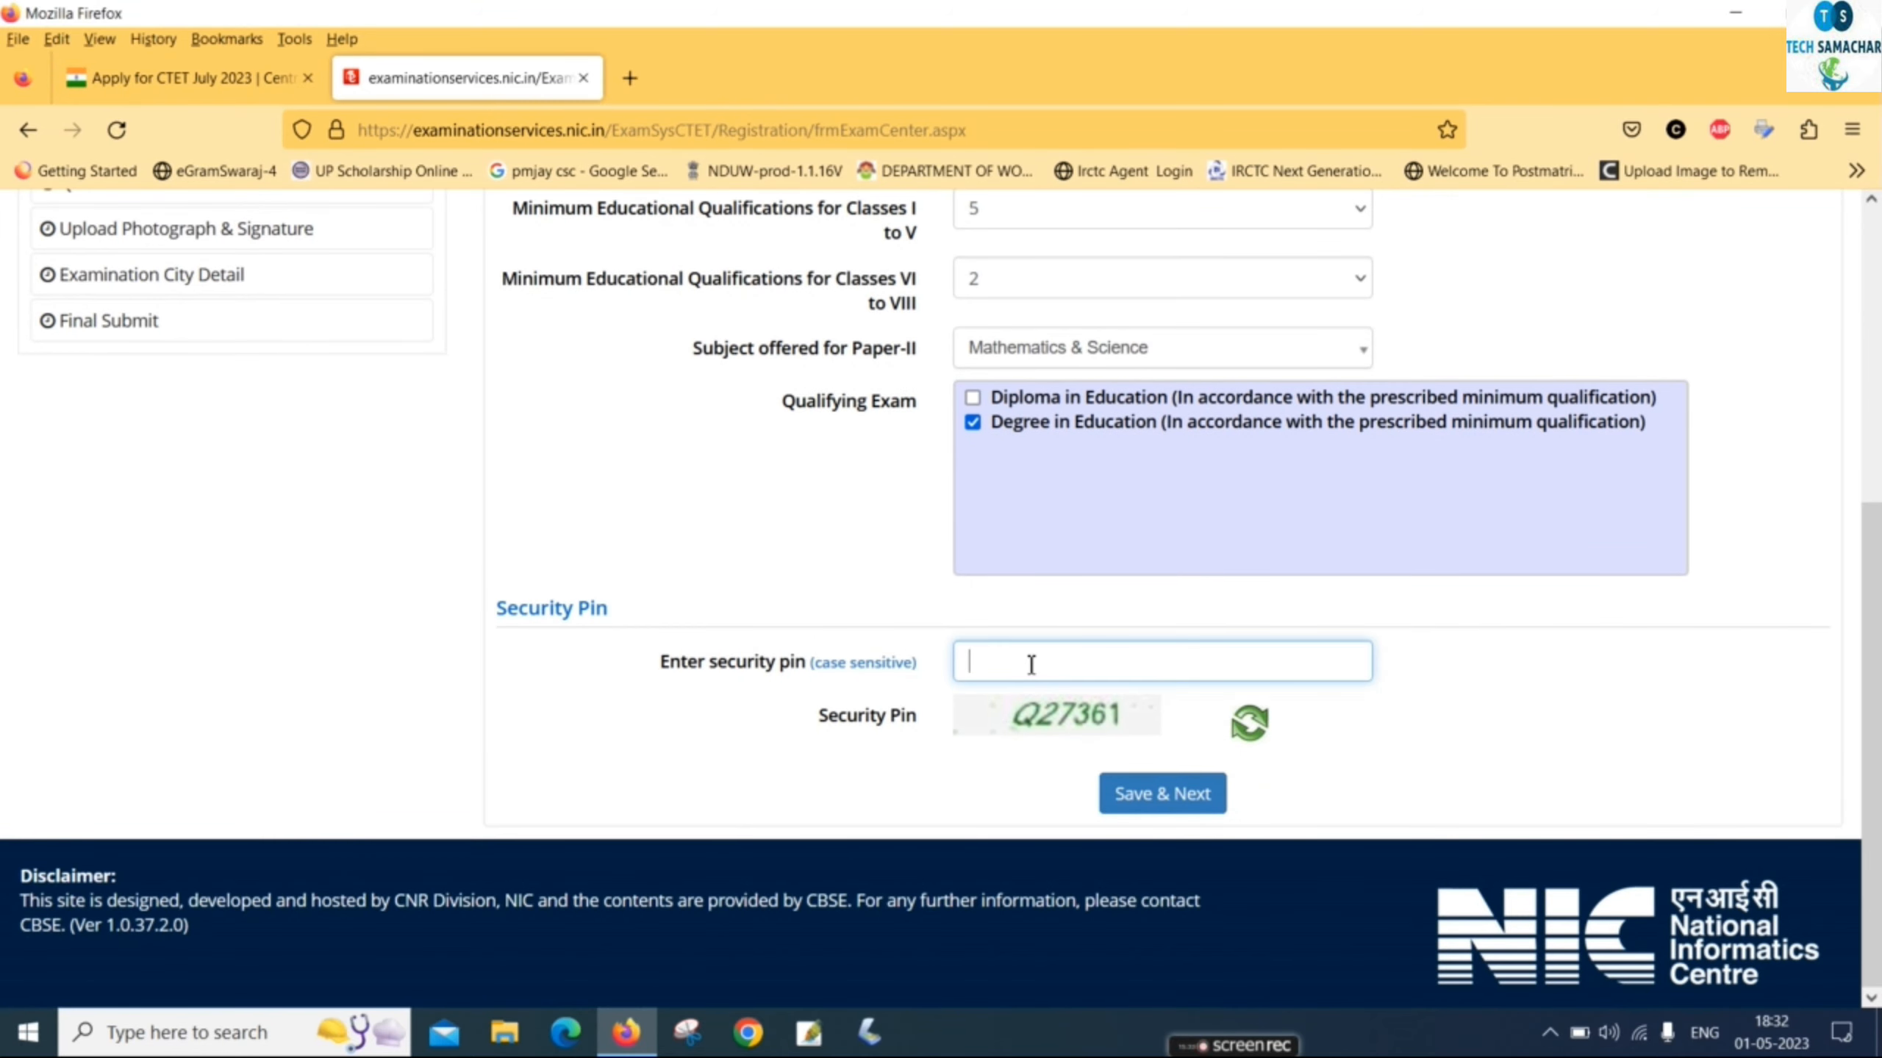
text(Q27361)
click(1144, 788)
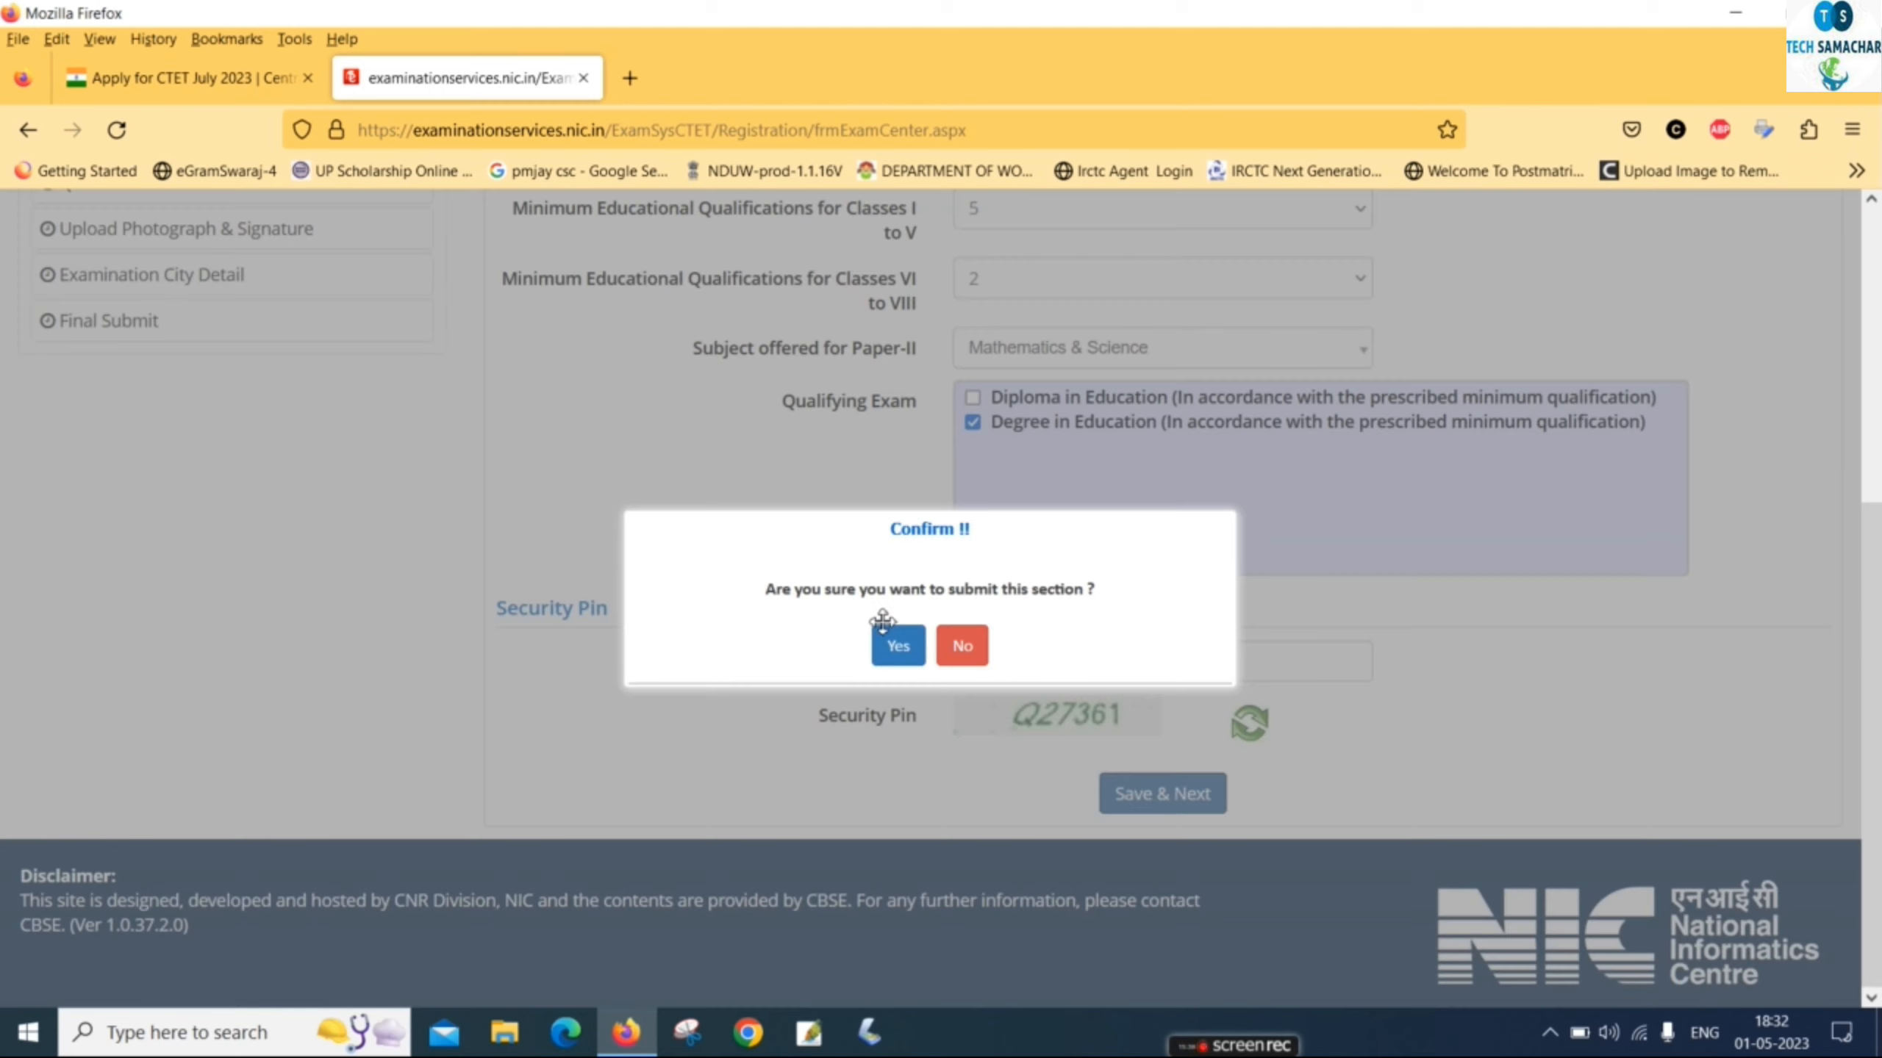
click(893, 650)
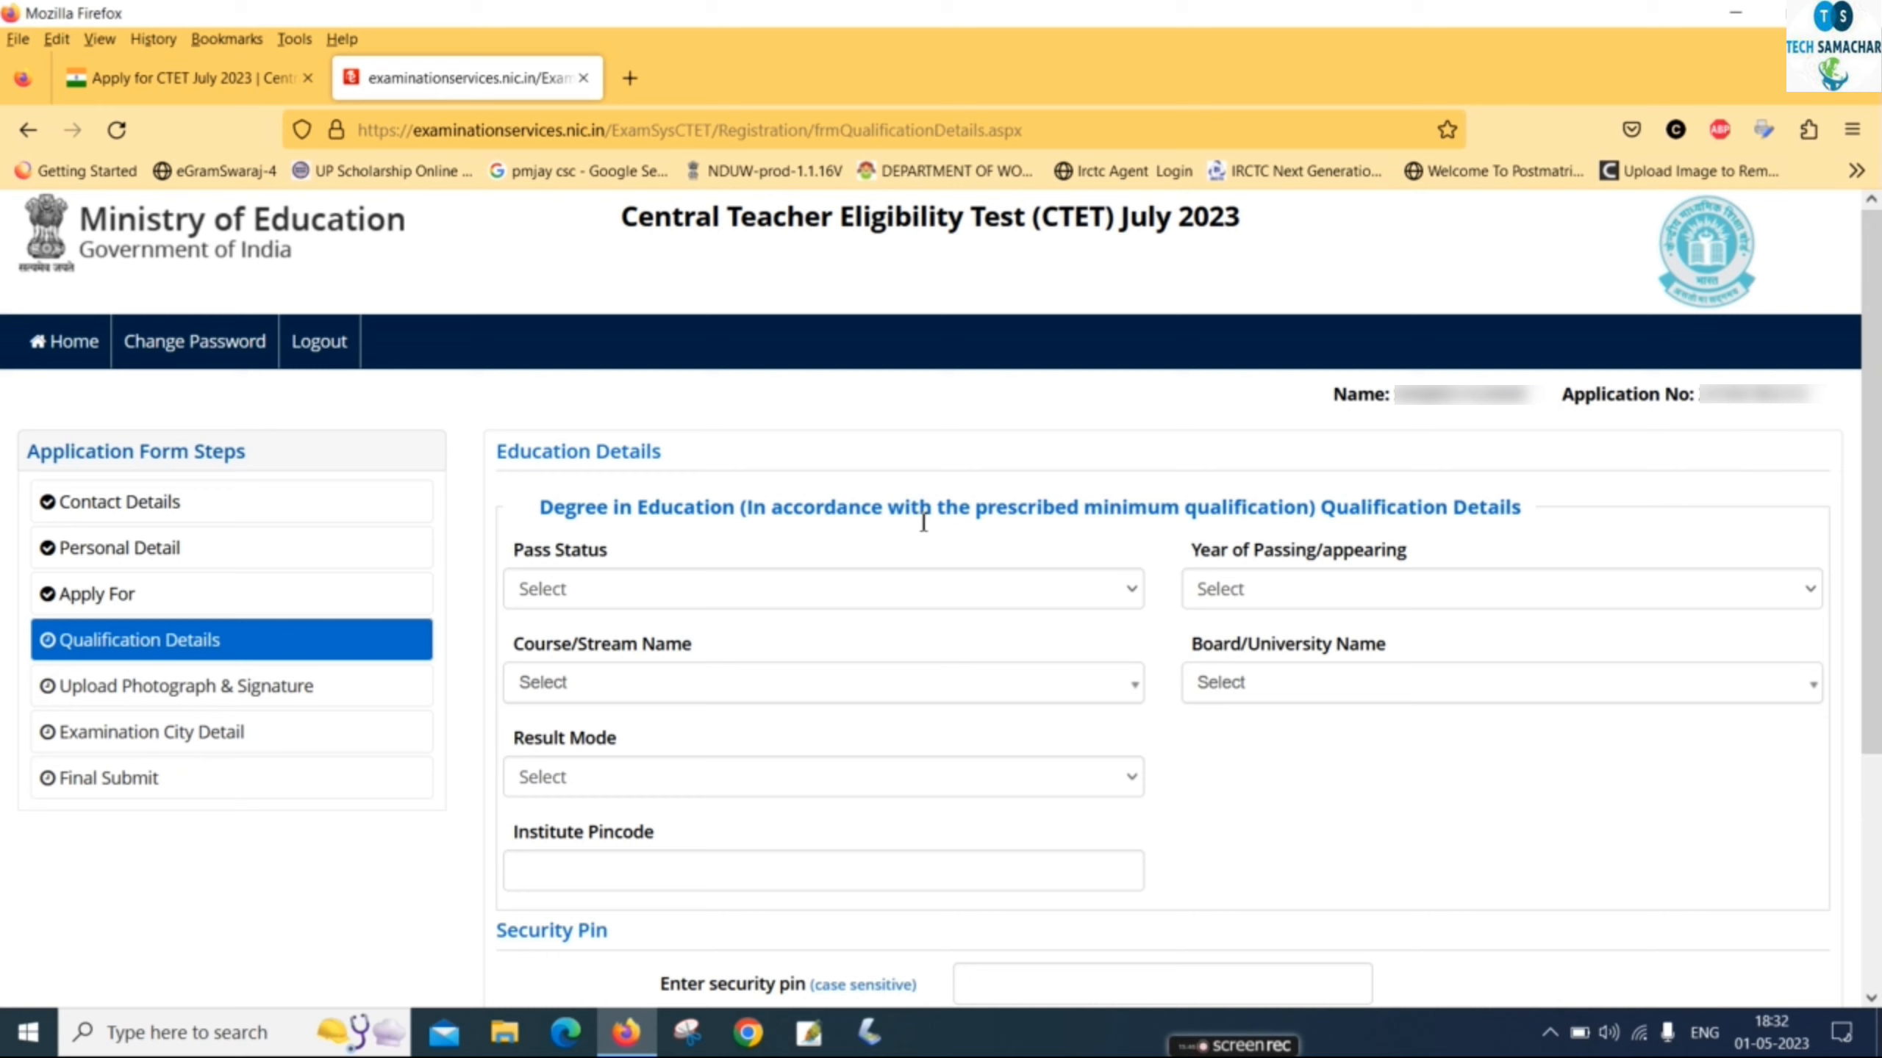
Set Pass Status to Passed, pick the passing year, and choose Education/Elementry Education etc as the course
click(791, 604)
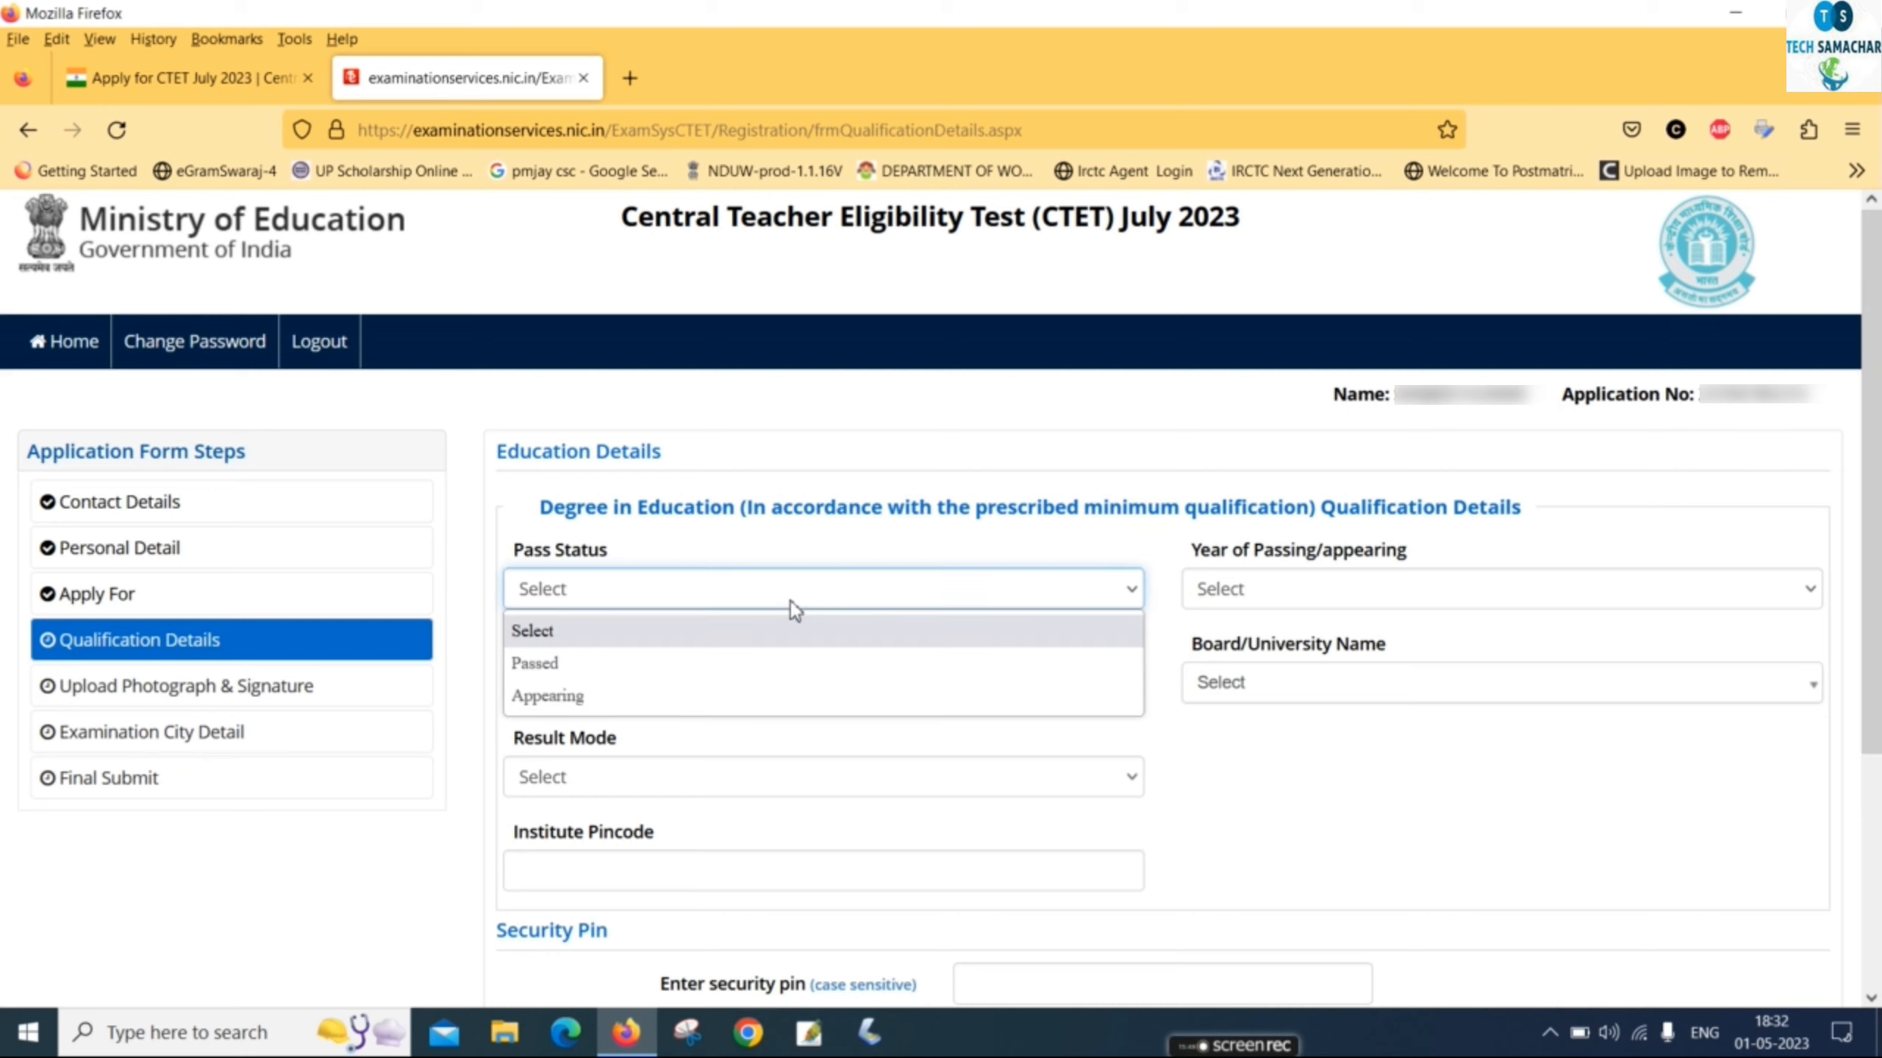
click(699, 667)
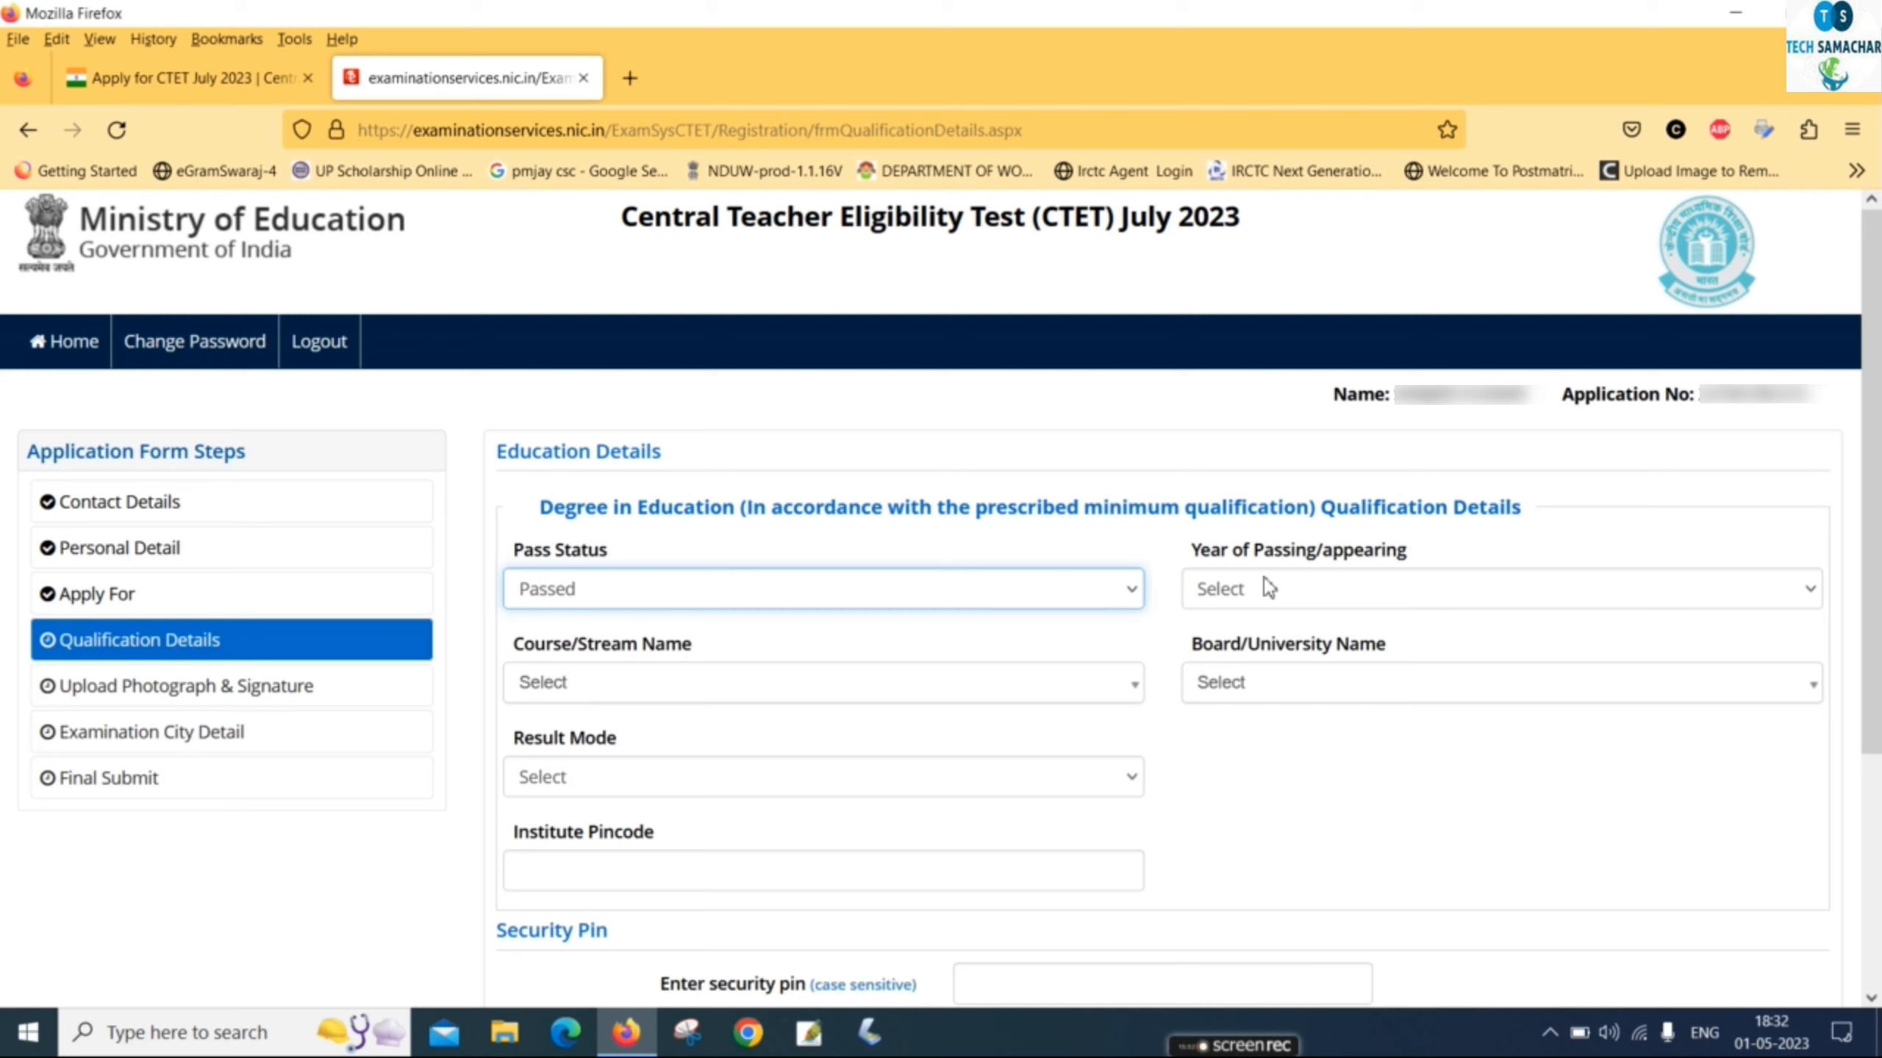
click(1302, 588)
click(1223, 763)
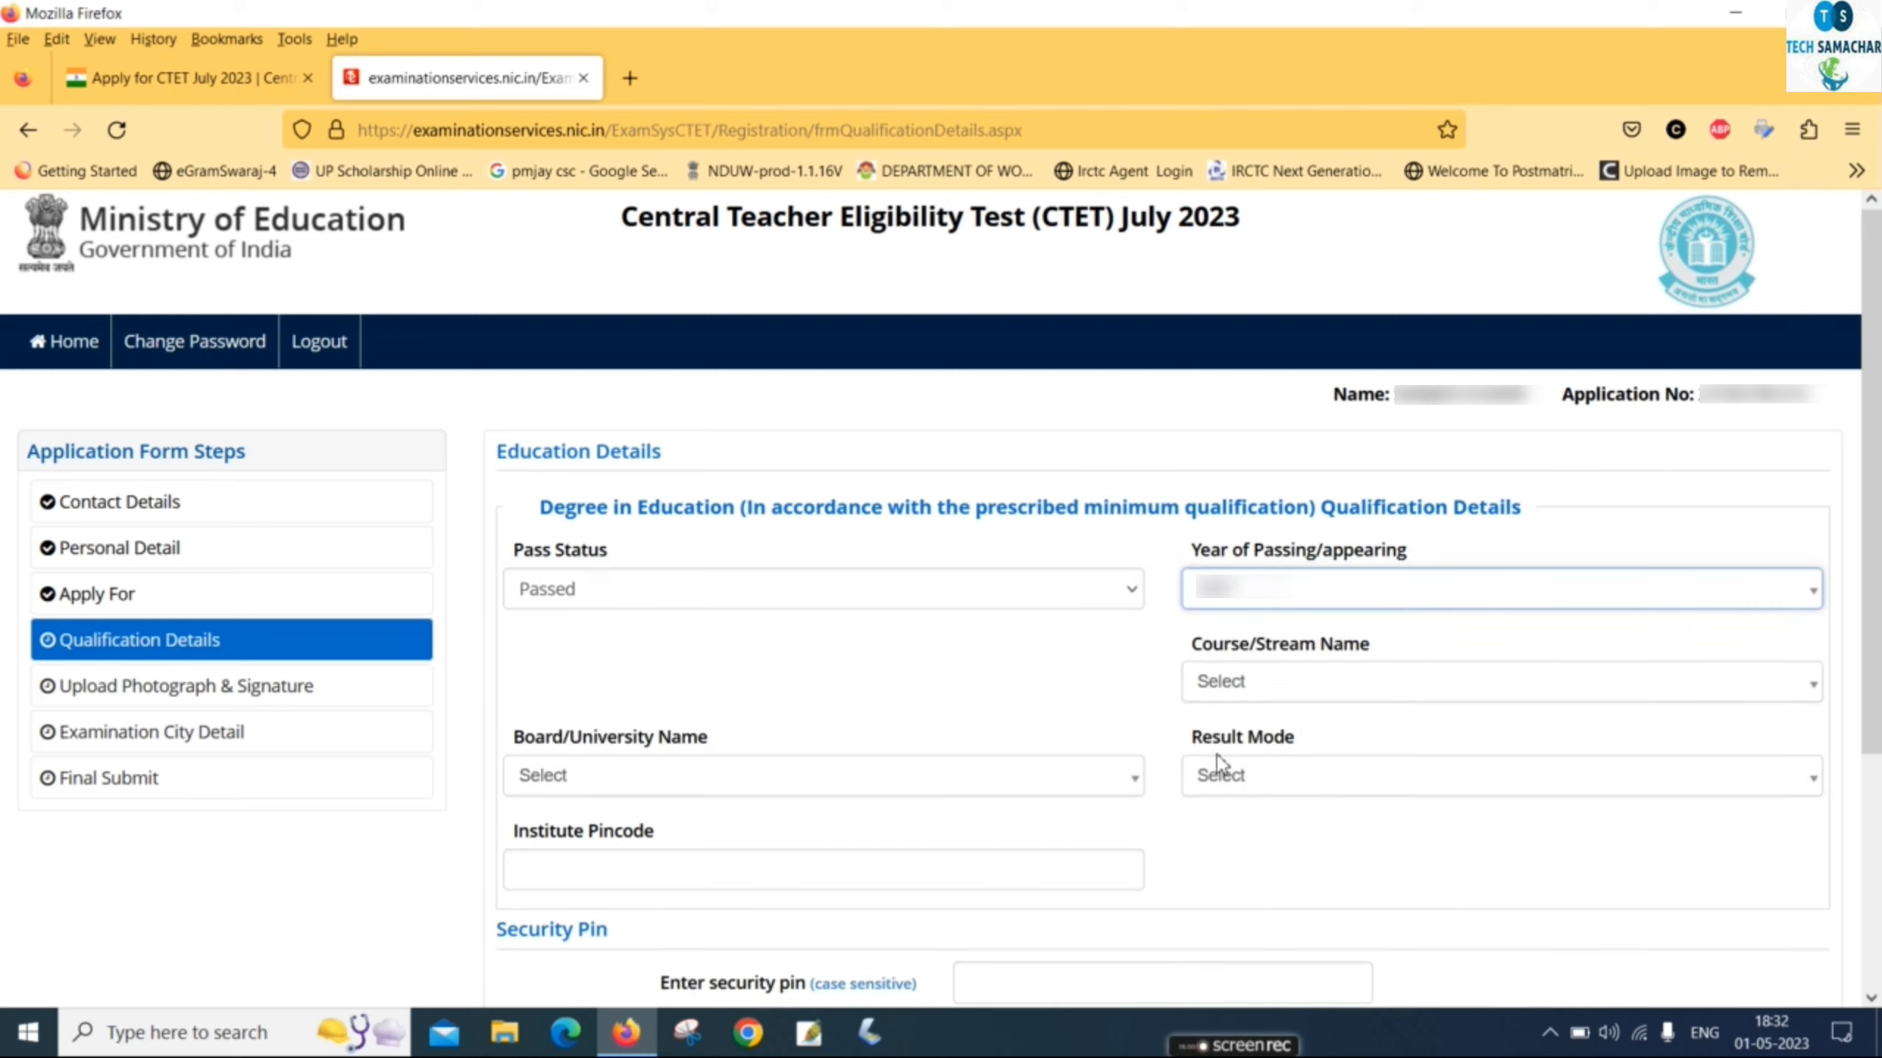
click(1245, 684)
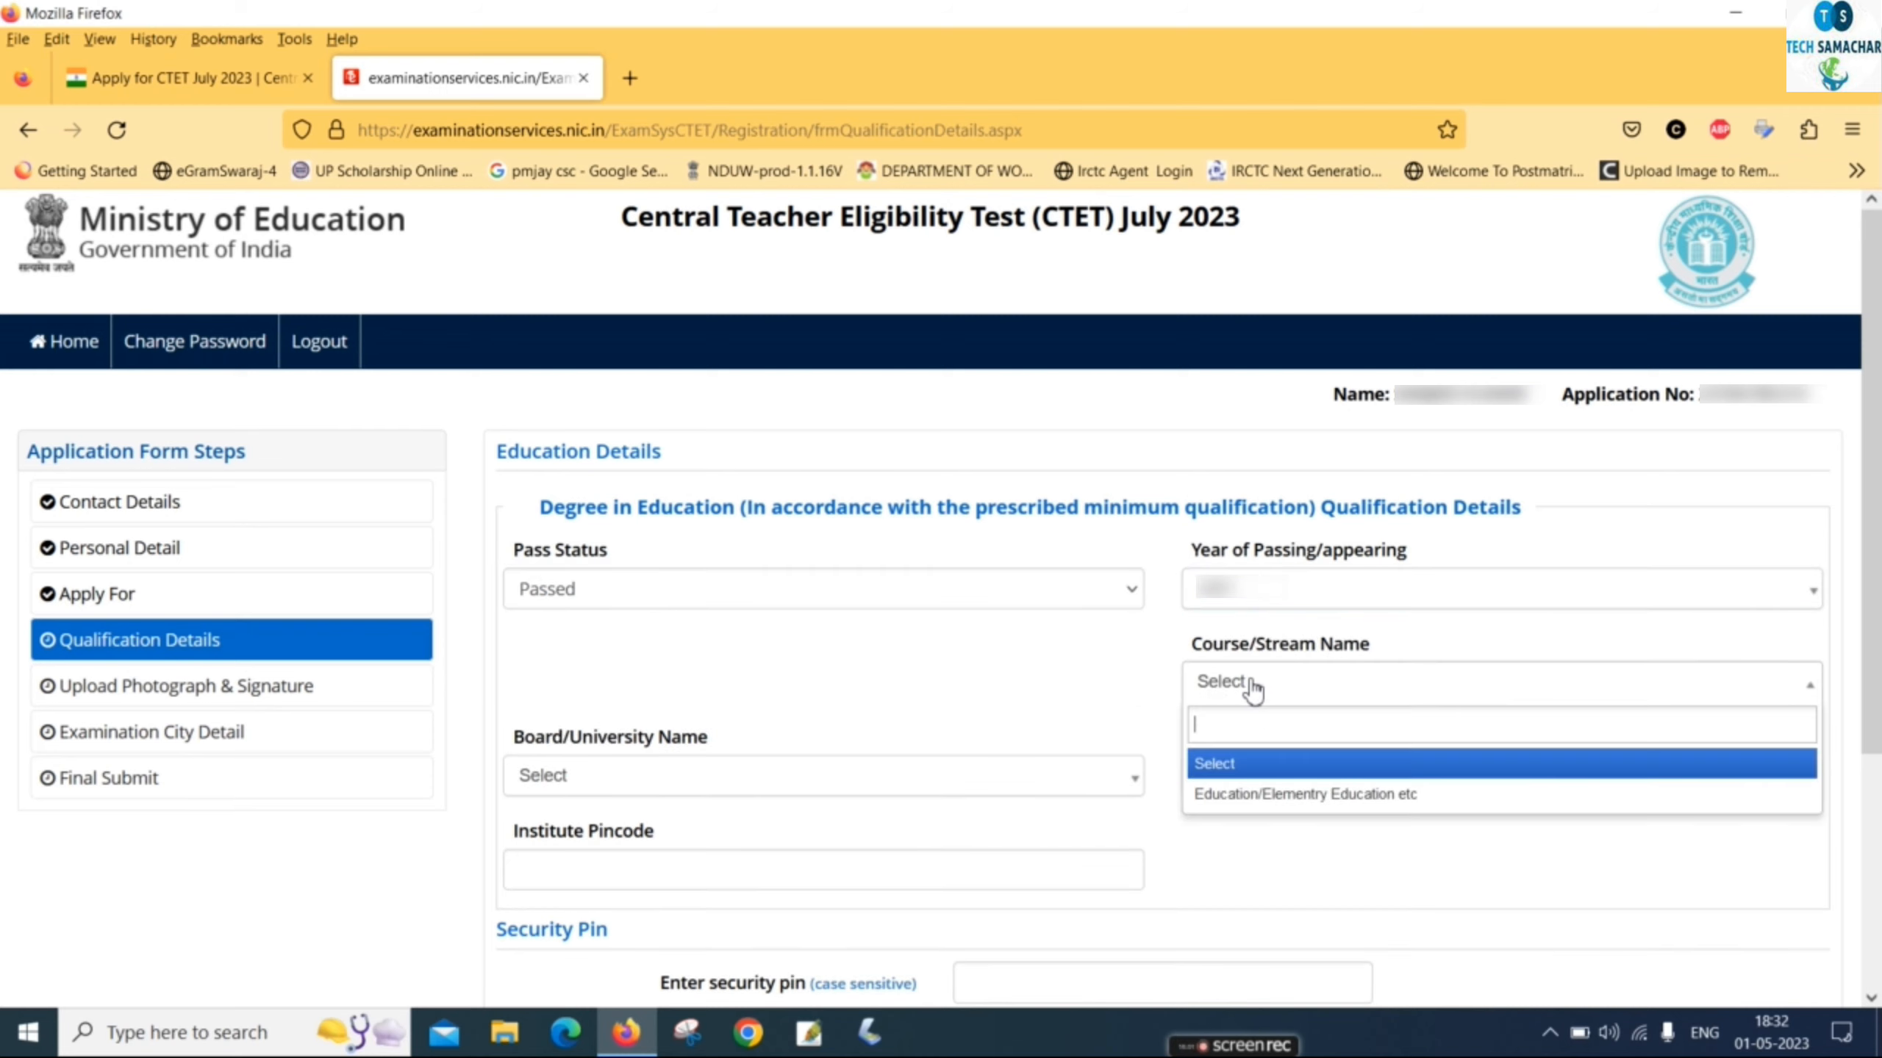
click(1247, 804)
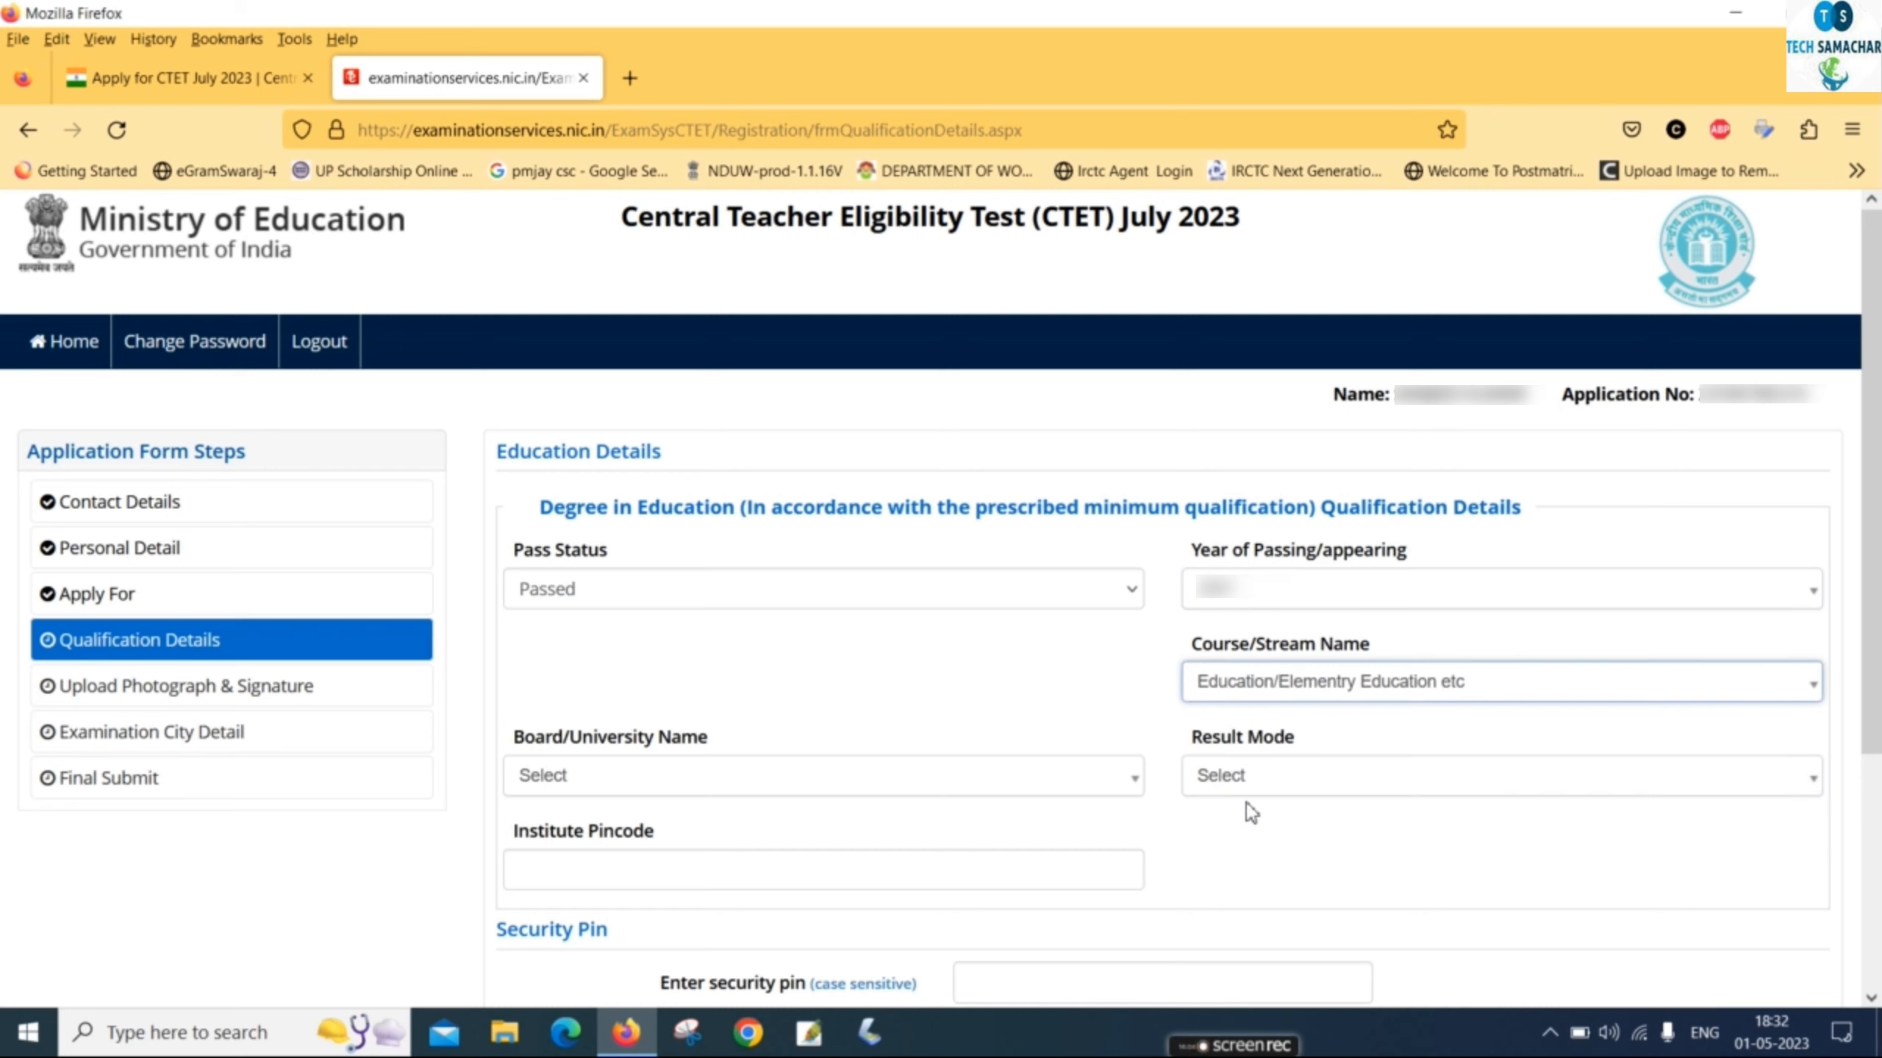
Search 'c.c' to select C.C.S. UNIVERSITY, MEERUT,U.P. and set Result Mode to Percentage
click(709, 789)
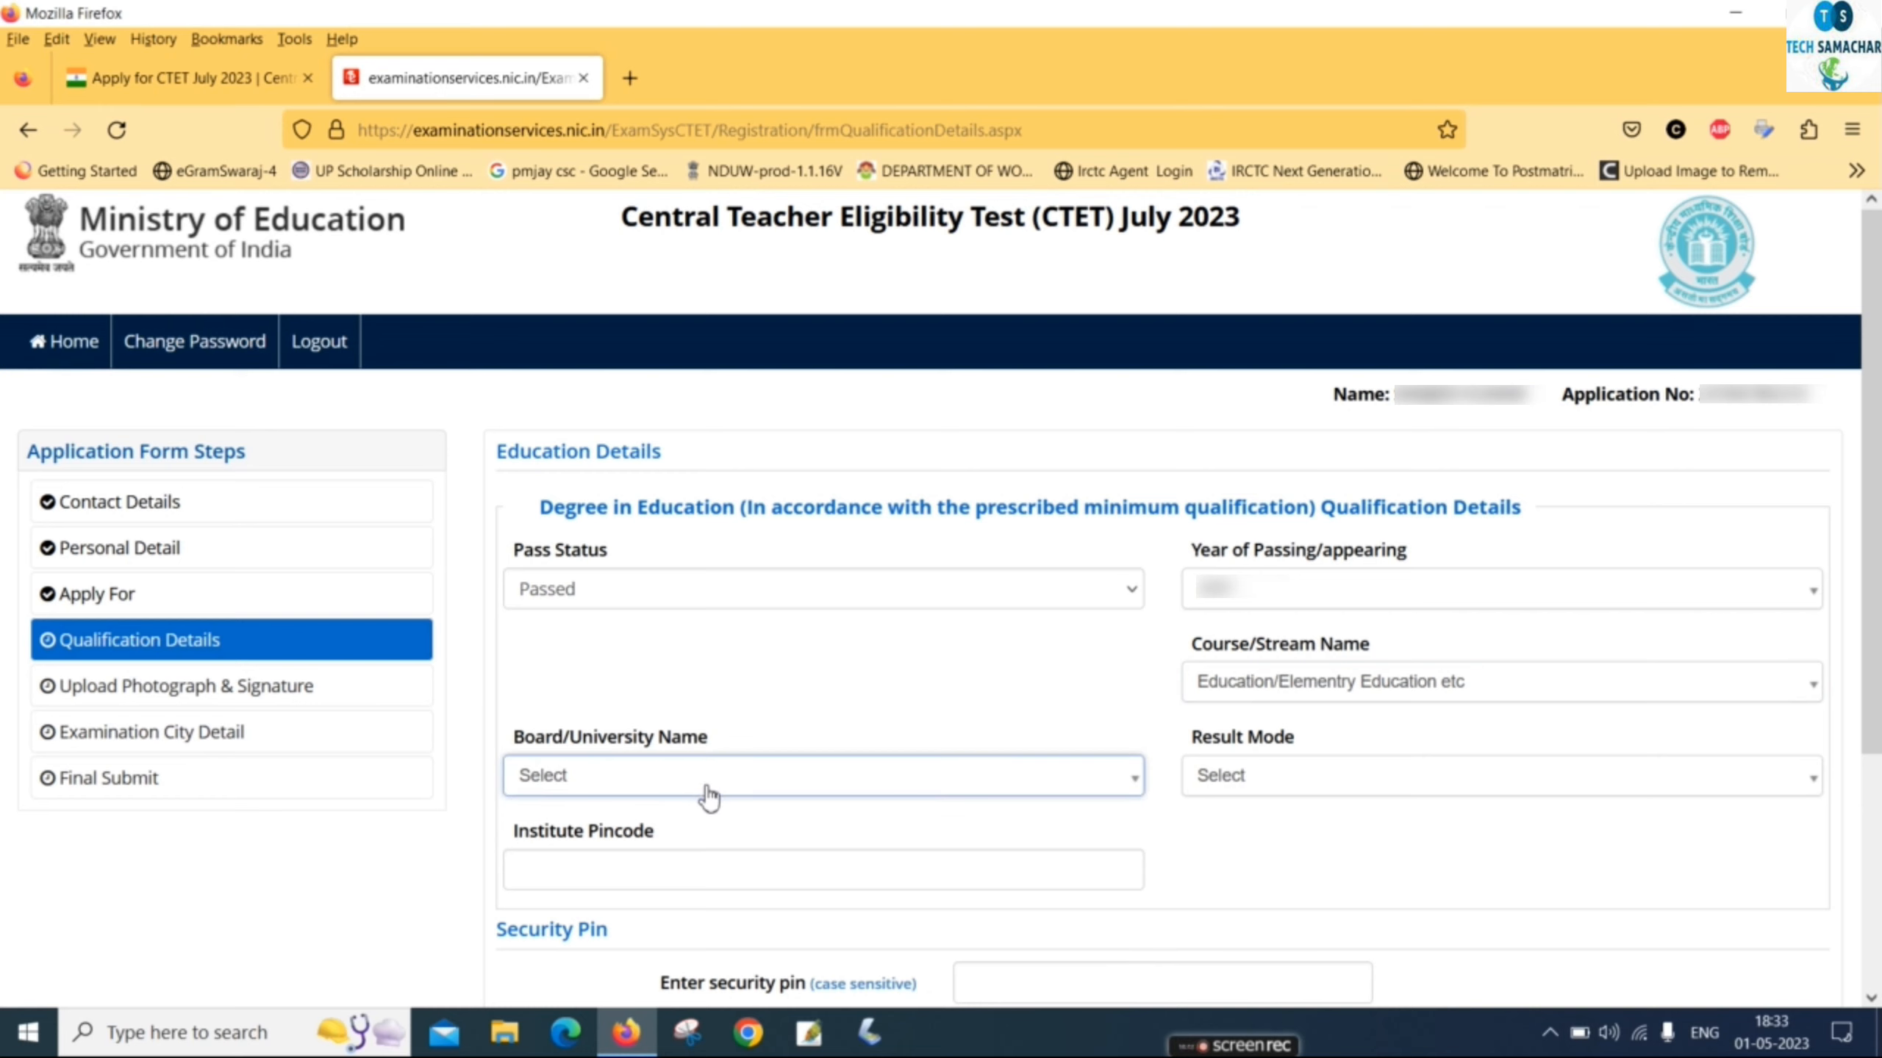
click(709, 793)
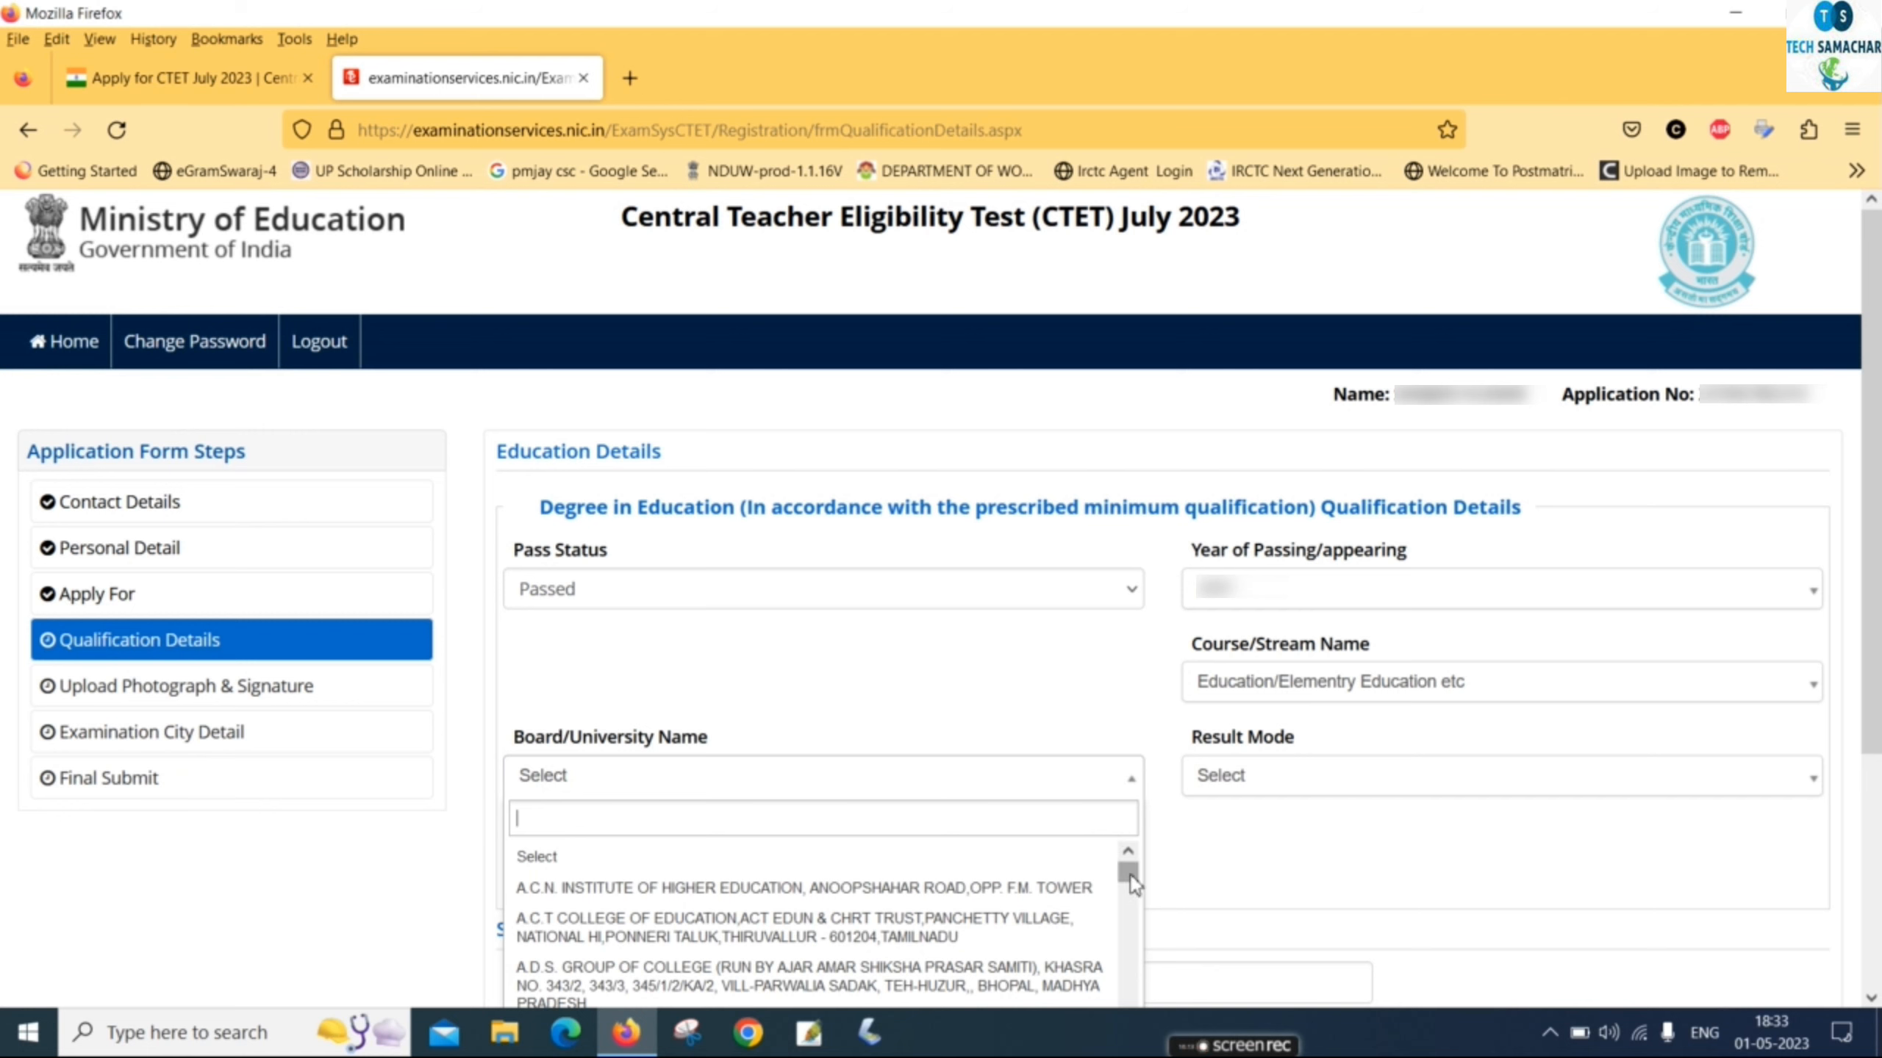
text(c)
scroll(1144, 877, down, 3)
text(.c)
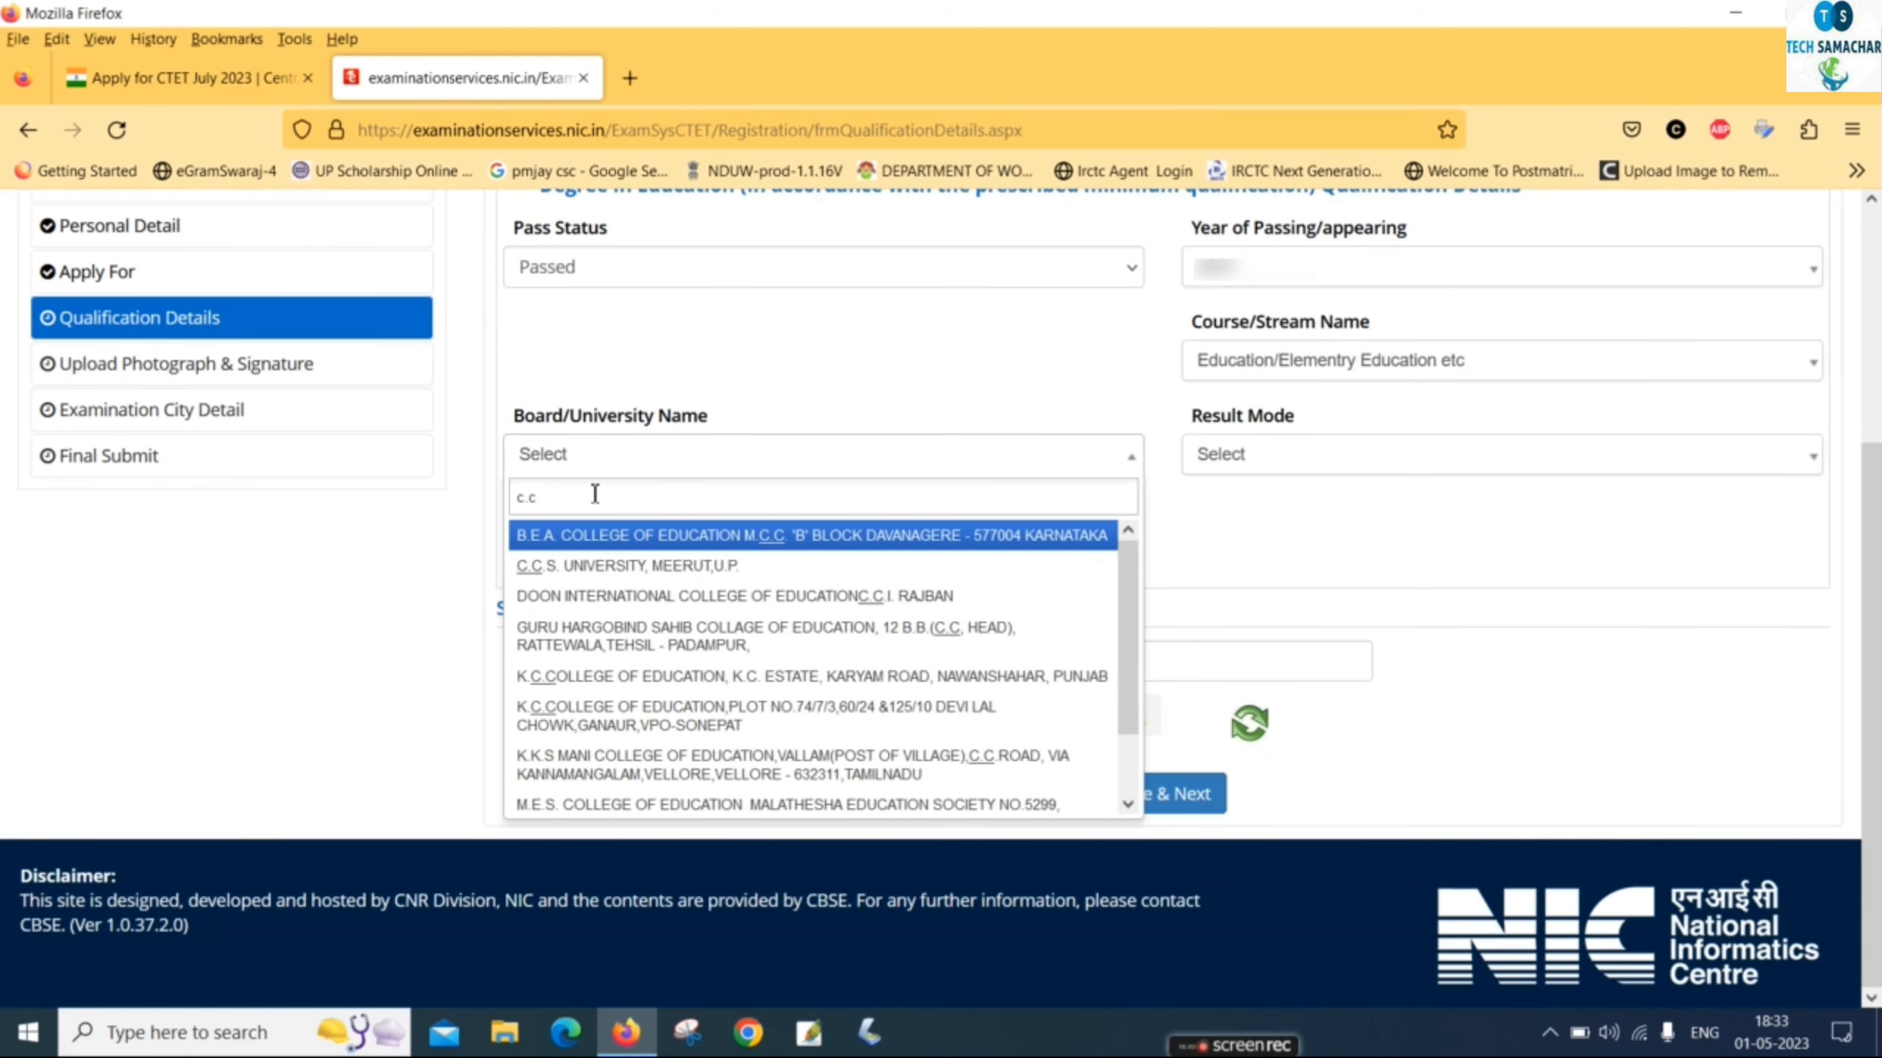
click(620, 566)
click(1257, 466)
click(1258, 468)
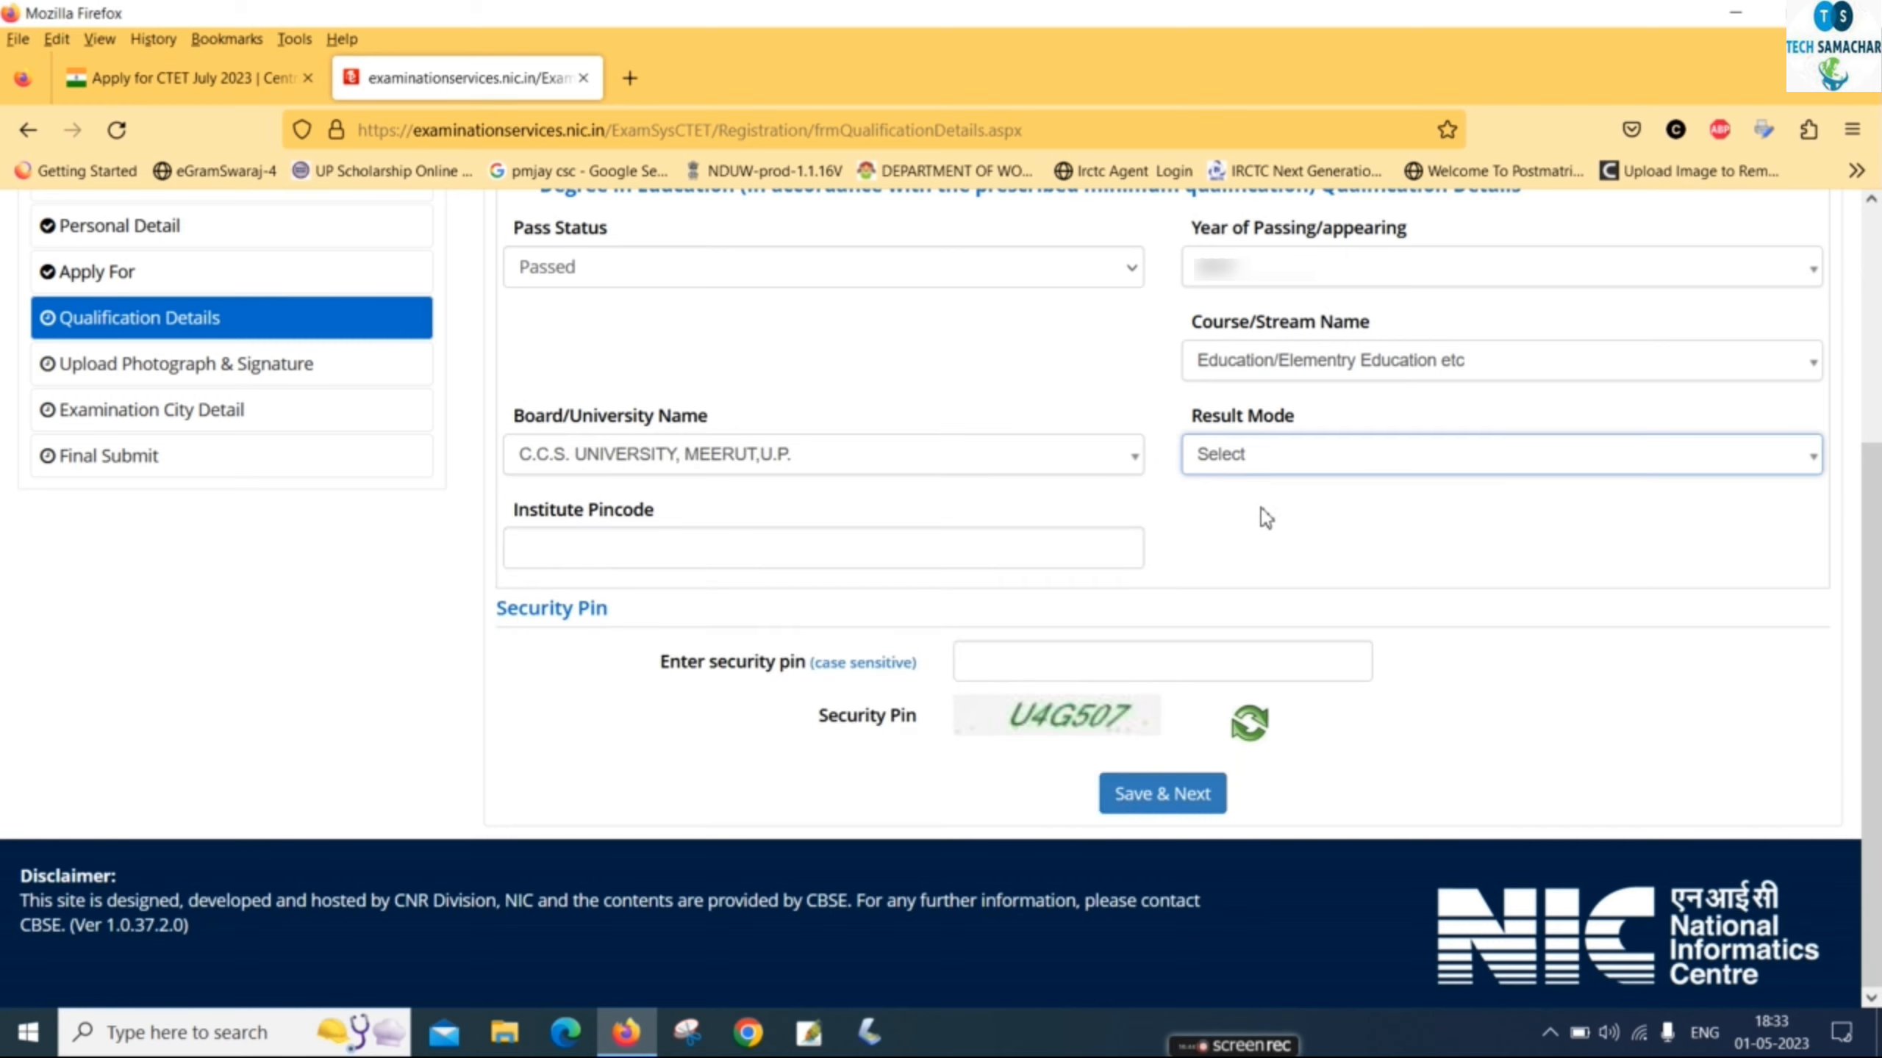
click(1271, 471)
click(1250, 565)
click(767, 547)
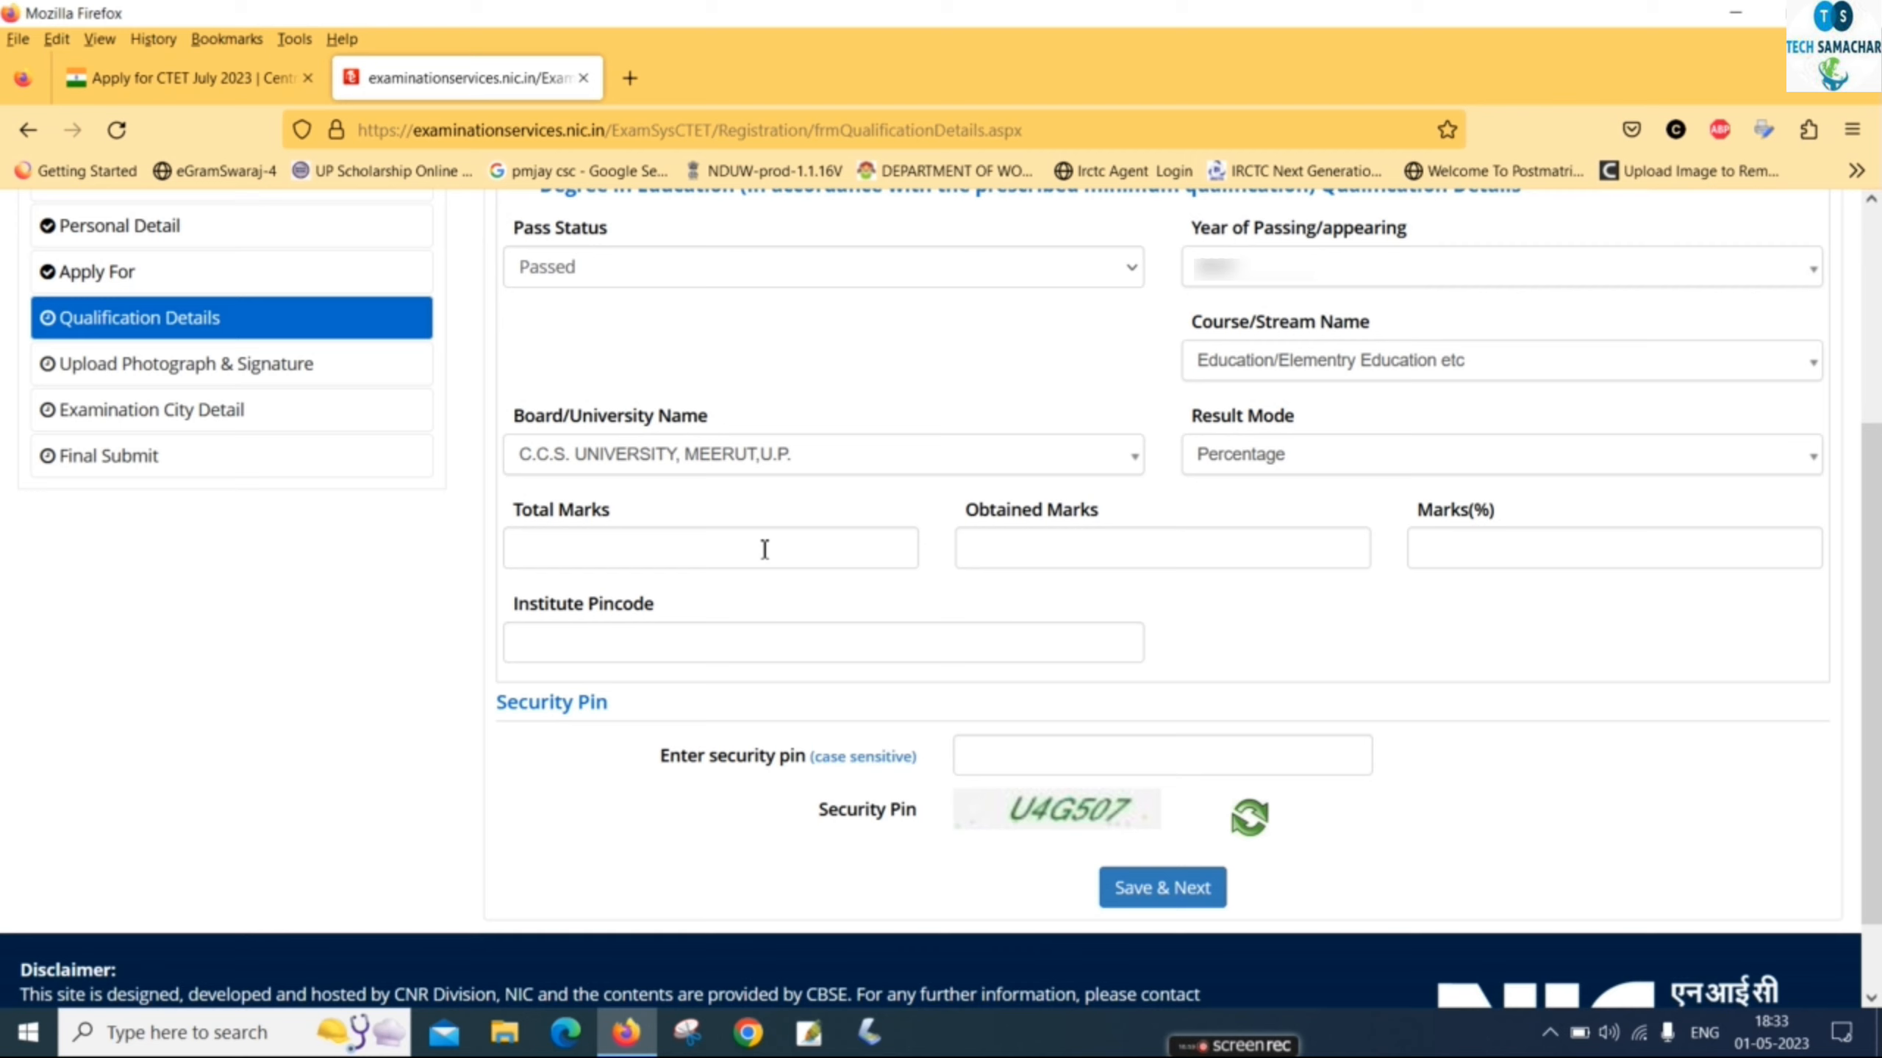
Enter total marks 1400 and obtained marks 1078 (77.00%), then the institute pincode
click(765, 549)
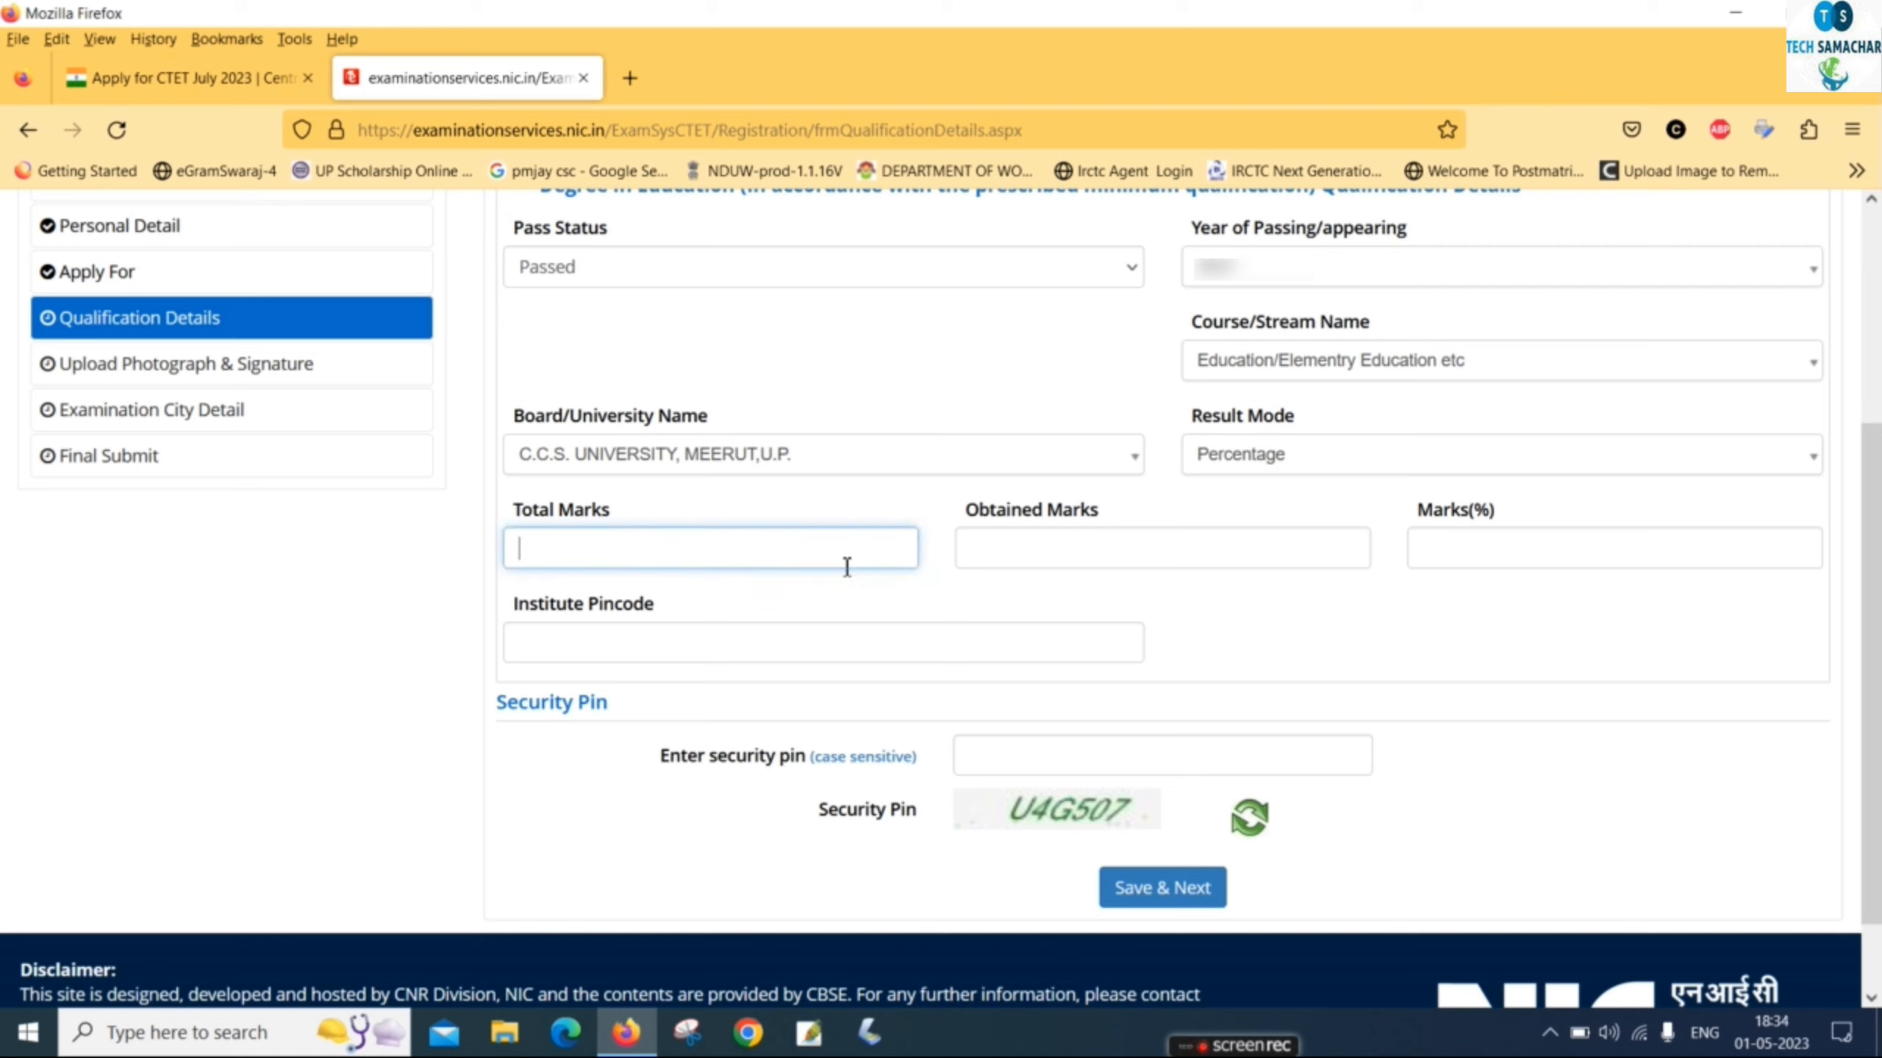
text(1400)
click(1139, 549)
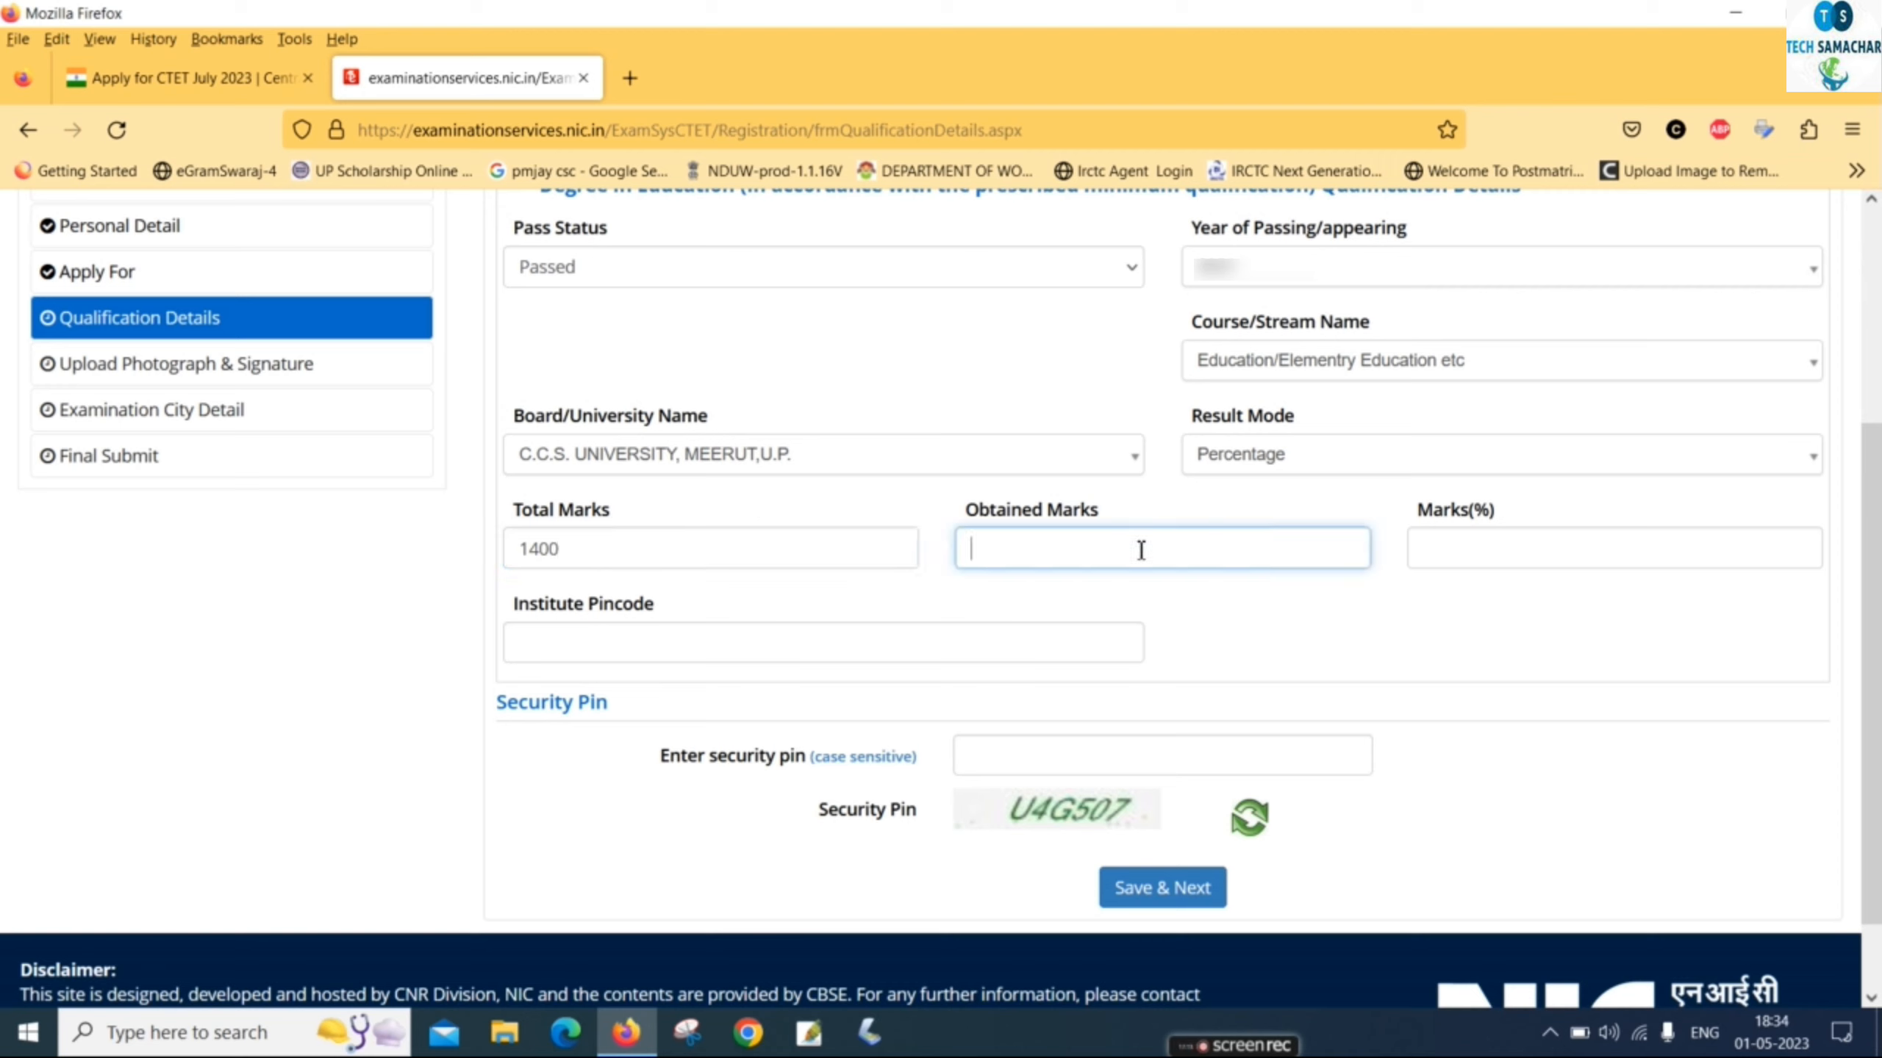
text(1076)
click(1039, 590)
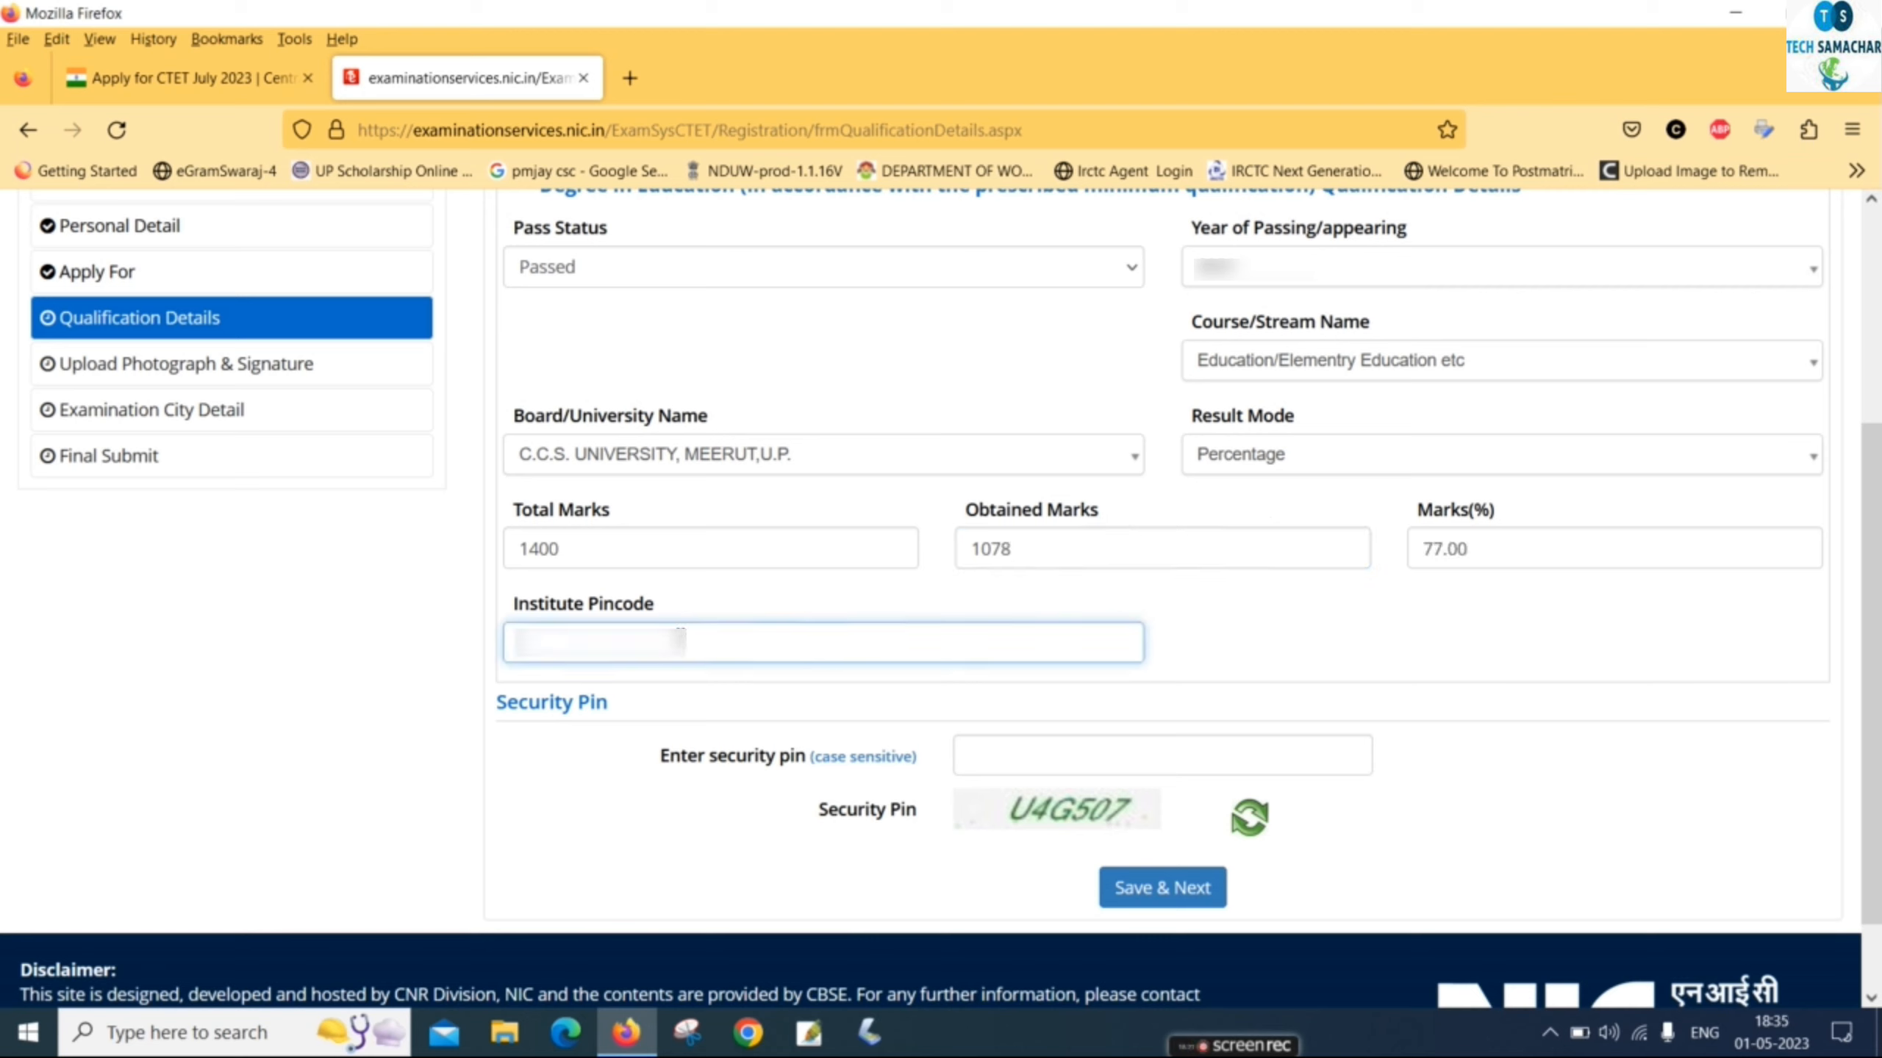
text(??????)
Enter the security pin and save the qualification details, confirming with Yes
click(1103, 764)
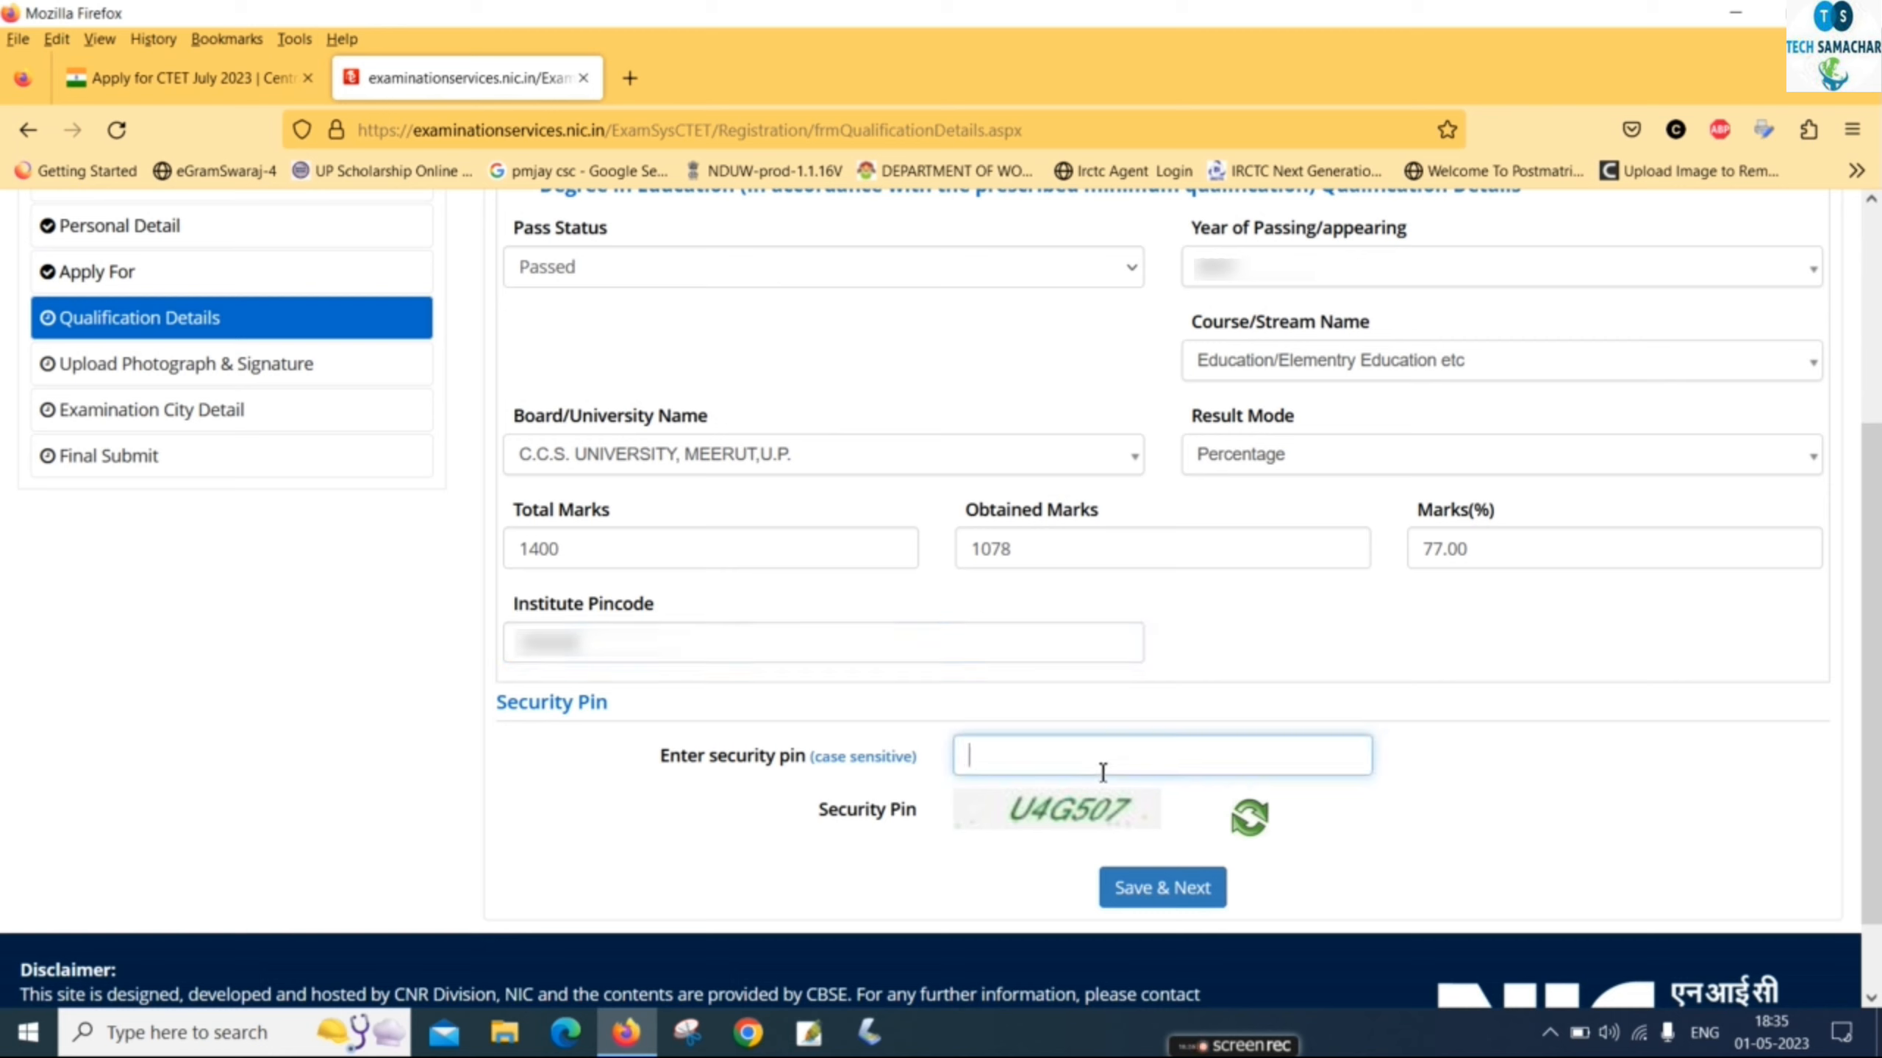
text(U4G507)
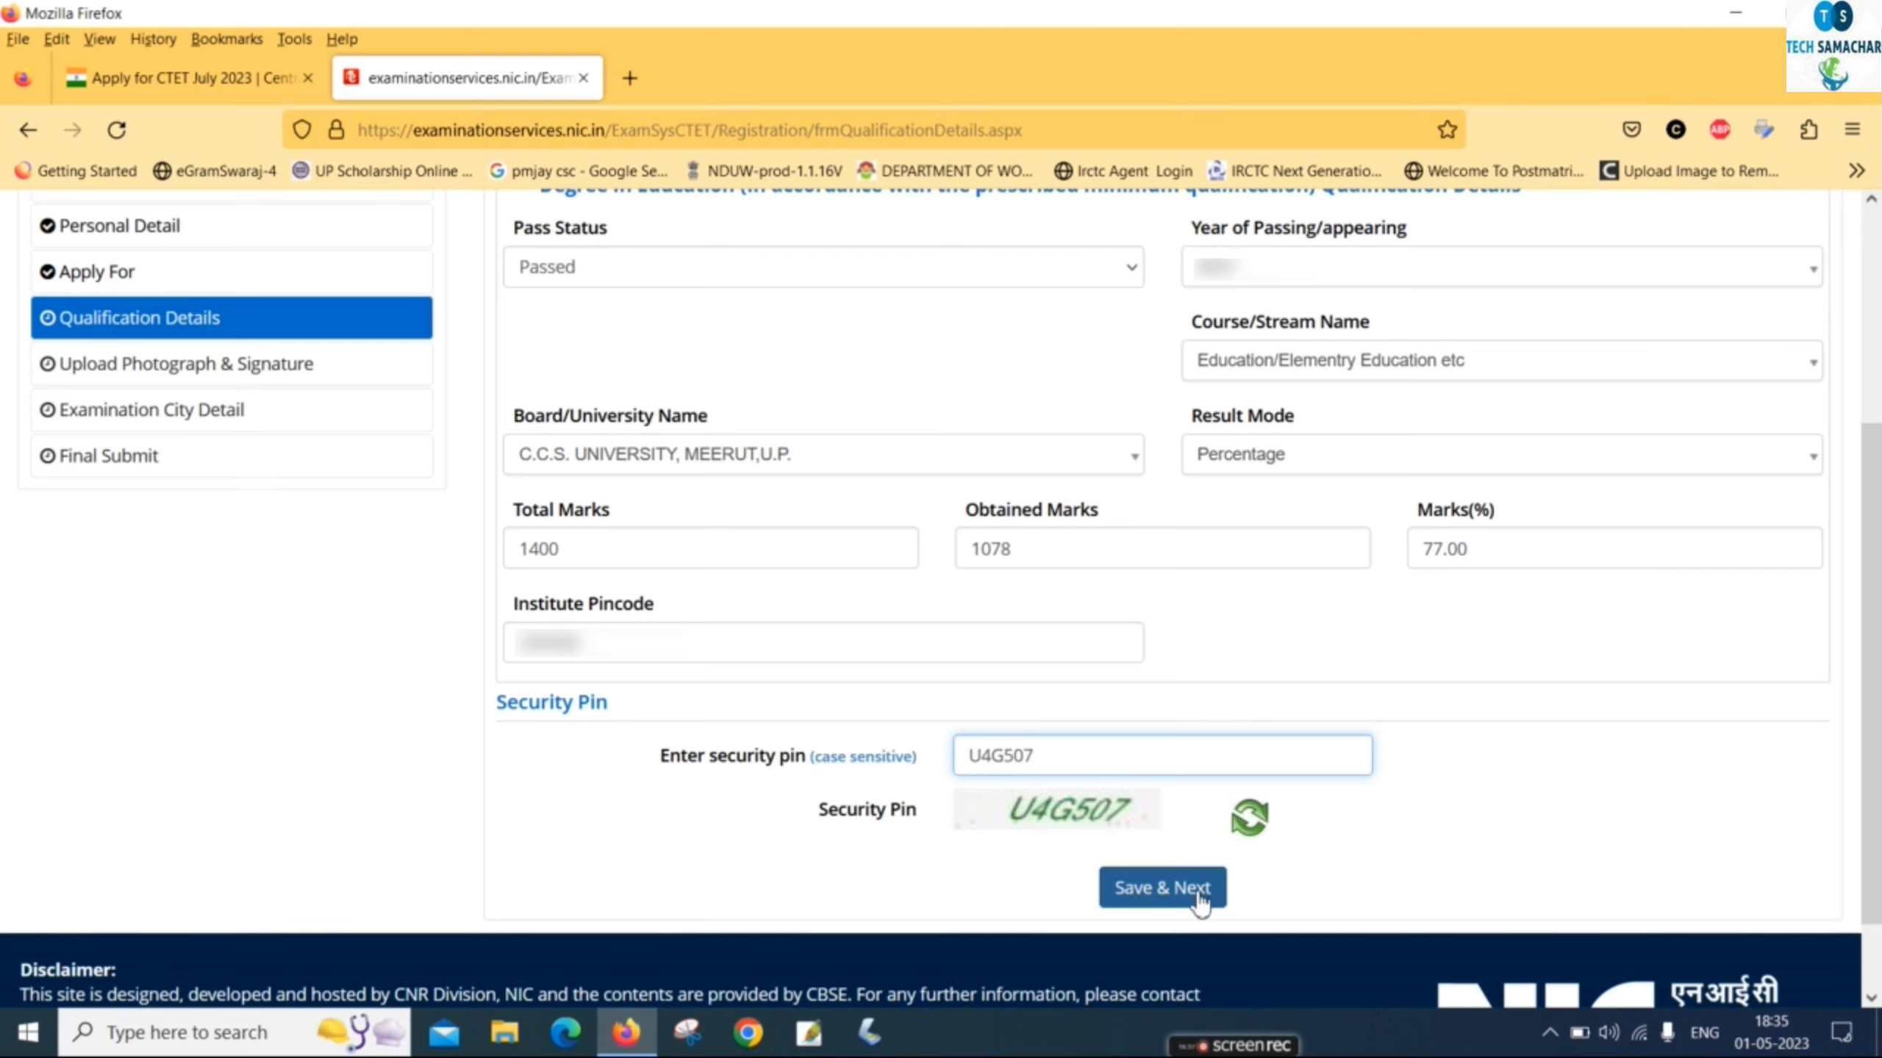
click(1220, 886)
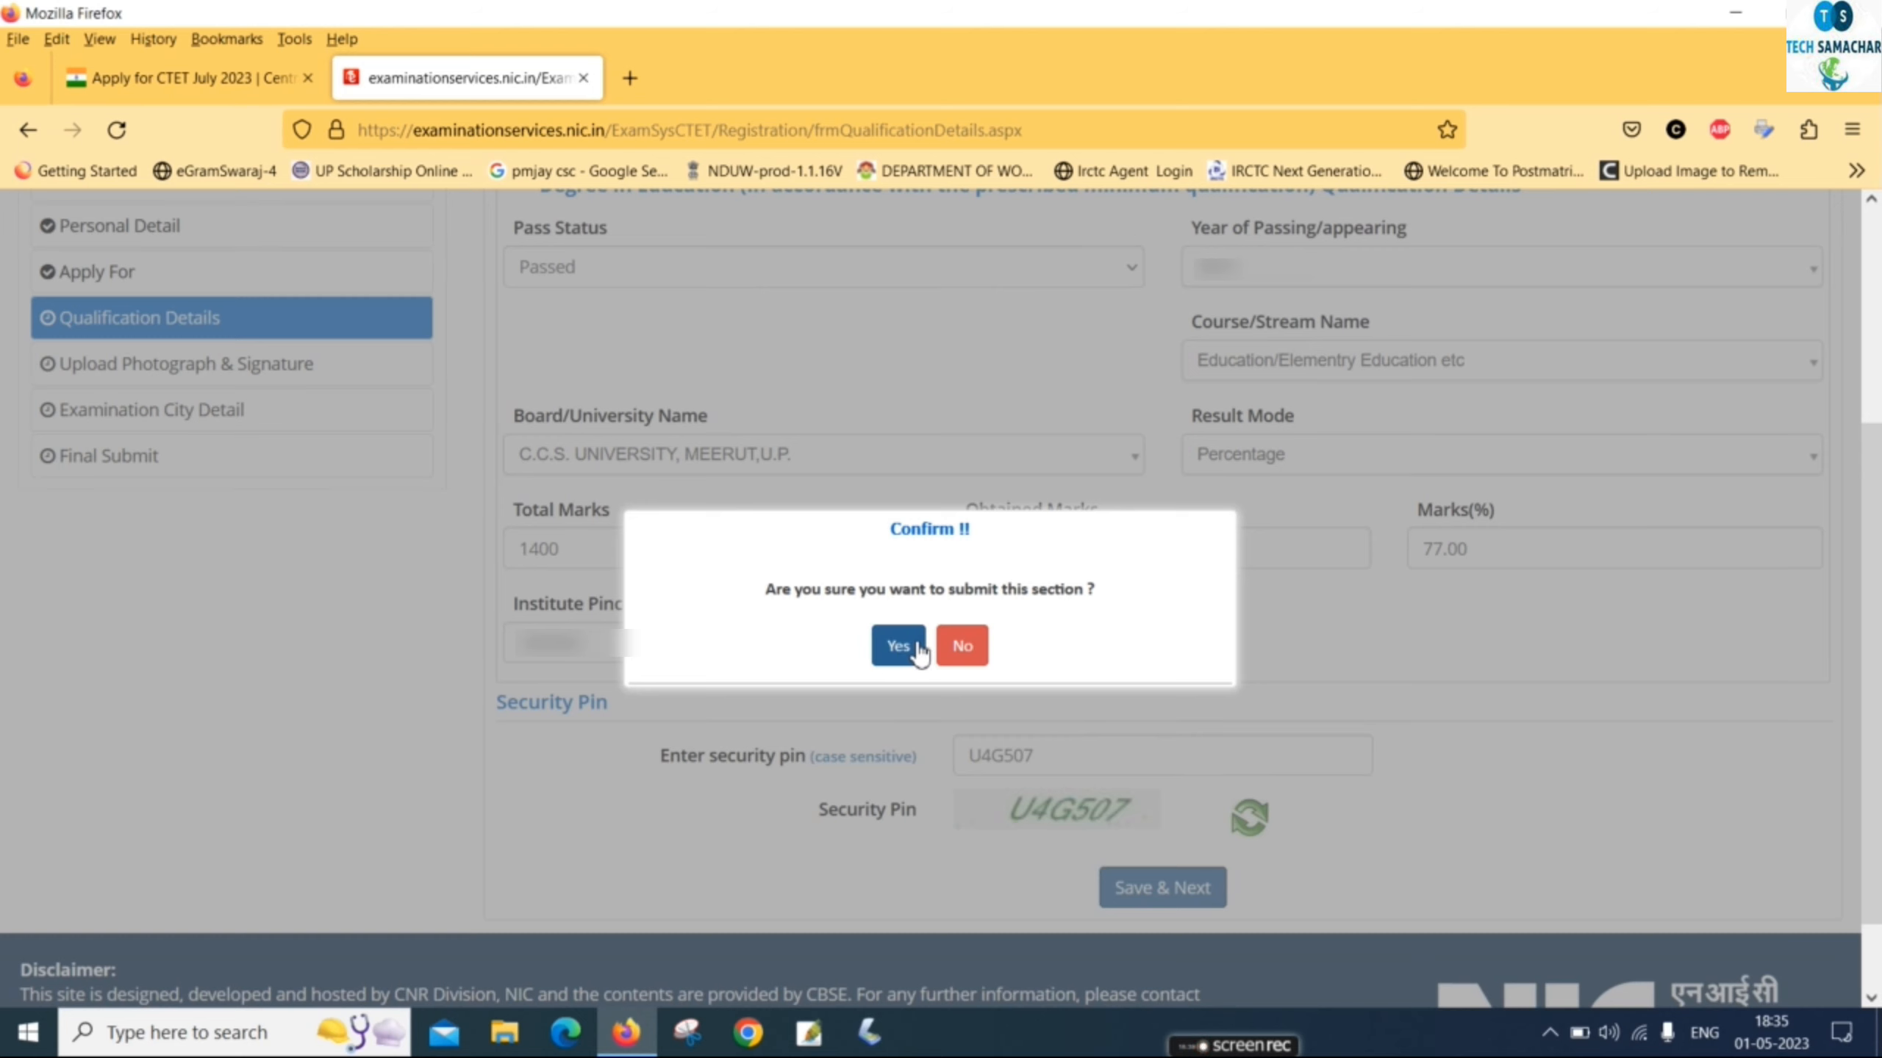
click(897, 646)
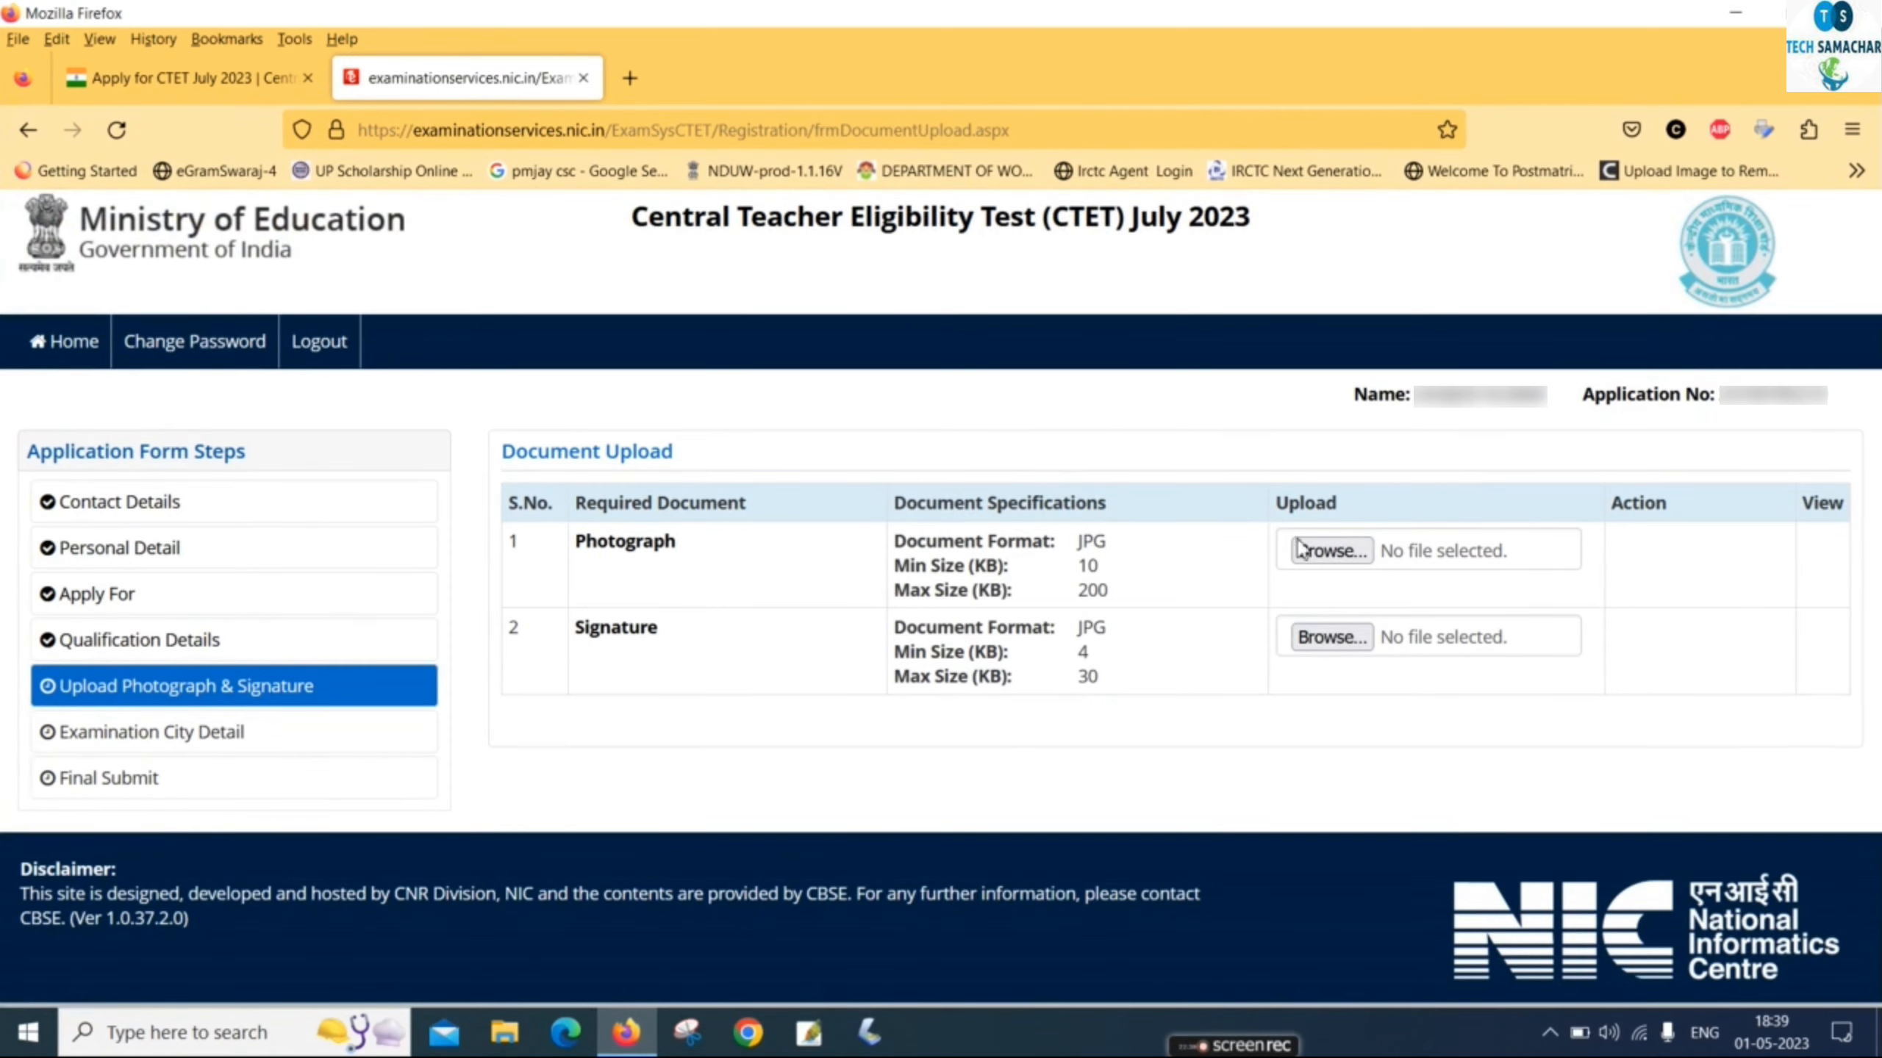
Upload the photograph file from the desktop and dismiss the success message
click(1321, 557)
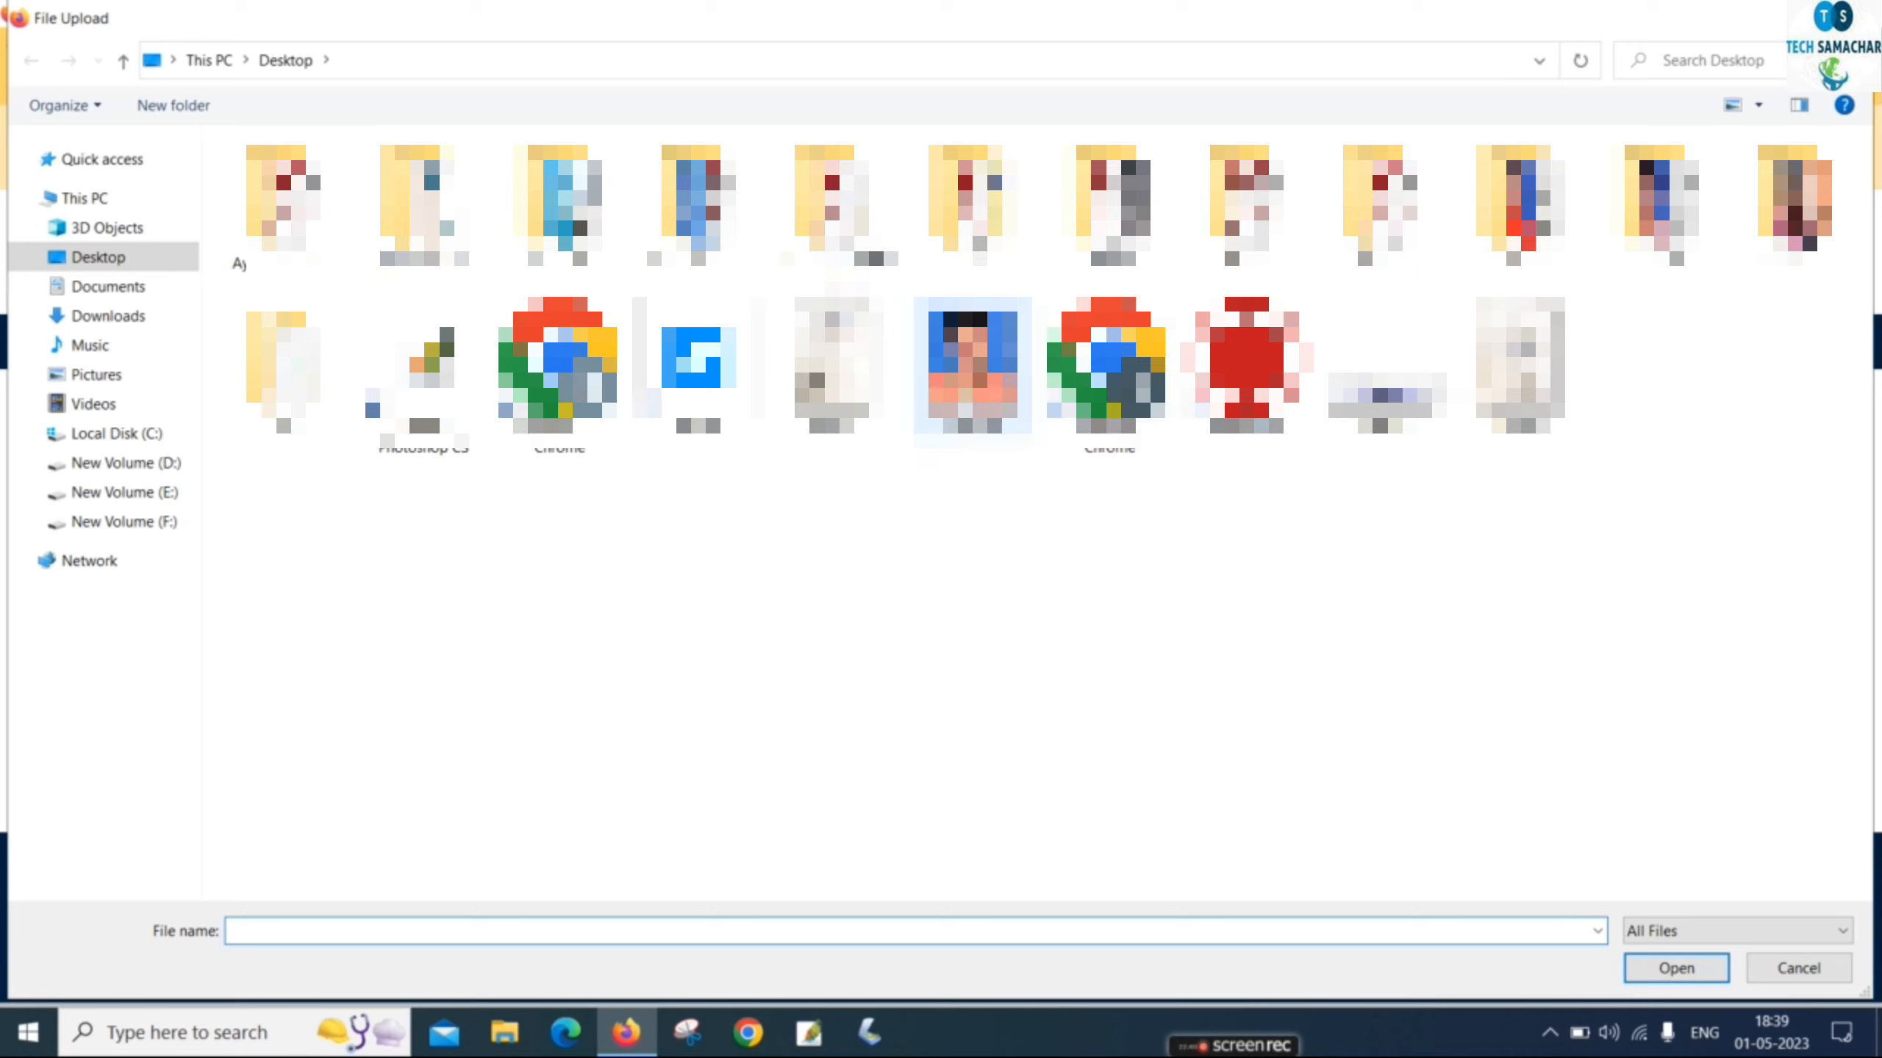
click(973, 366)
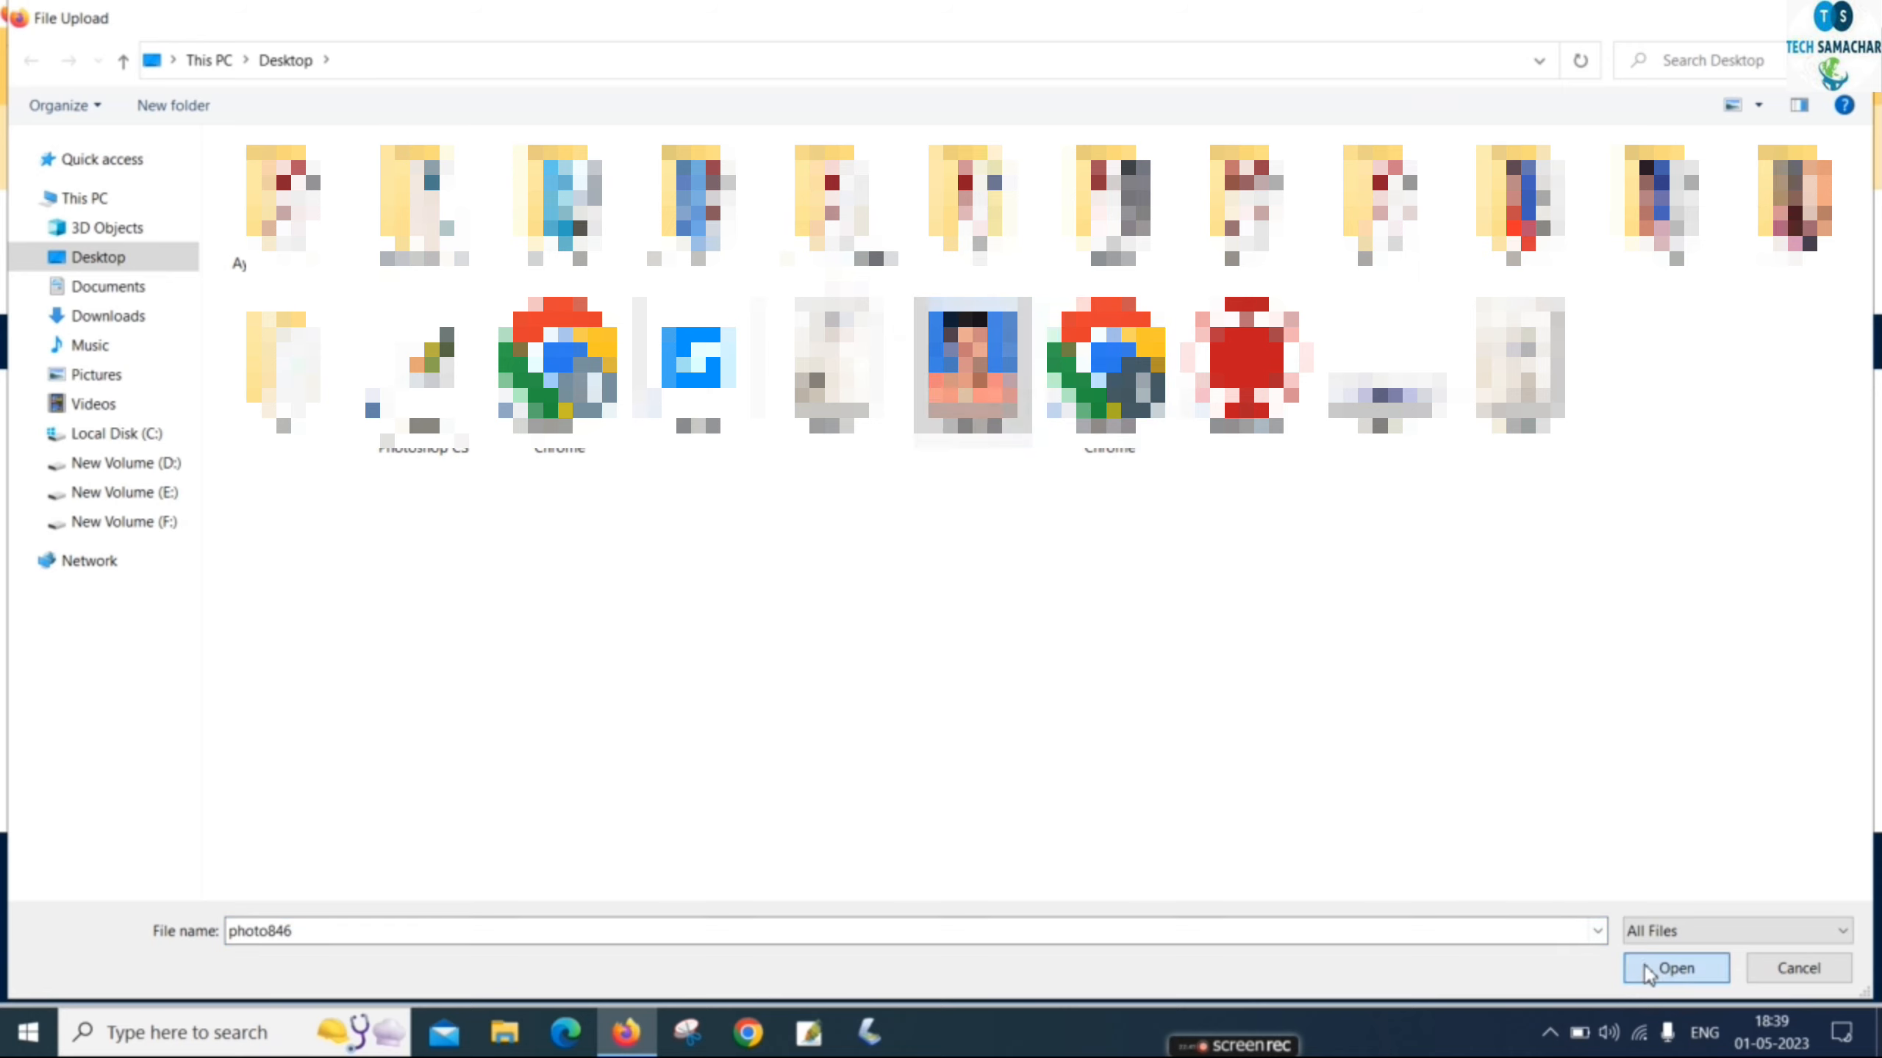
click(1676, 968)
click(1157, 925)
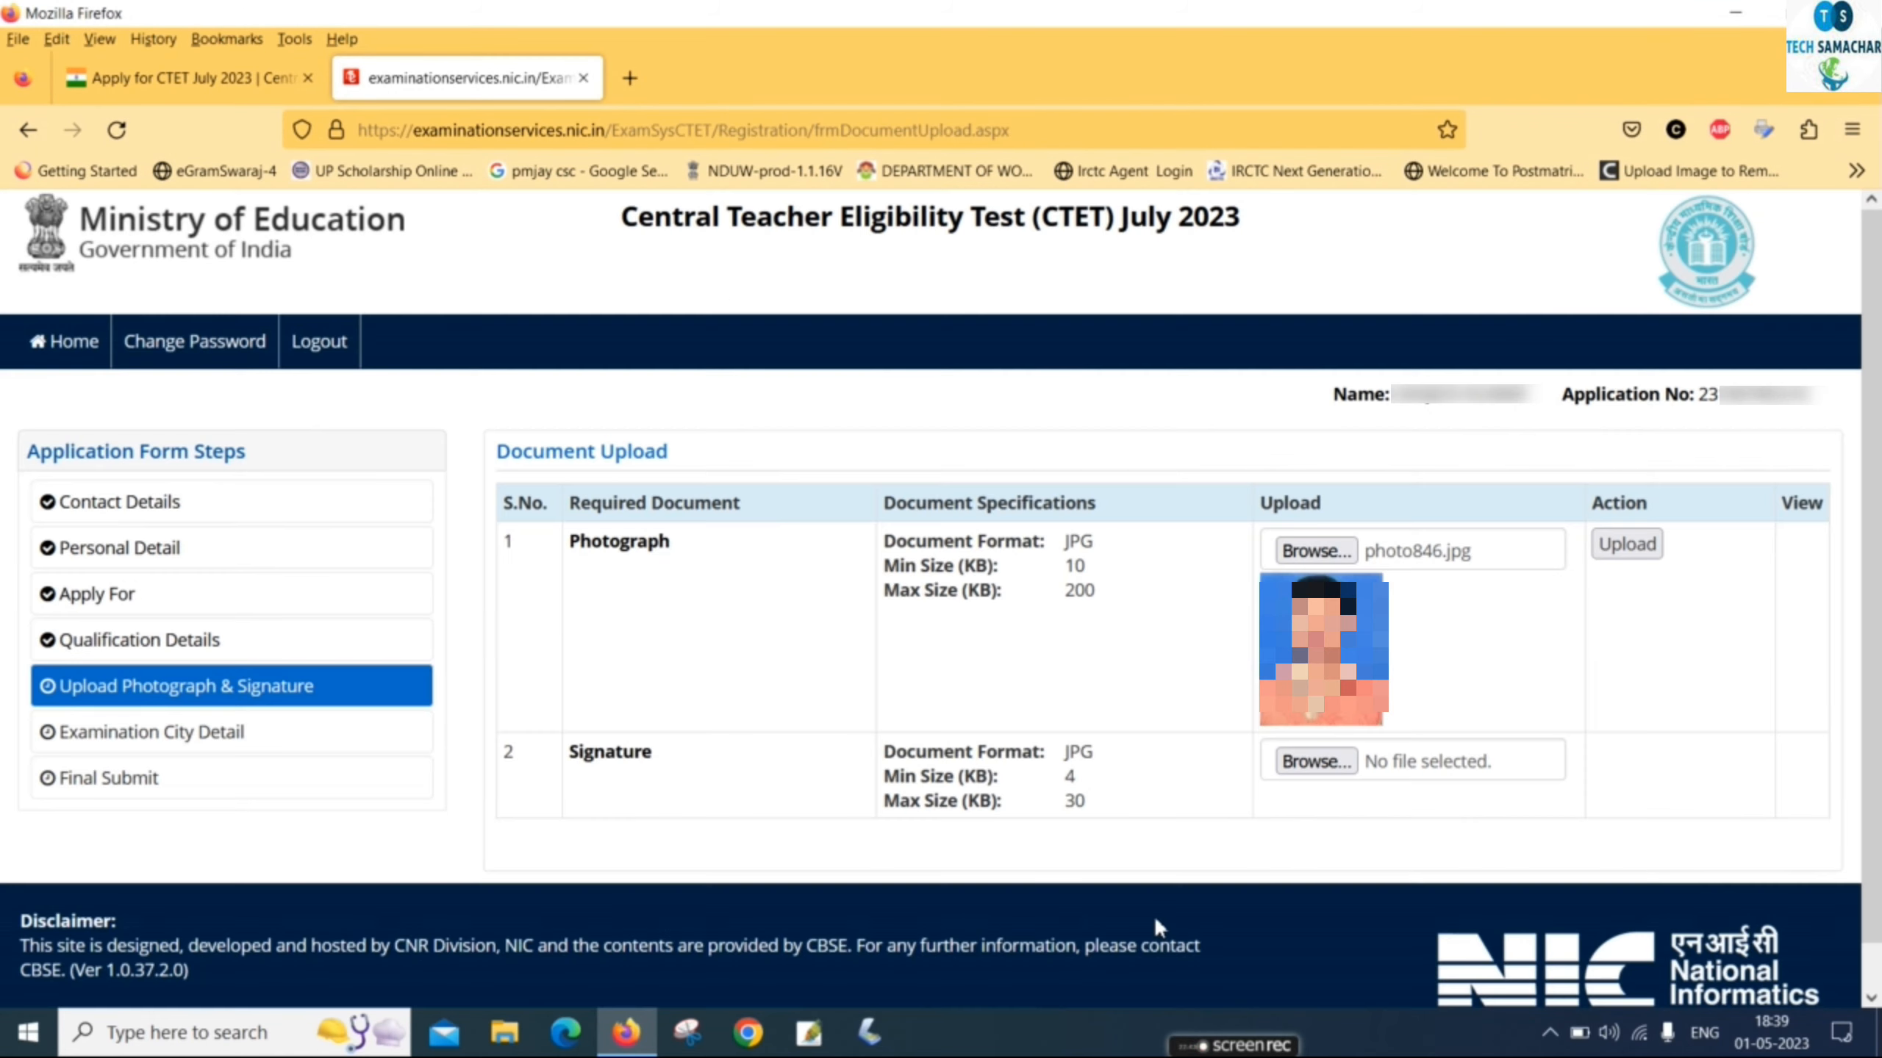
click(1658, 548)
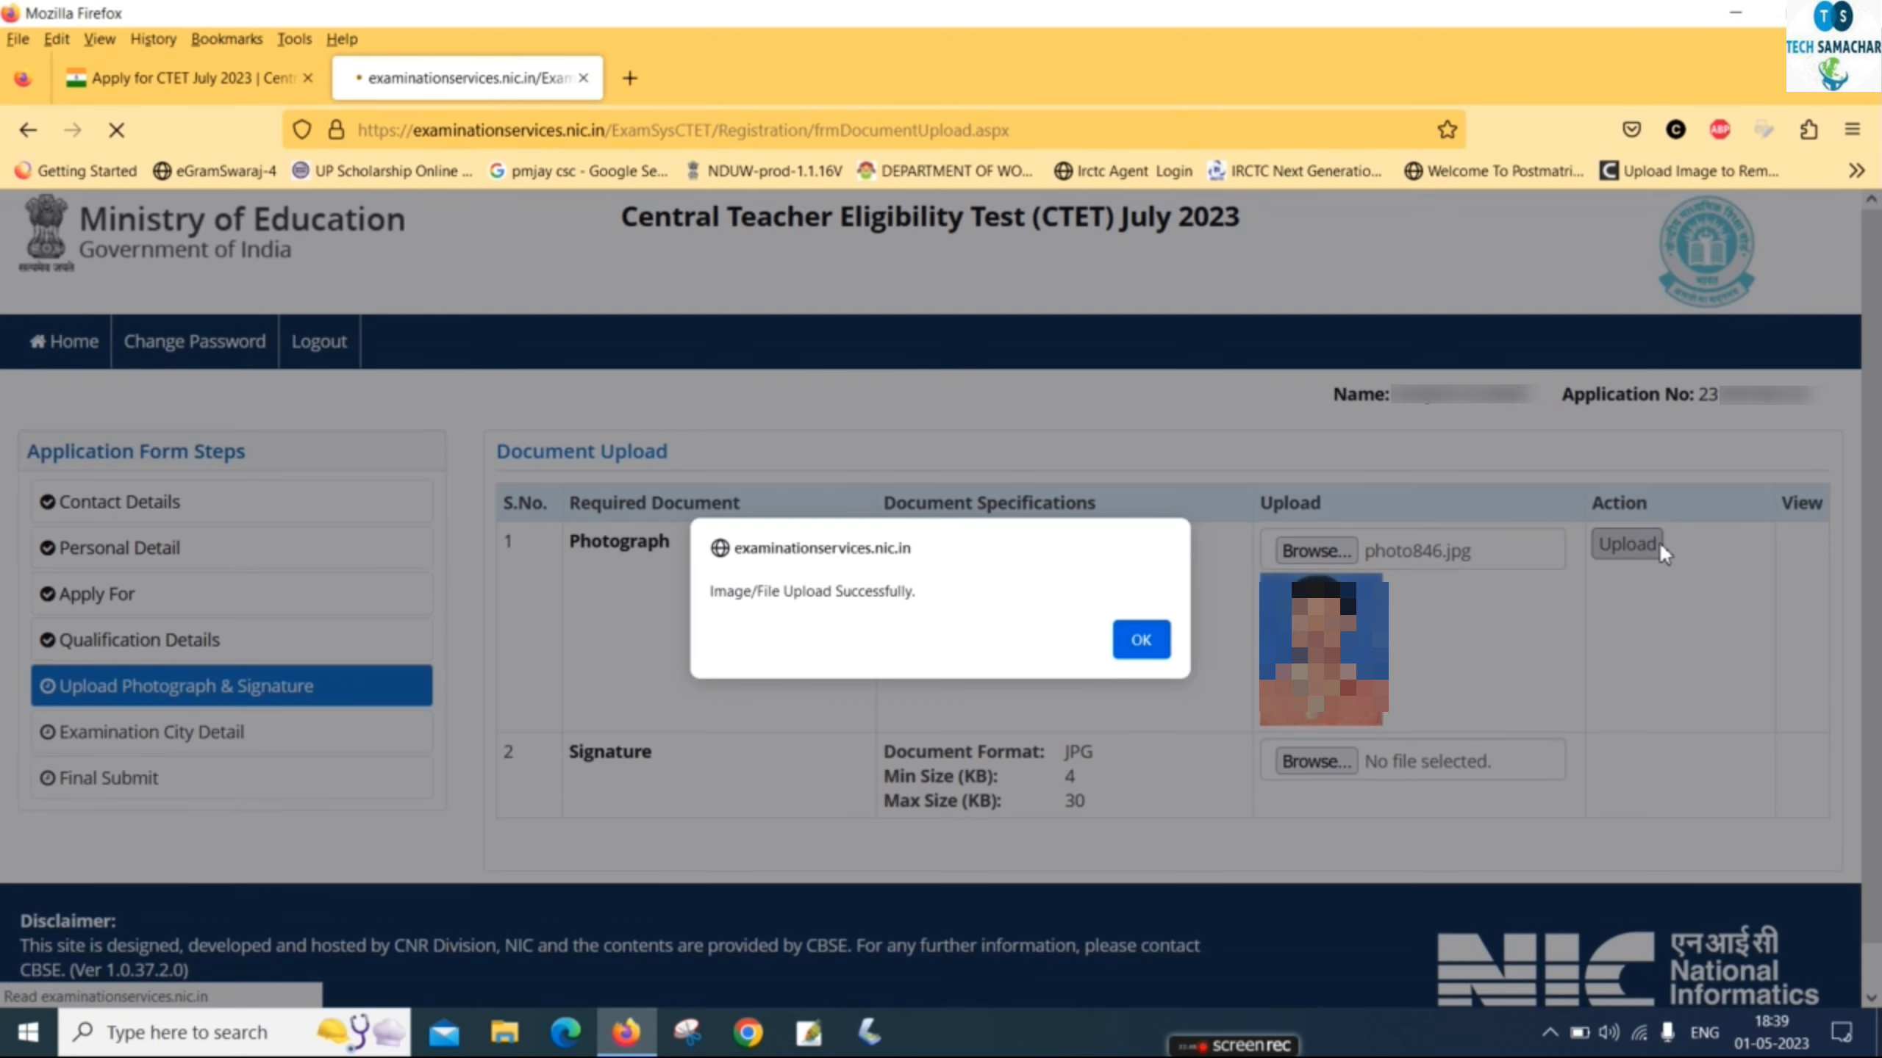
key(Return)
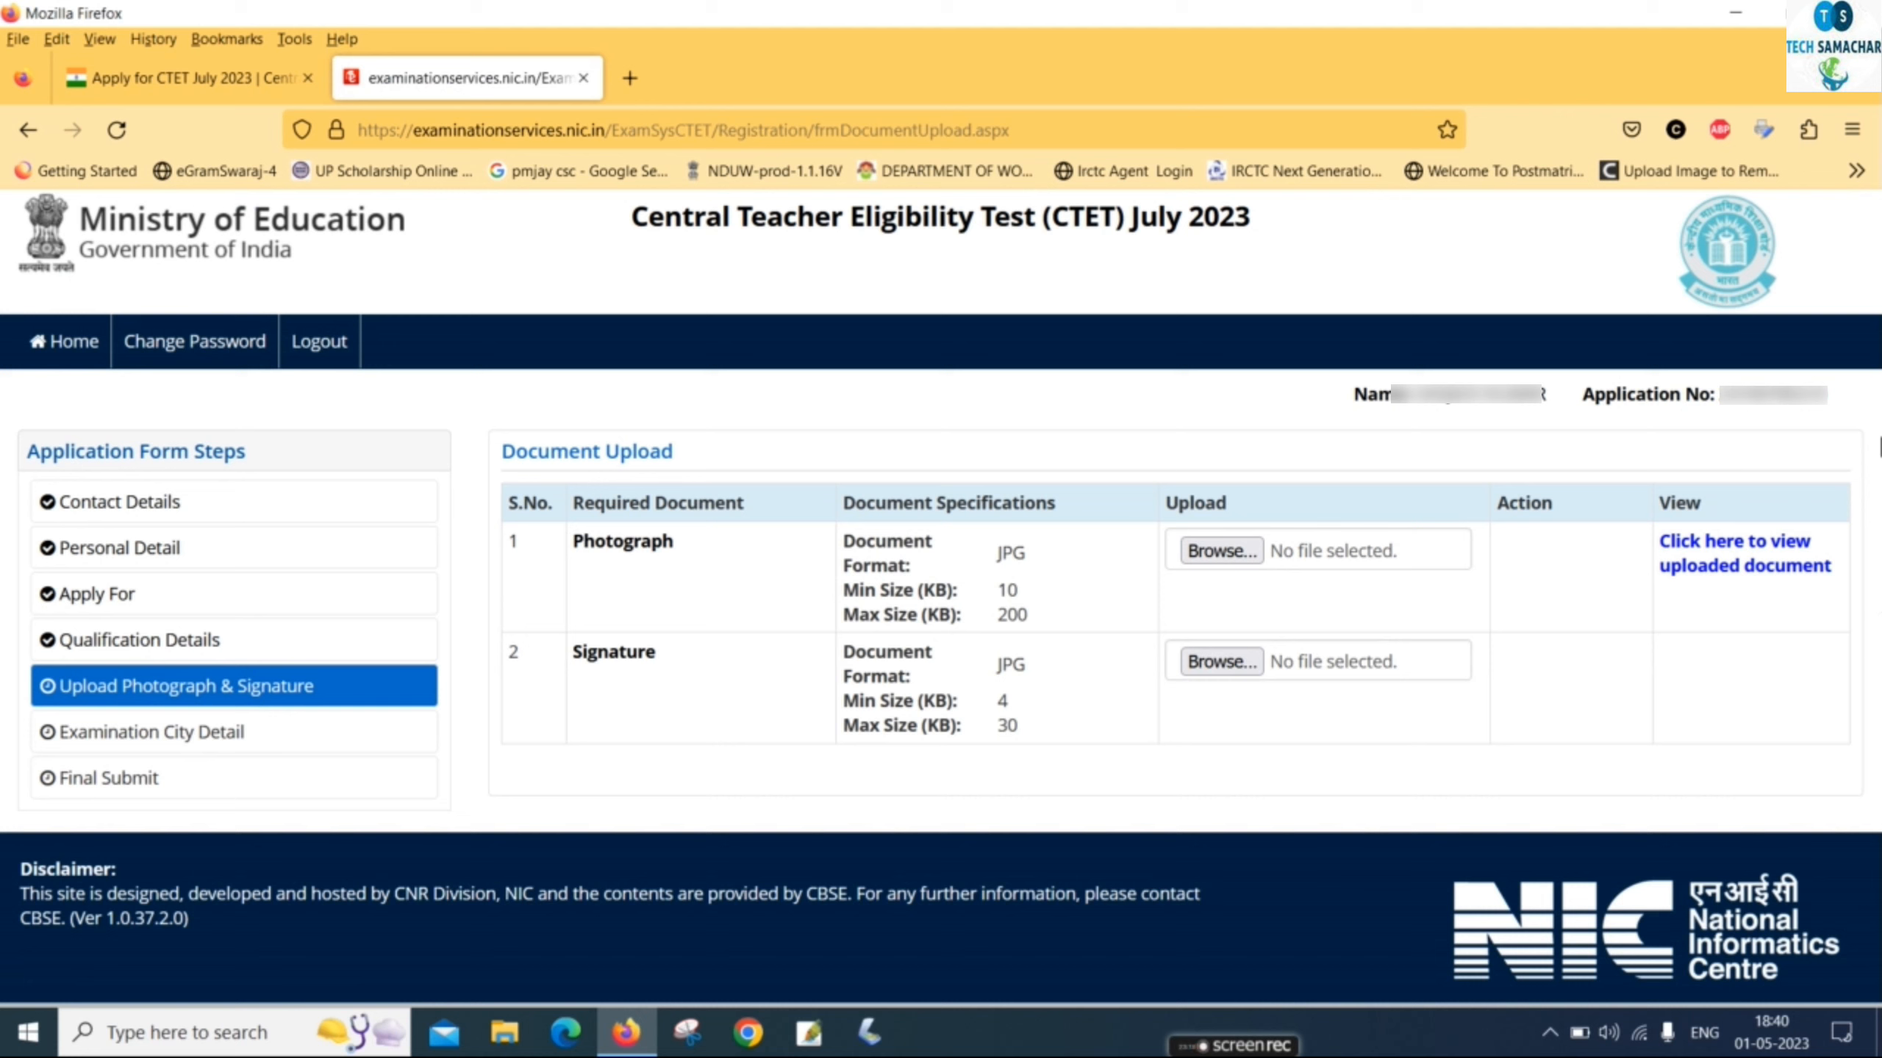
Upload the sign847.jpg signature image unedited and dismiss the success message
drag(1879, 555, 1880, 635)
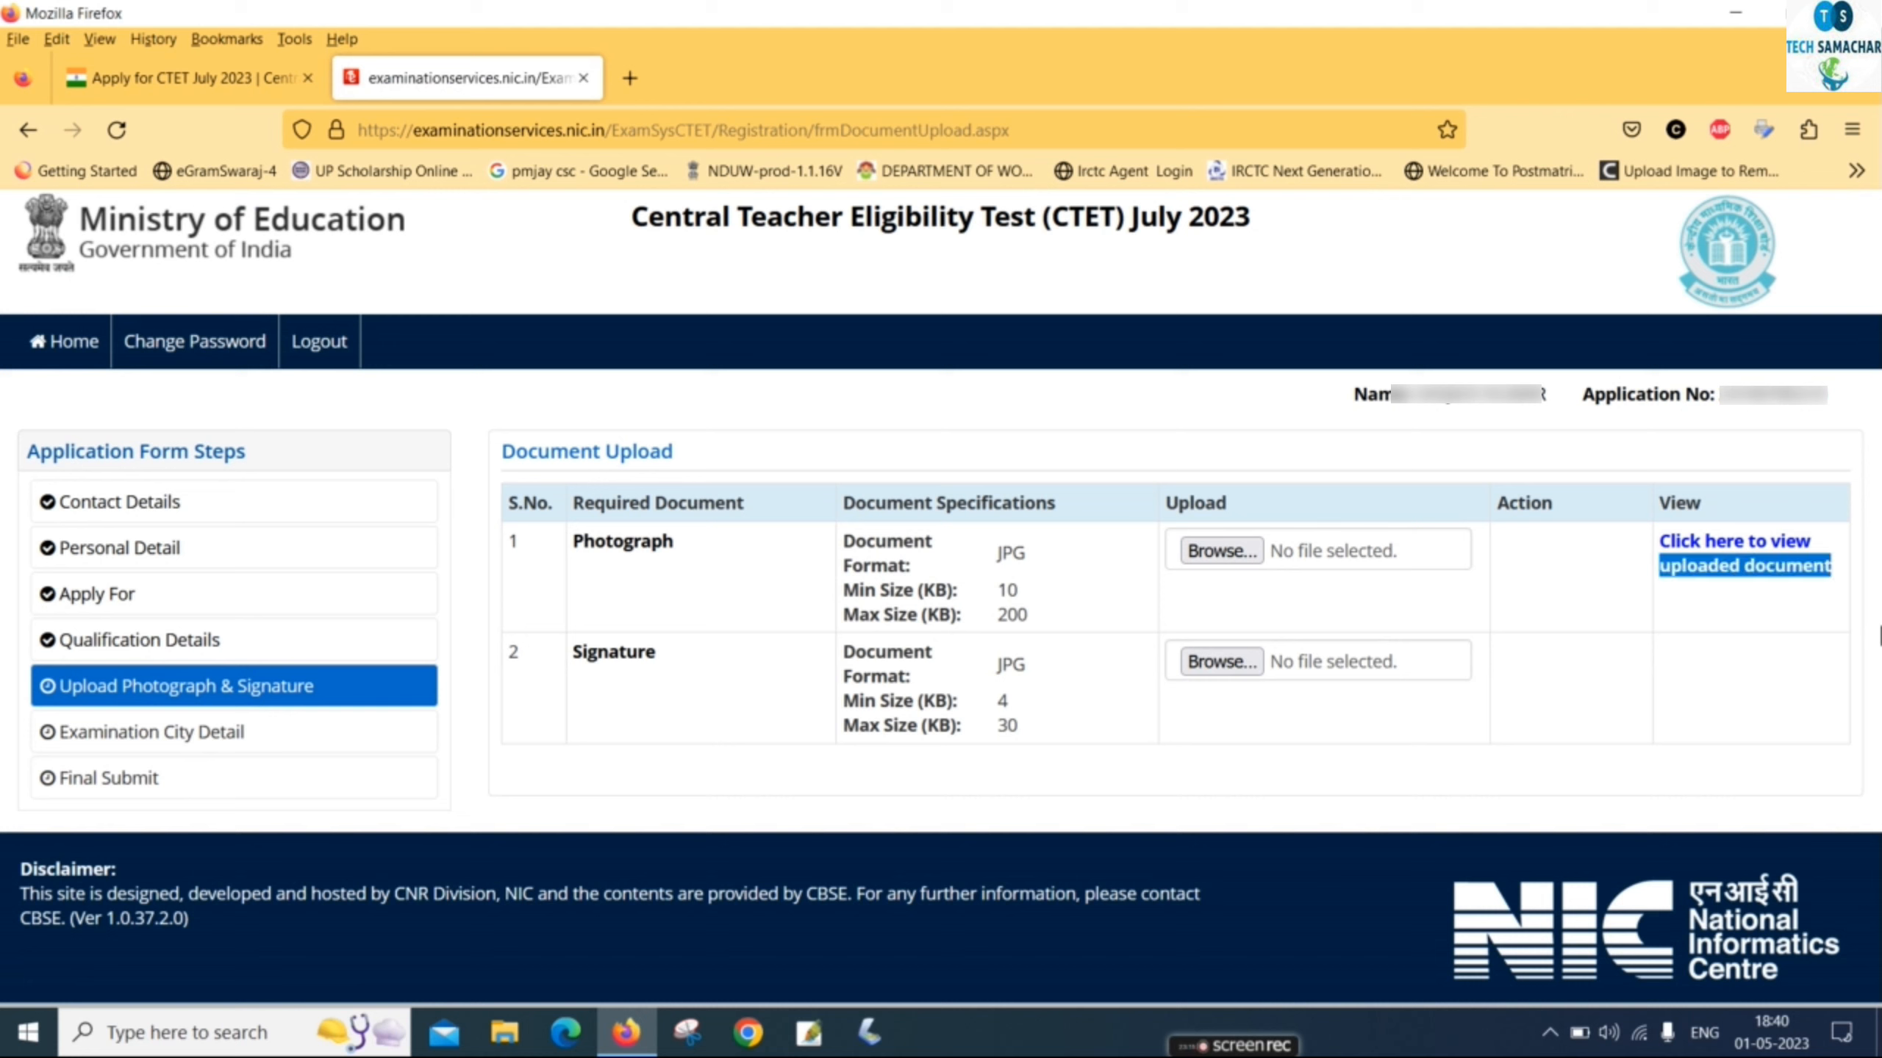
click(1800, 452)
click(1220, 661)
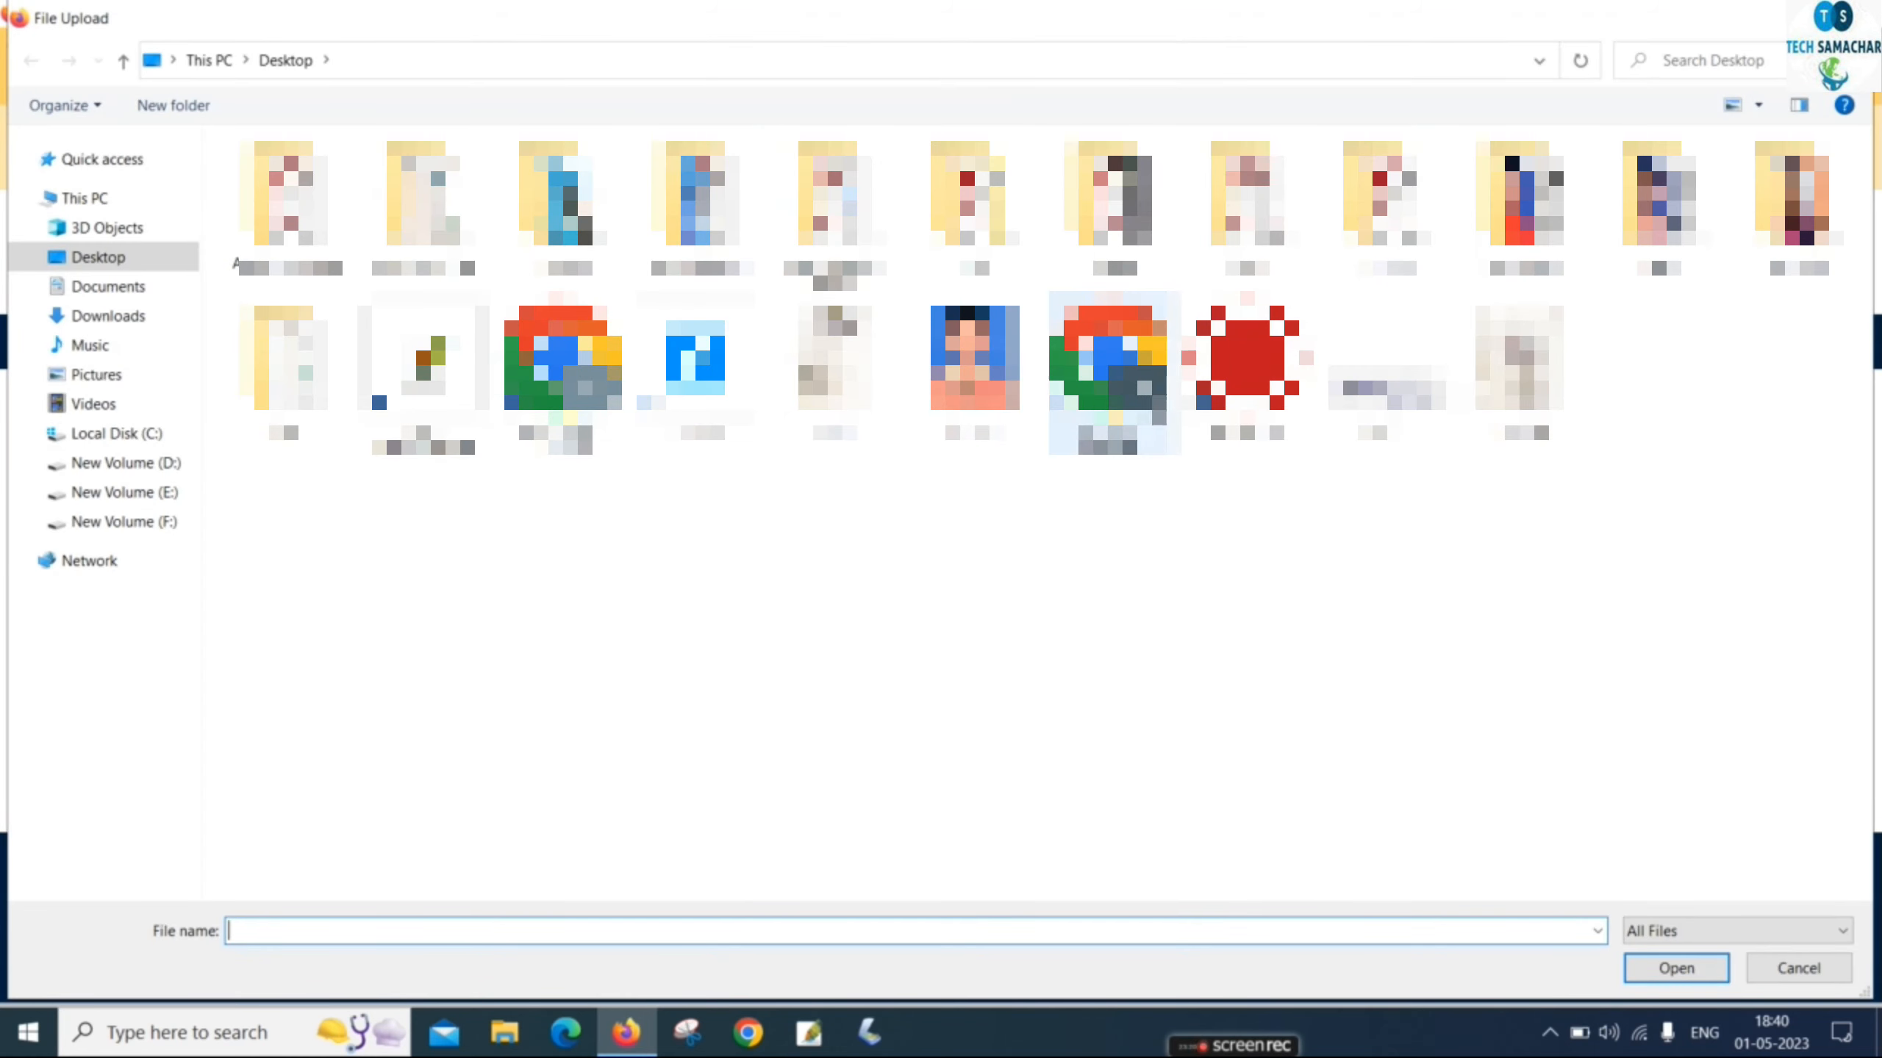
click(1356, 400)
click(1654, 968)
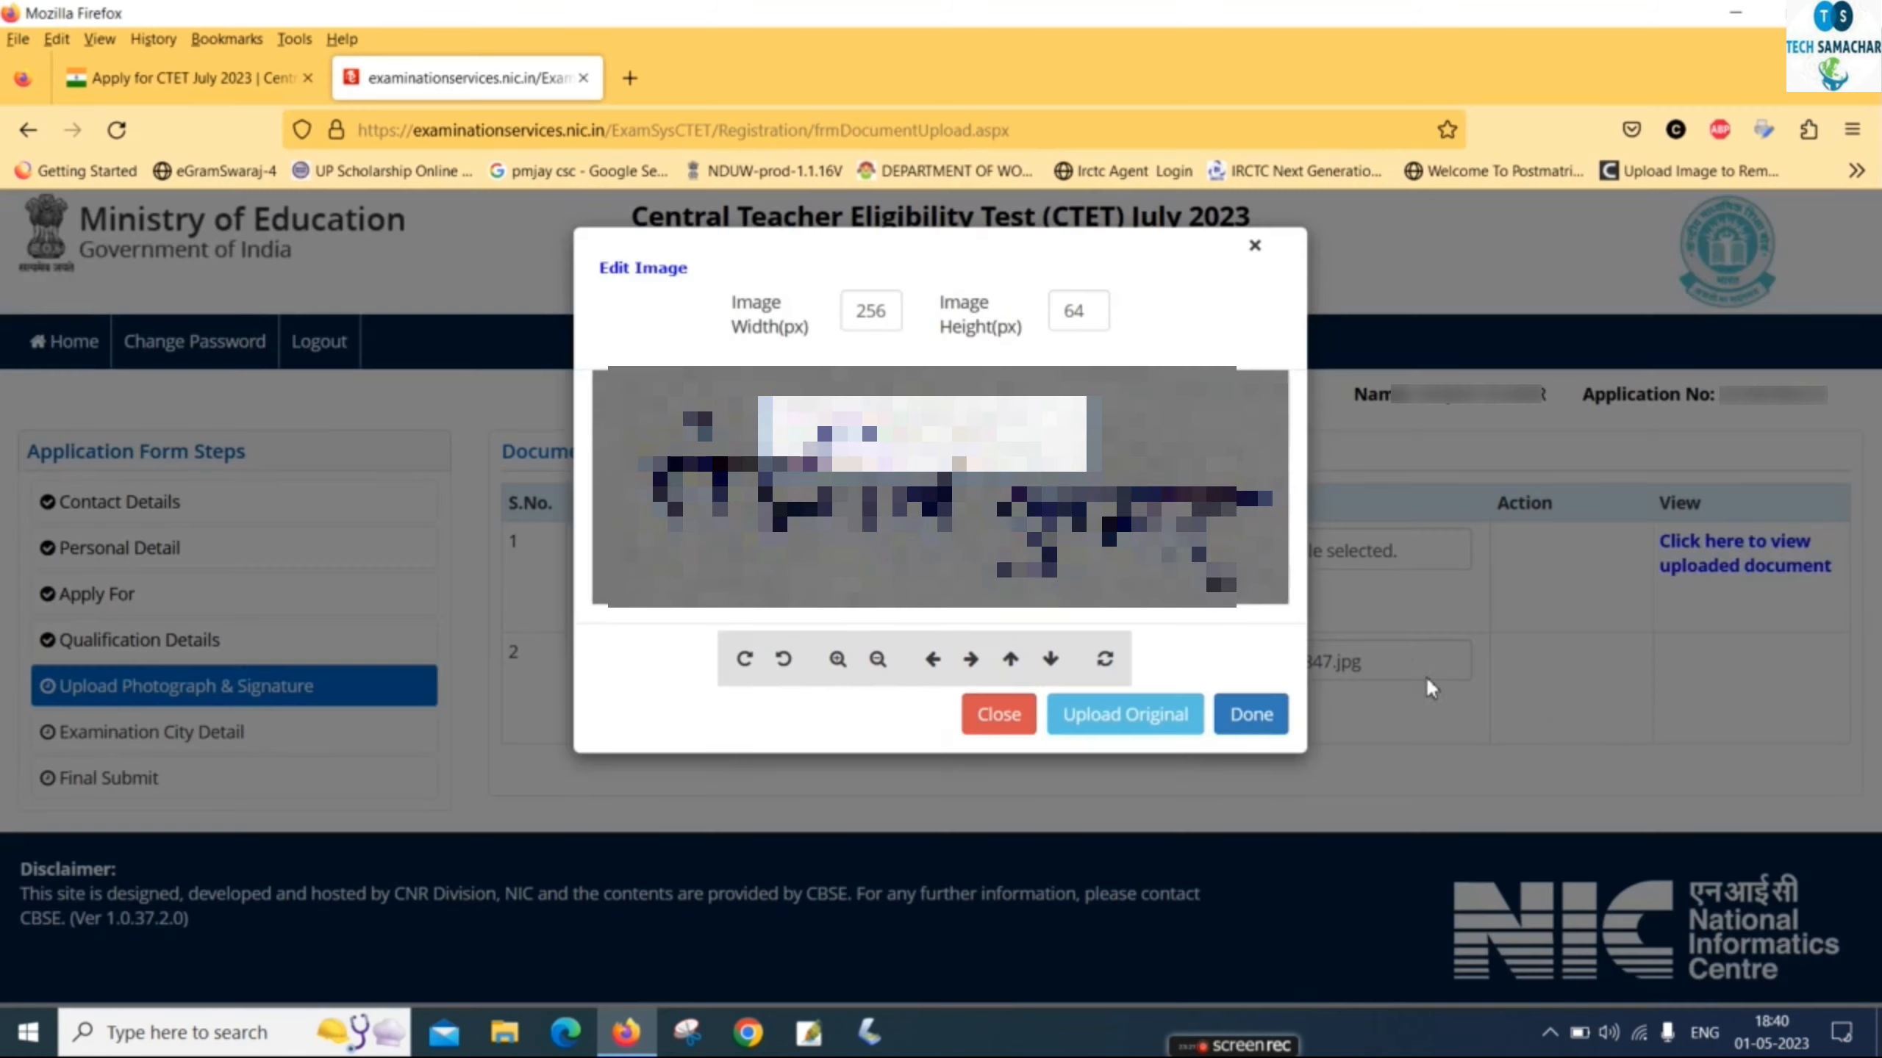
click(1250, 719)
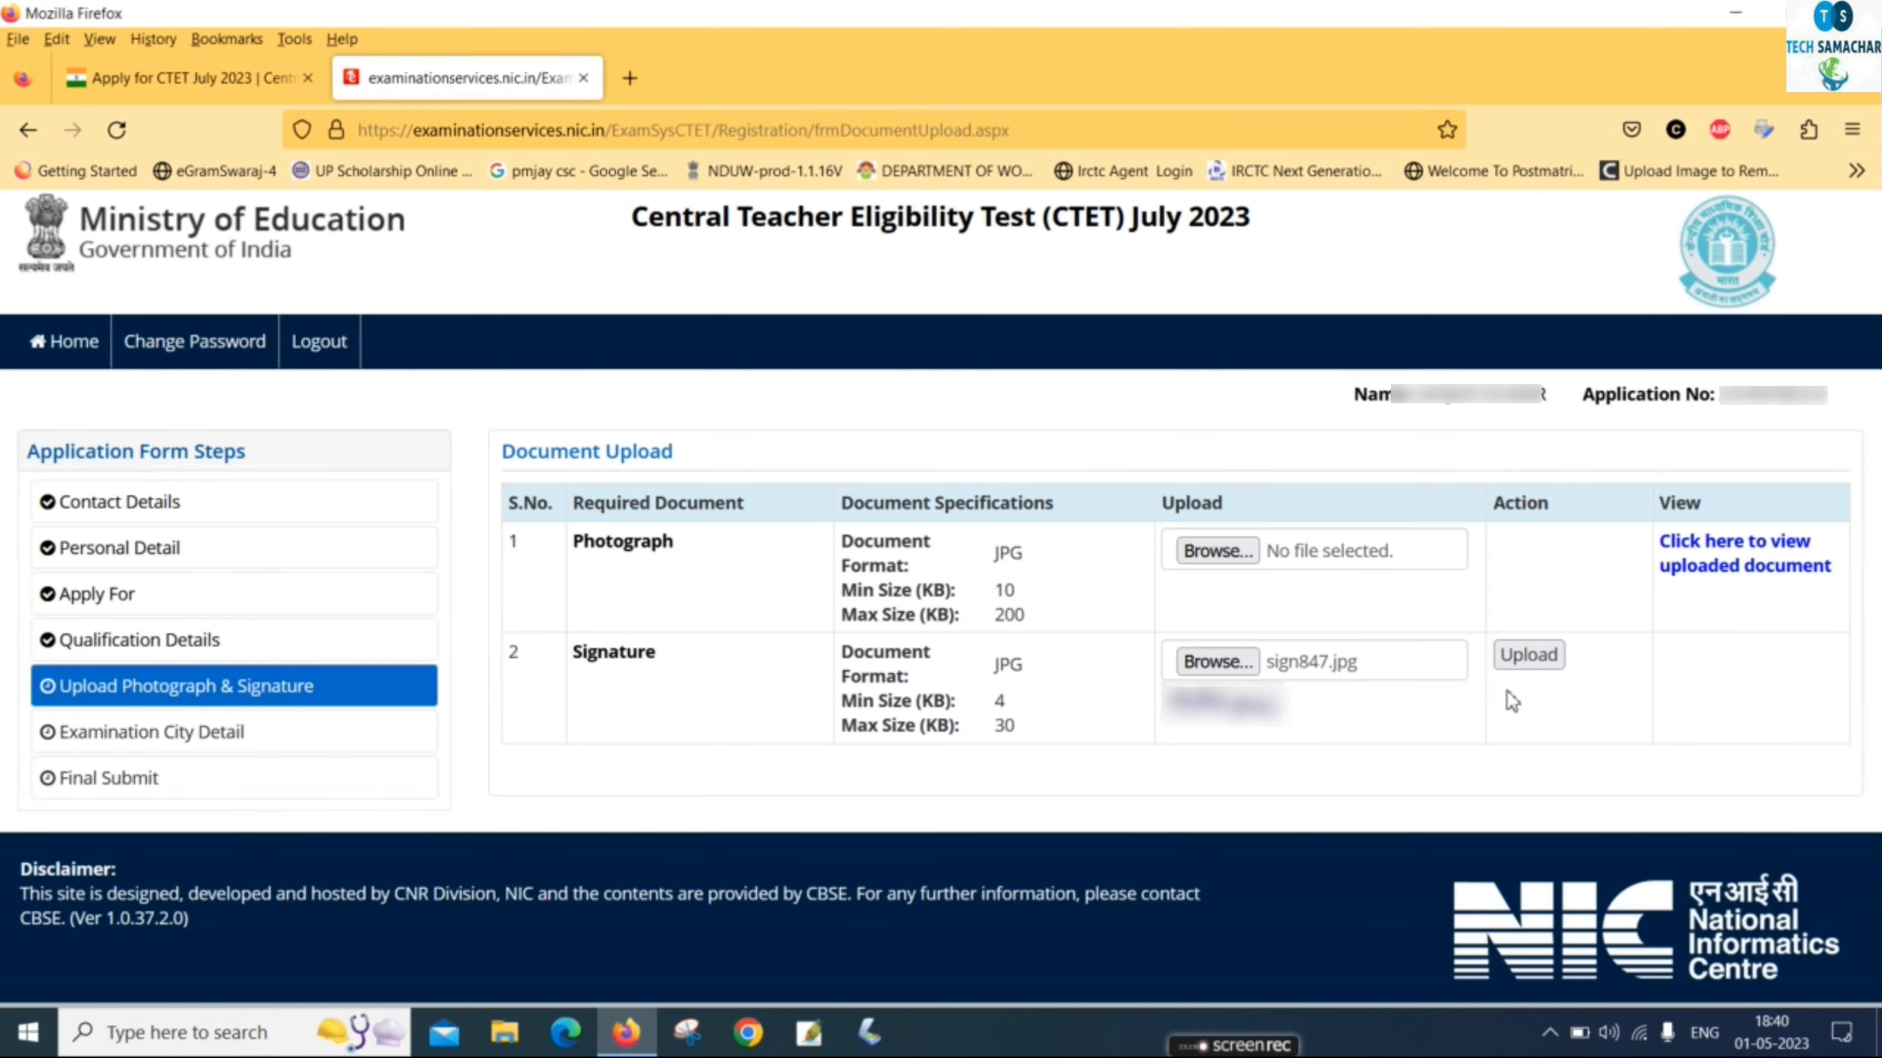
click(1526, 657)
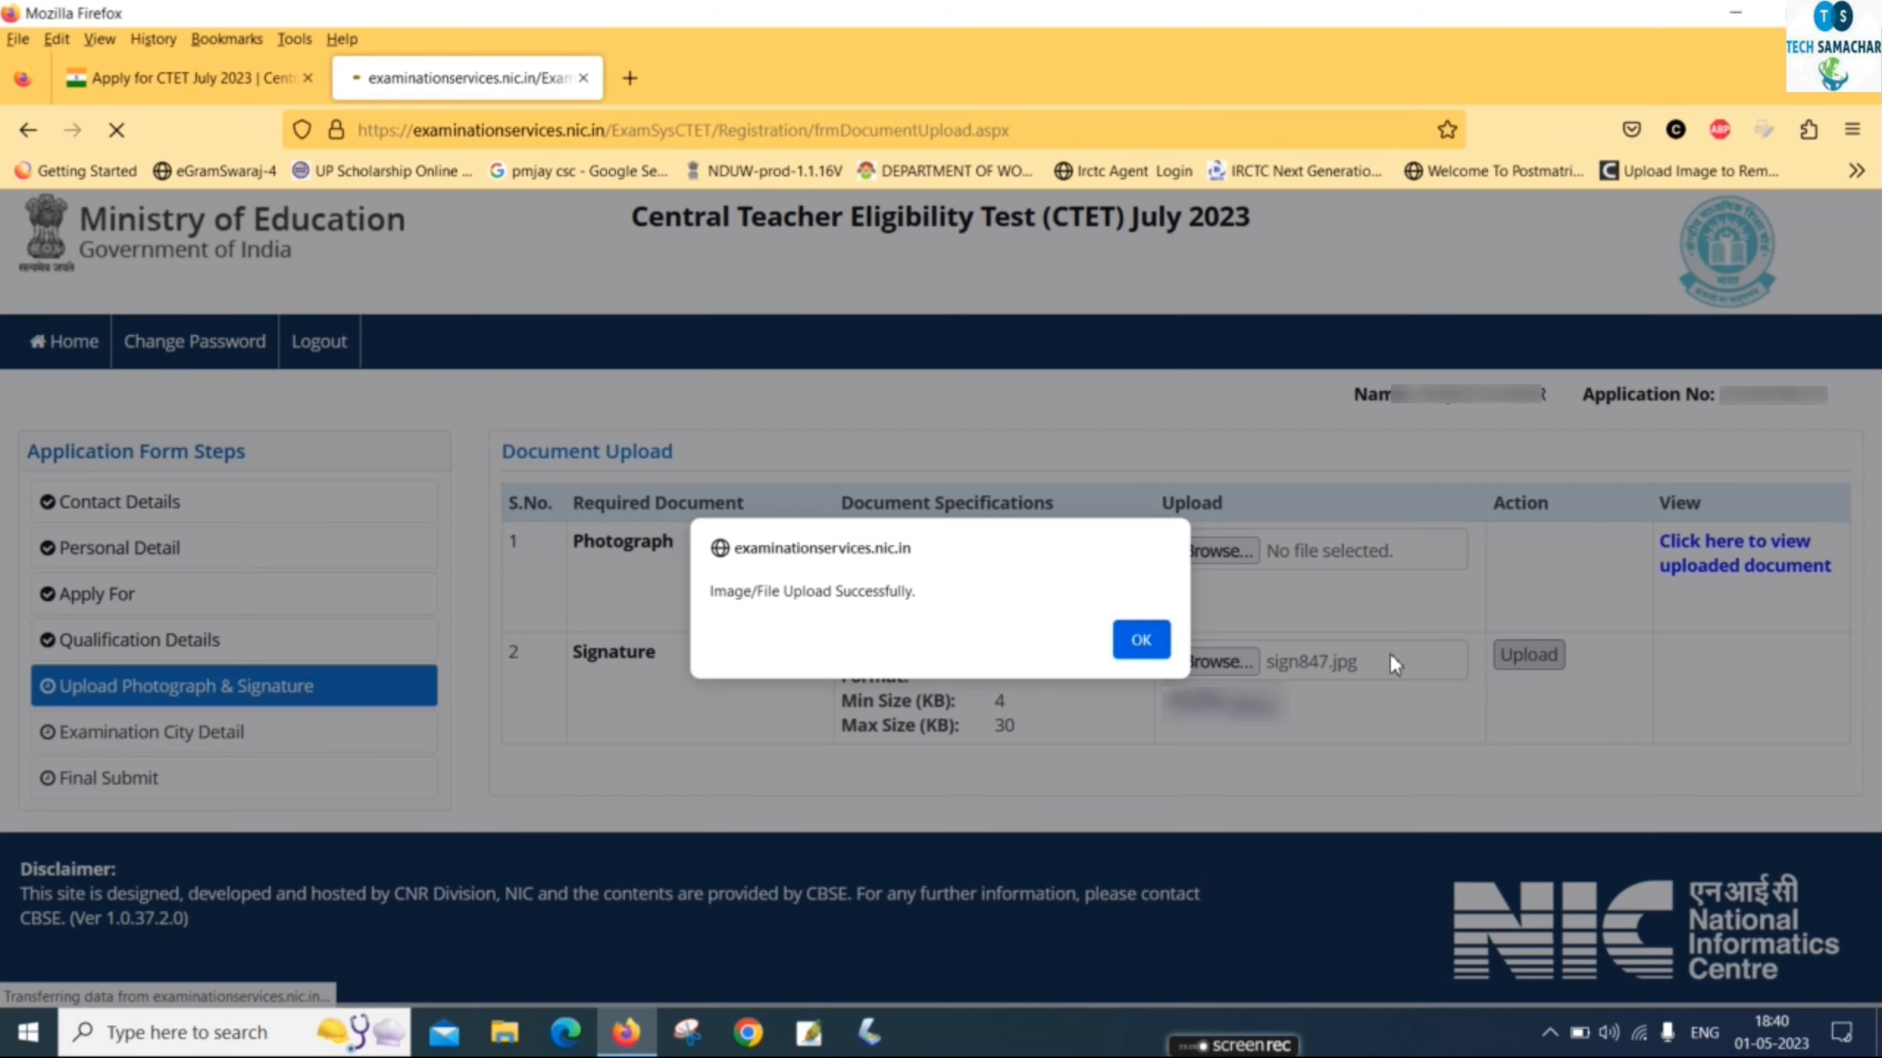
click(1139, 640)
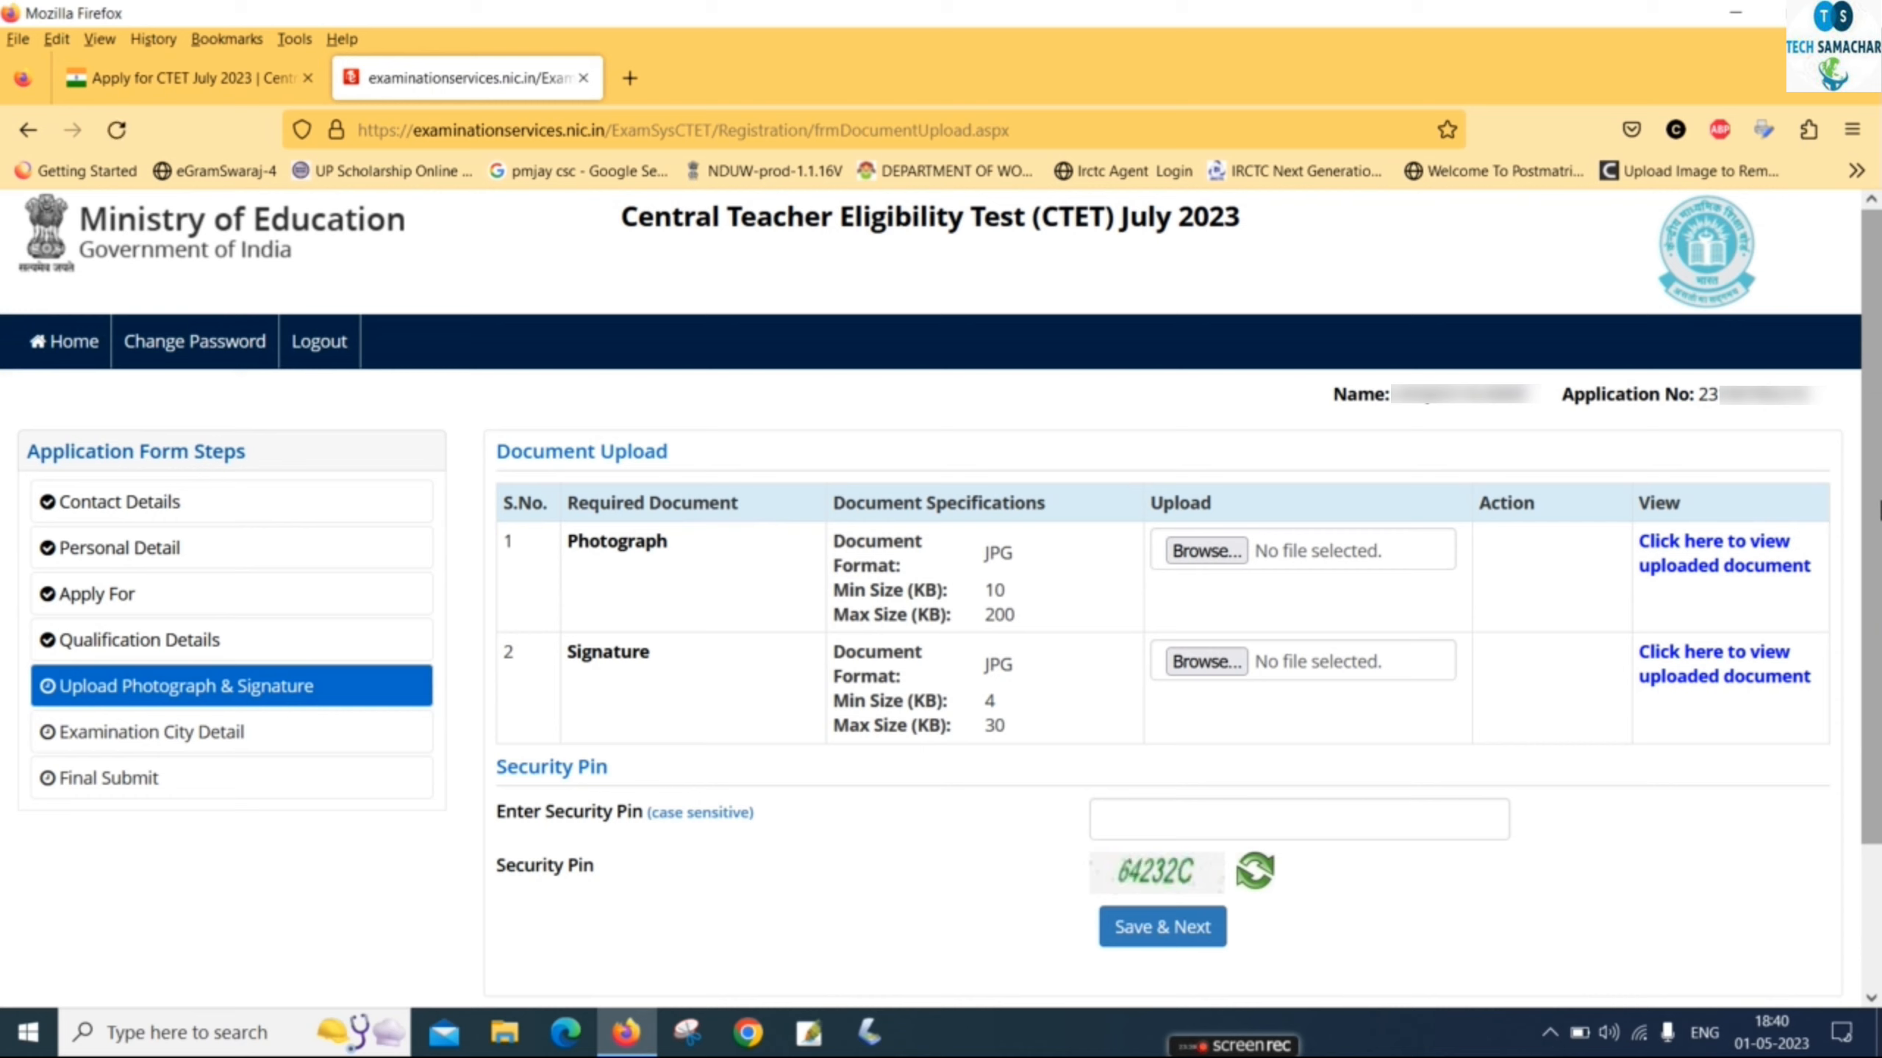
Enter the security pin and save the document form, confirming with Yes
click(1178, 813)
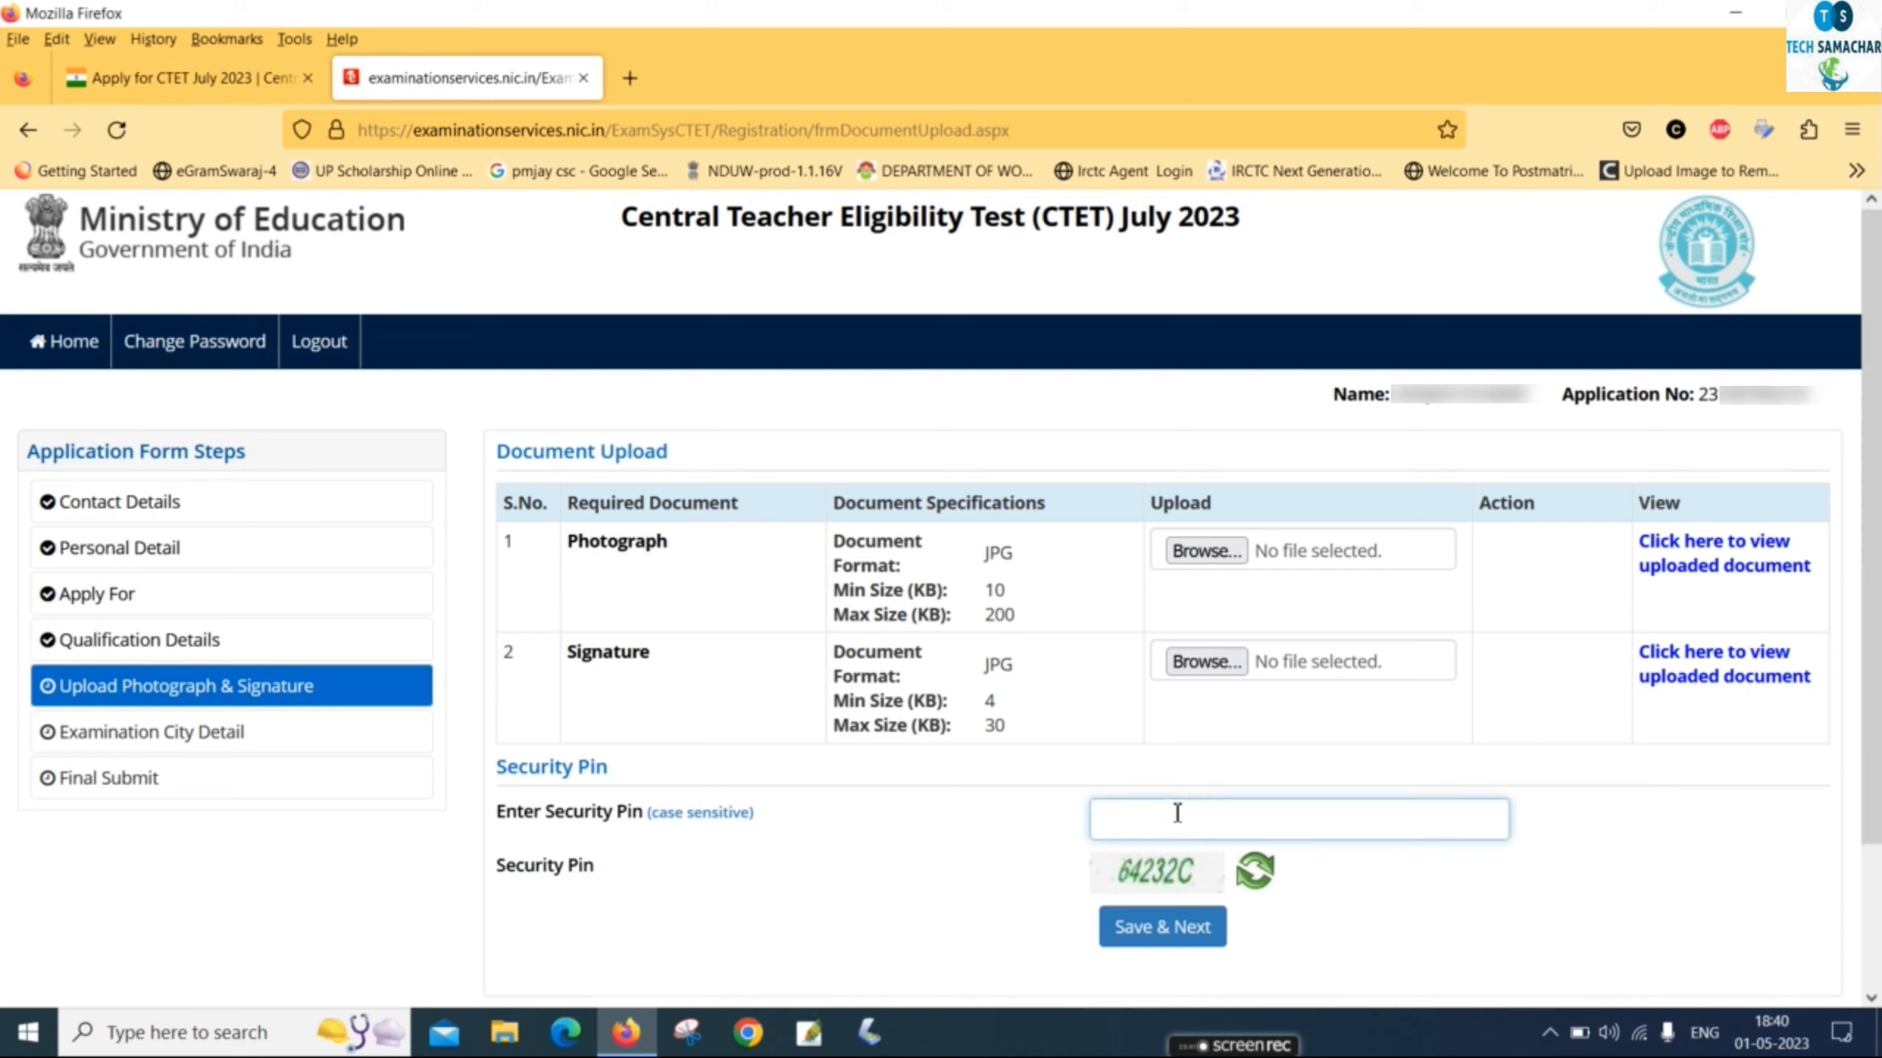
text(64232C)
click(1145, 932)
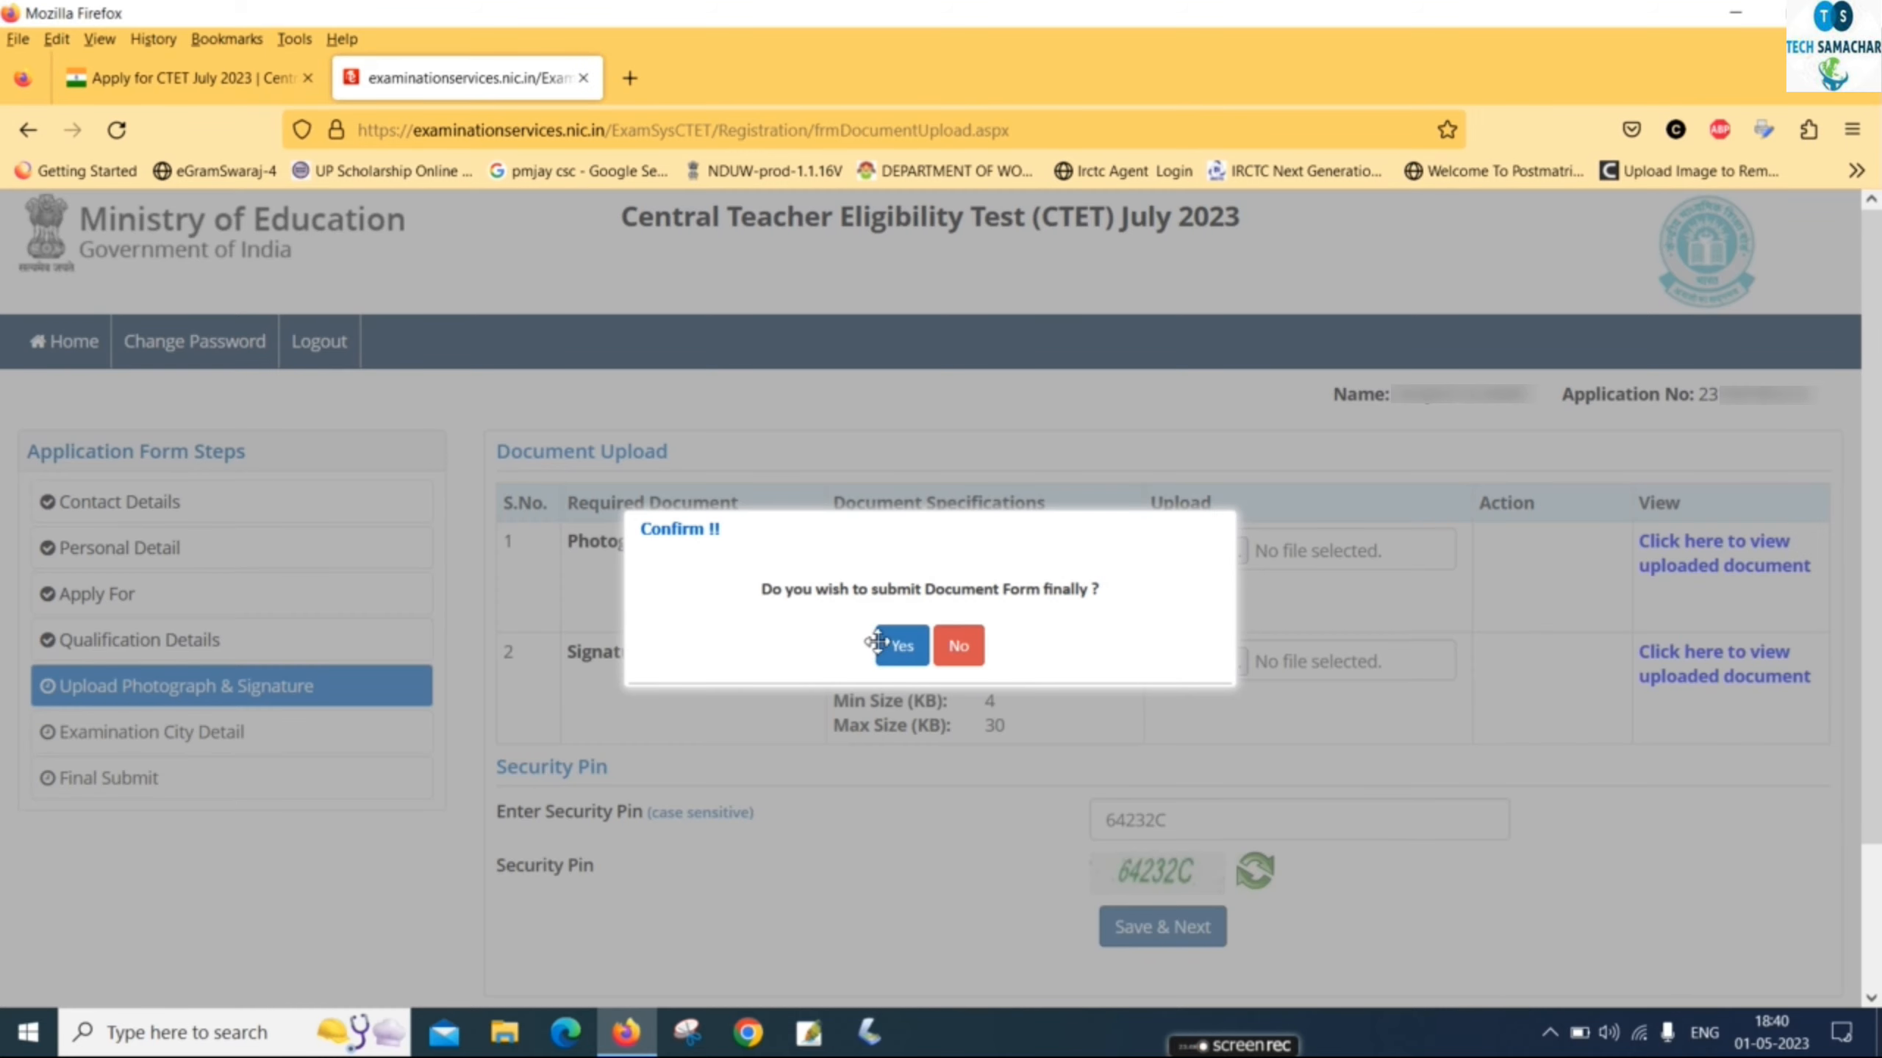
click(902, 645)
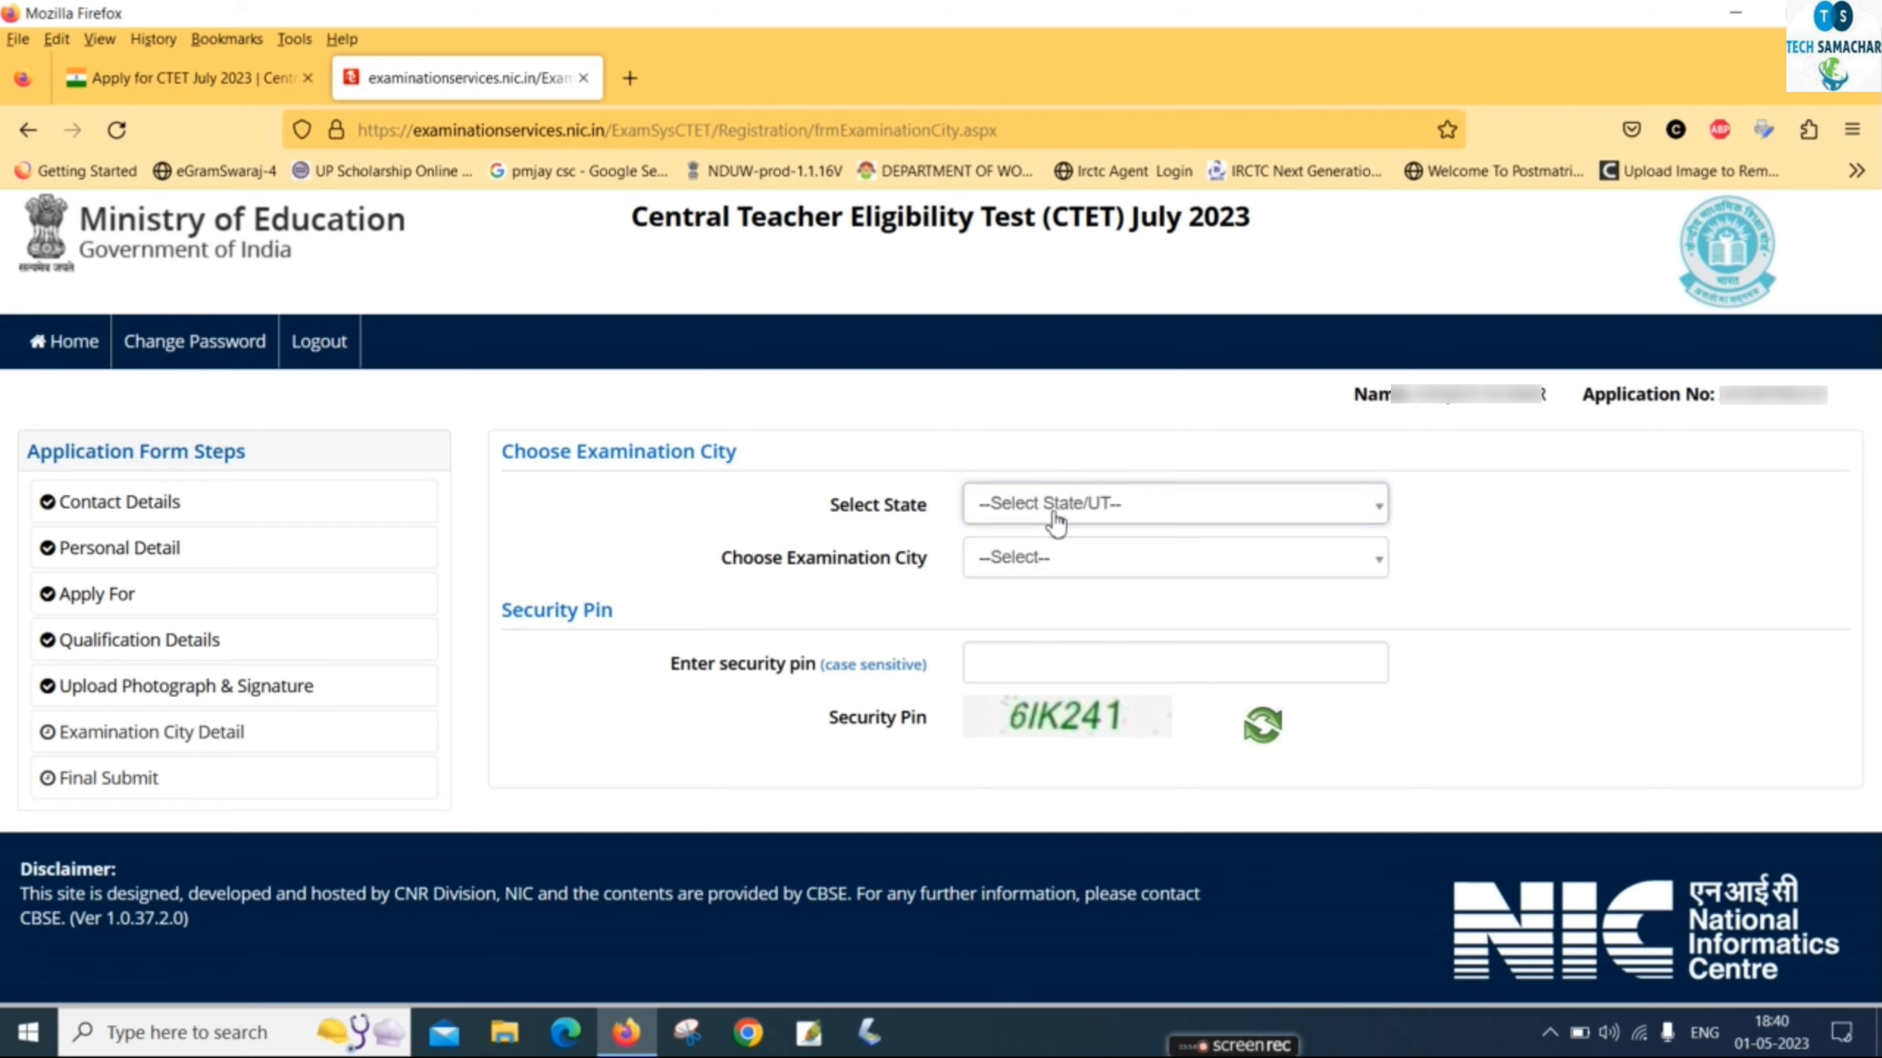
Choose UTTAR PRADESH as the exam state and pick an examination city there
click(1174, 506)
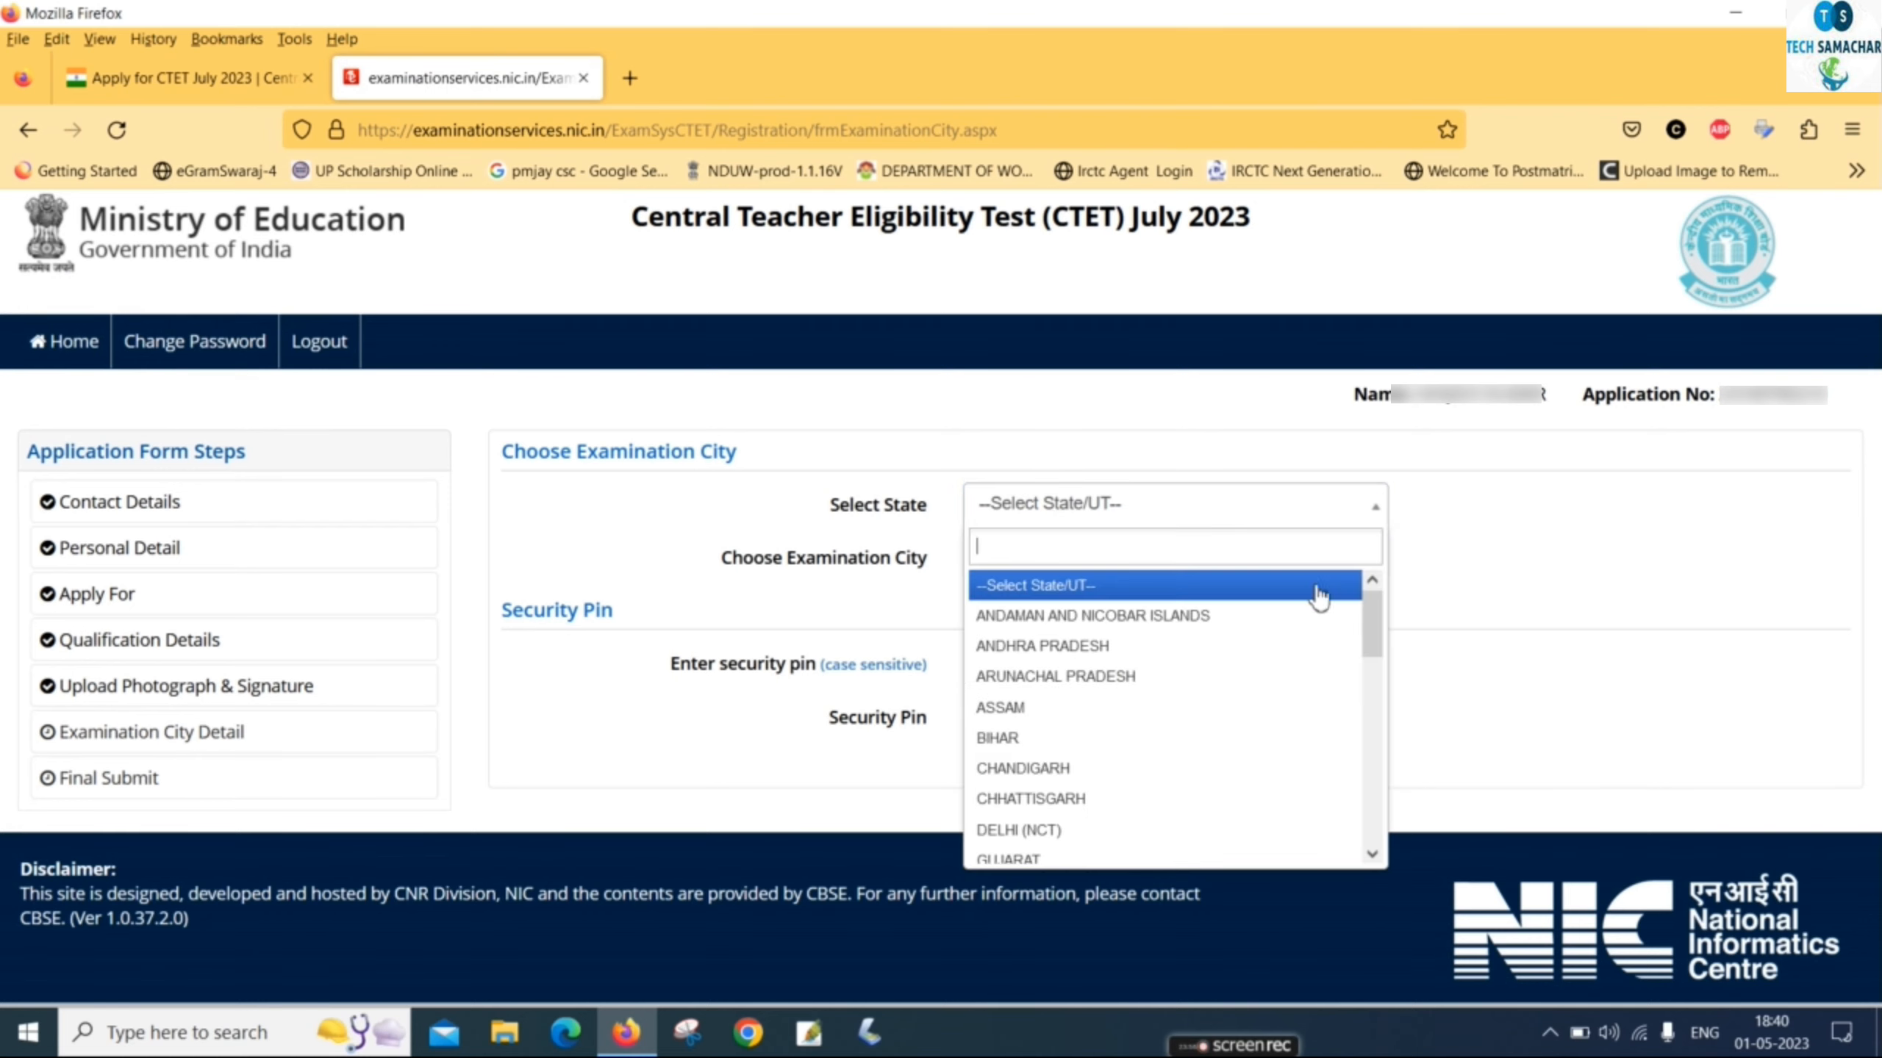
drag(1382, 612, 1382, 823)
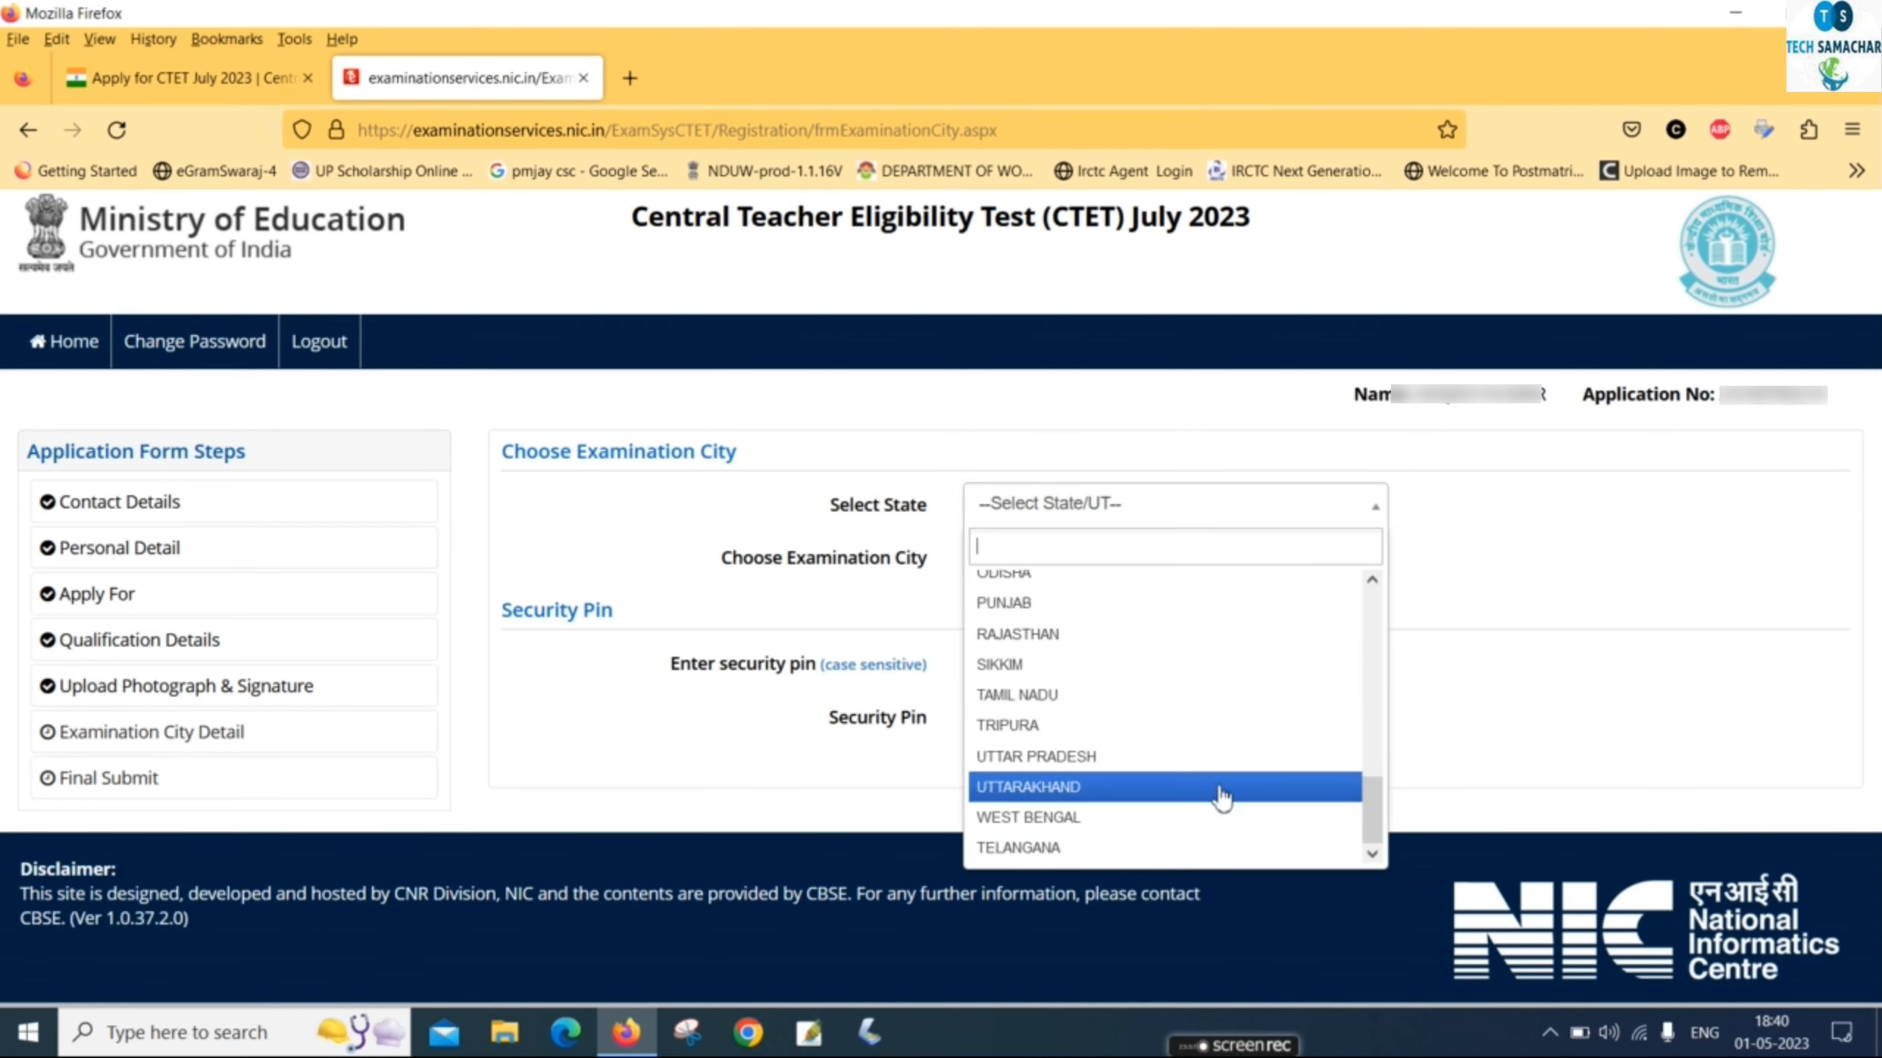
click(1163, 758)
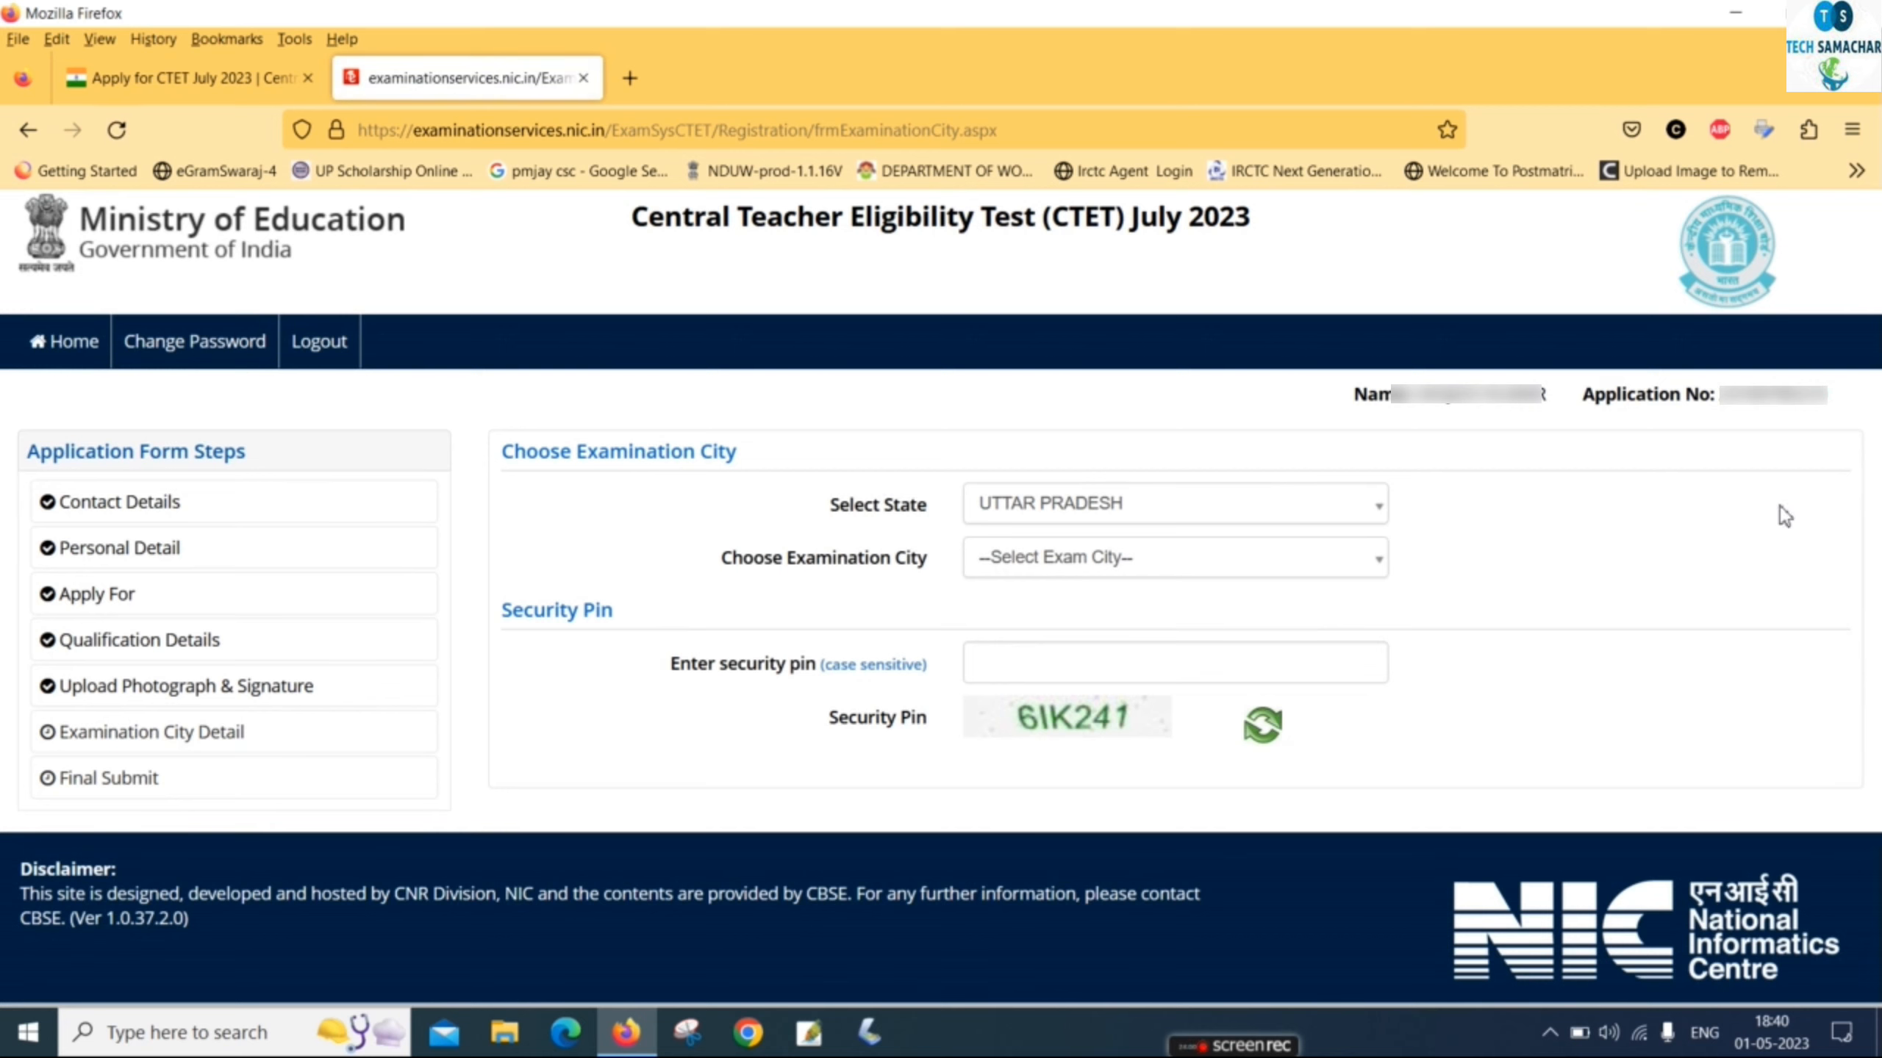
click(991, 571)
click(999, 578)
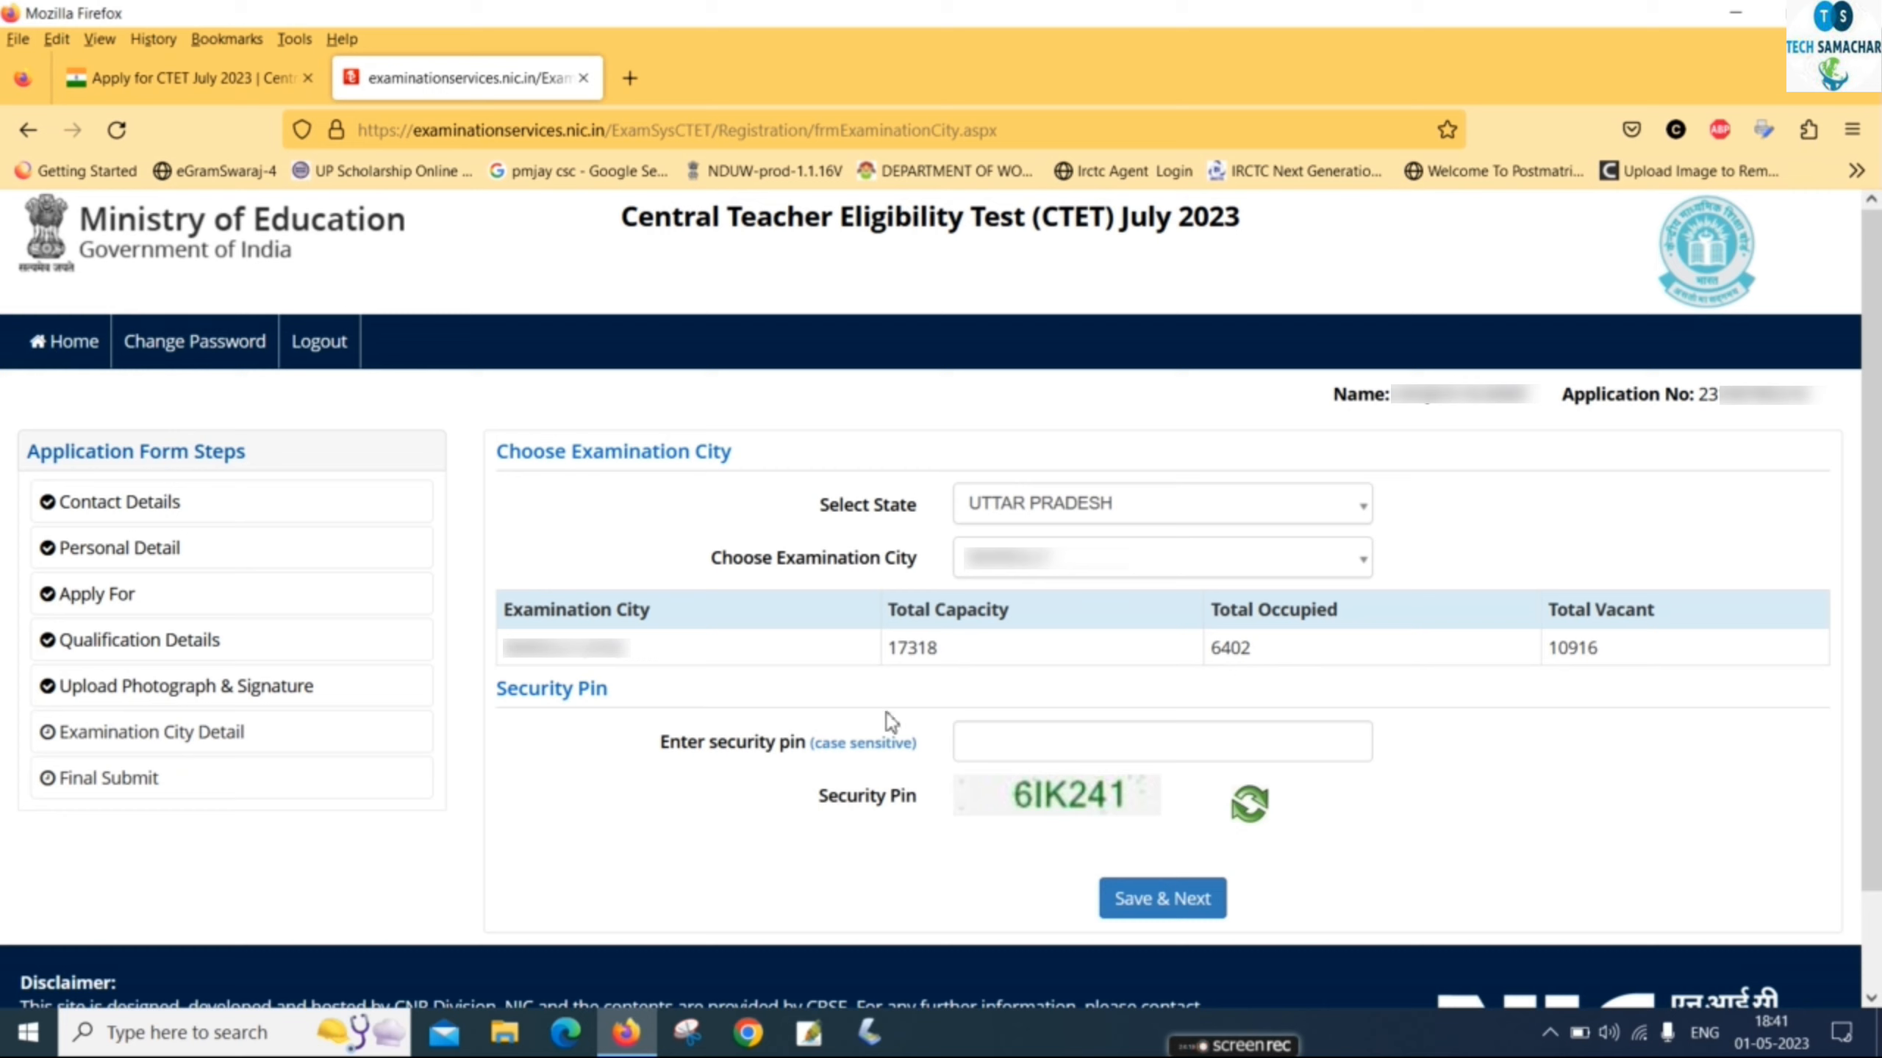
Enter the security pin and save the exam city choice, confirming with OK
click(1050, 742)
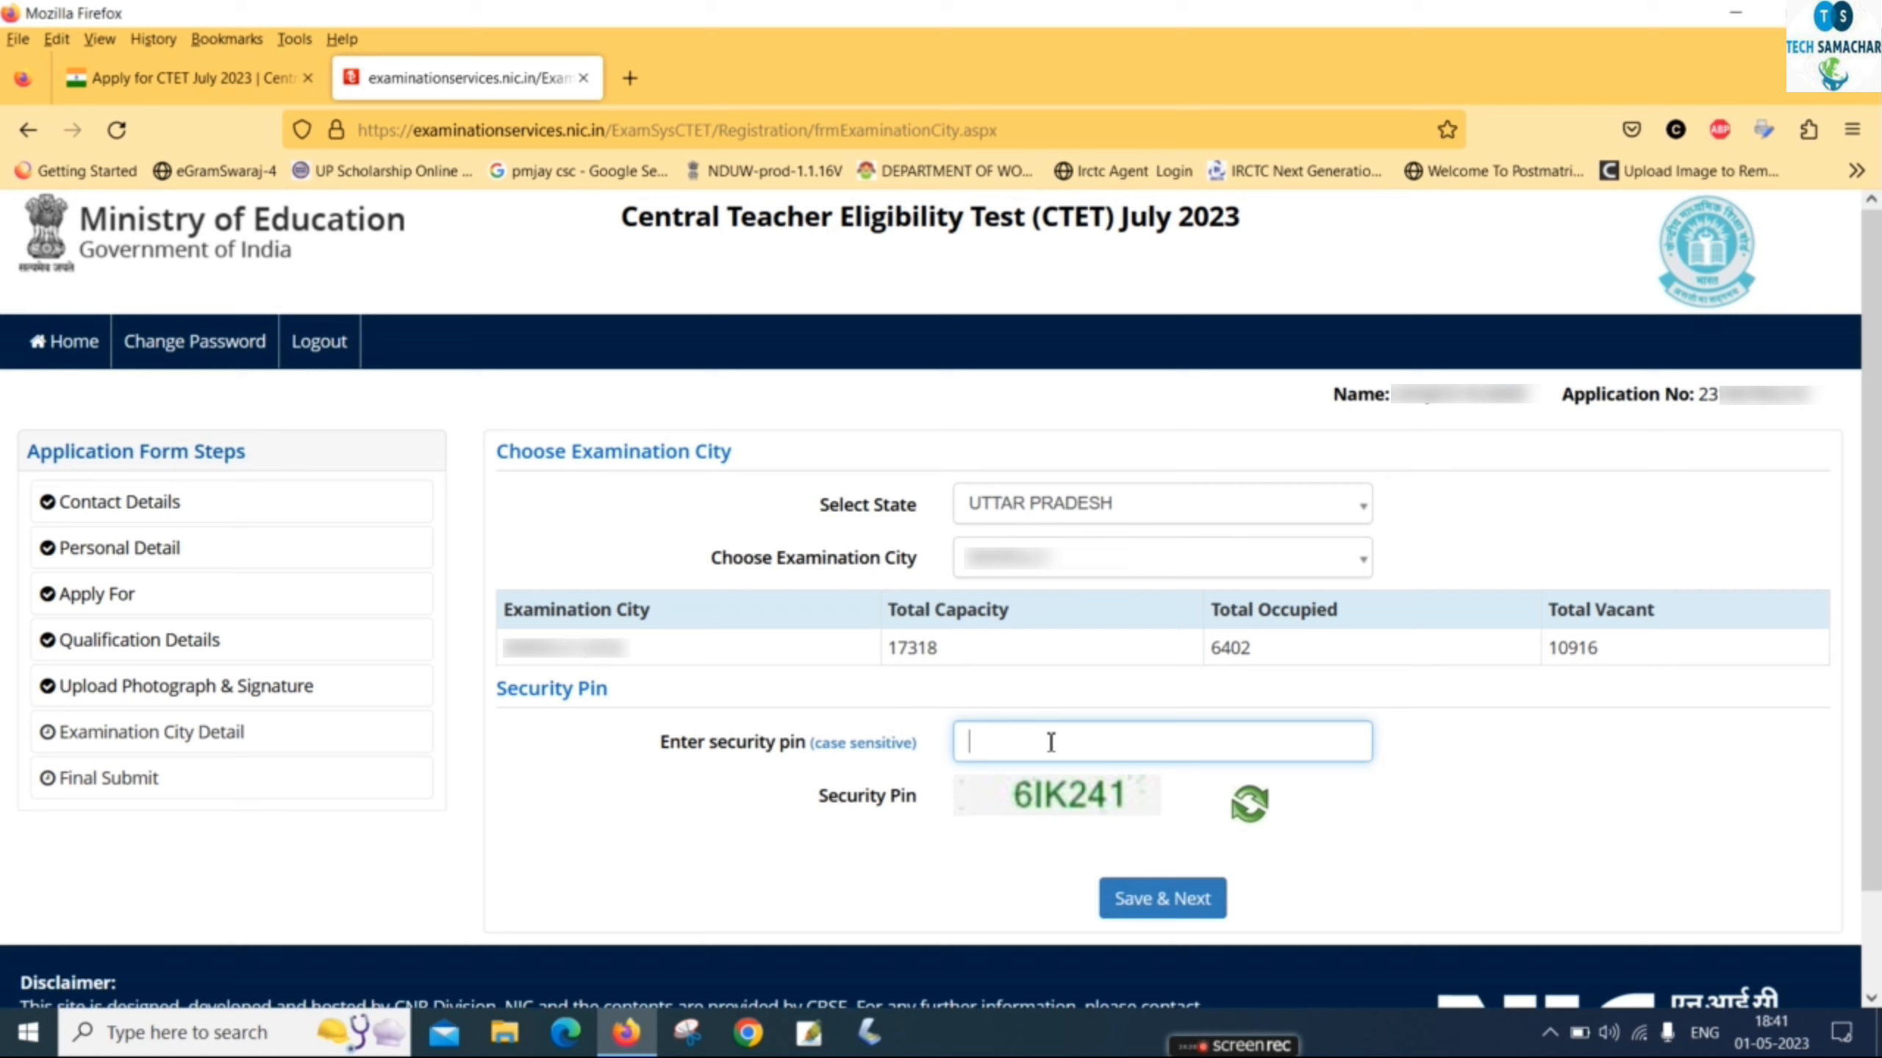
text(6IK241)
click(1154, 906)
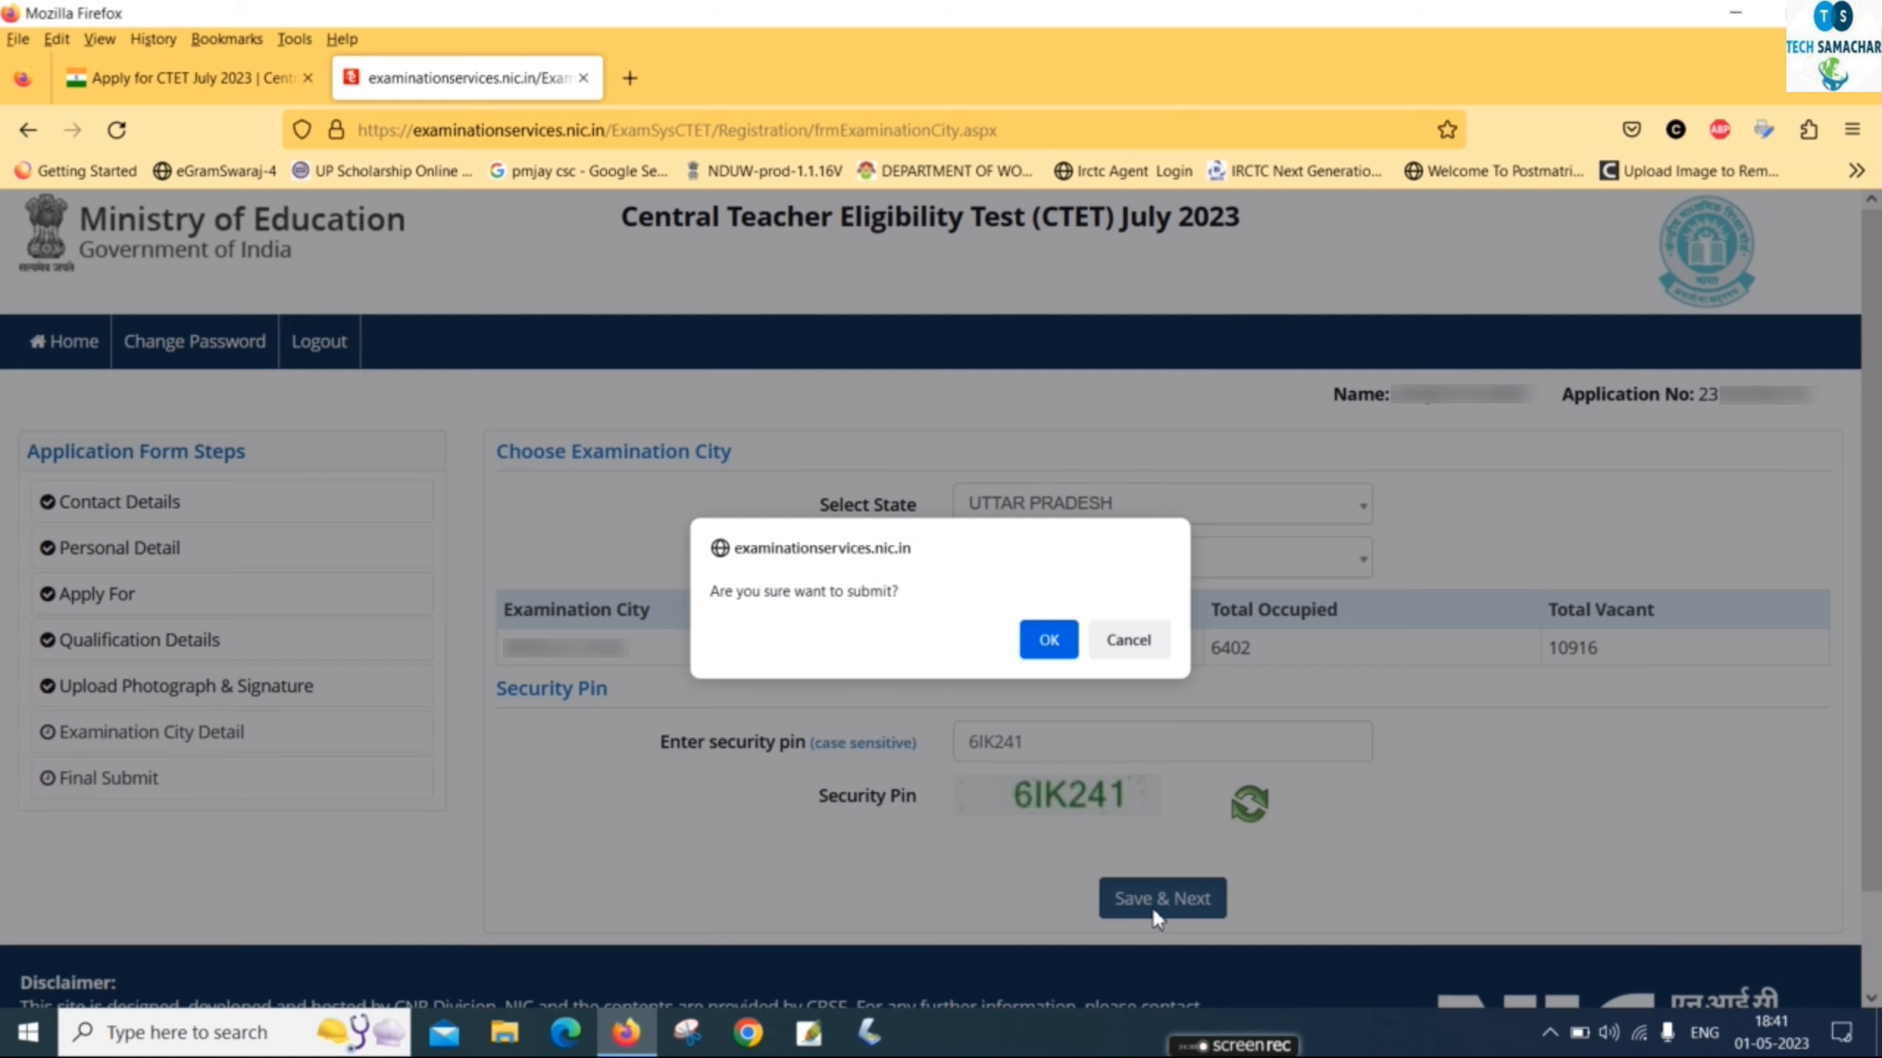
click(1044, 646)
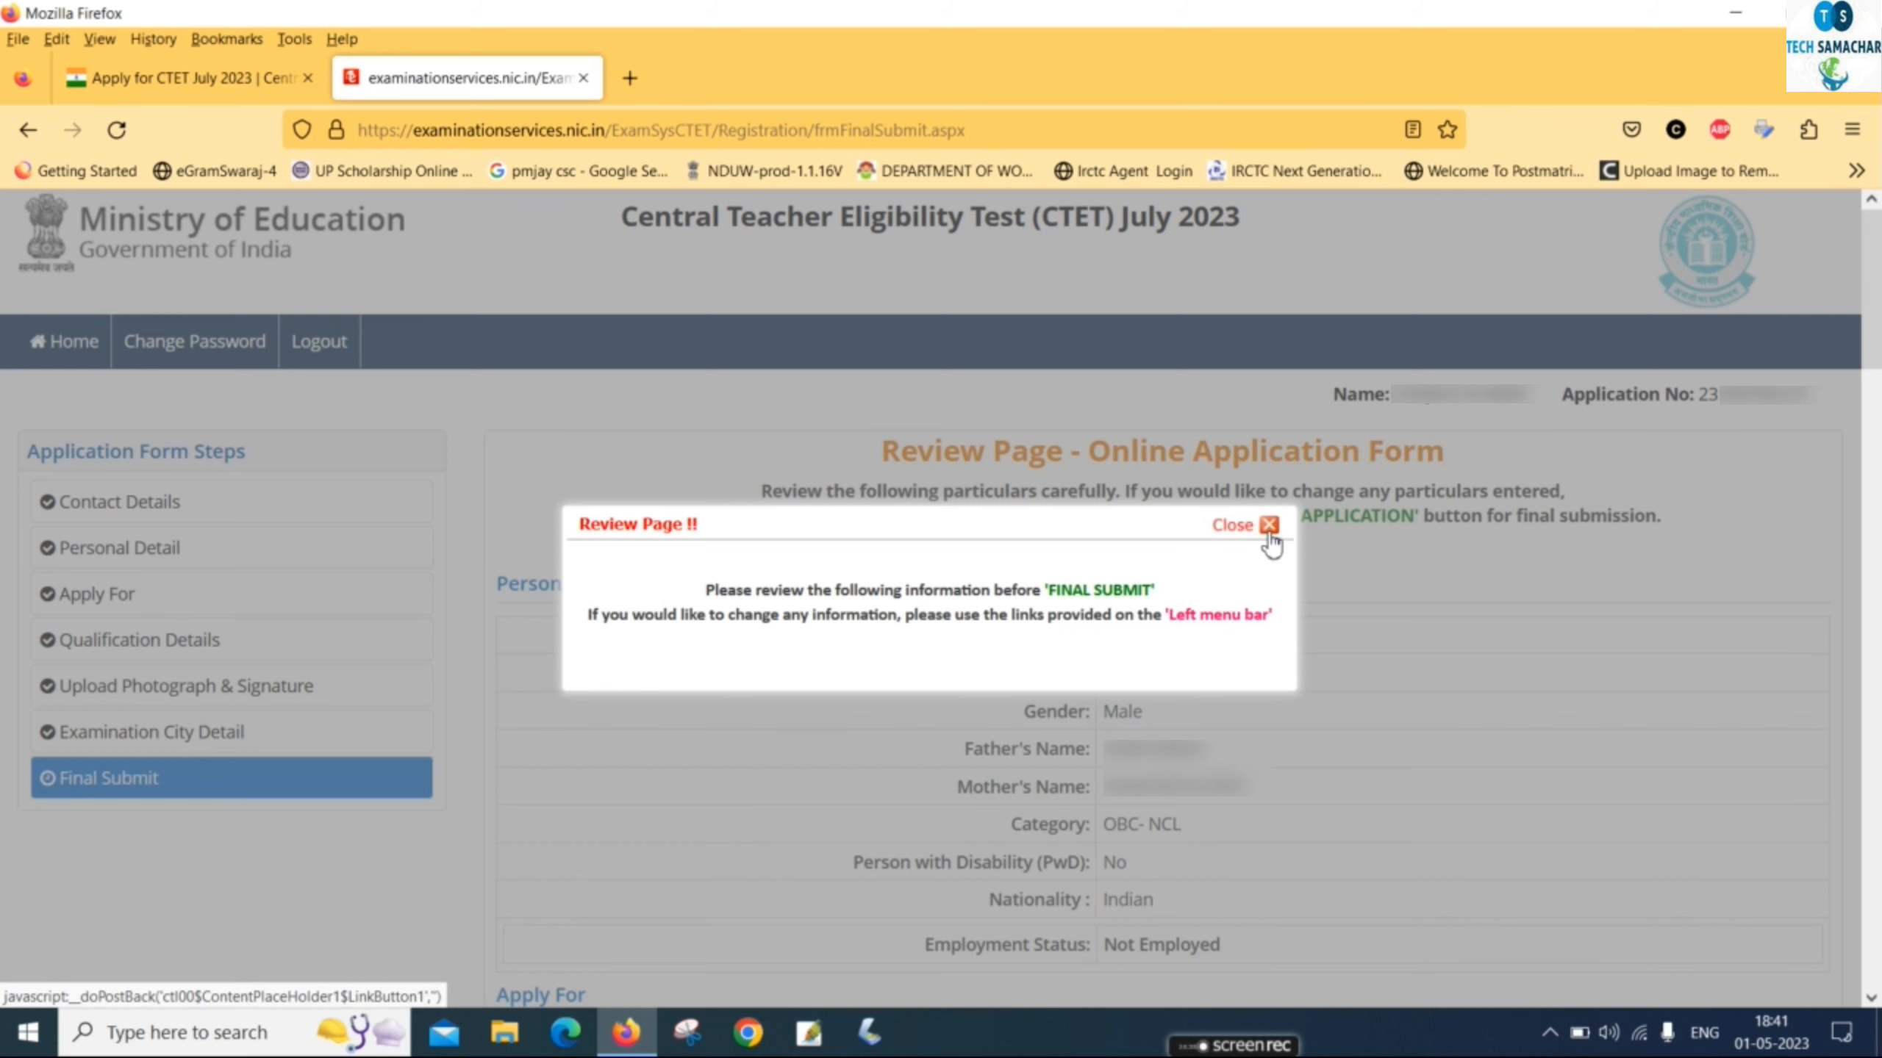
Tick every review checkbox: names, PwD, date of birth, gender, category, exam city, Apply For
click(1269, 525)
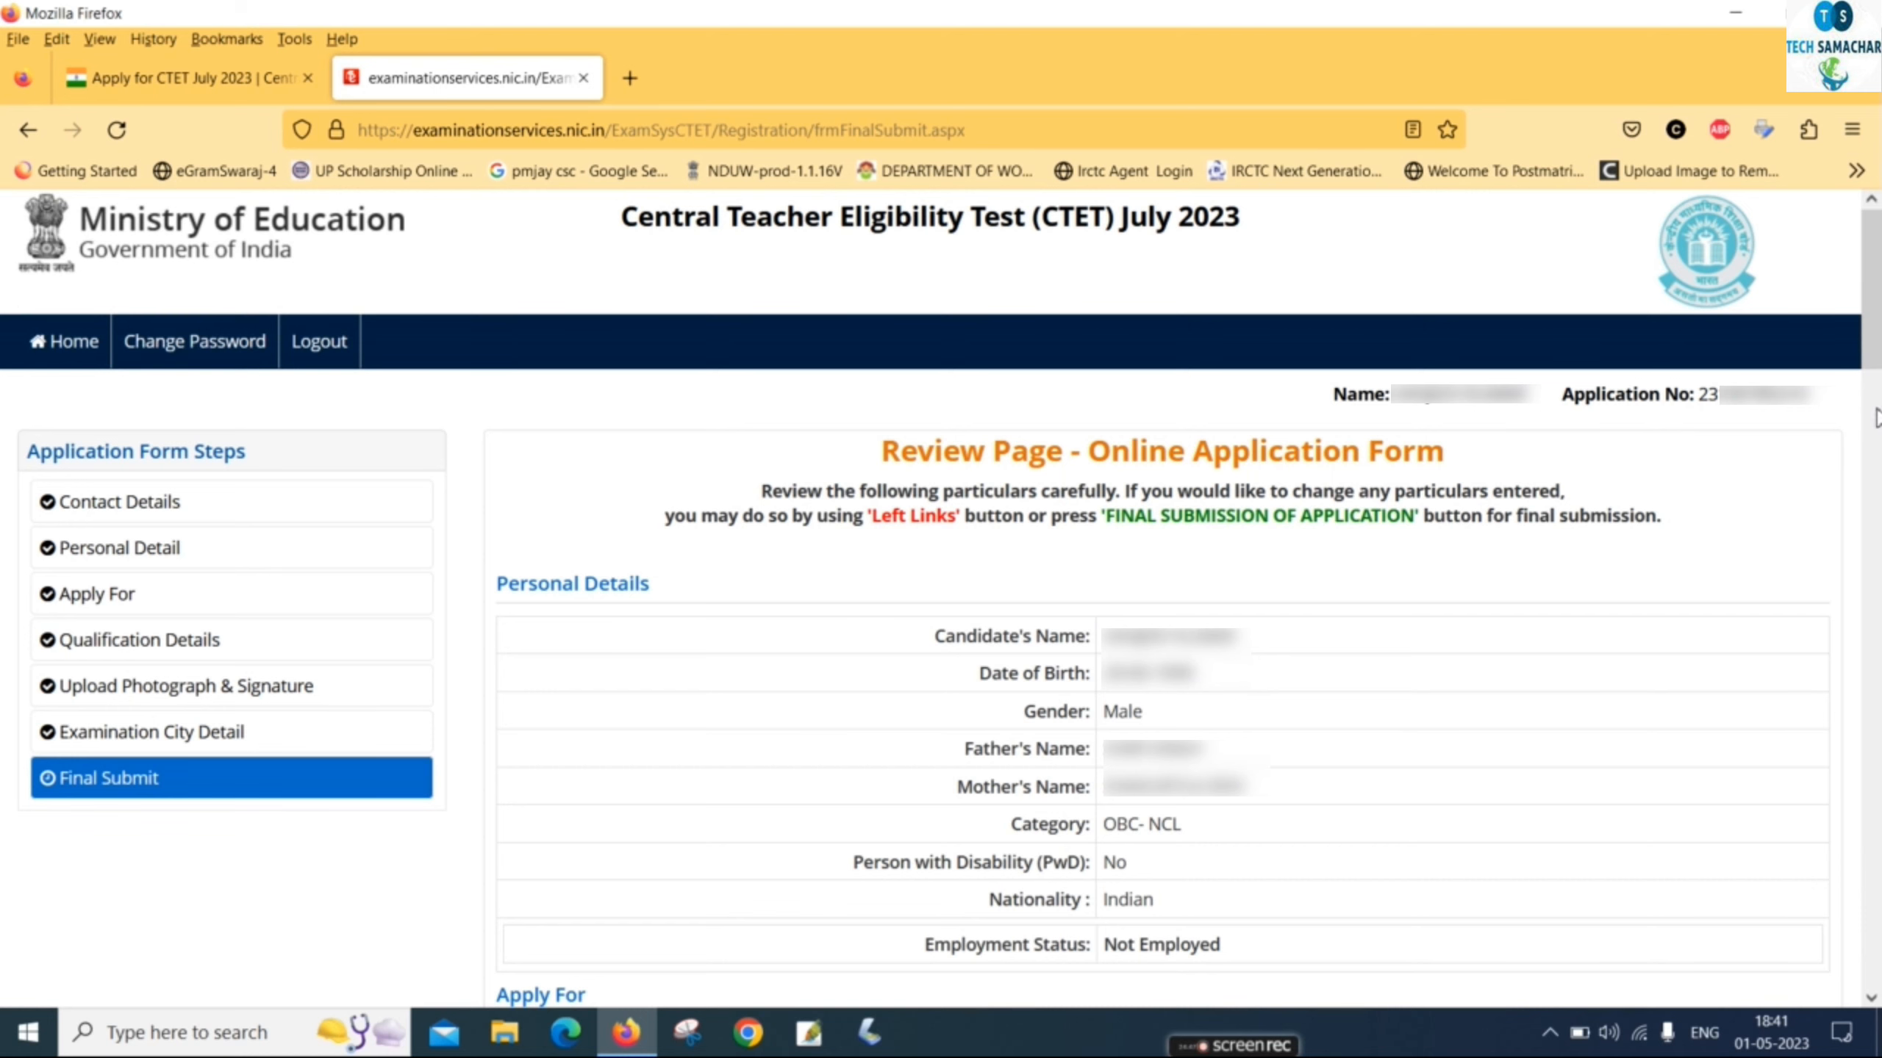
drag(1872, 215, 1872, 849)
click(511, 466)
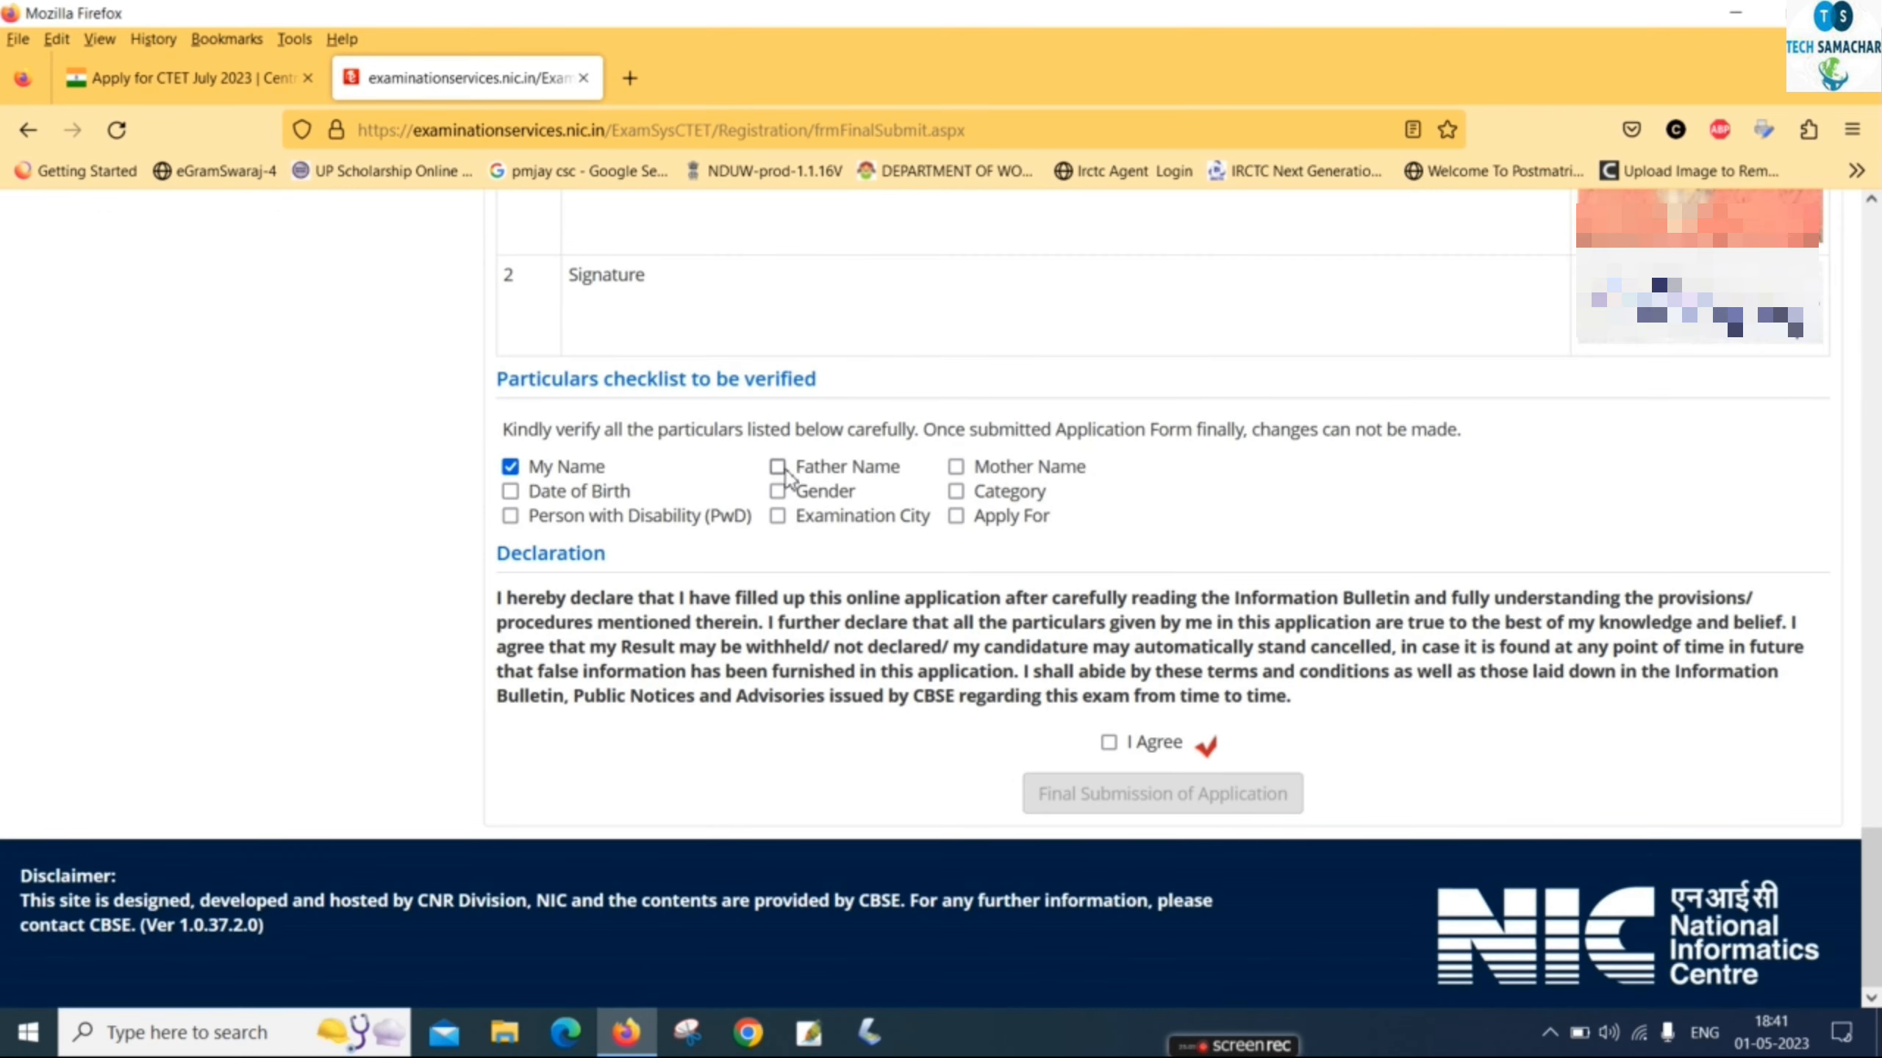
click(813, 471)
click(957, 468)
click(544, 513)
click(548, 492)
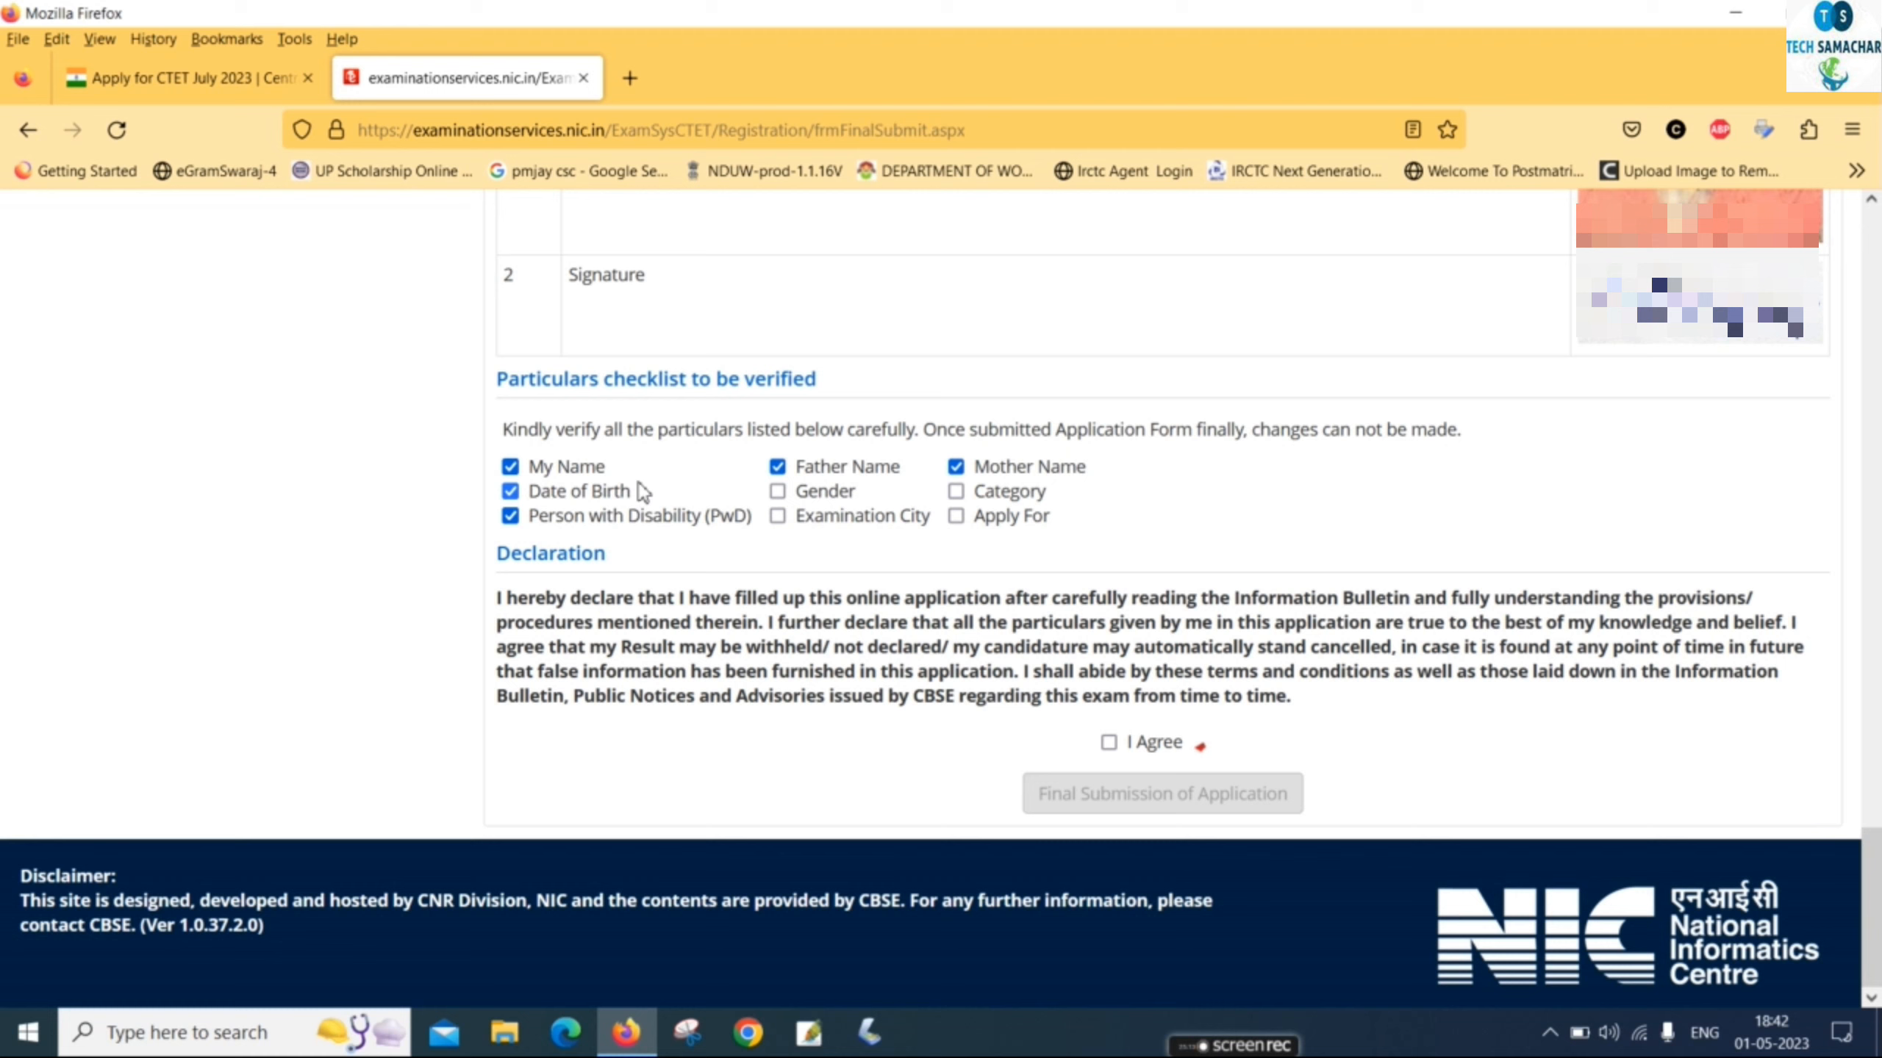
click(777, 492)
click(973, 495)
click(779, 517)
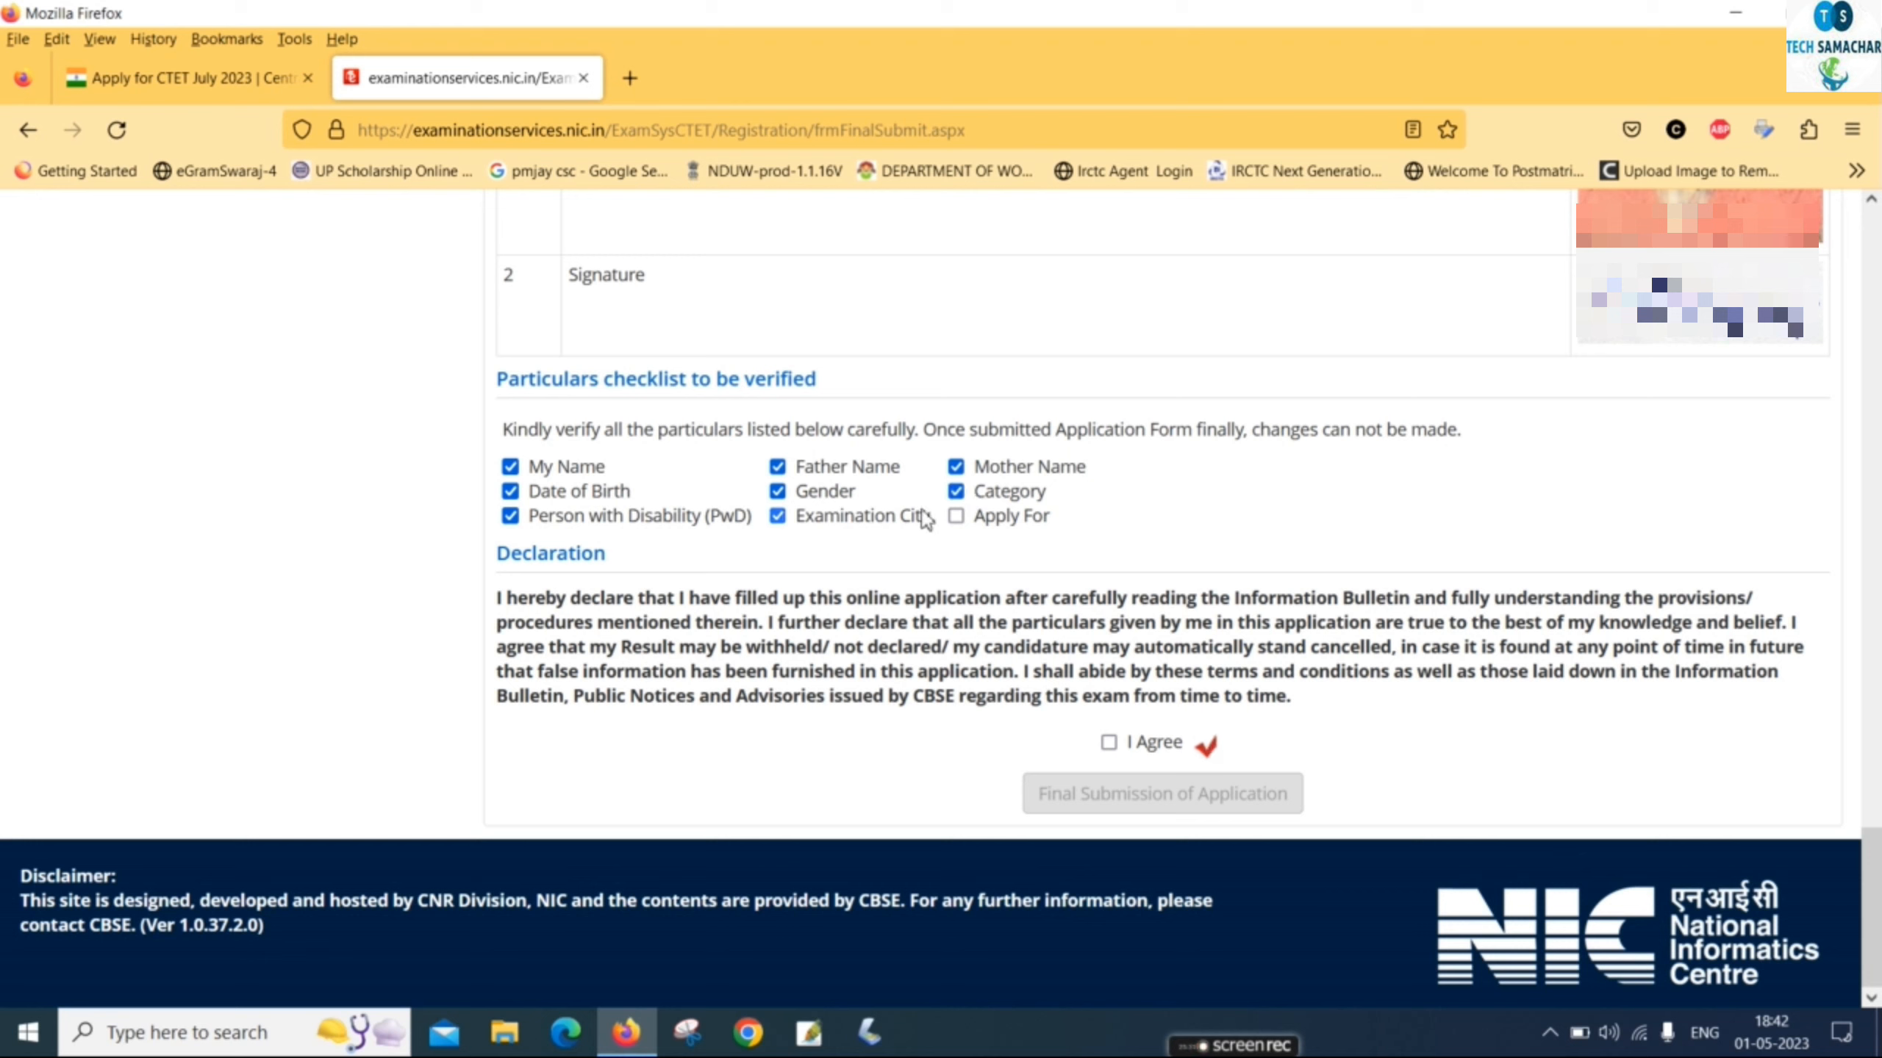
click(957, 517)
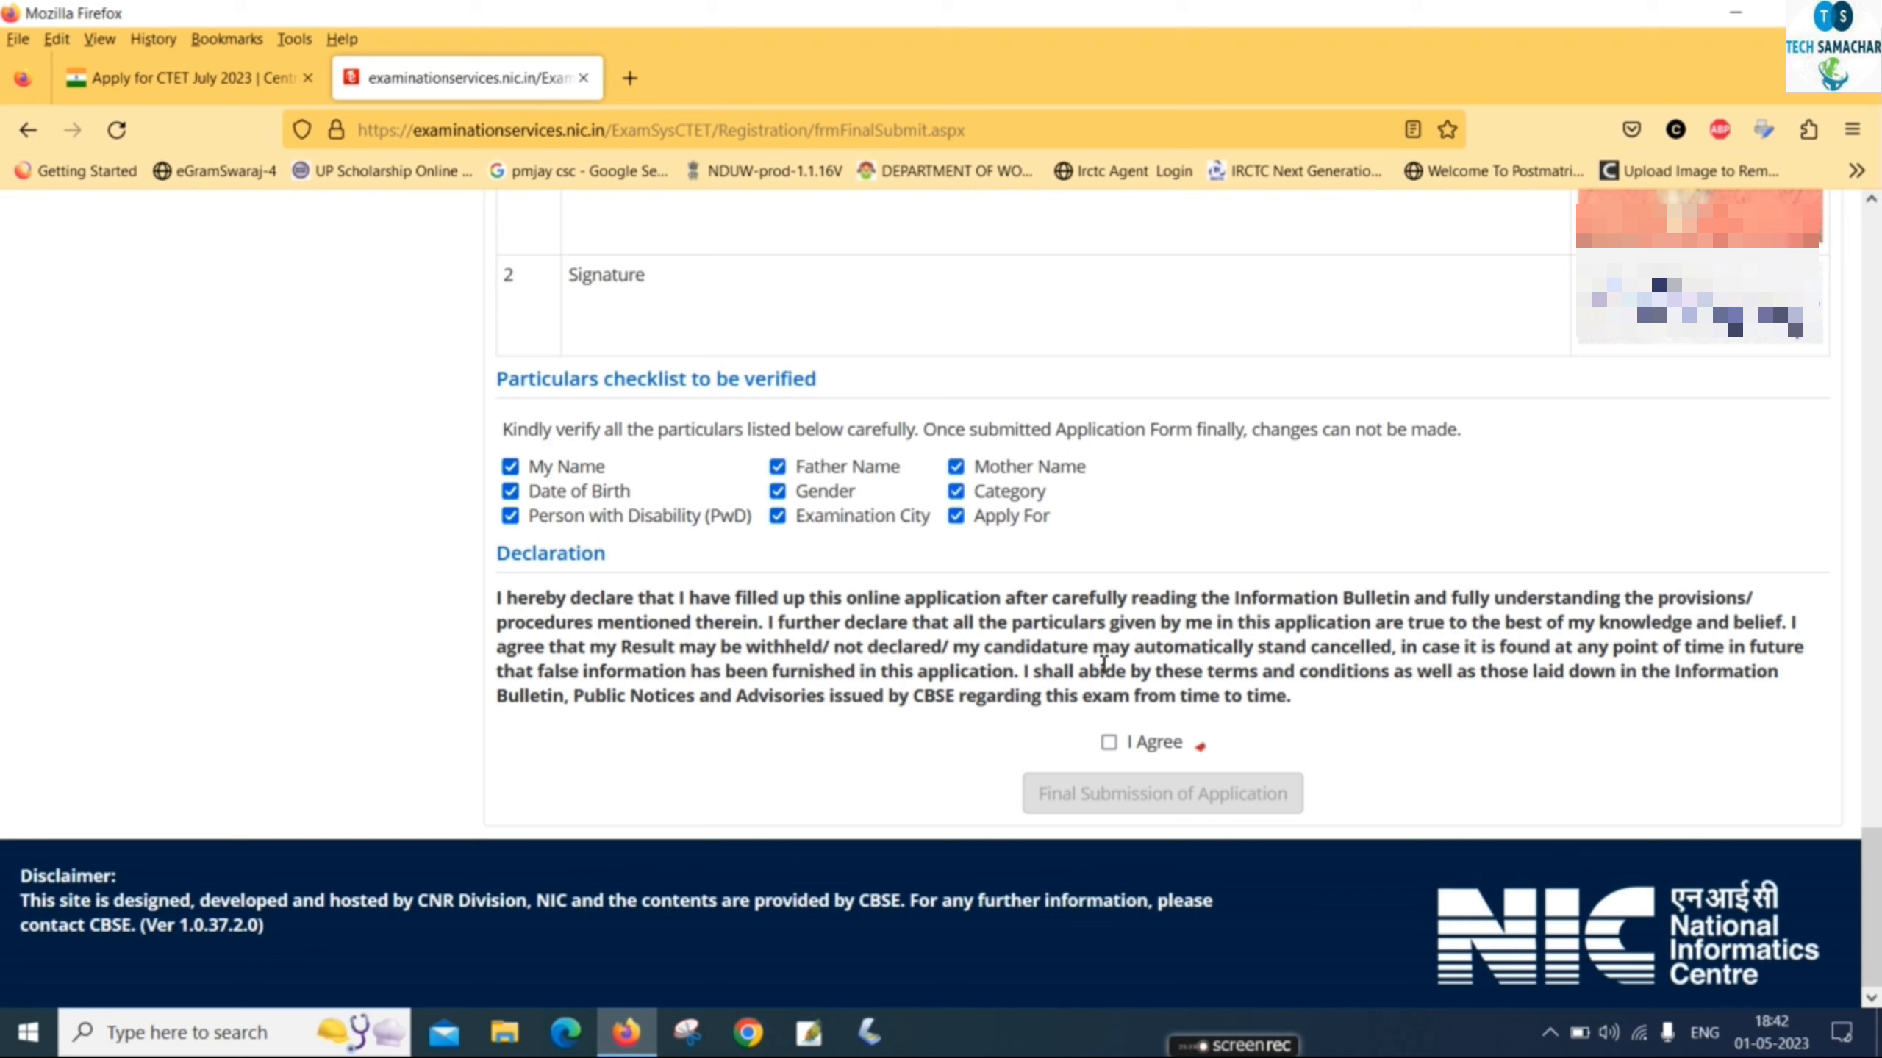
Accept the declaration and final-submit the application, confirming with Yes
click(1108, 743)
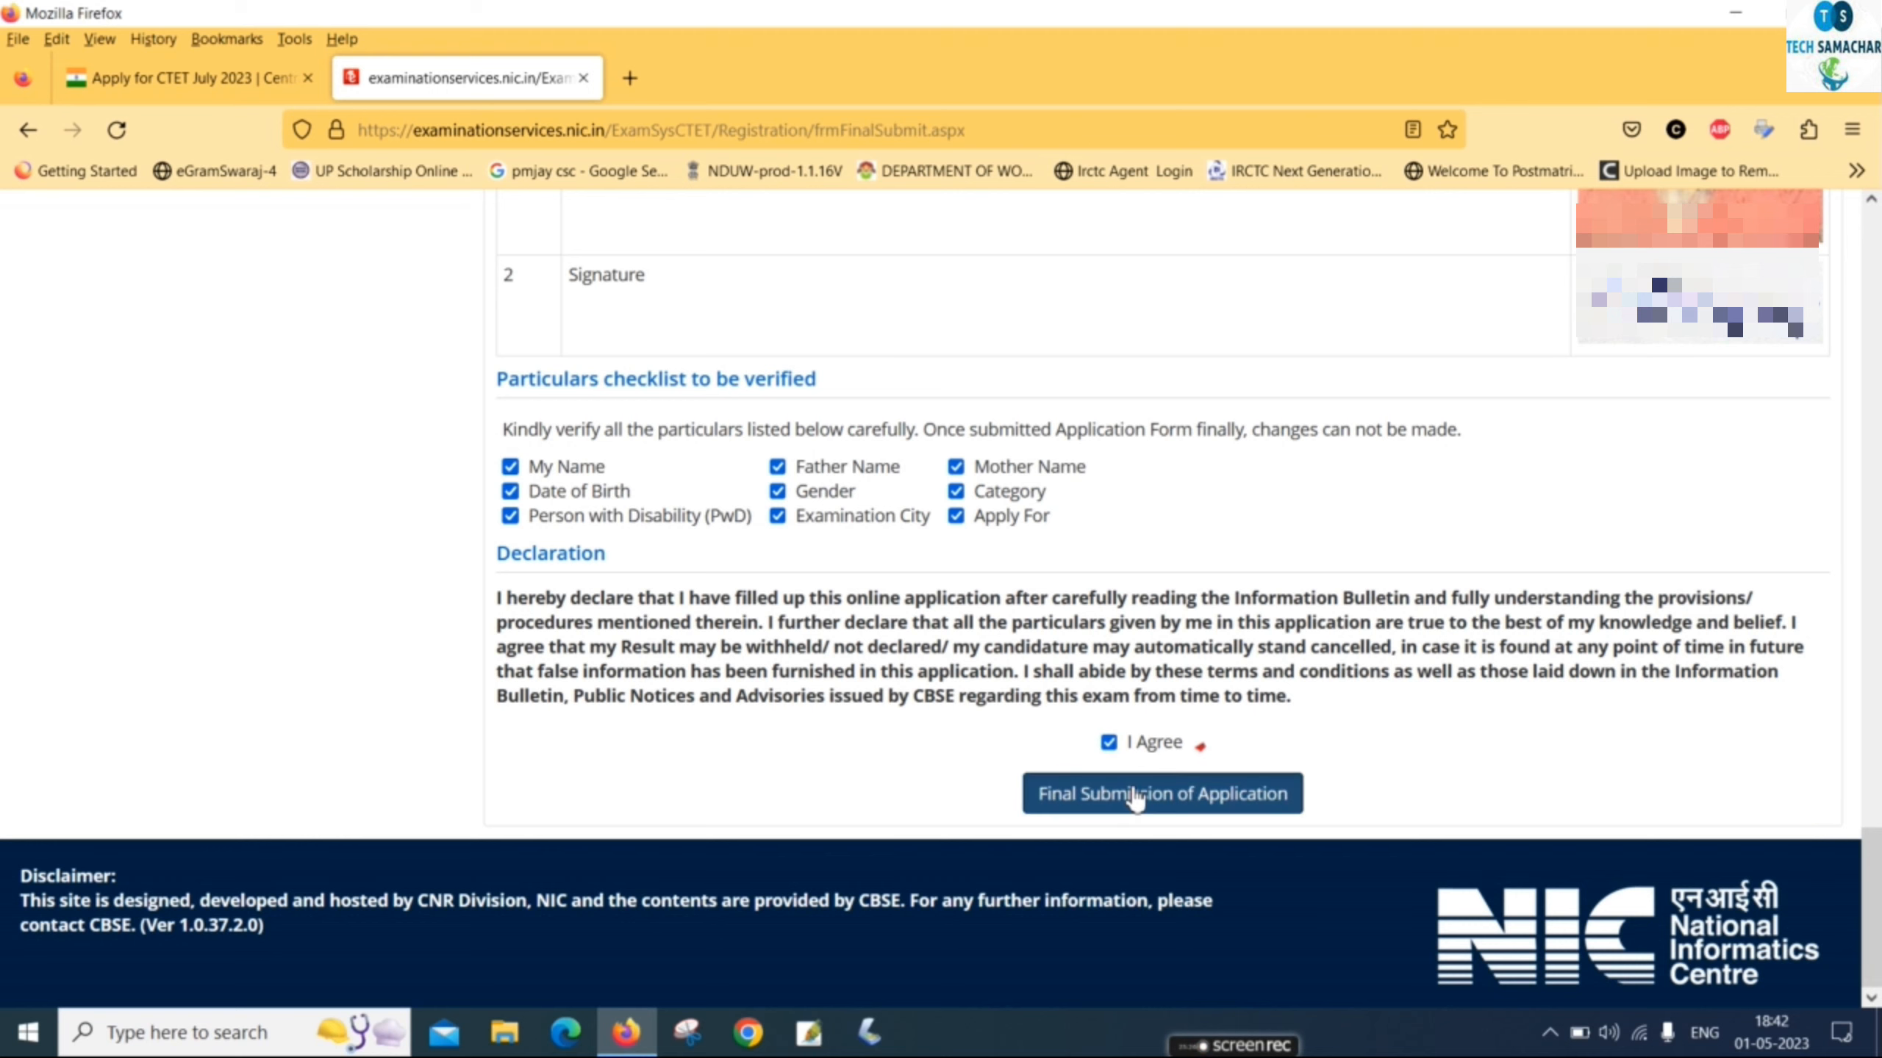
click(1132, 792)
click(897, 646)
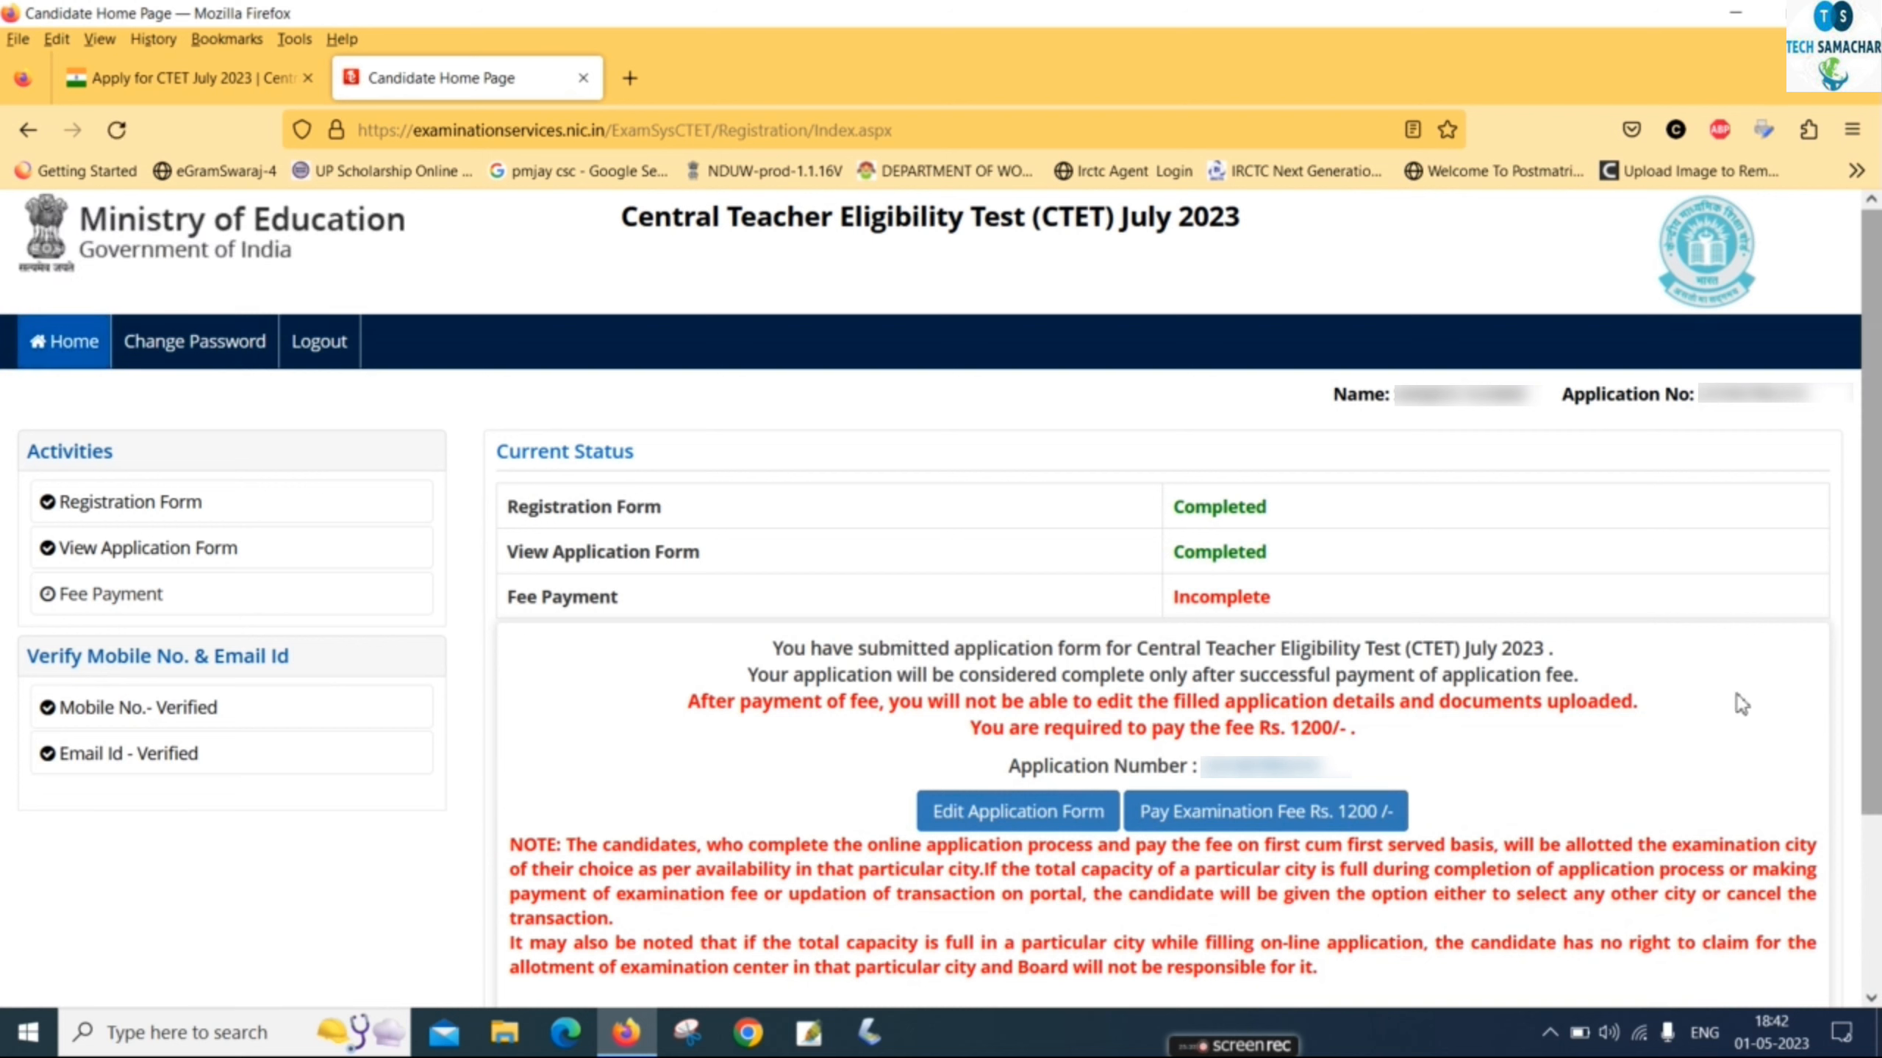
Pay the Rs. 1200 fee by Online Payment, selecting the card/net banking provider for BillDesk
click(1263, 815)
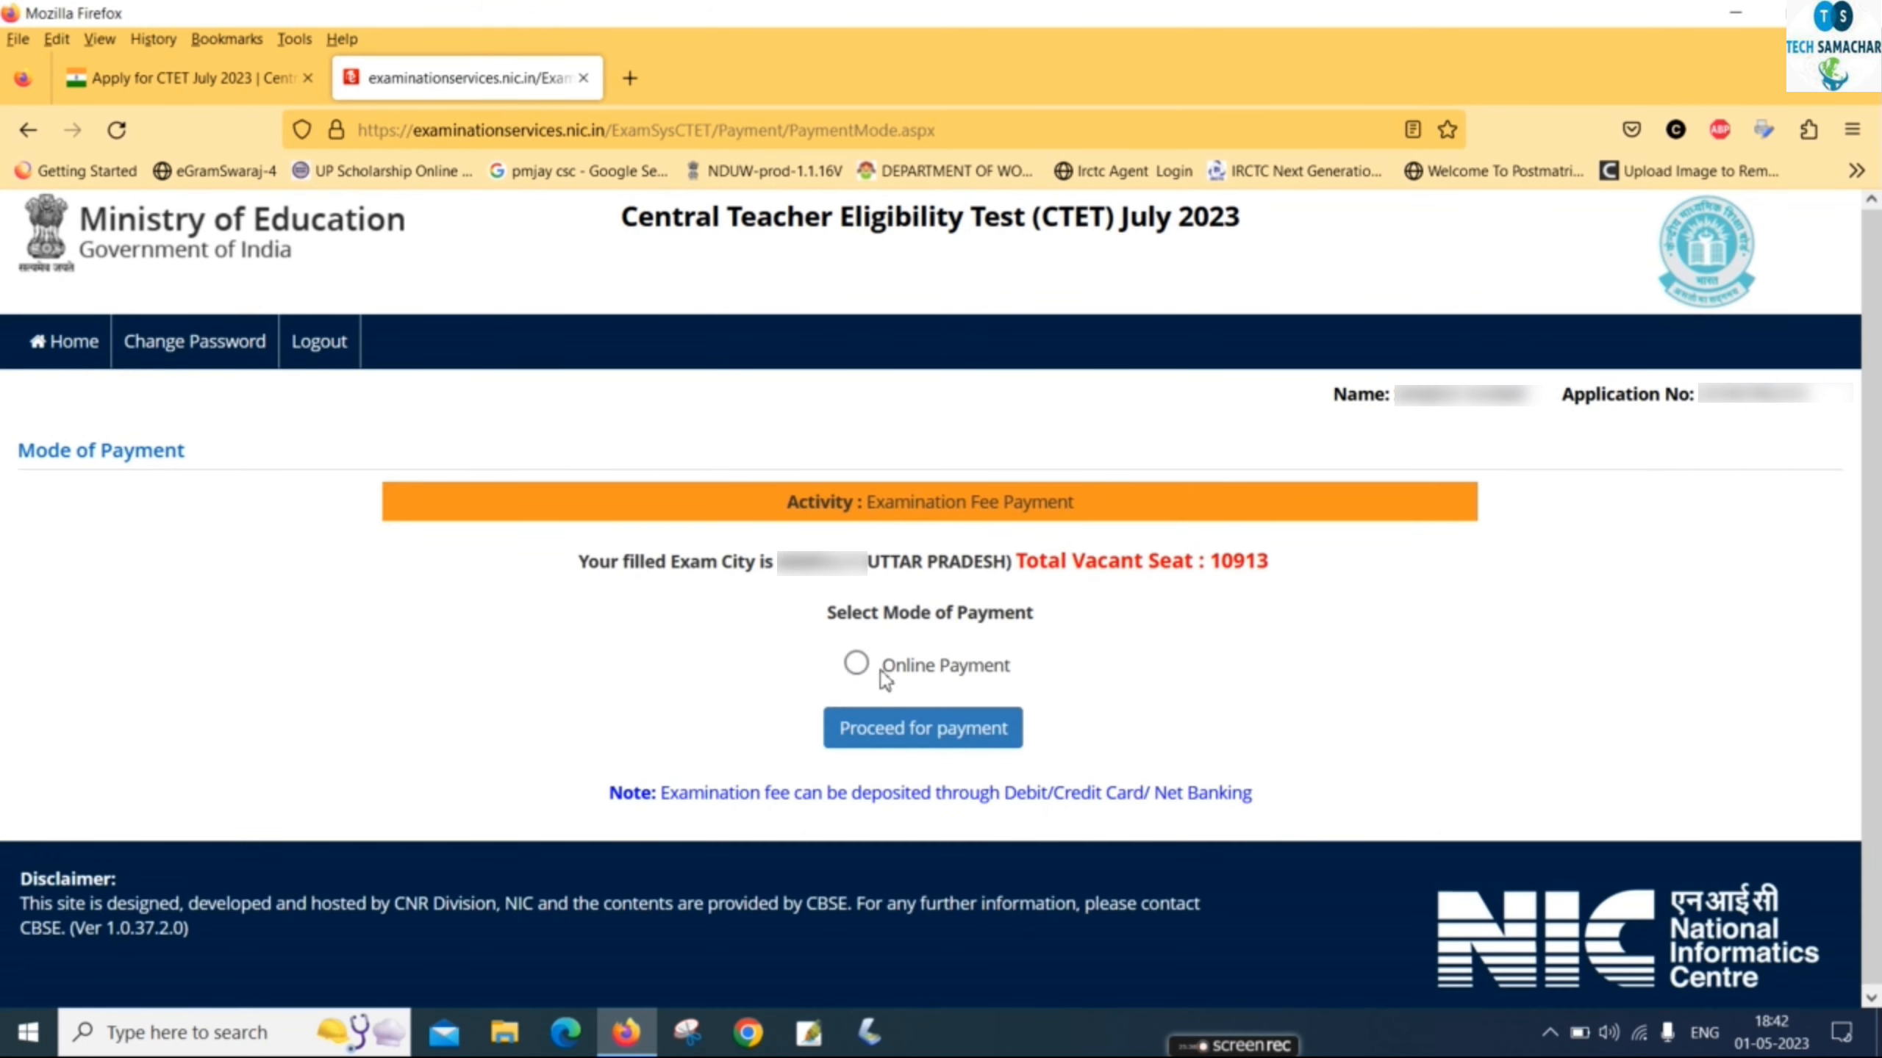
click(872, 670)
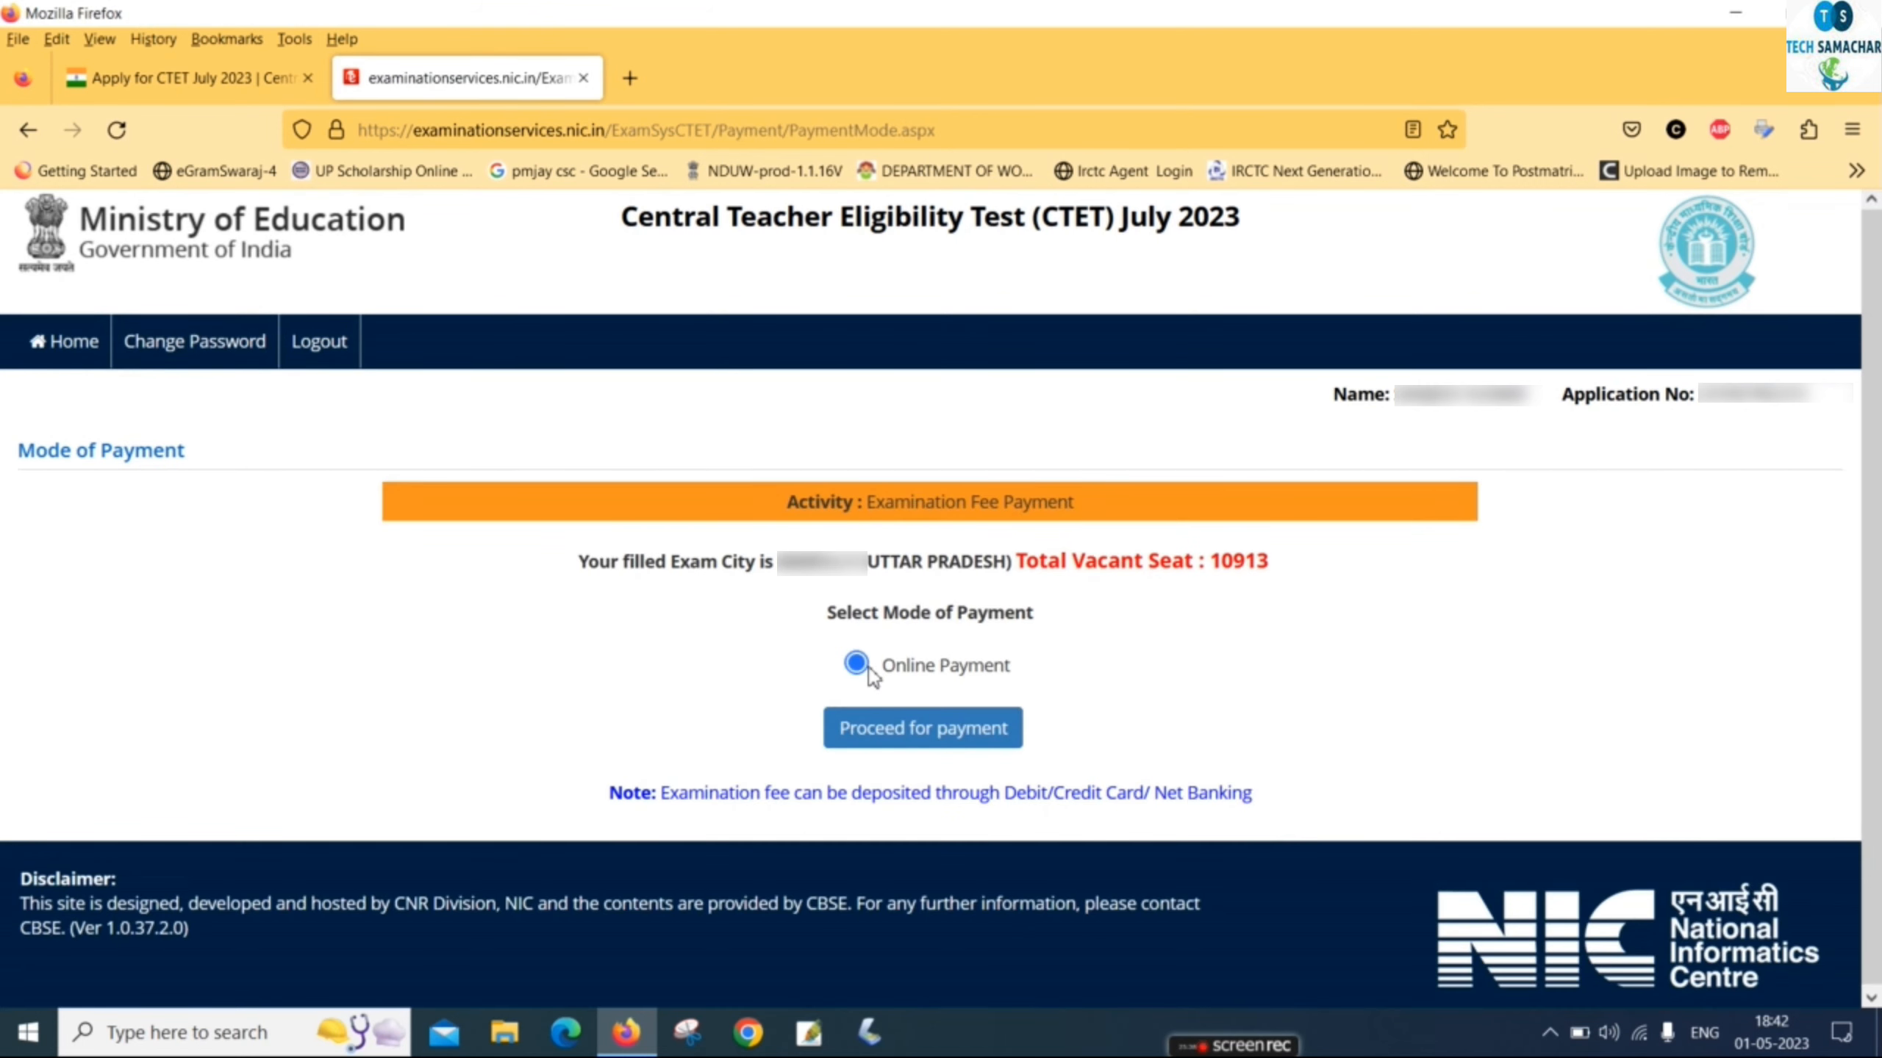
click(898, 741)
click(1037, 644)
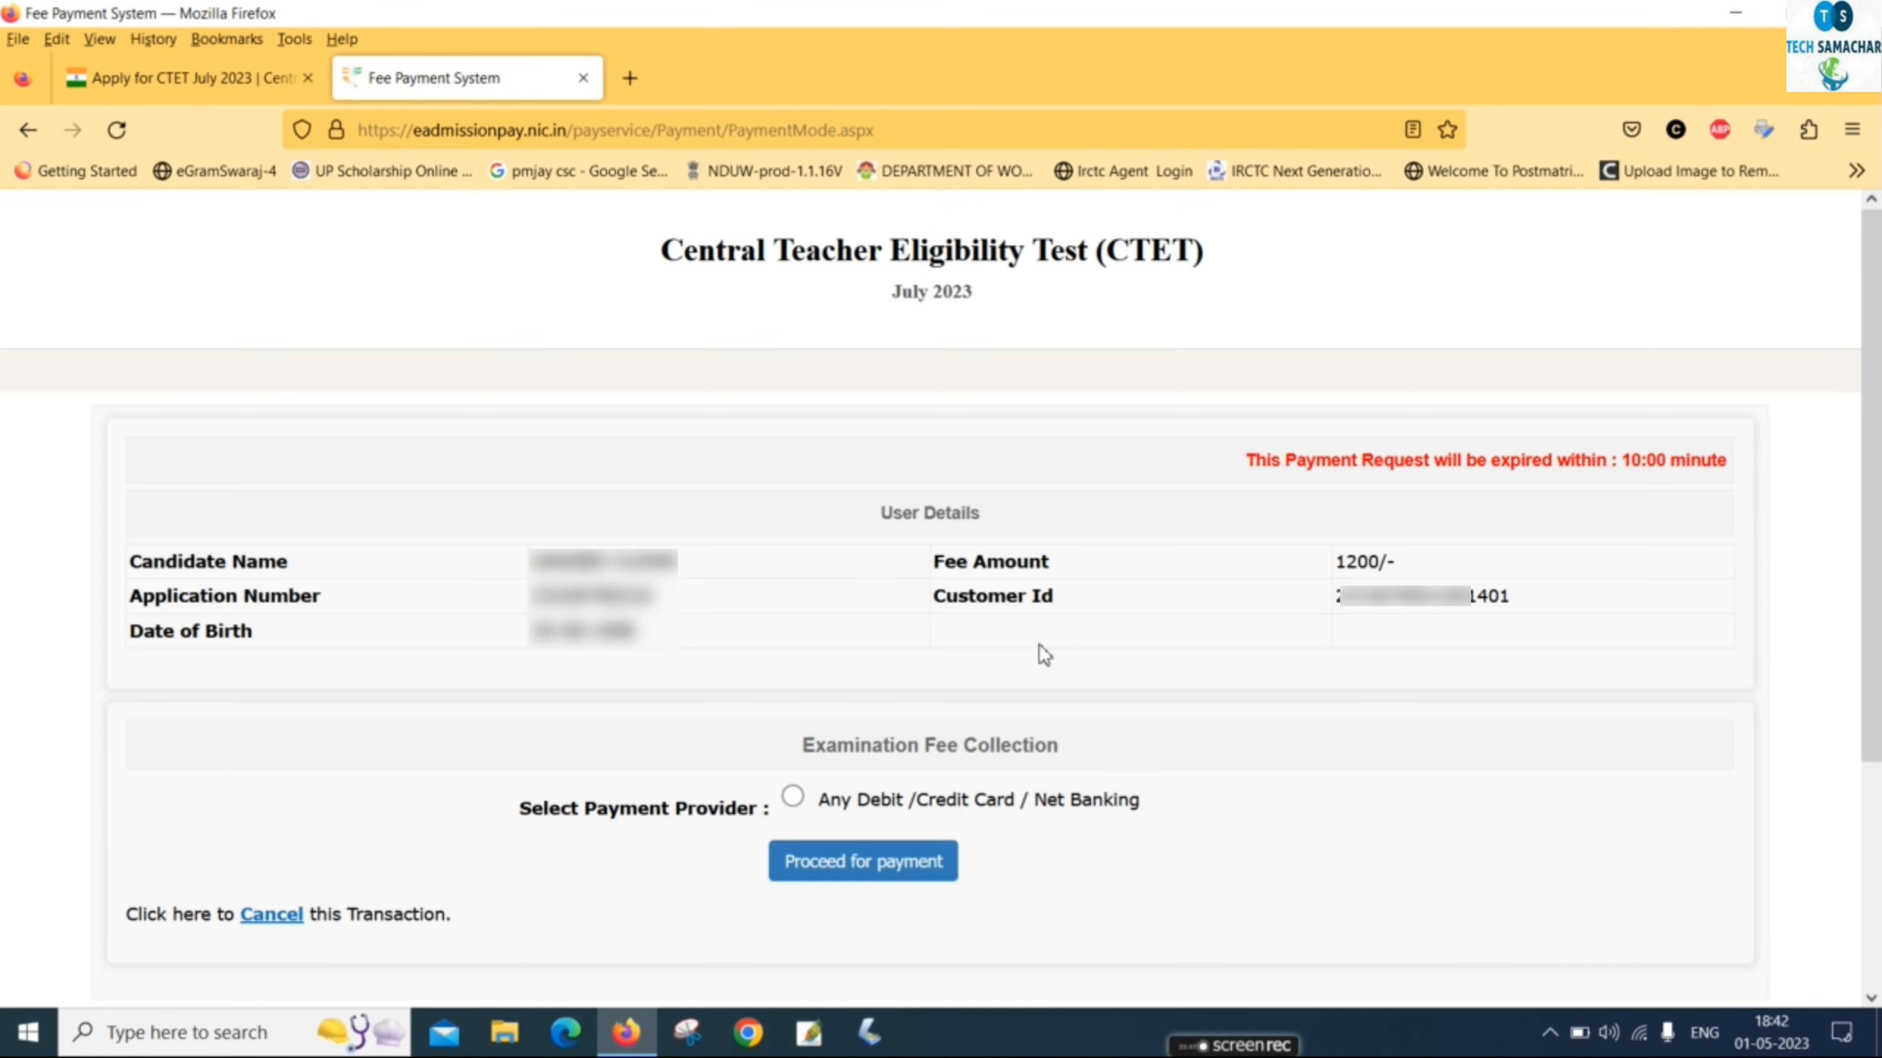
click(793, 798)
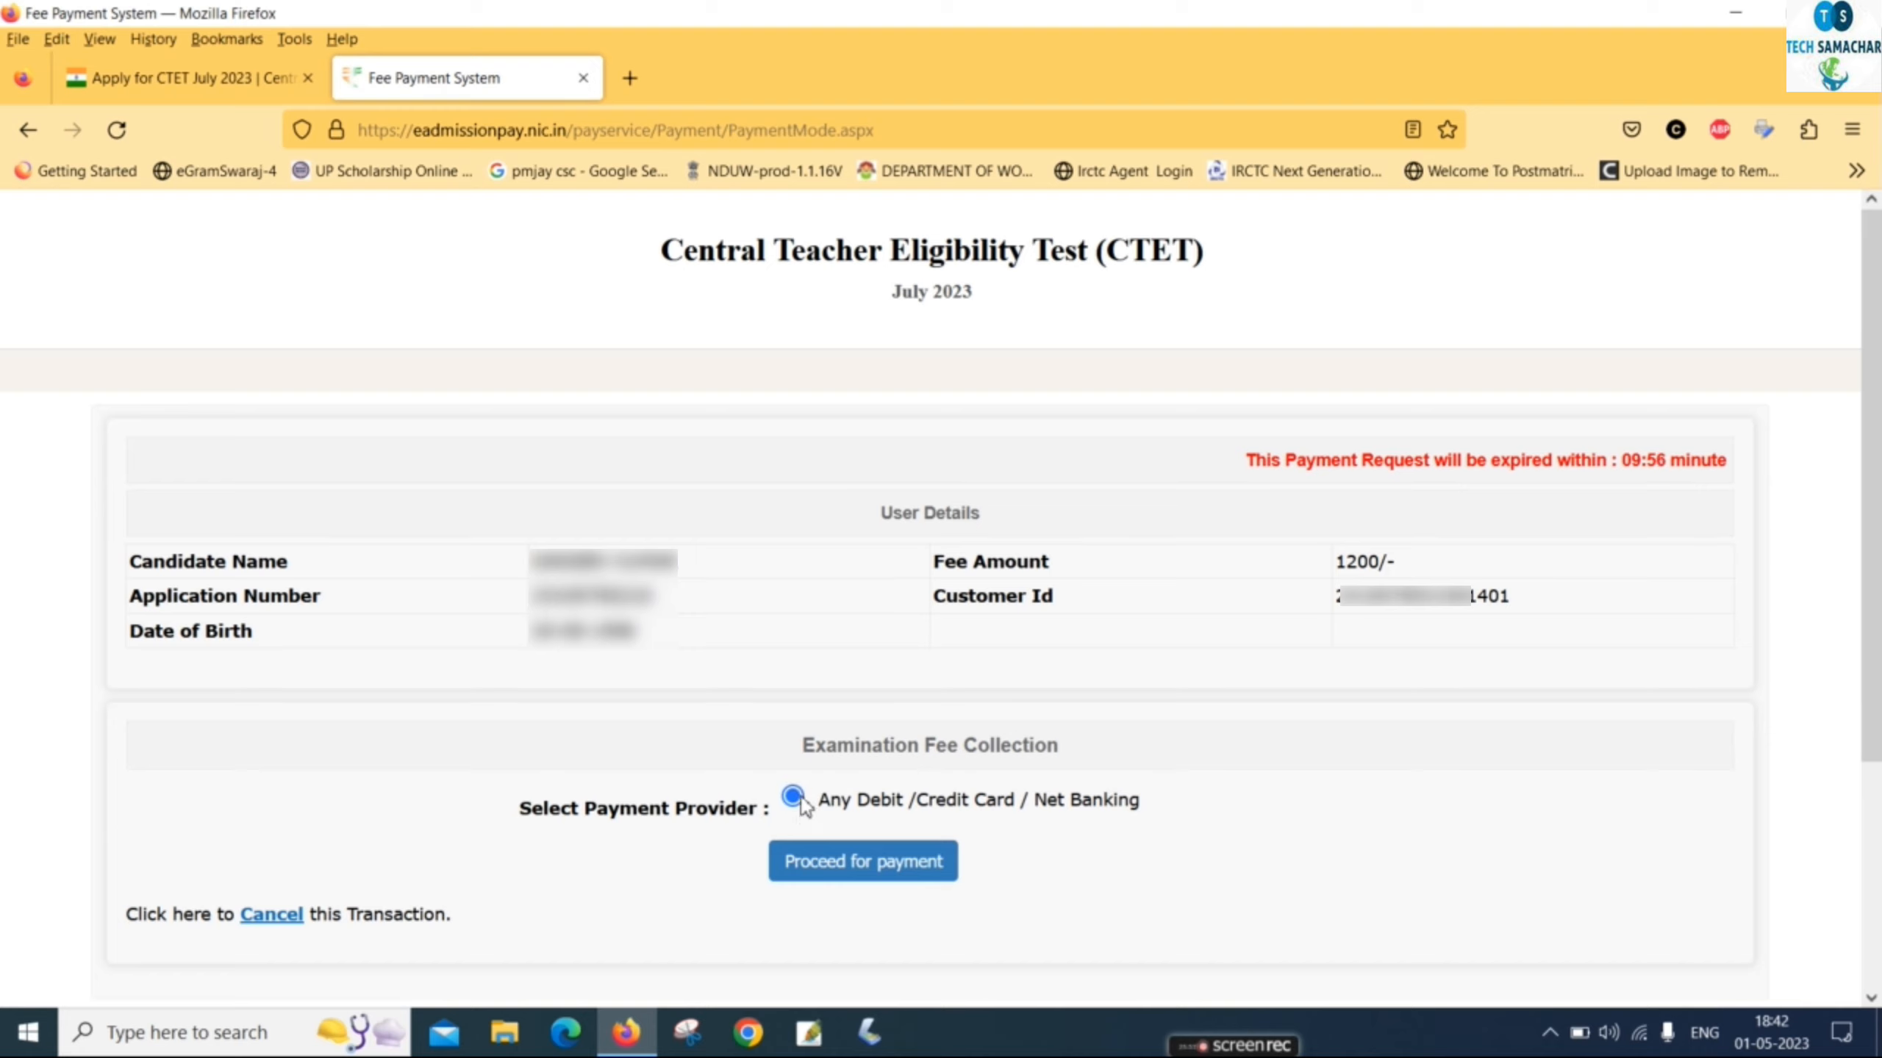
click(842, 877)
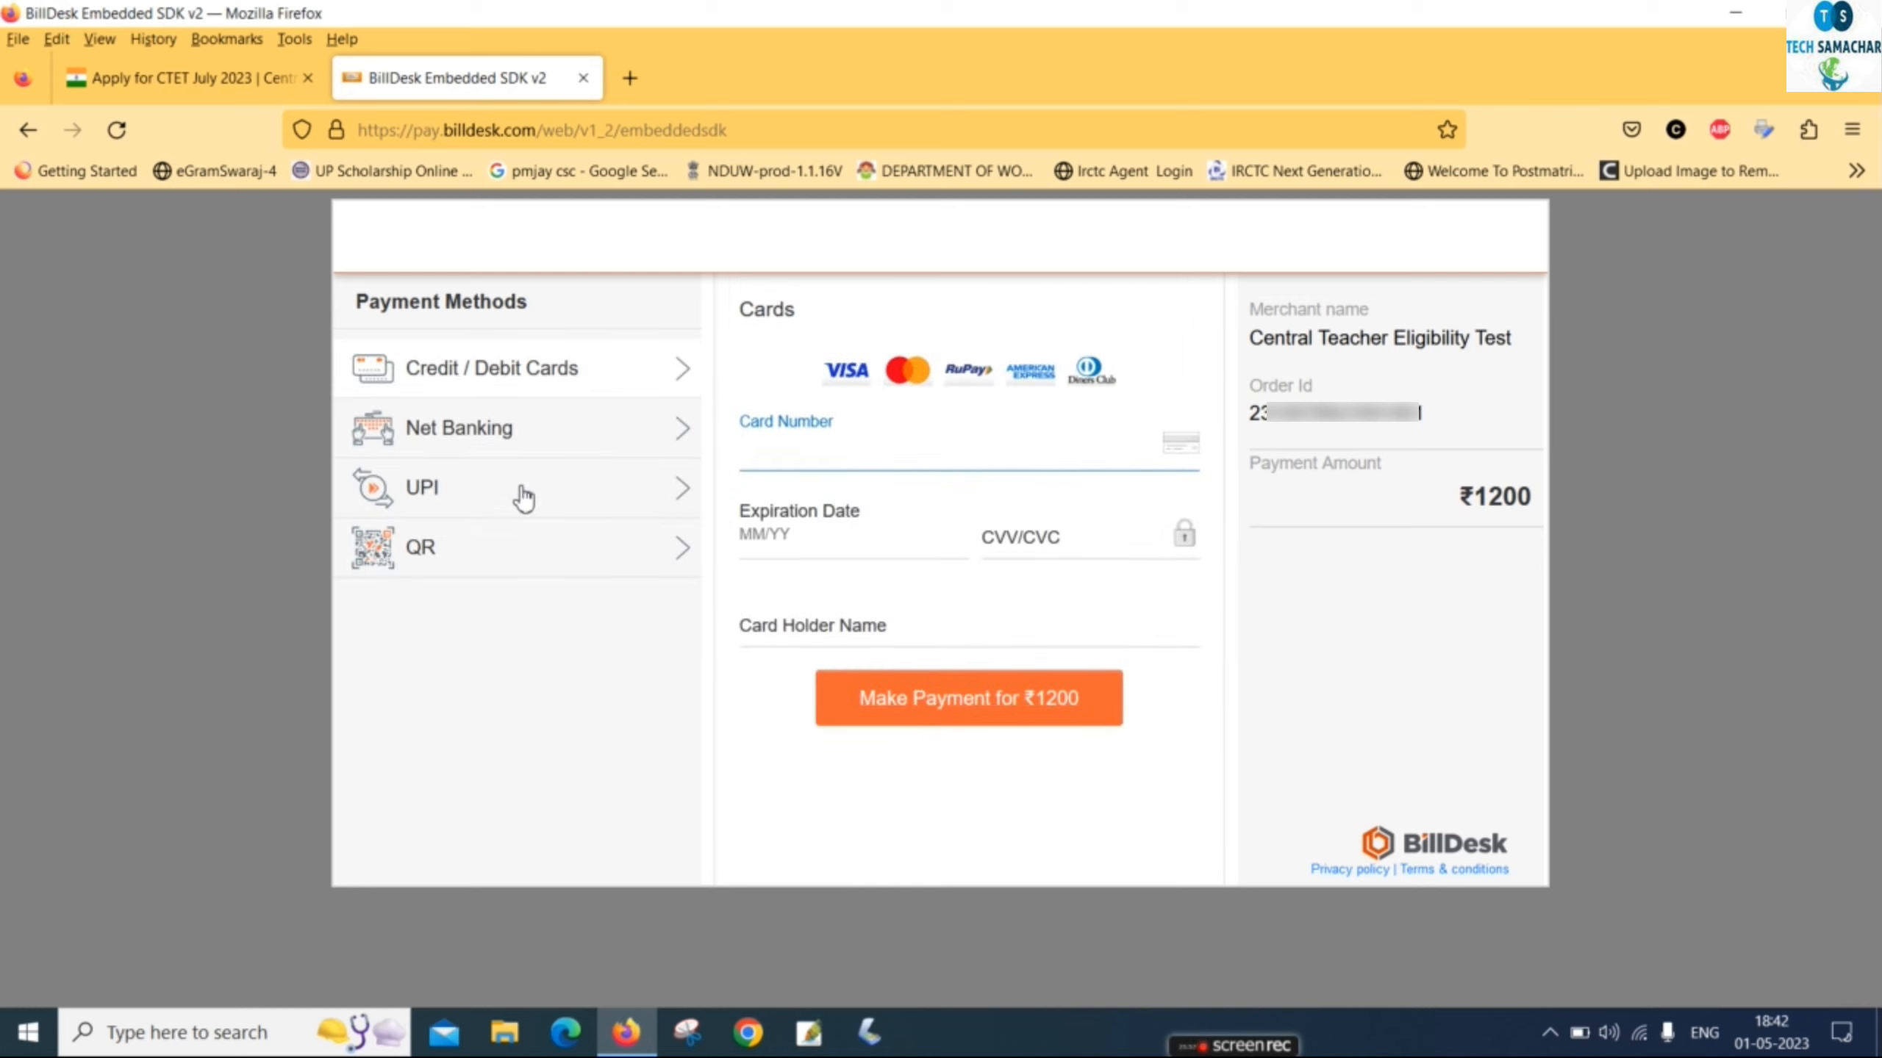
Choose UPI QR payment with BHIM UPI and submit Make Payment for ₹1200
click(521, 493)
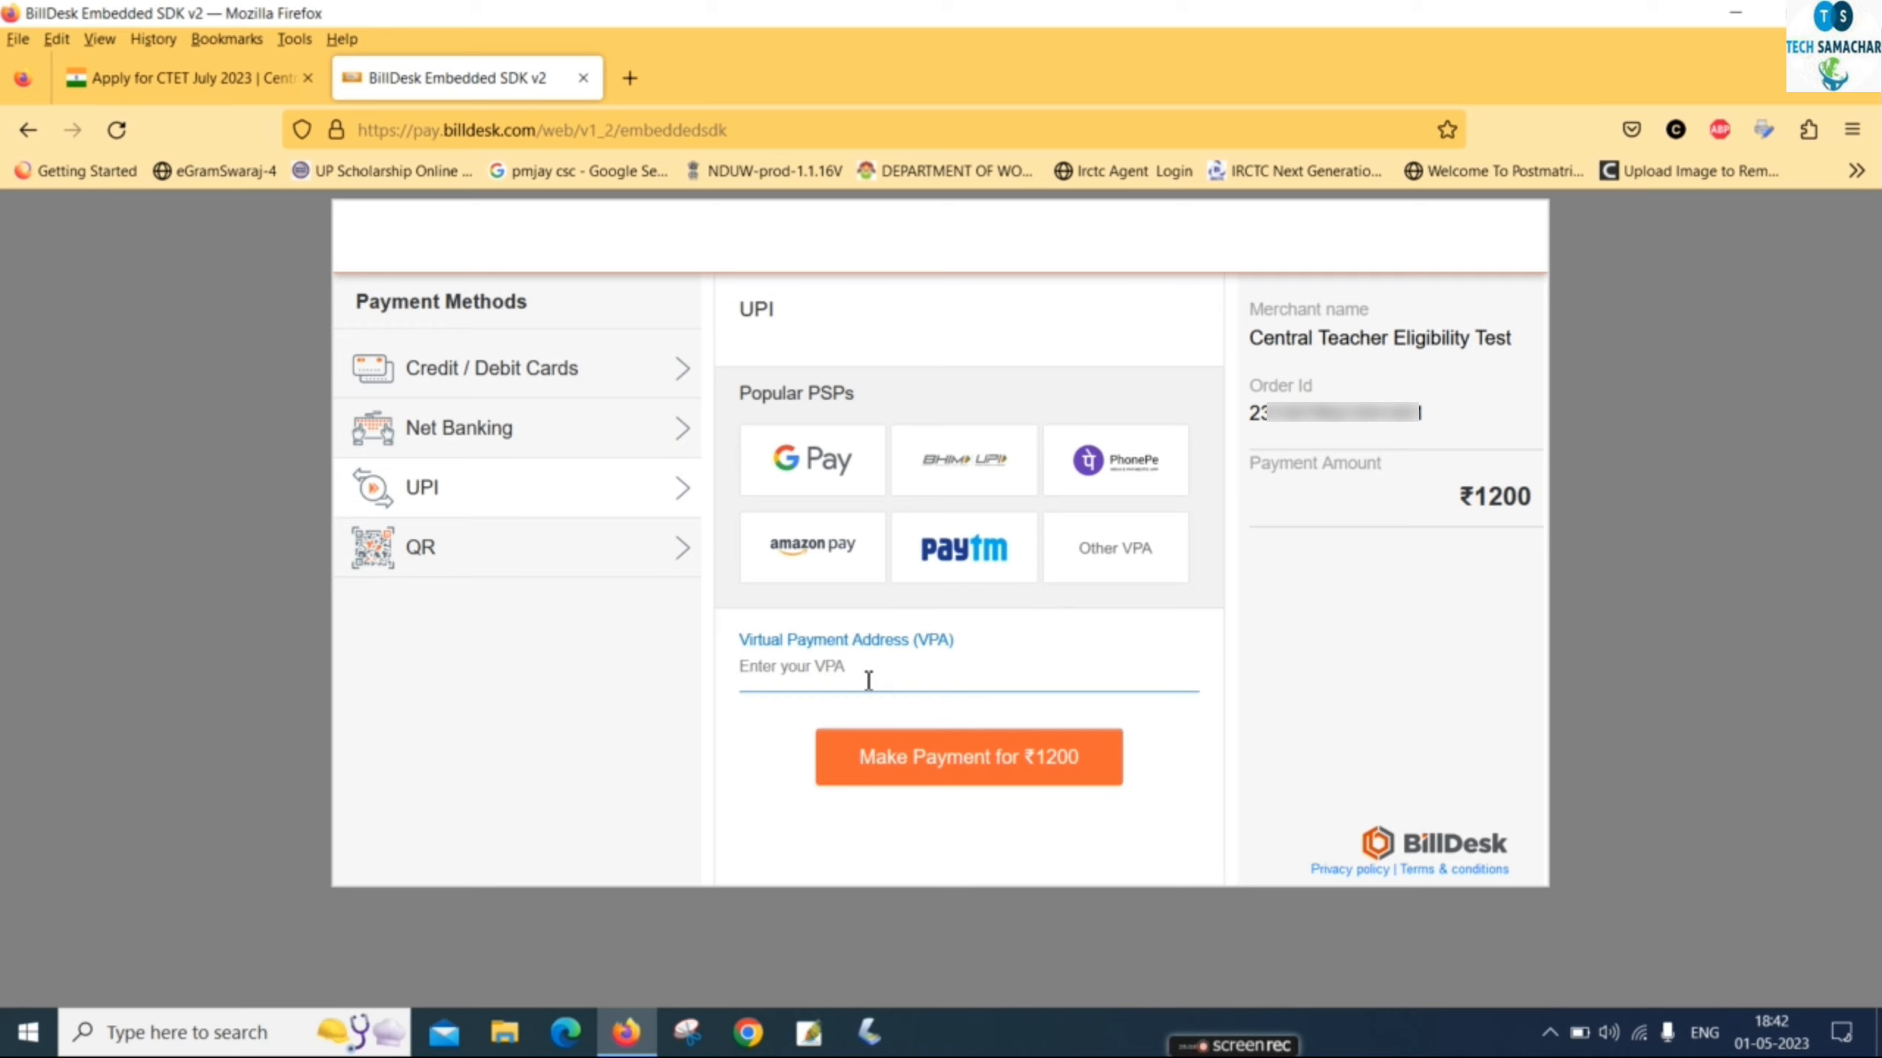
click(421, 545)
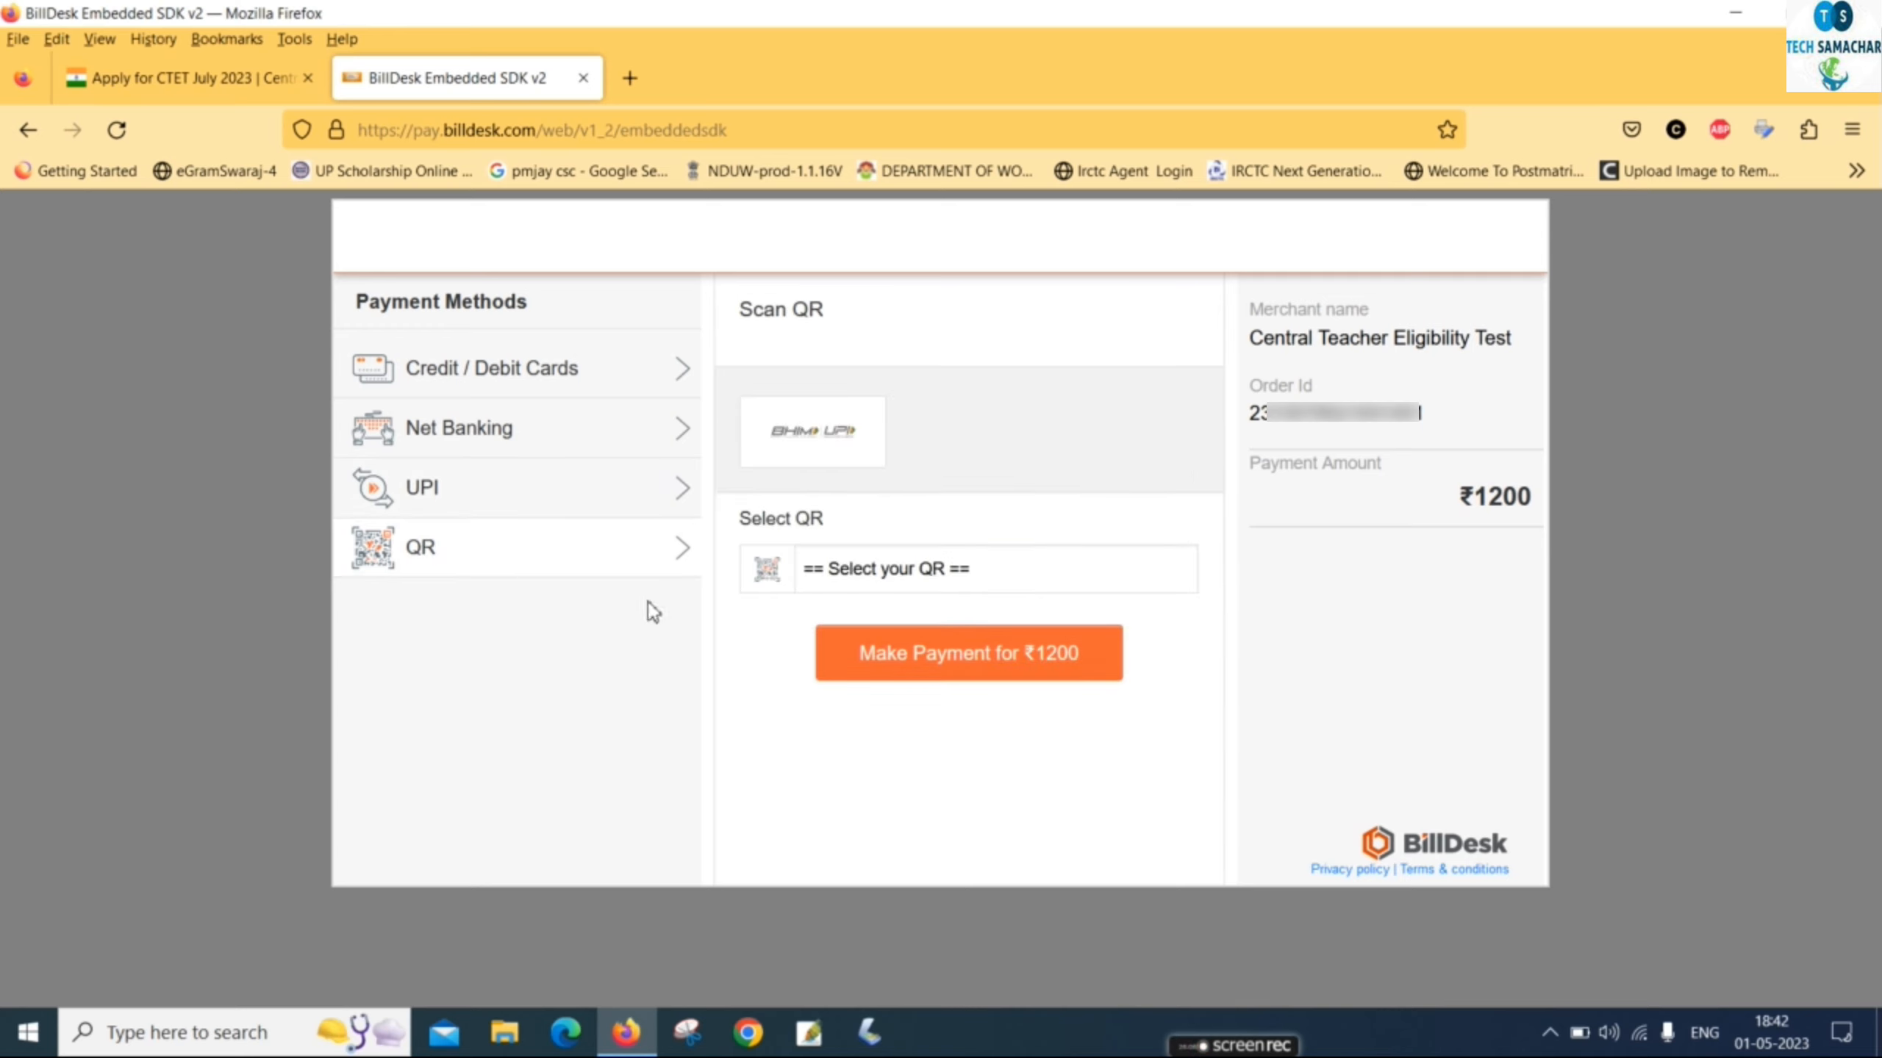
click(941, 652)
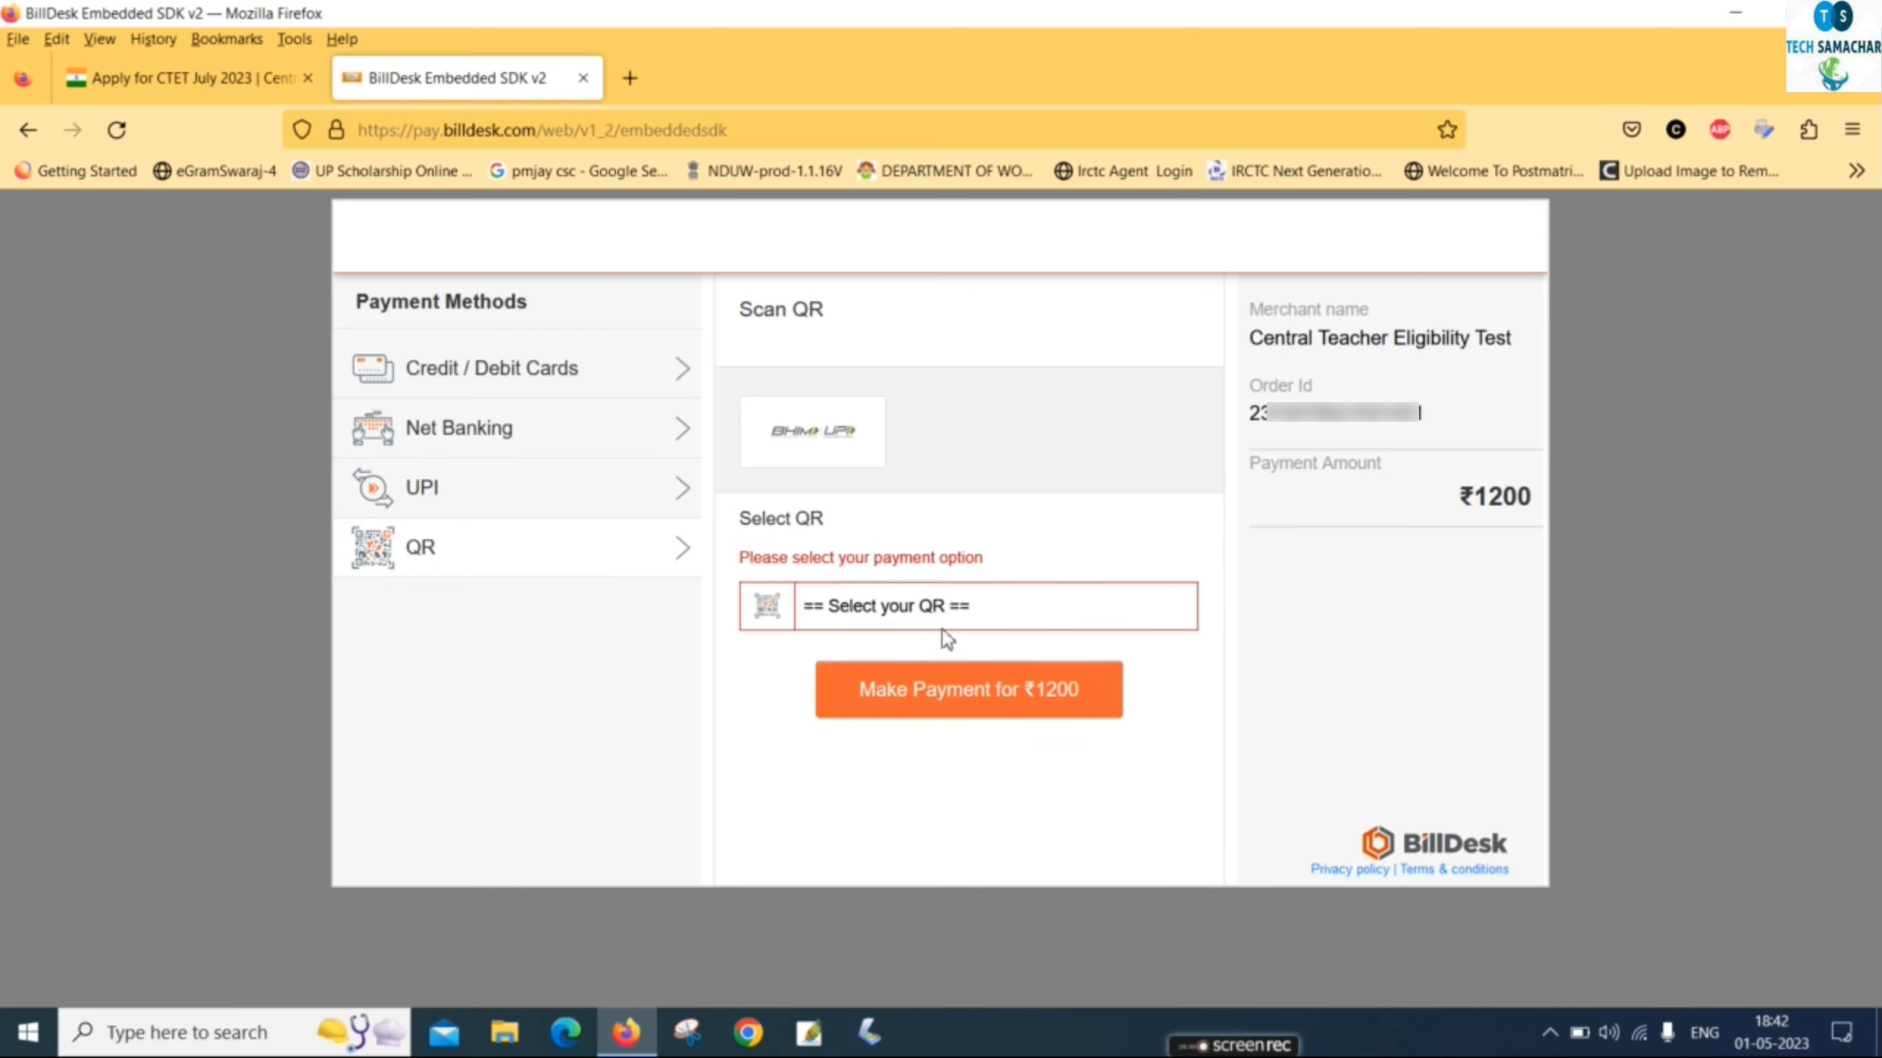
click(943, 615)
click(896, 683)
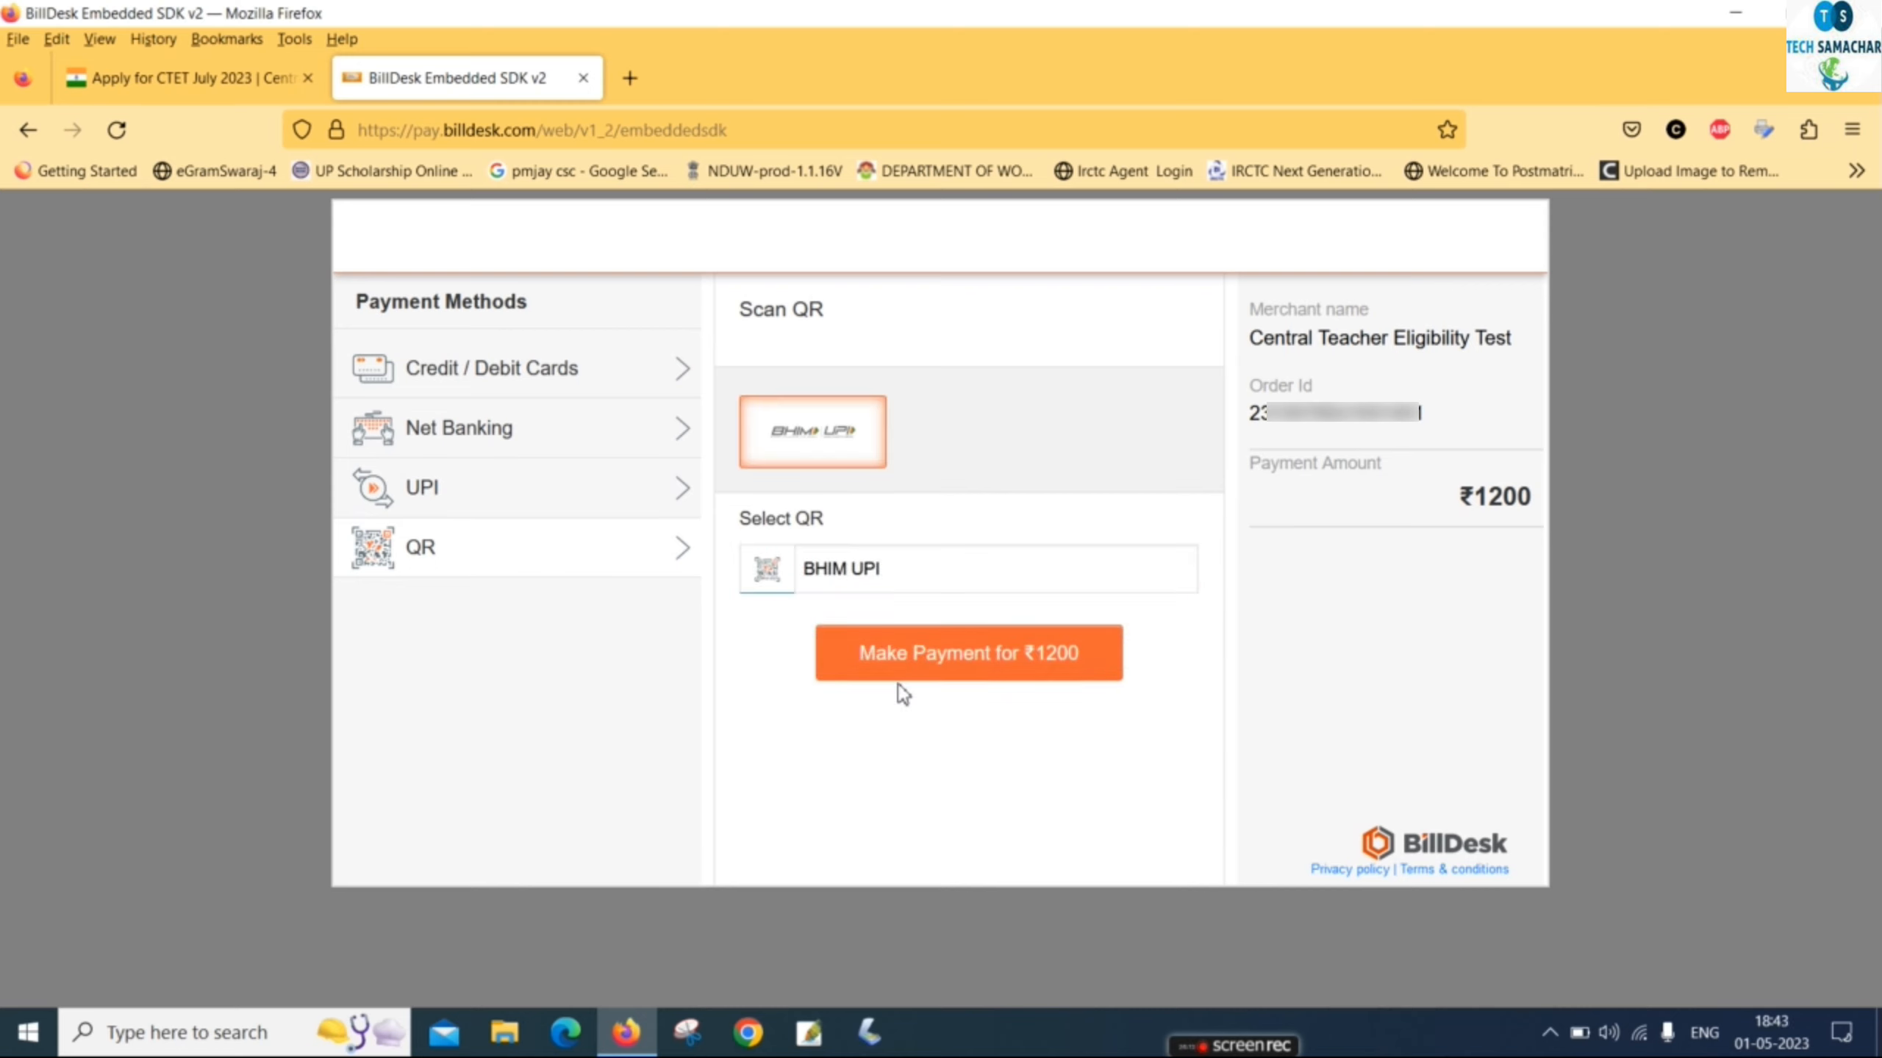
click(941, 654)
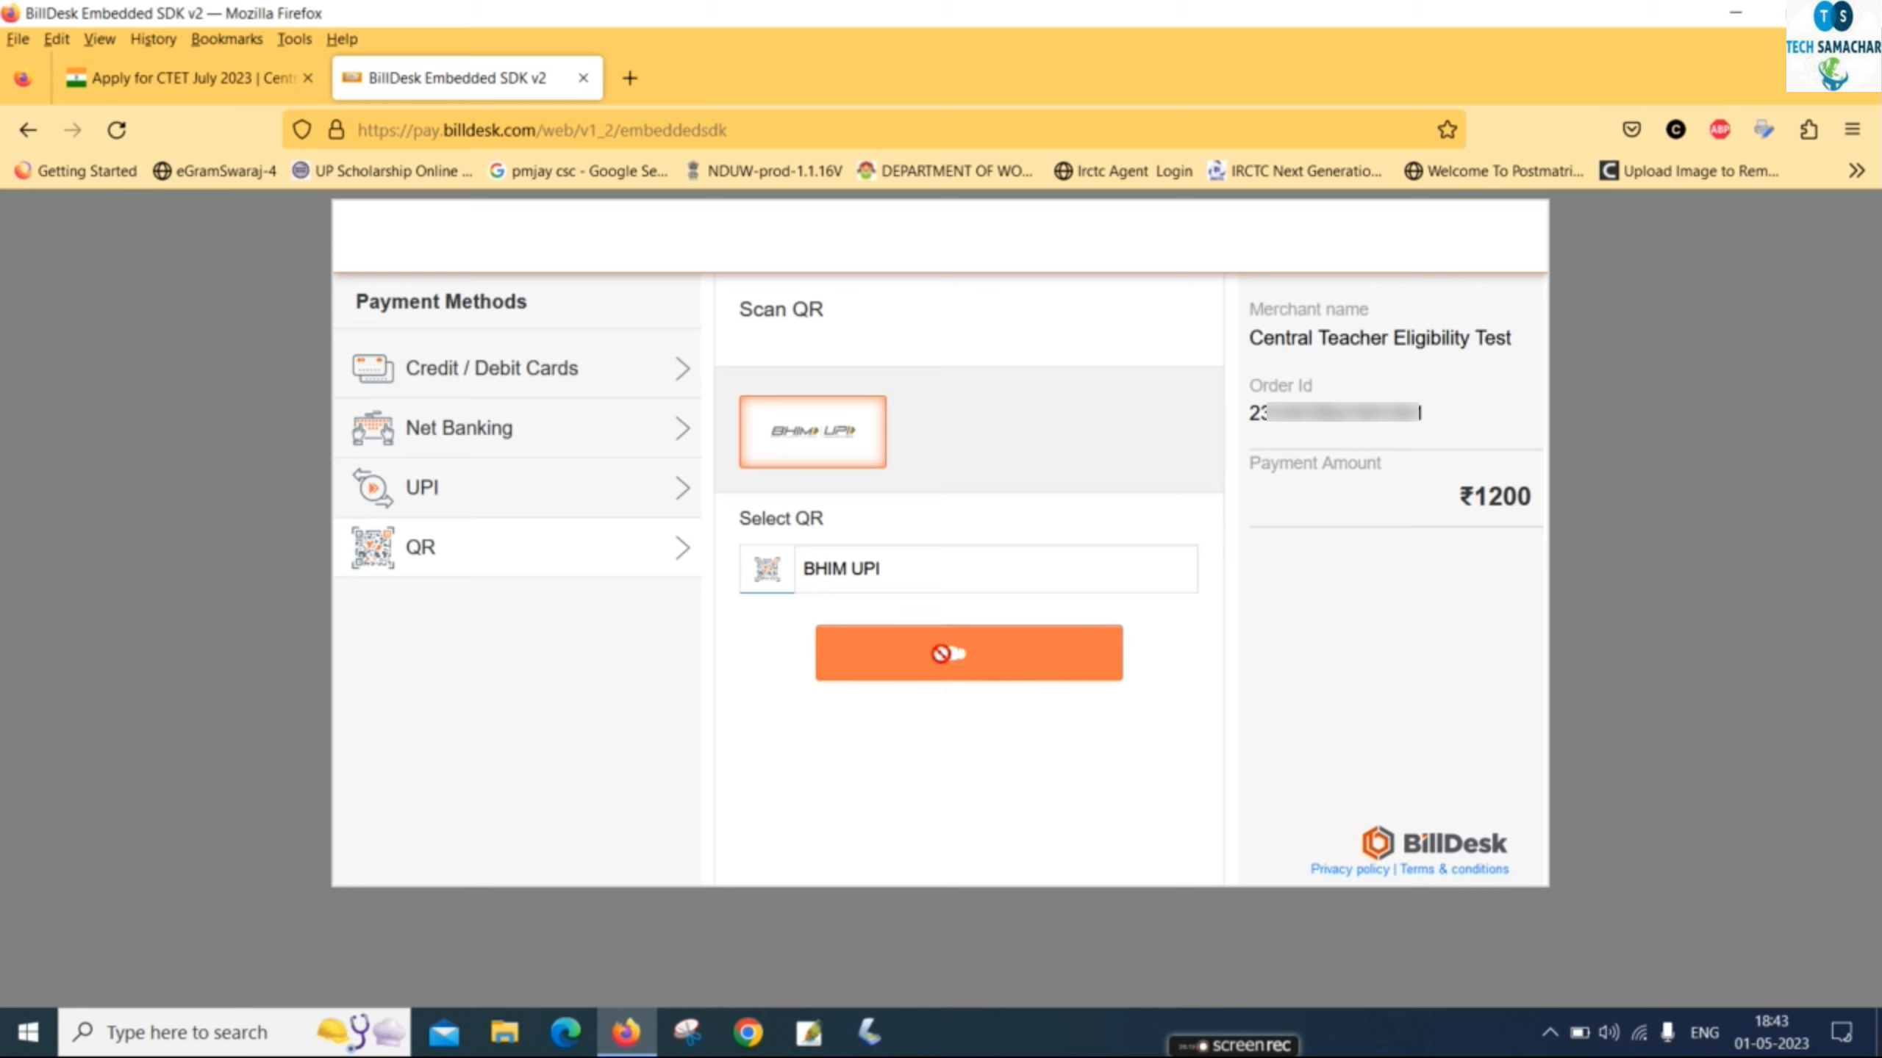